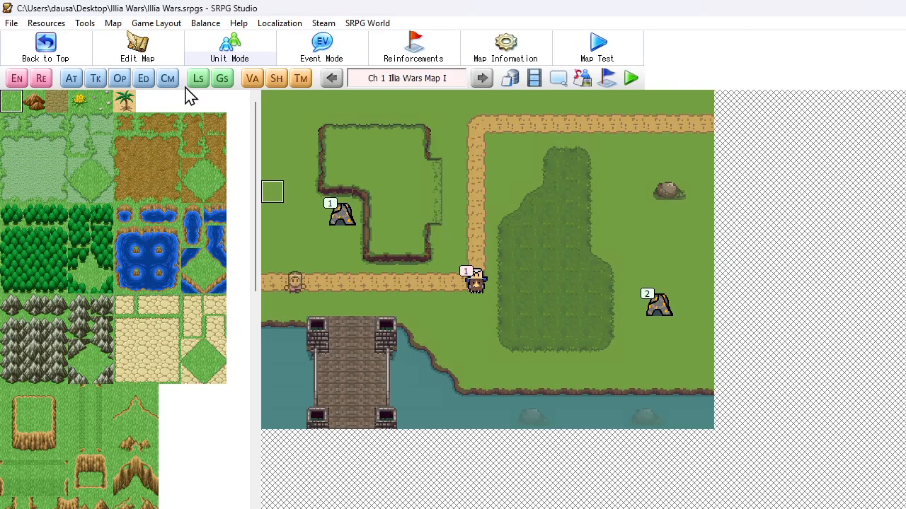
# Create a new variable named CO Charge in the second variable group, below Gold, and save it
pyautogui.click(253, 79)
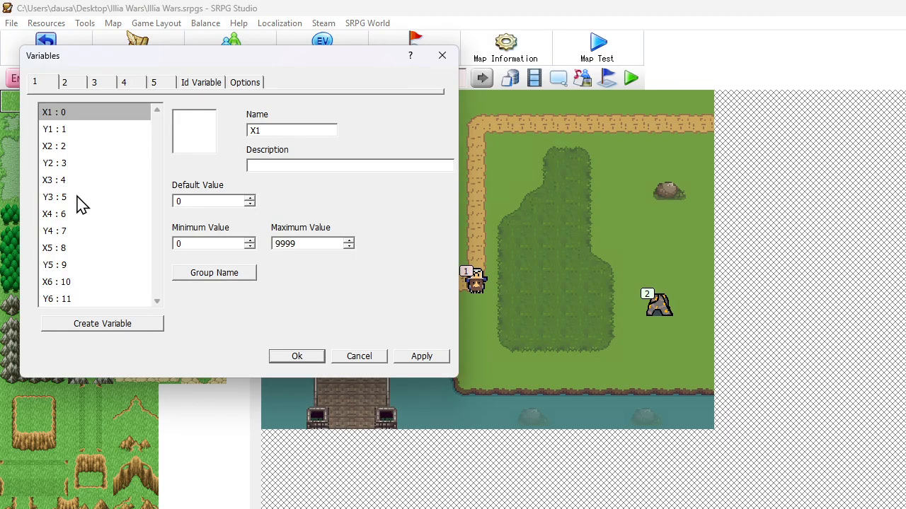
pyautogui.click(78, 84)
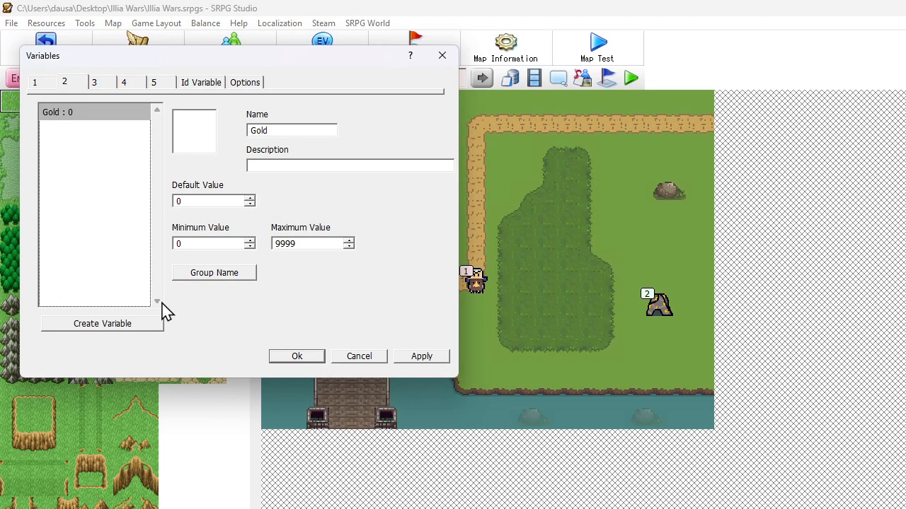
pyautogui.click(117, 325)
pyautogui.click(145, 133)
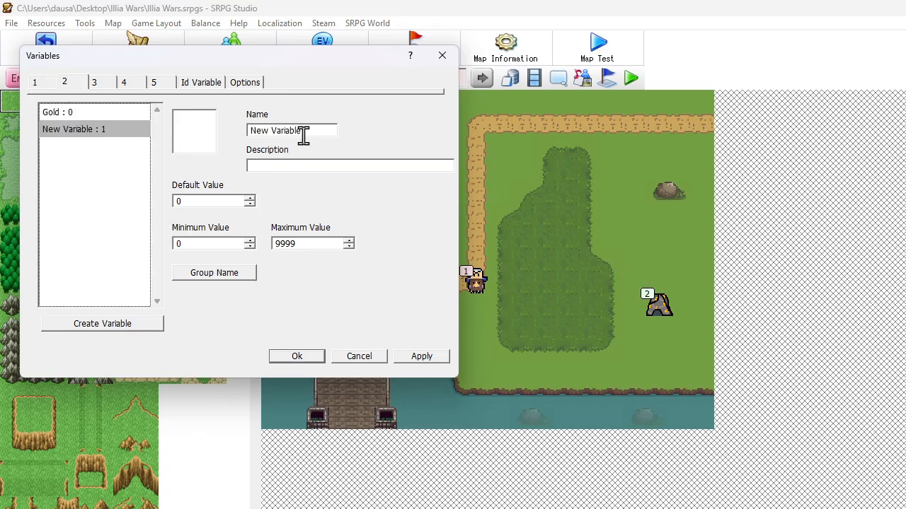
pyautogui.moveTo(303, 137); pyautogui.dragTo(151, 138)
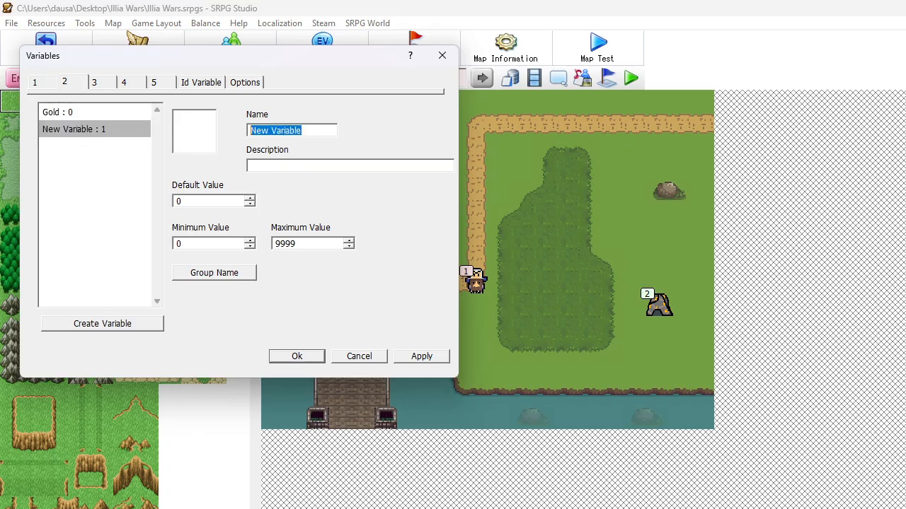
pyautogui.write('CO Charge')
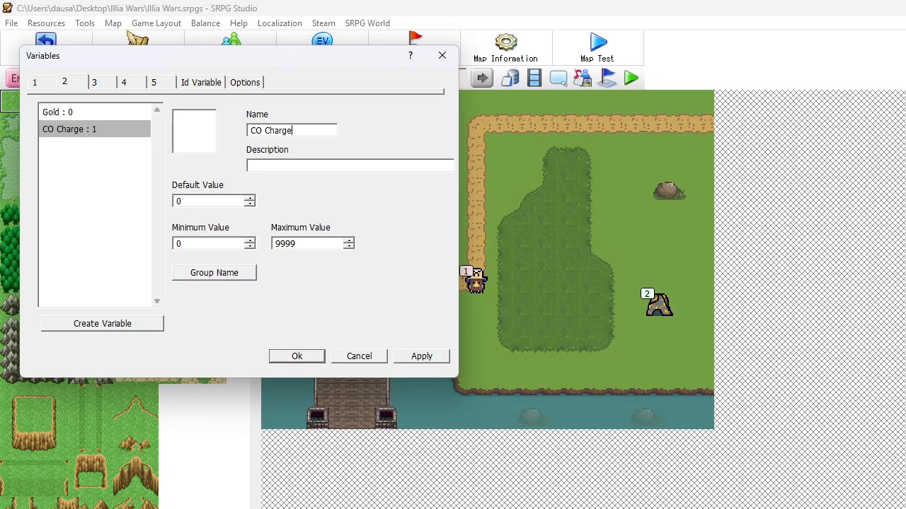
pyautogui.click(305, 357)
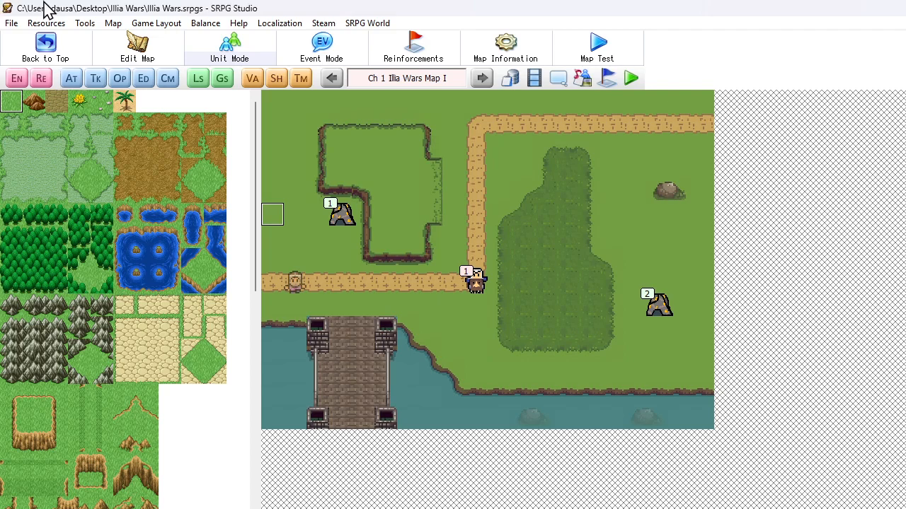
# Create a new auto event for the map and rename it CO Power Available
pyautogui.click(72, 79)
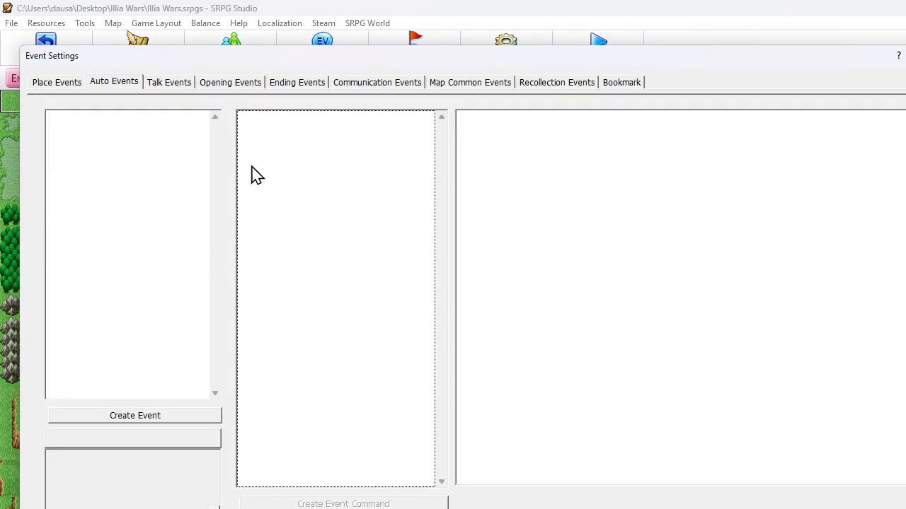
pyautogui.press('Escape')
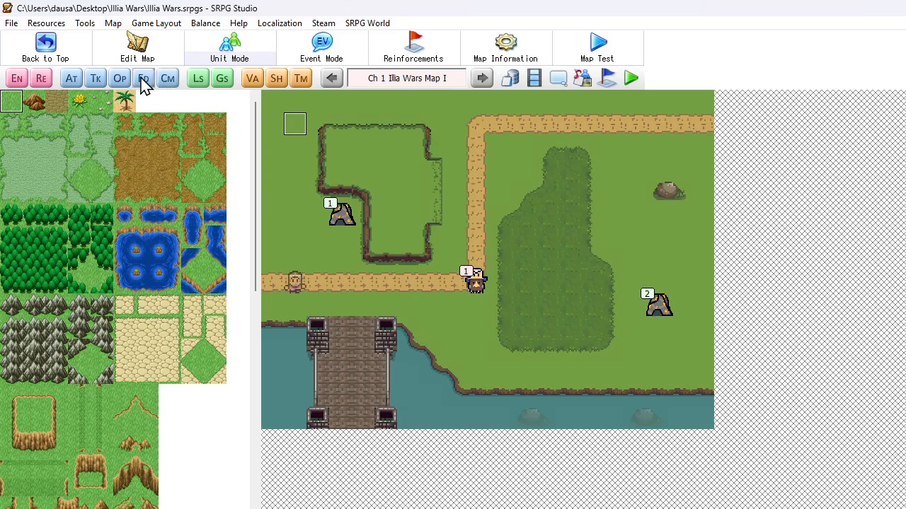
pyautogui.click(71, 80)
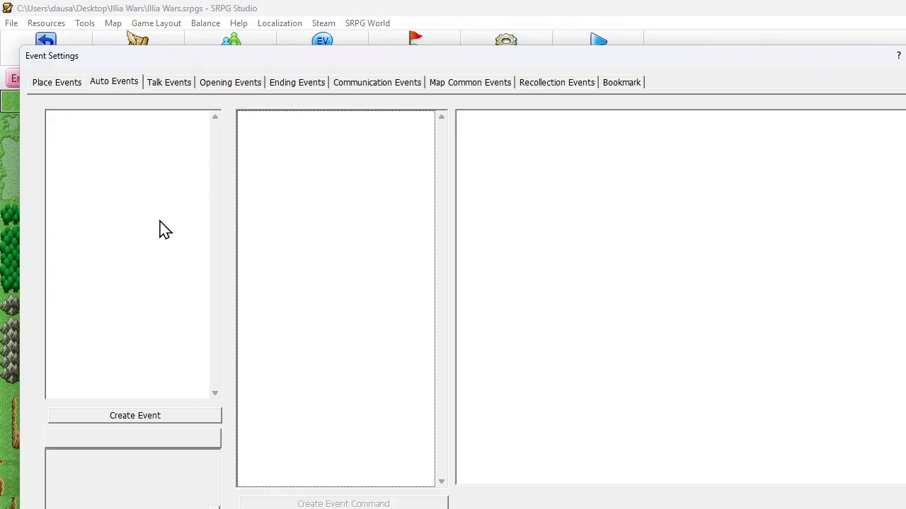
pyautogui.rightClick(105, 141)
pyautogui.click(128, 150)
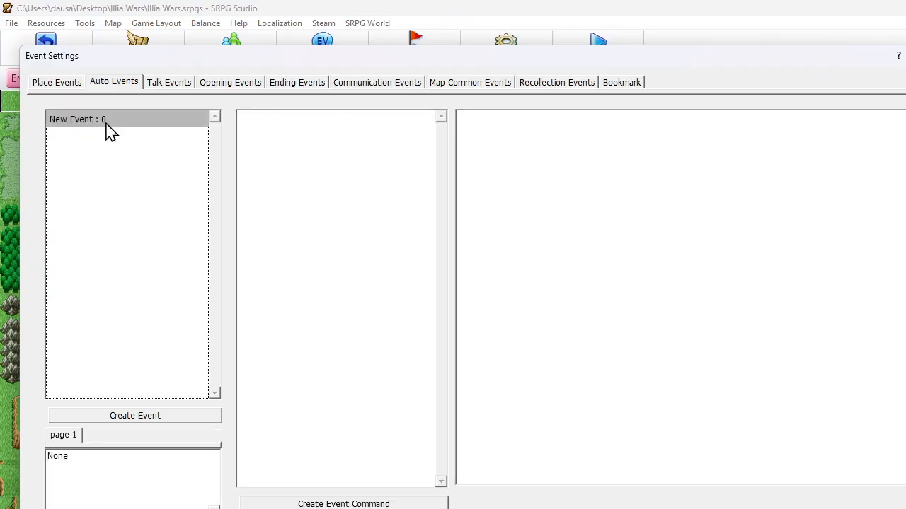
pyautogui.rightClick(106, 124)
pyautogui.click(159, 210)
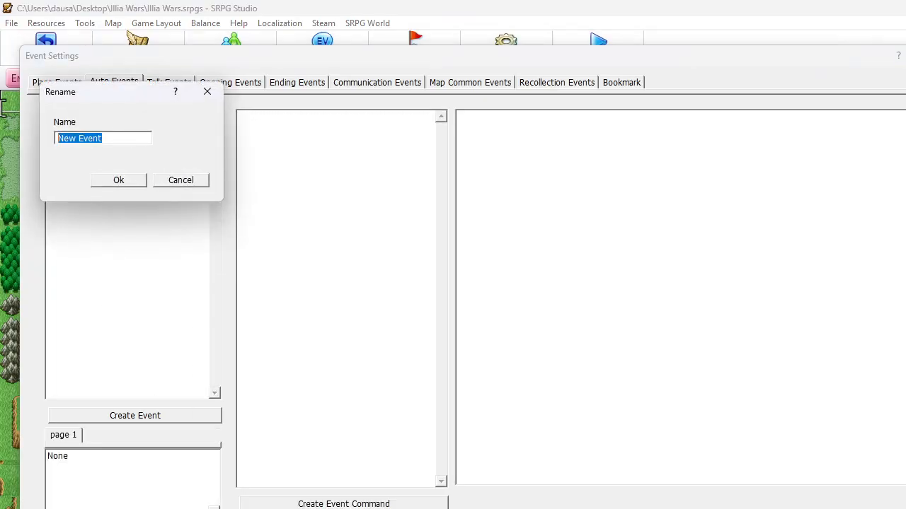
pyautogui.write('CO')
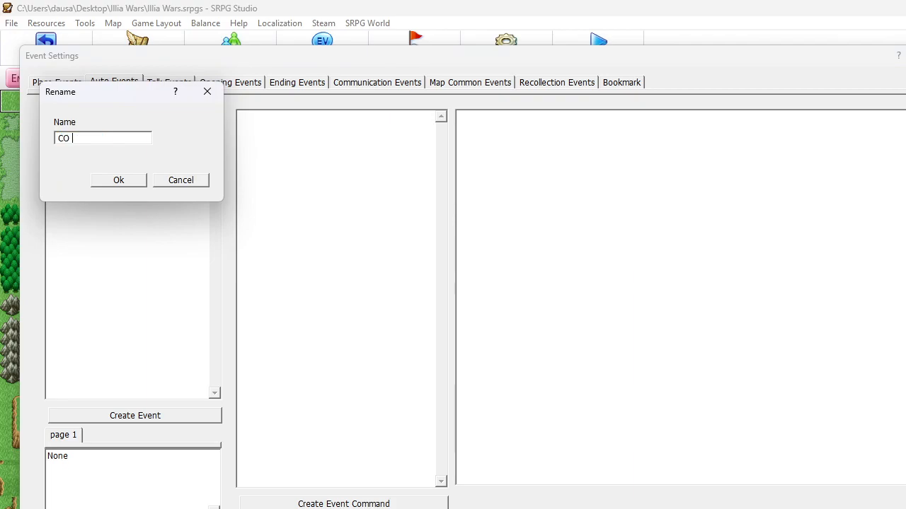
pyautogui.write(' Power Available')
pyautogui.click(120, 181)
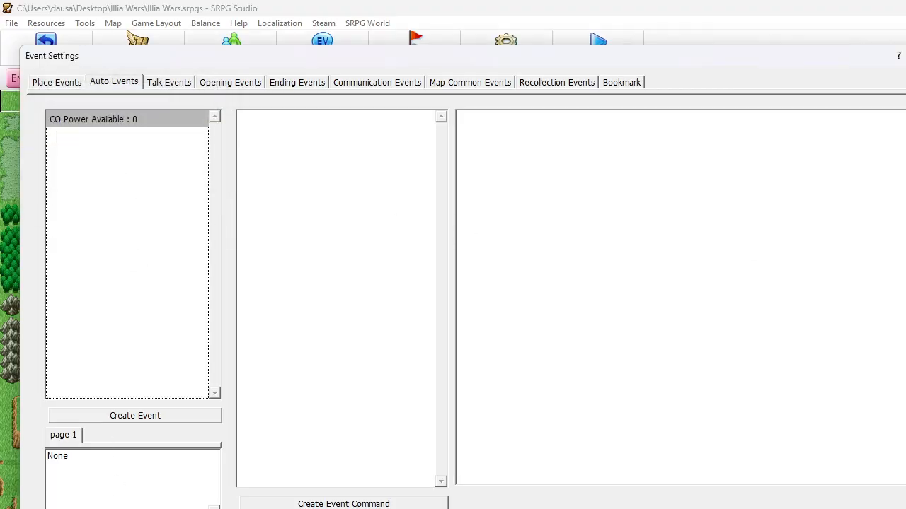
# Add a variable condition to the CO Power Available event, using CO Charge from group 2 as the left-side variable
pyautogui.doubleClick(99, 471)
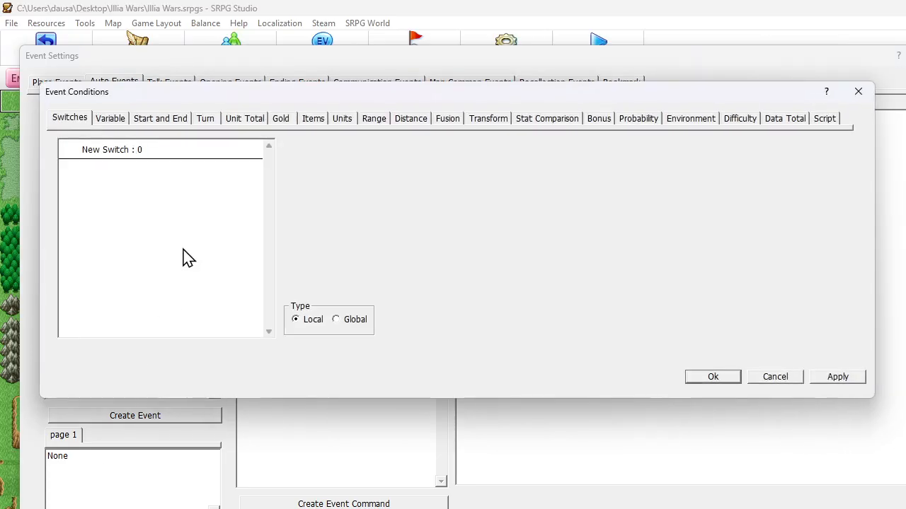
pyautogui.click(106, 125)
pyautogui.click(280, 148)
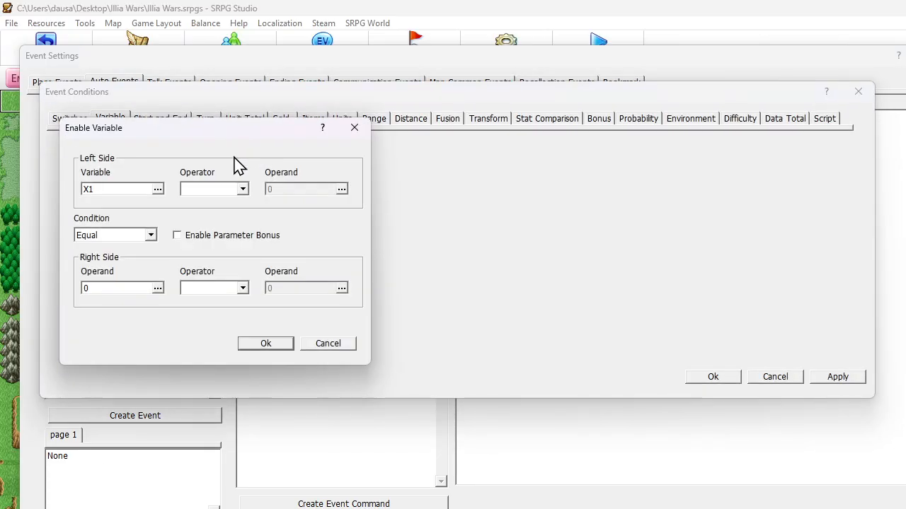
pyautogui.click(137, 196)
pyautogui.click(140, 195)
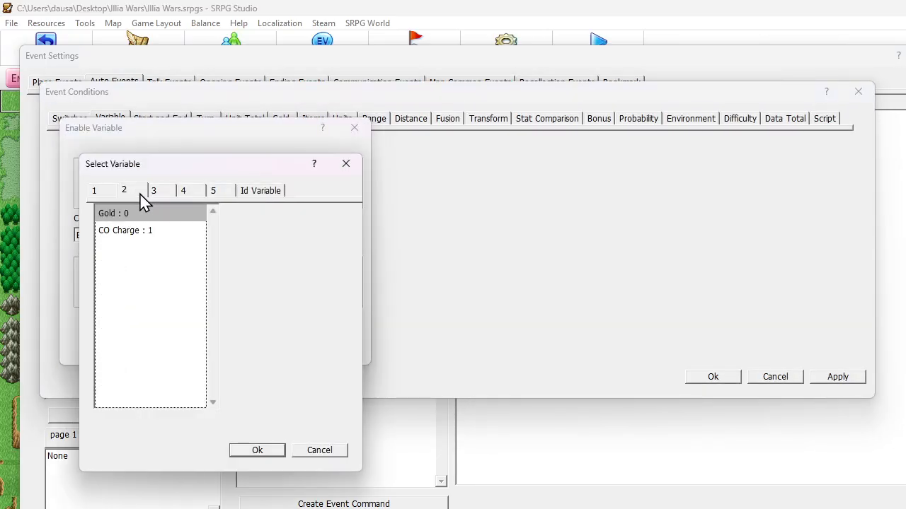
pyautogui.click(133, 232)
pyautogui.click(275, 454)
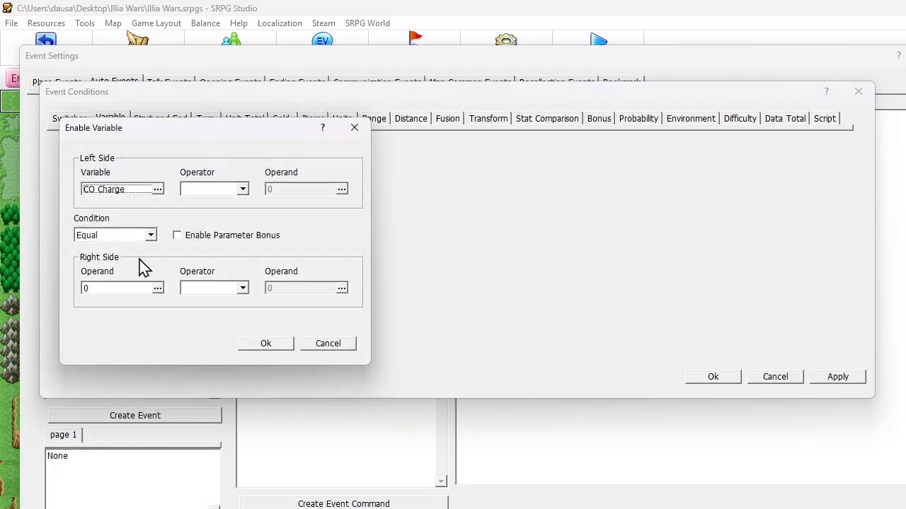
# Set the condition to or More with a constant operand of 100, and save the event conditions
pyautogui.click(117, 238)
pyautogui.click(114, 259)
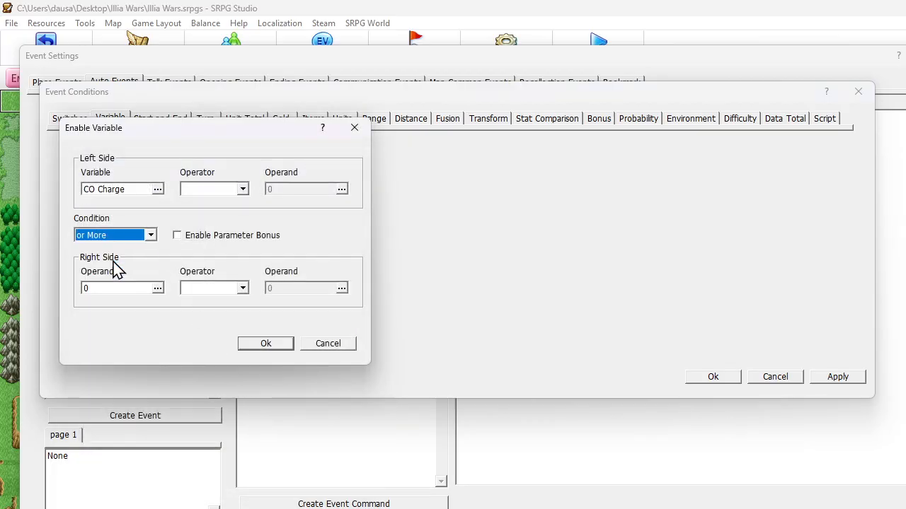
pyautogui.click(157, 288)
pyautogui.doubleClick(185, 213)
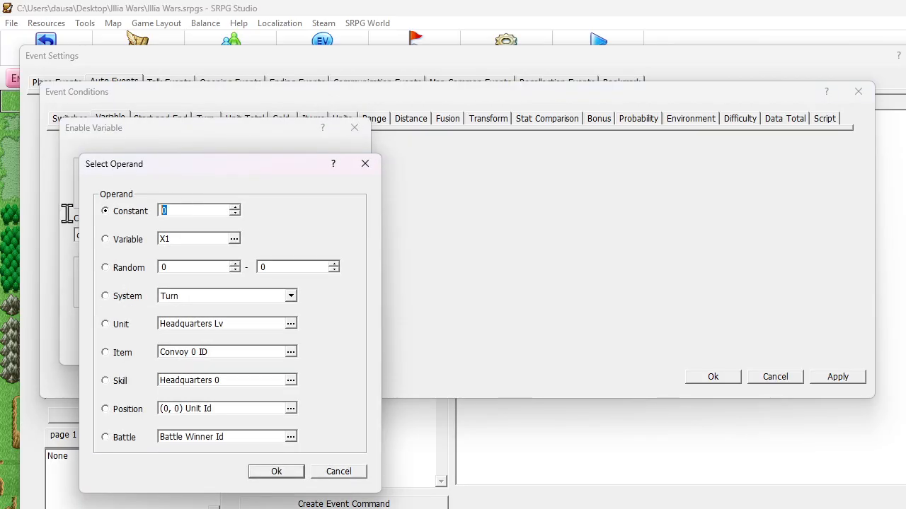
pyautogui.write('100')
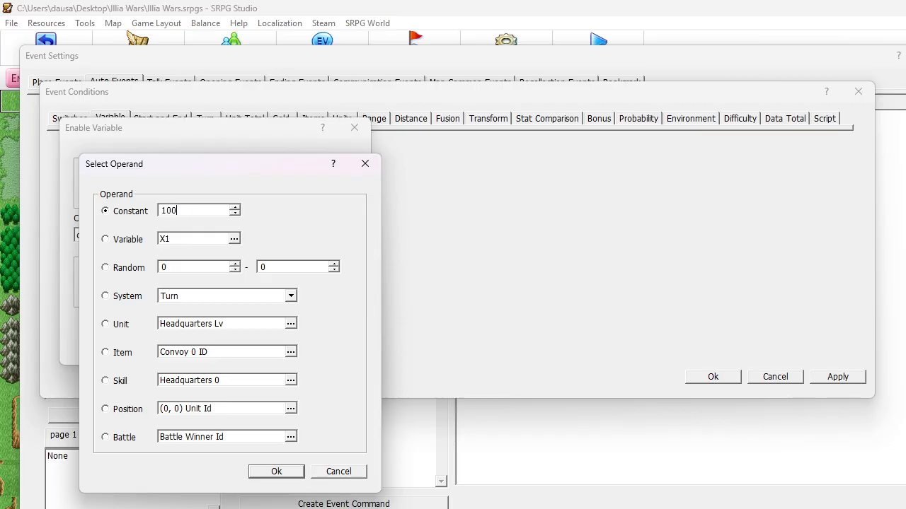
pyautogui.click(294, 474)
pyautogui.click(291, 346)
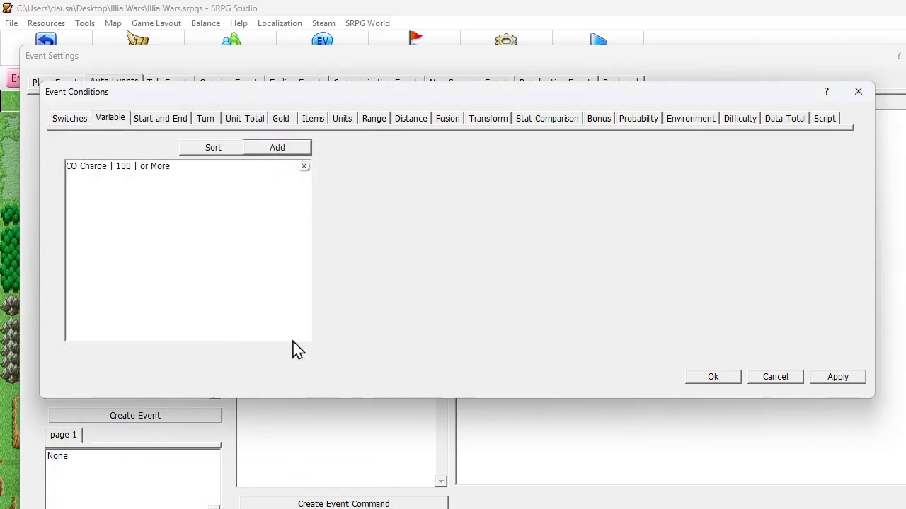
pyautogui.click(712, 377)
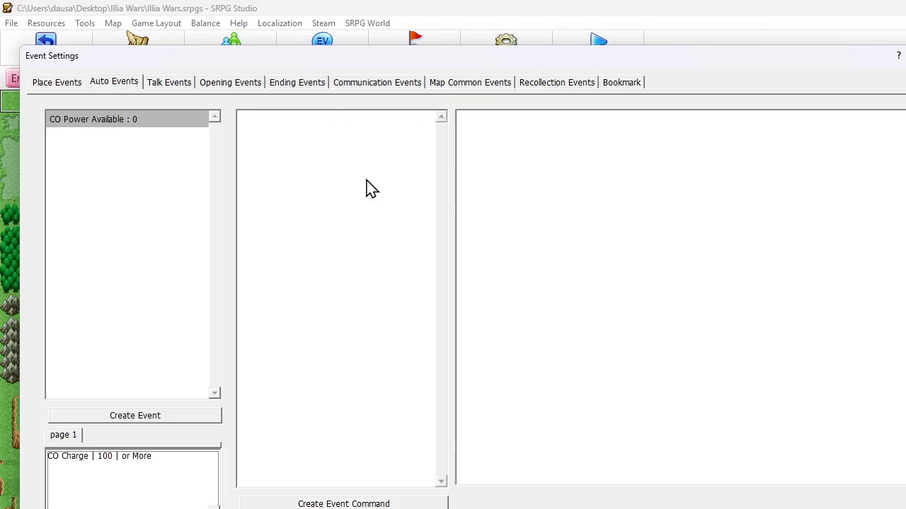
# Start a Play Sound command for the CO Power Available event and preview the Noise sound from the runtime list
pyautogui.rightClick(266, 129)
pyautogui.click(300, 138)
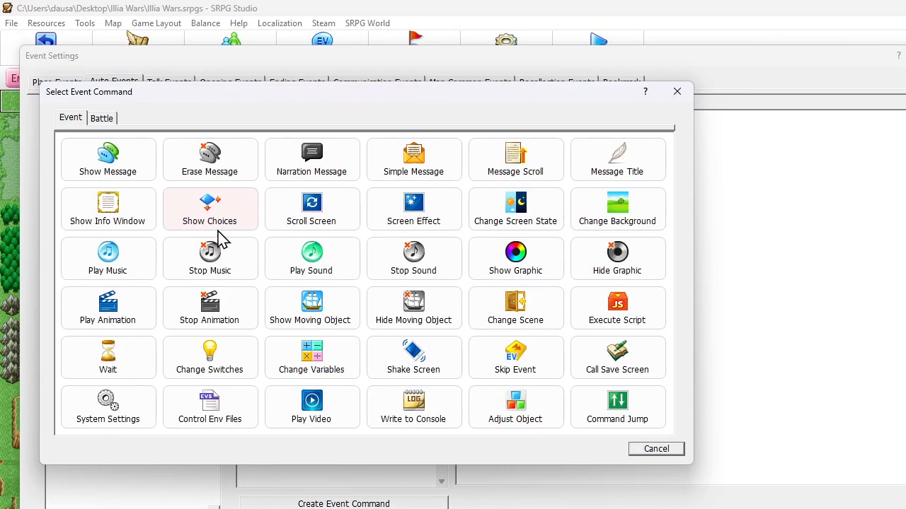
pyautogui.click(304, 262)
pyautogui.click(148, 174)
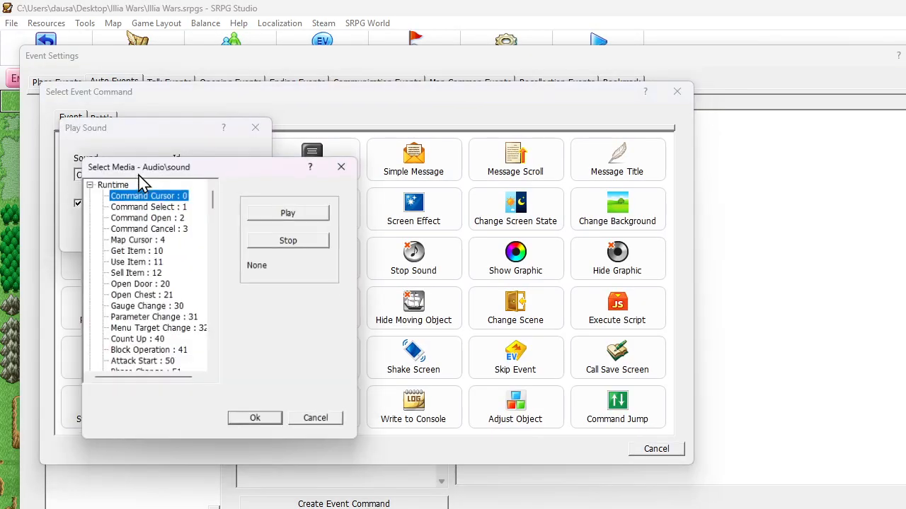
pyautogui.scroll(-7, 160, 208)
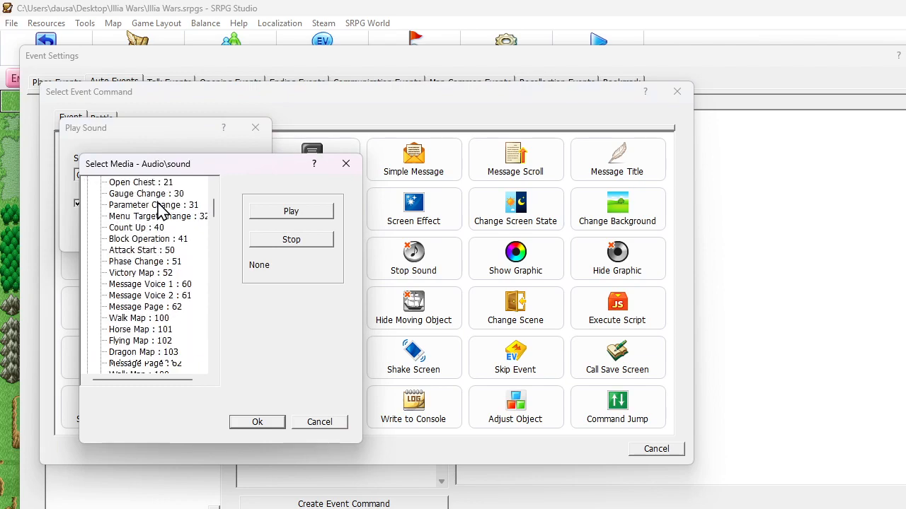
pyautogui.click(154, 352)
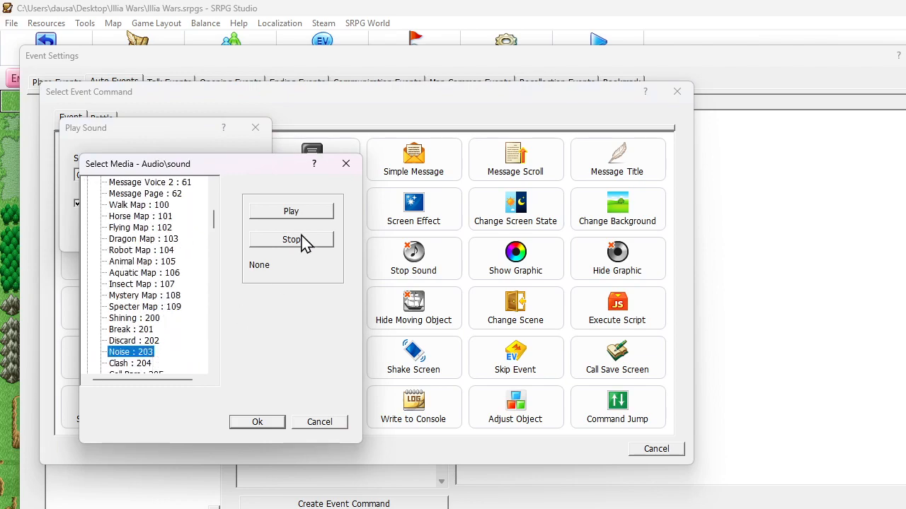
pyautogui.click(307, 215)
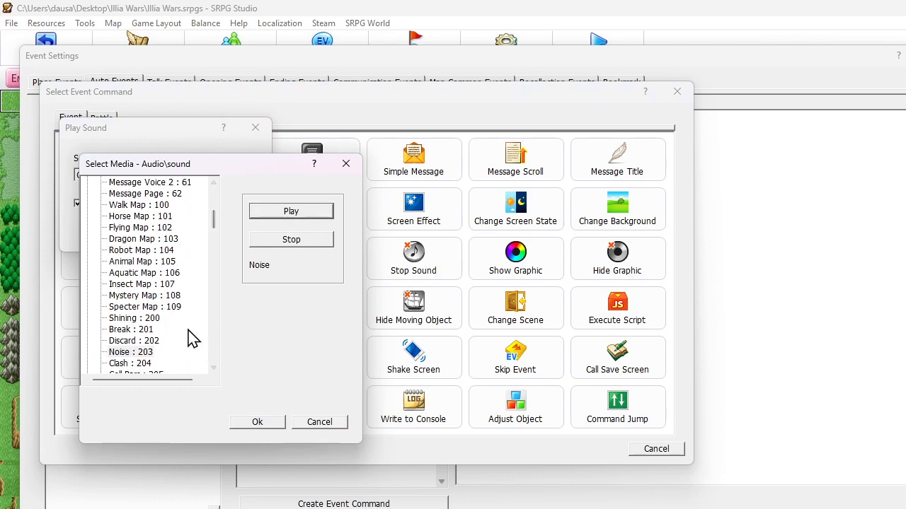
# Preview the Spin sound and add it to the event as the Play Sound command's sound
pyautogui.scroll(-7, 190, 337)
pyautogui.scroll(-20, 191, 338)
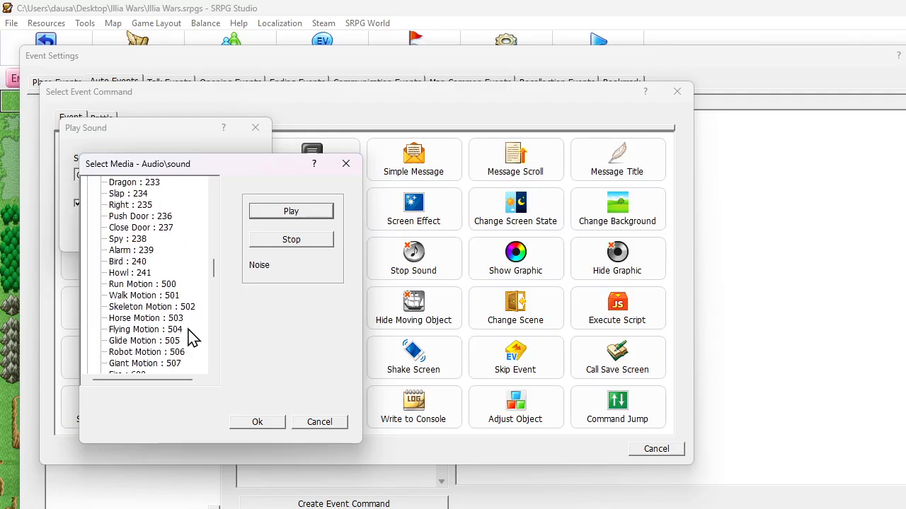
pyautogui.scroll(-8, 191, 338)
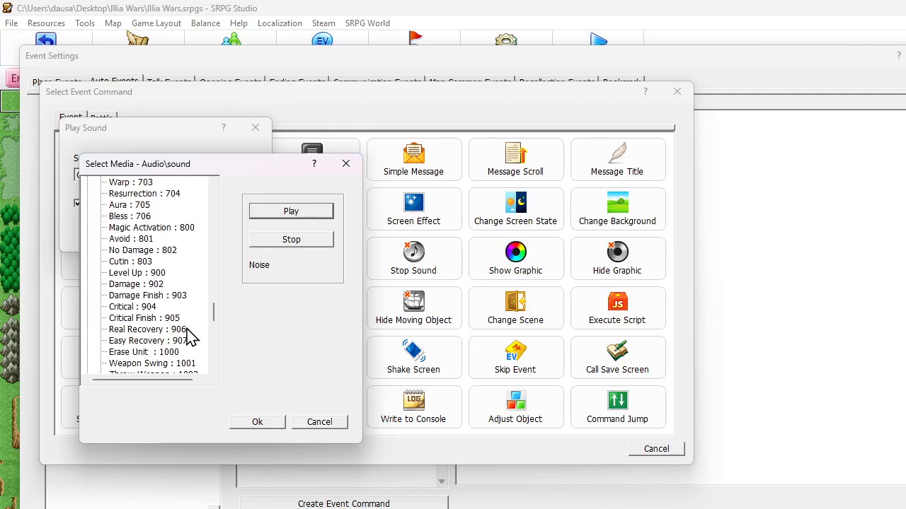
pyautogui.scroll(-2, 191, 338)
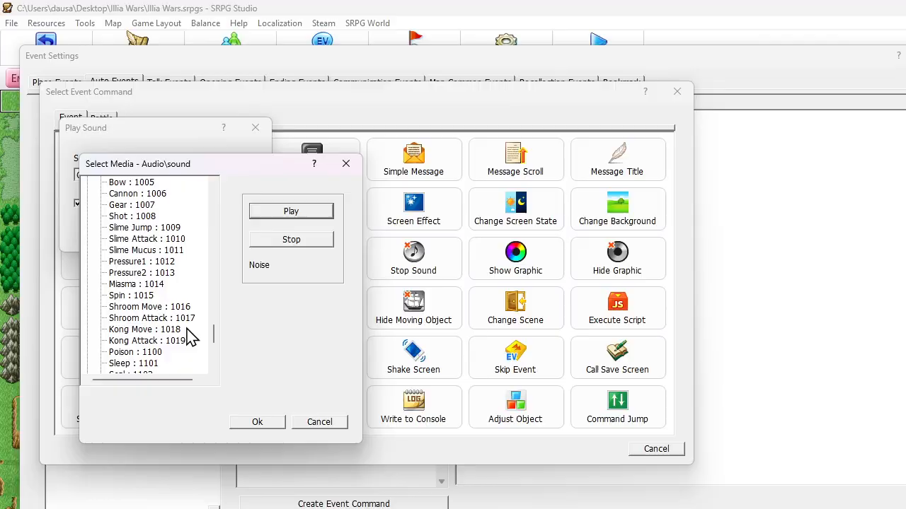
pyautogui.click(121, 295)
pyautogui.click(264, 216)
pyautogui.click(251, 425)
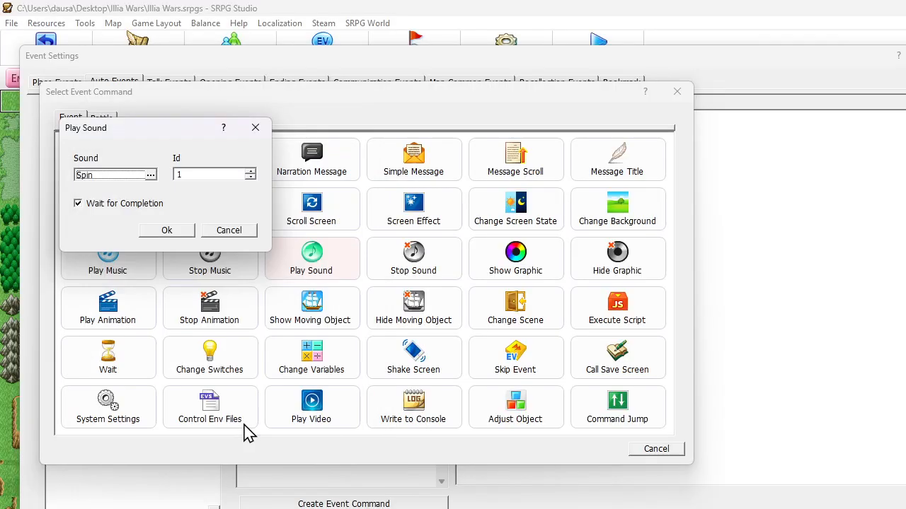
pyautogui.click(180, 230)
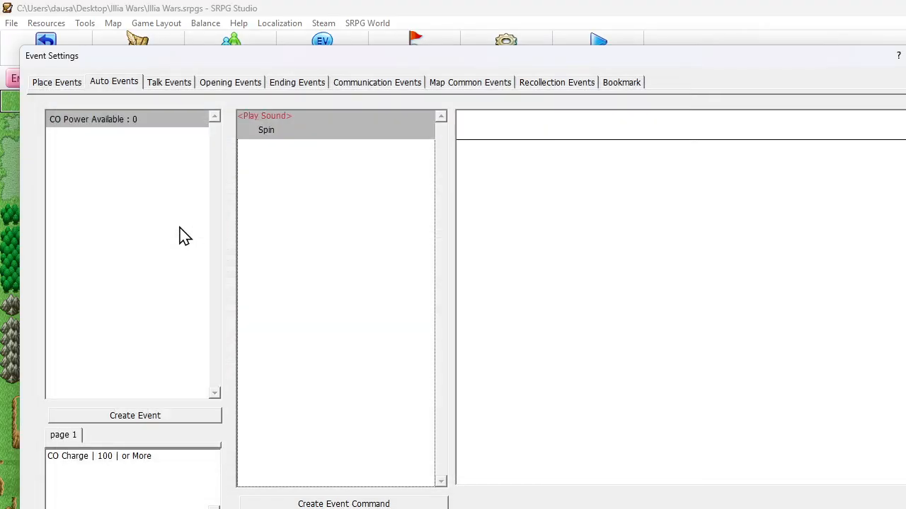
# Turn off Wait for Completion in the Spin Play Sound command
pyautogui.doubleClick(278, 132)
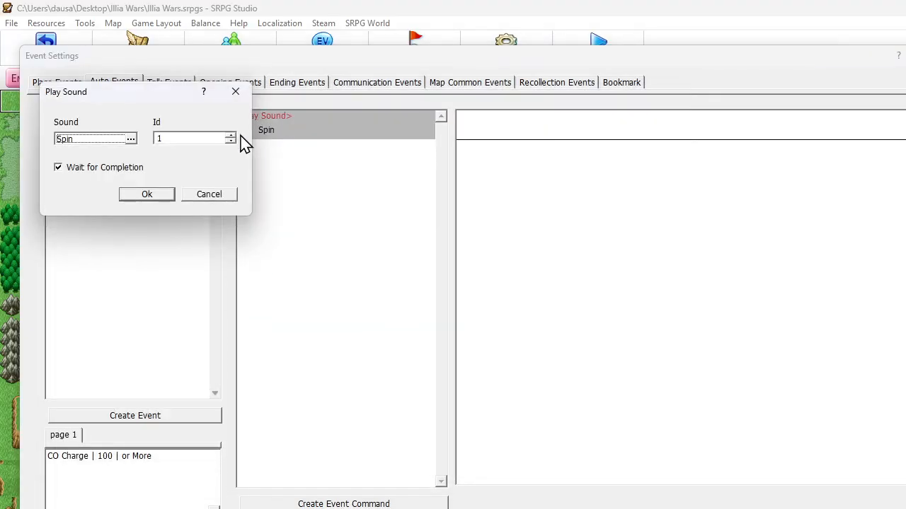
pyautogui.click(91, 168)
pyautogui.click(156, 192)
# Add a Narration Message command reading "CO POWER CHARGED!" to the CO Power Available event, after the Spin sound
pyautogui.rightClick(275, 162)
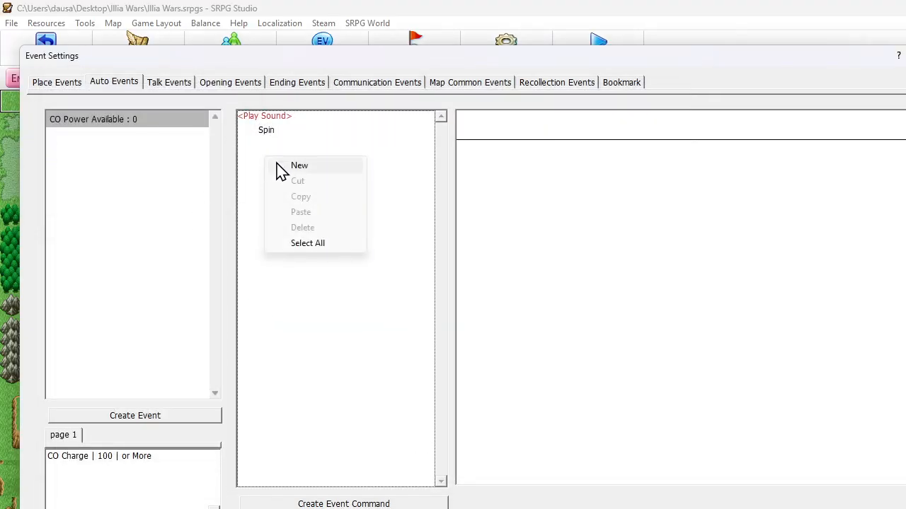
pyautogui.click(296, 164)
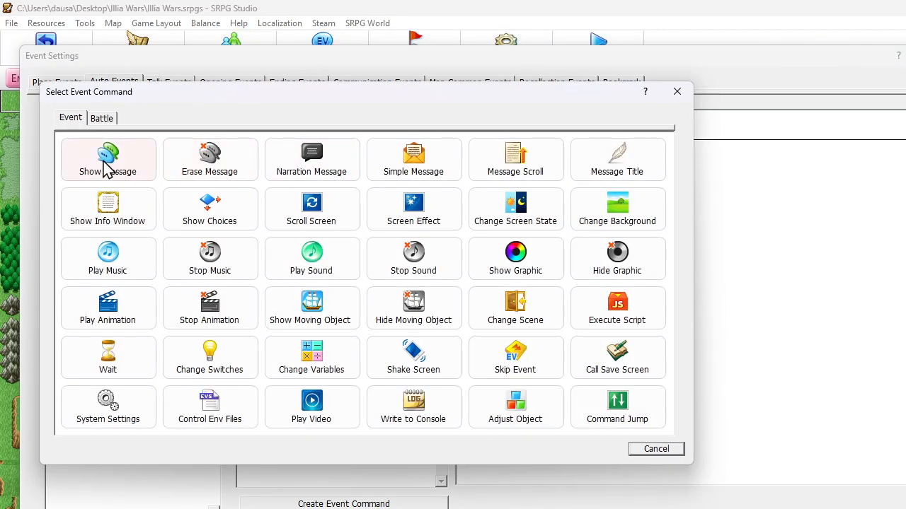
pyautogui.click(306, 161)
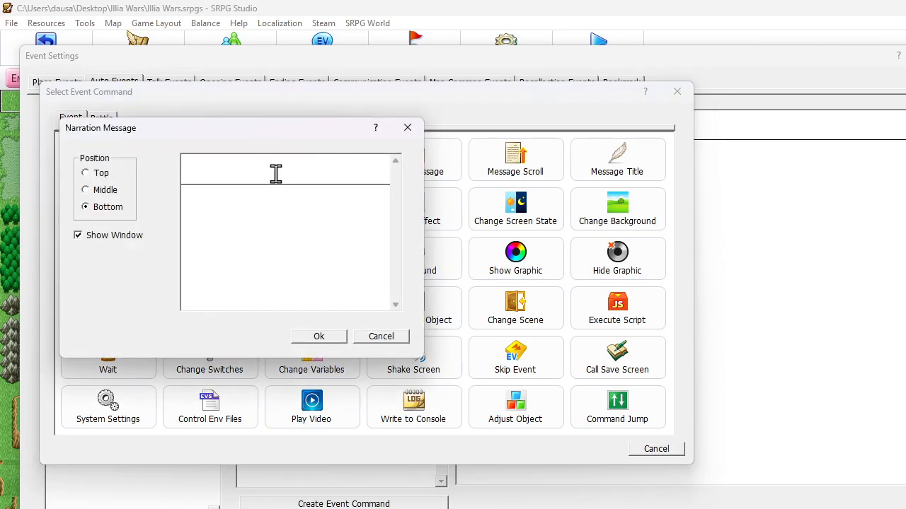
pyautogui.write('CO Power Charged!')
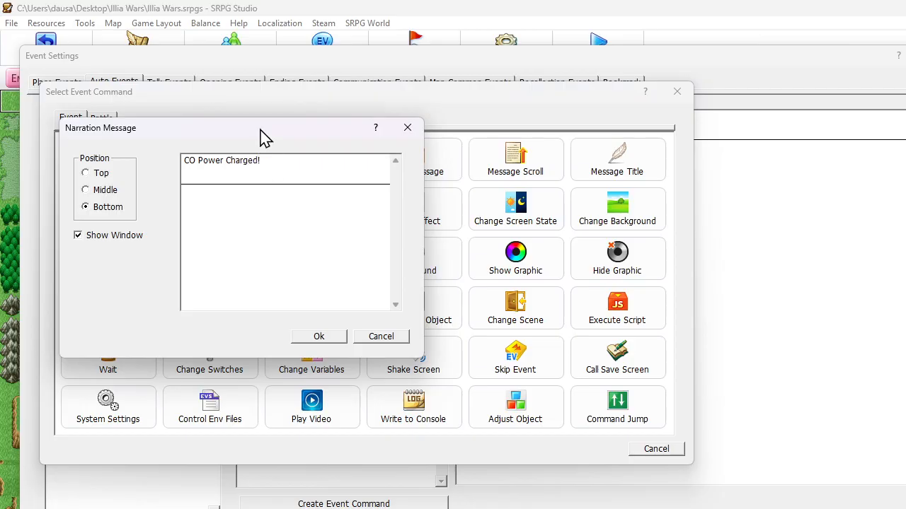
pyautogui.moveTo(275, 161); pyautogui.dragTo(5, 64)
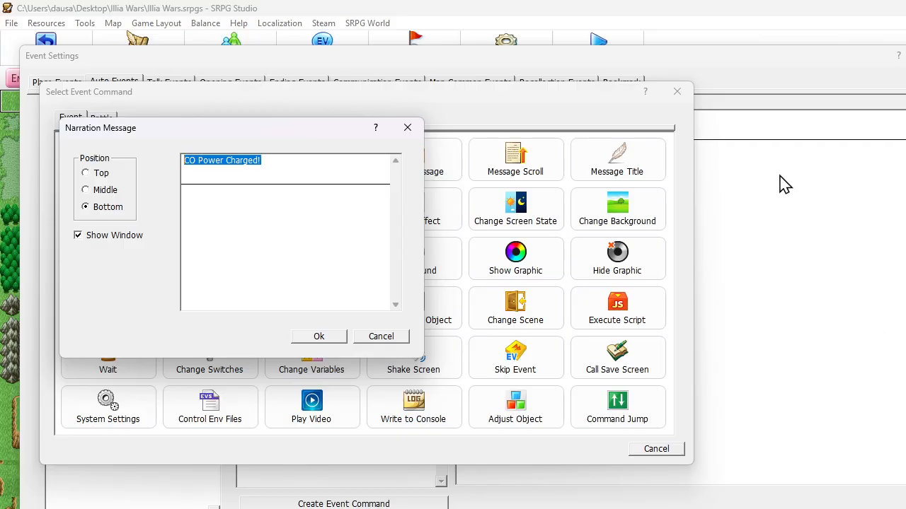
pyautogui.write('CO POWER CHARGED!')
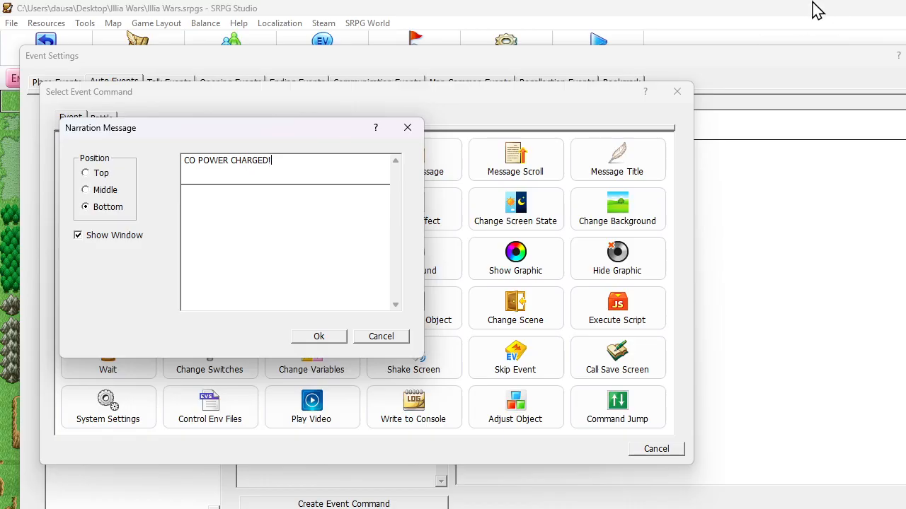
pyautogui.click(322, 339)
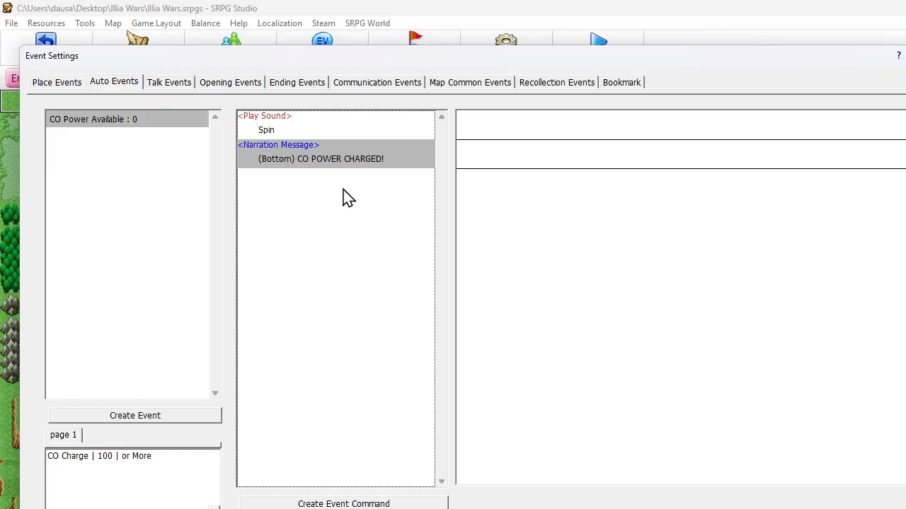
pyautogui.doubleClick(148, 462)
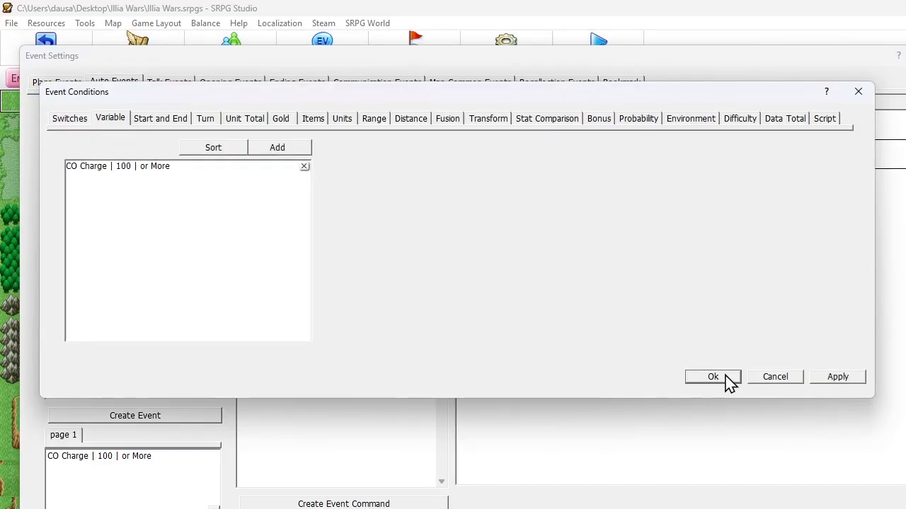
pyautogui.click(756, 379)
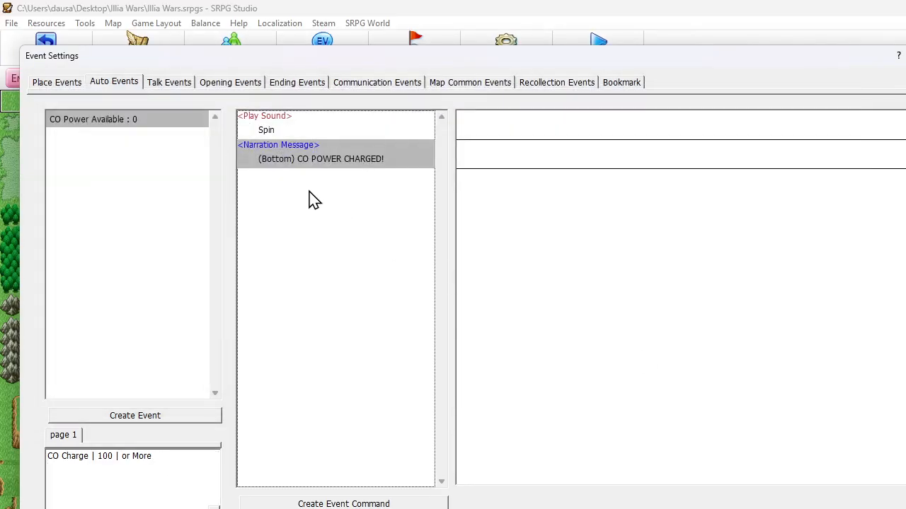
pyautogui.rightClick(293, 184)
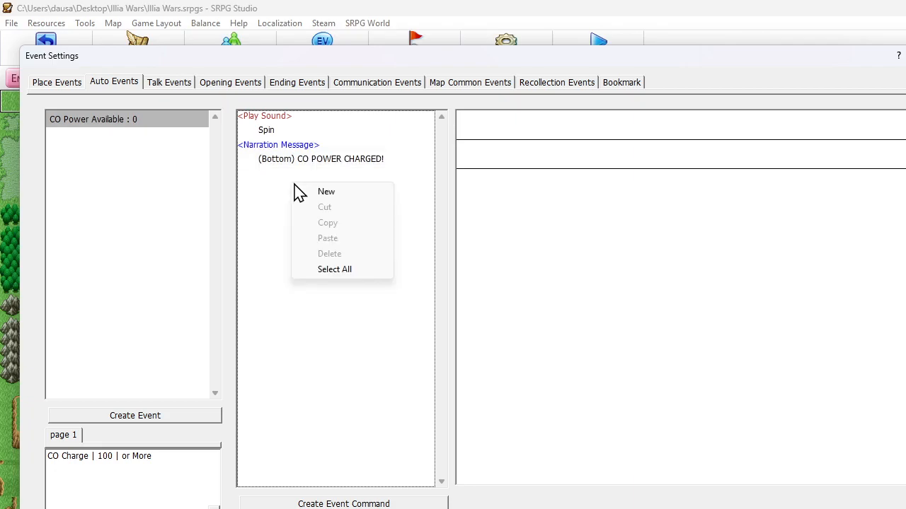
pyautogui.press('Escape')
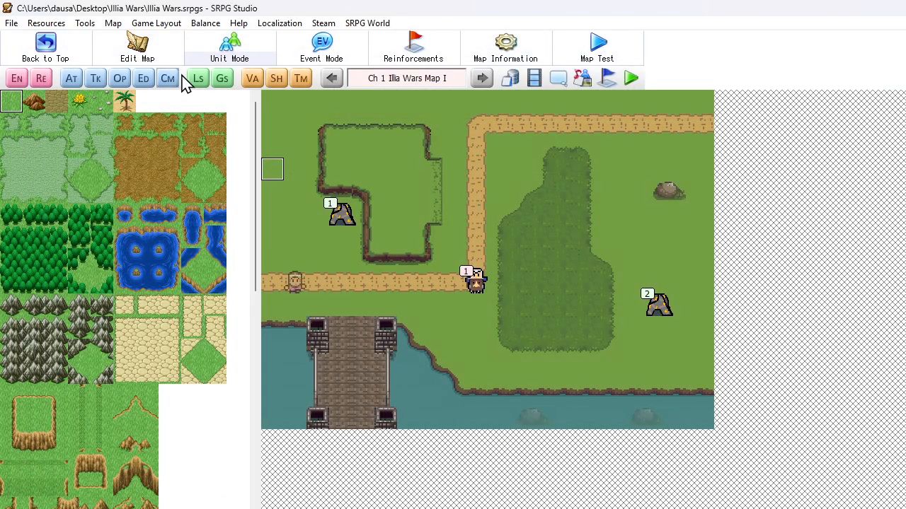
# Create a new global switch and name it CO Power
pyautogui.click(223, 82)
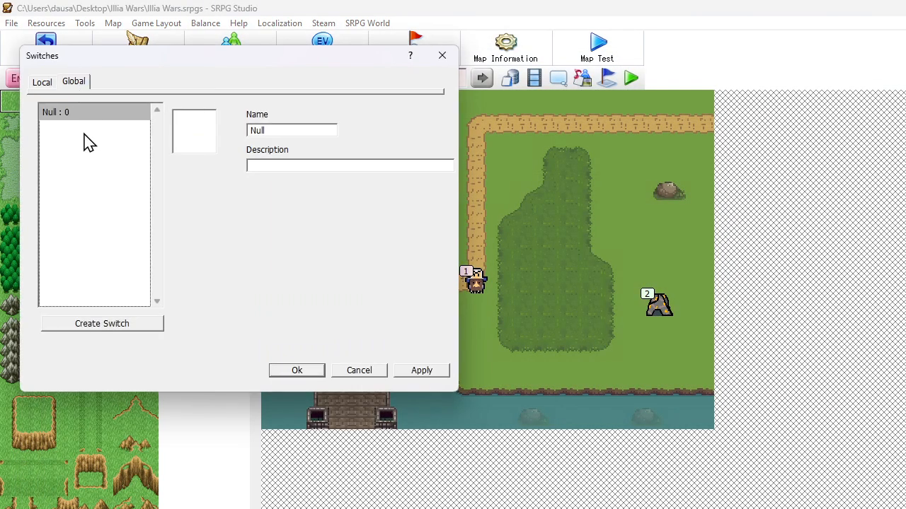
pyautogui.rightClick(86, 134)
pyautogui.click(110, 136)
pyautogui.moveTo(304, 130); pyautogui.dragTo(149, 133)
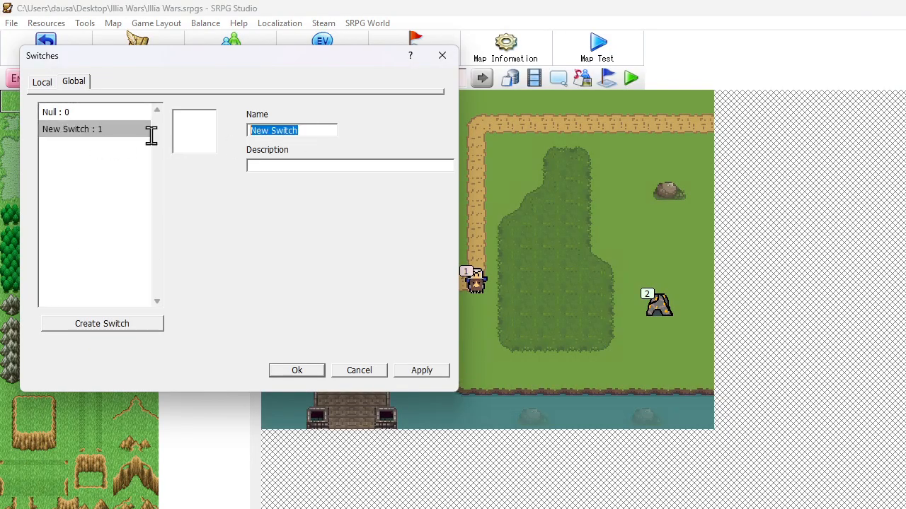
pyautogui.write('co')
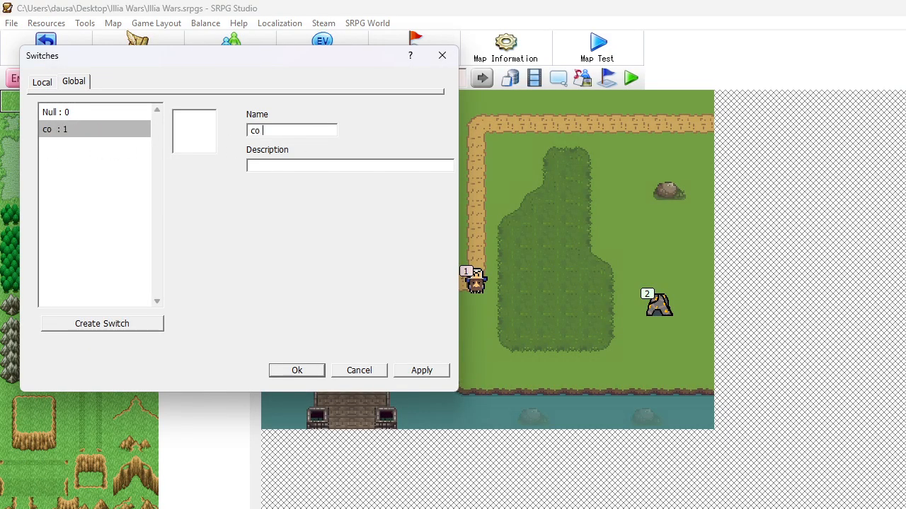
pyautogui.write('CO Power')
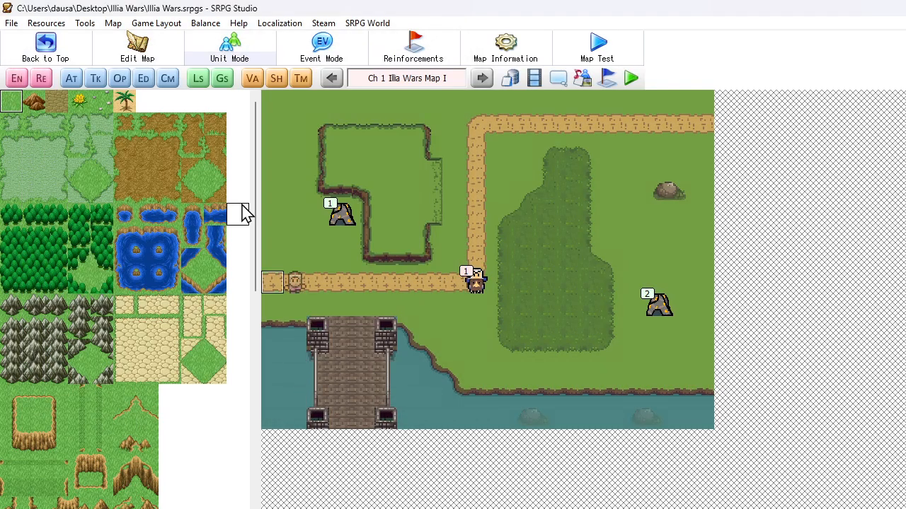
# Add a Change Switches command to the CO Power Available event that turns on the local New Switch
pyautogui.click(72, 79)
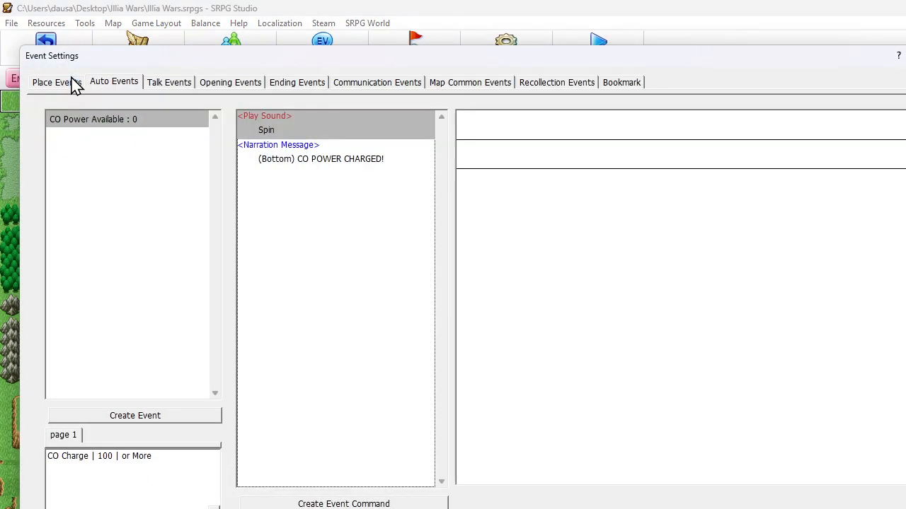
pyautogui.click(95, 121)
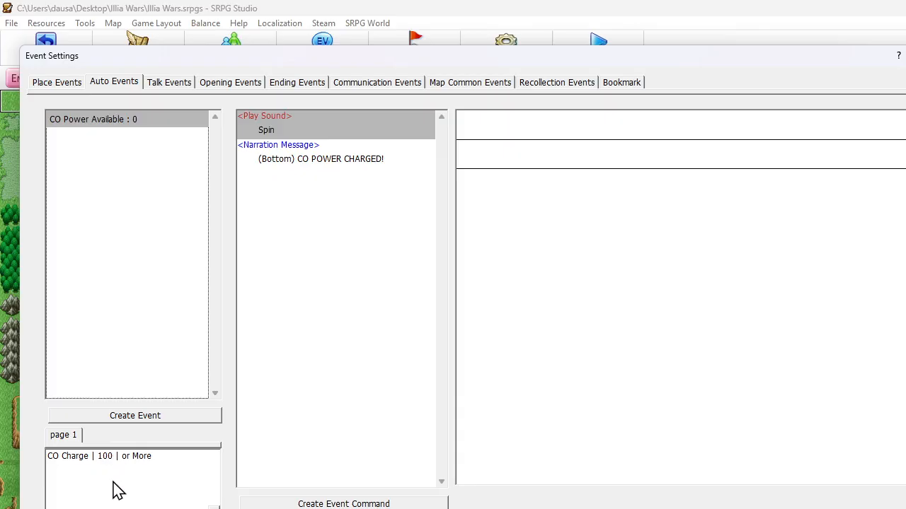
pyautogui.click(298, 193)
pyautogui.rightClick(282, 177)
pyautogui.click(316, 189)
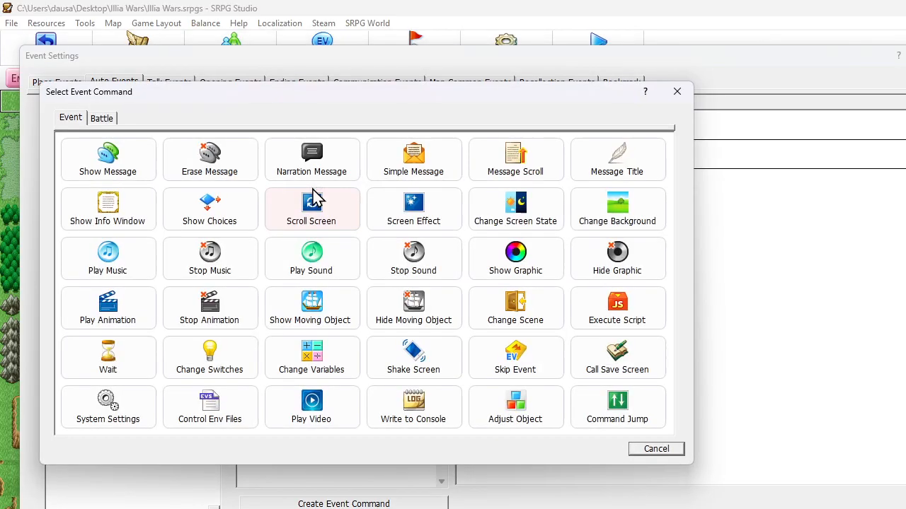
pyautogui.click(212, 360)
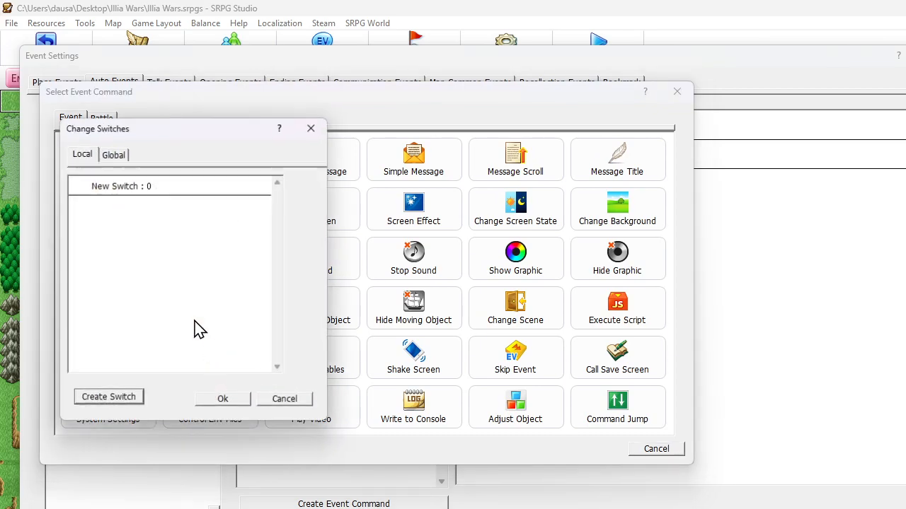
pyautogui.click(111, 193)
pyautogui.click(218, 402)
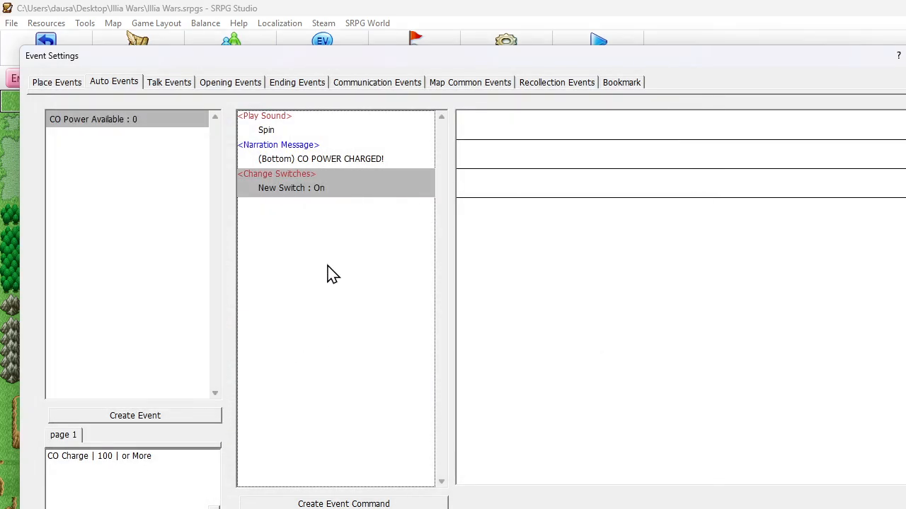
# Add an event condition to CO Power Available requiring the local New Switch to be Off
pyautogui.doubleClick(116, 463)
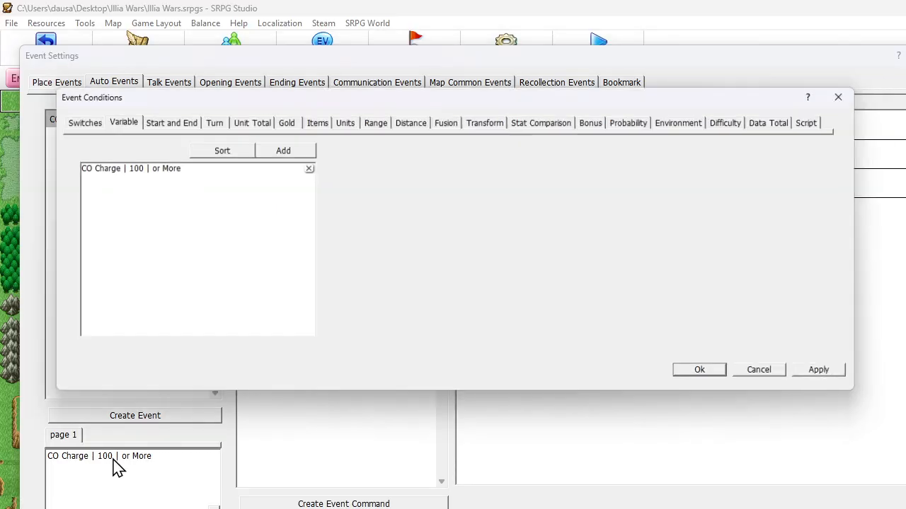
pyautogui.click(71, 121)
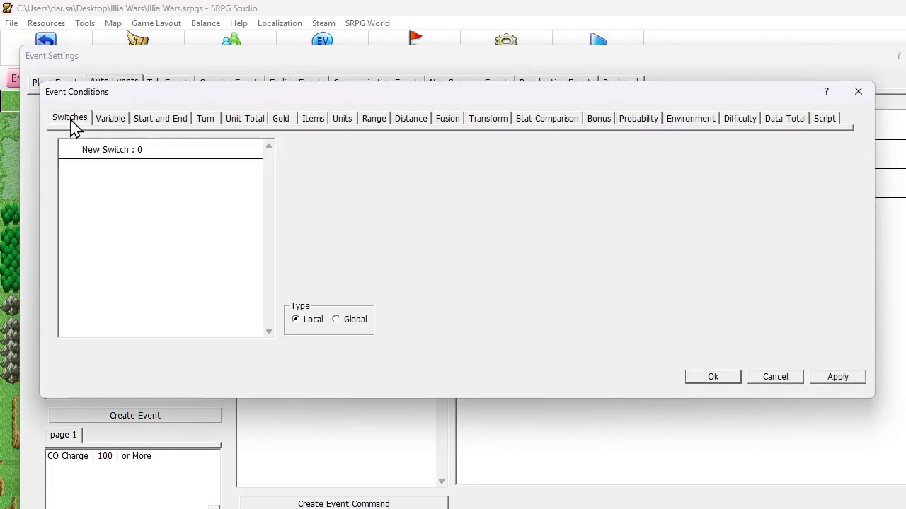
pyautogui.click(145, 155)
pyautogui.click(722, 380)
pyautogui.click(319, 284)
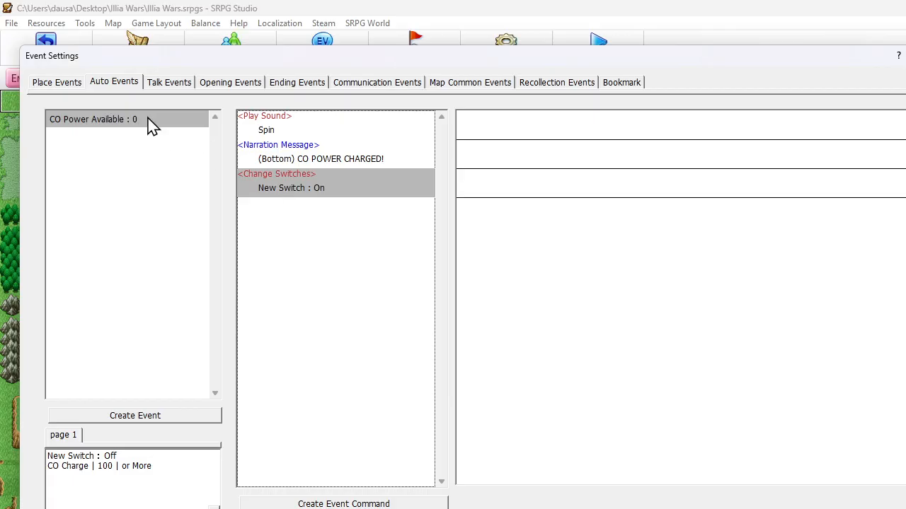
# Create a second auto event and rename it CO Power Available II
pyautogui.rightClick(123, 142)
pyautogui.click(141, 146)
pyautogui.rightClick(104, 137)
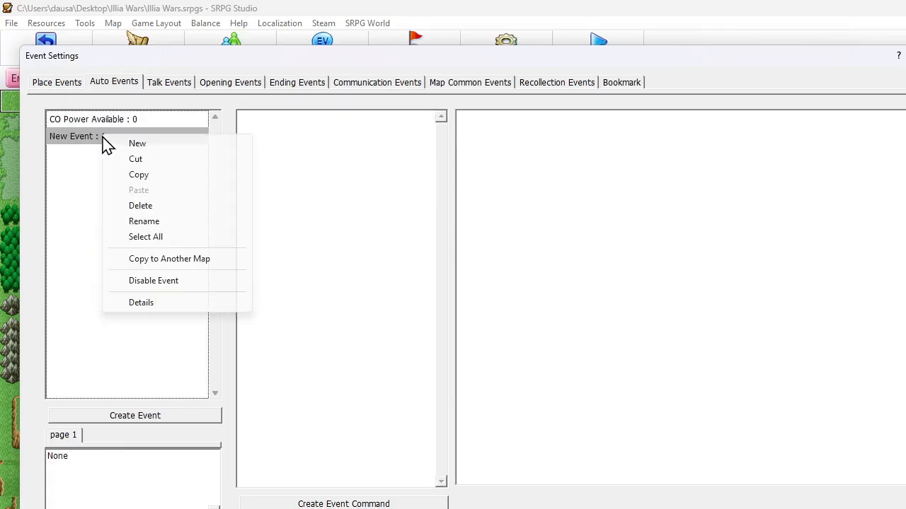
pyautogui.click(162, 224)
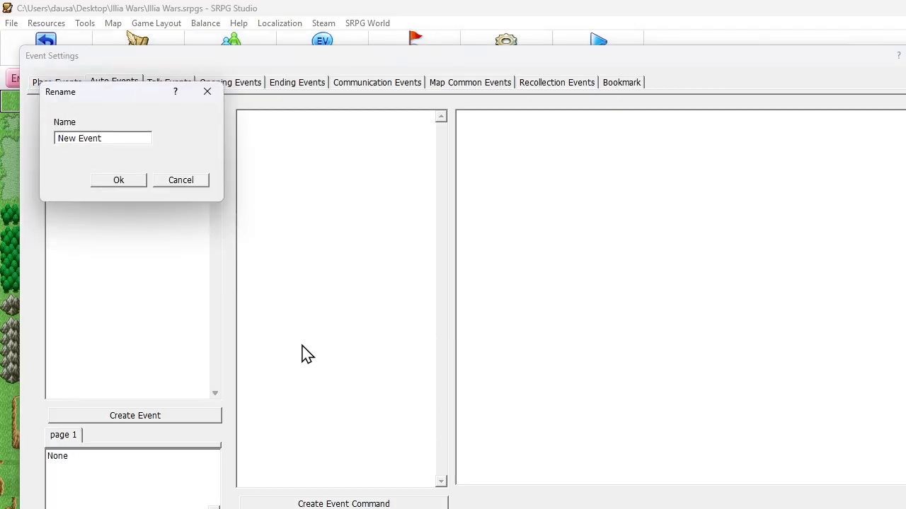
pyautogui.press('Home')
pyautogui.write('CO Powe')
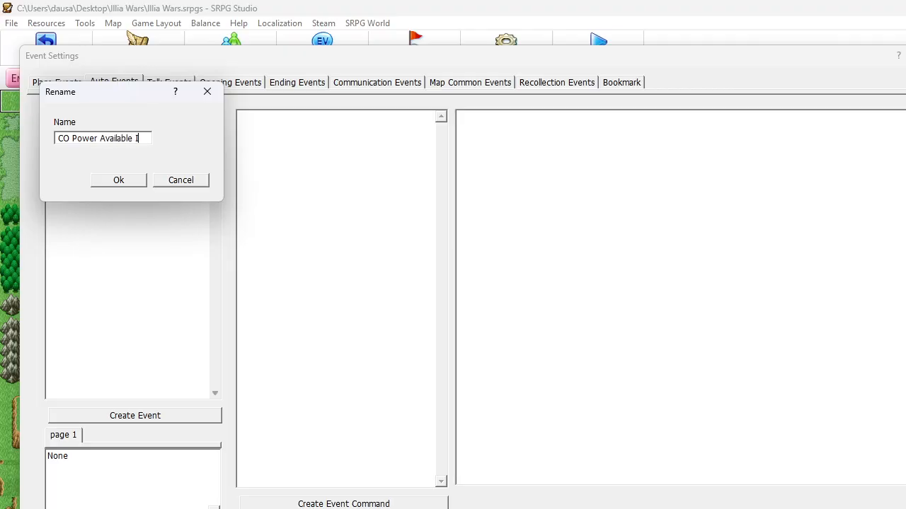
pyautogui.click(131, 181)
# Enable the Start and End condition for CO Power Available II and set it to Start of Player Phase
pyautogui.doubleClick(131, 472)
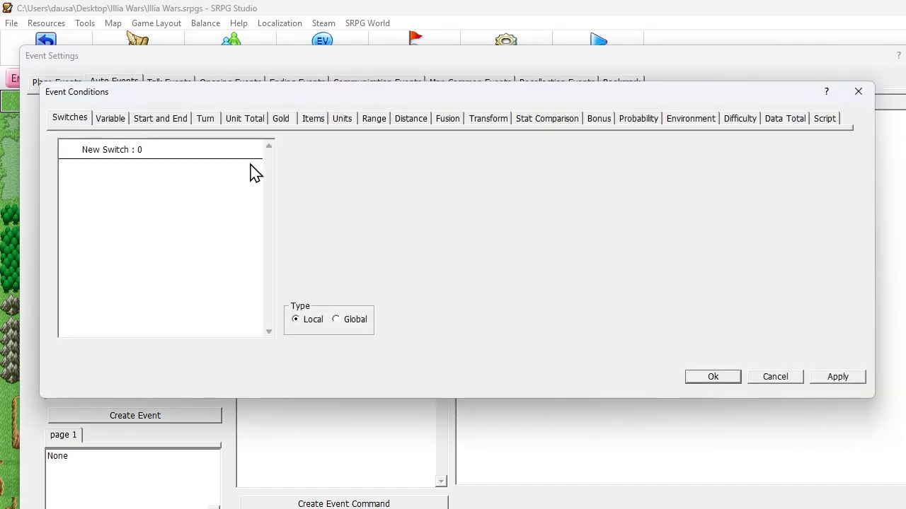
pyautogui.click(180, 122)
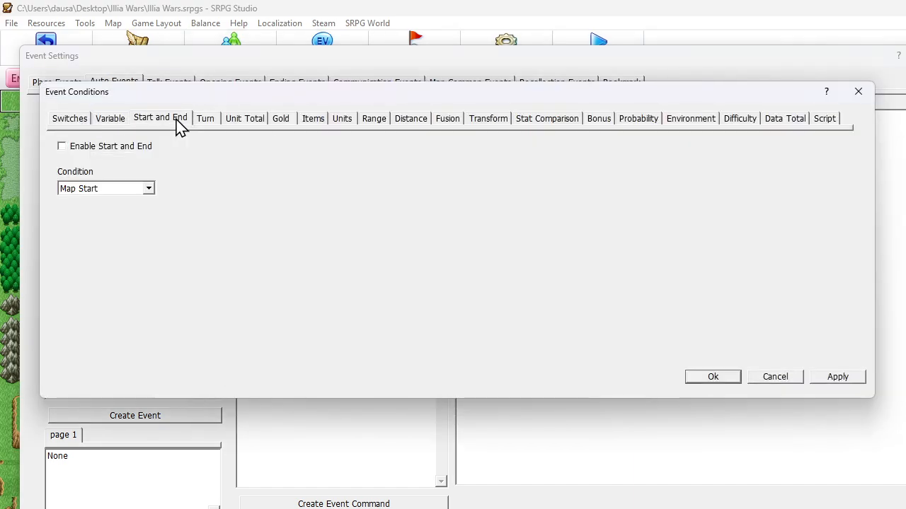
pyautogui.click(109, 147)
pyautogui.click(111, 187)
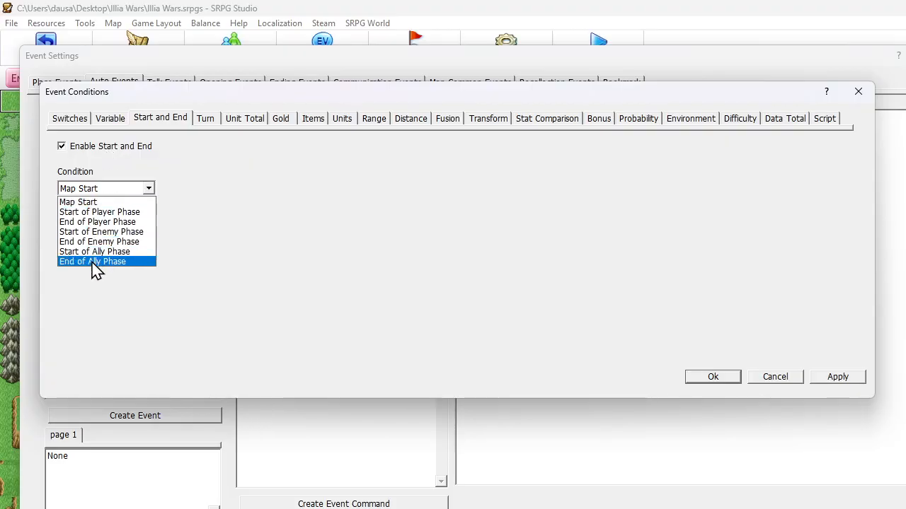
pyautogui.click(99, 213)
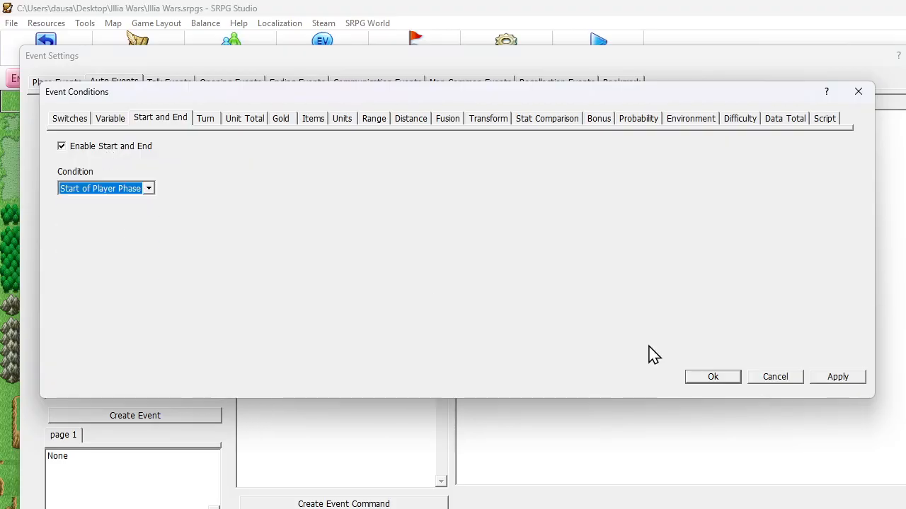
pyautogui.click(701, 381)
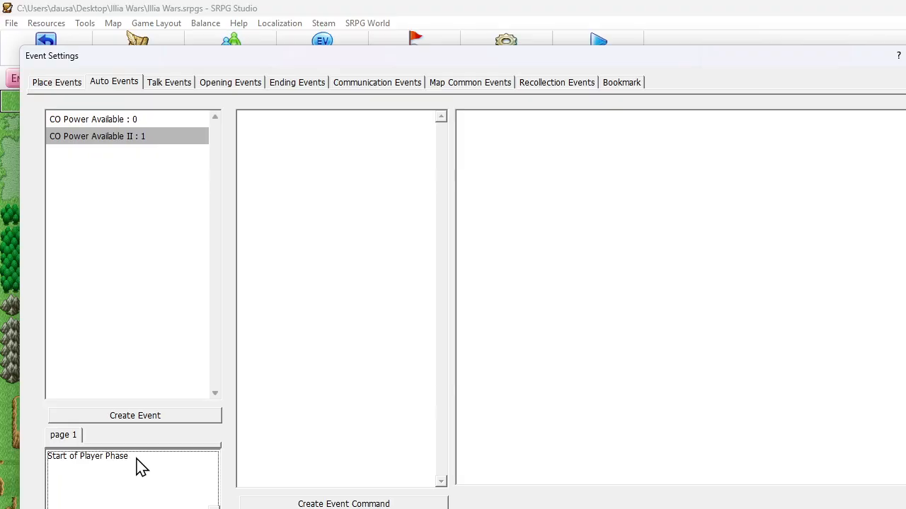
# Add a variable condition to CO Power Available II requiring CO Charge to be 100 or More
pyautogui.doubleClick(140, 467)
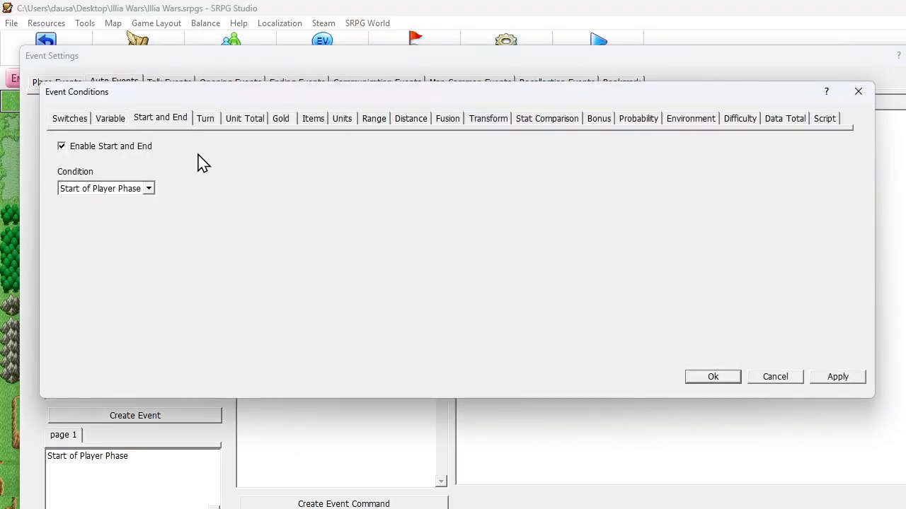
pyautogui.click(111, 119)
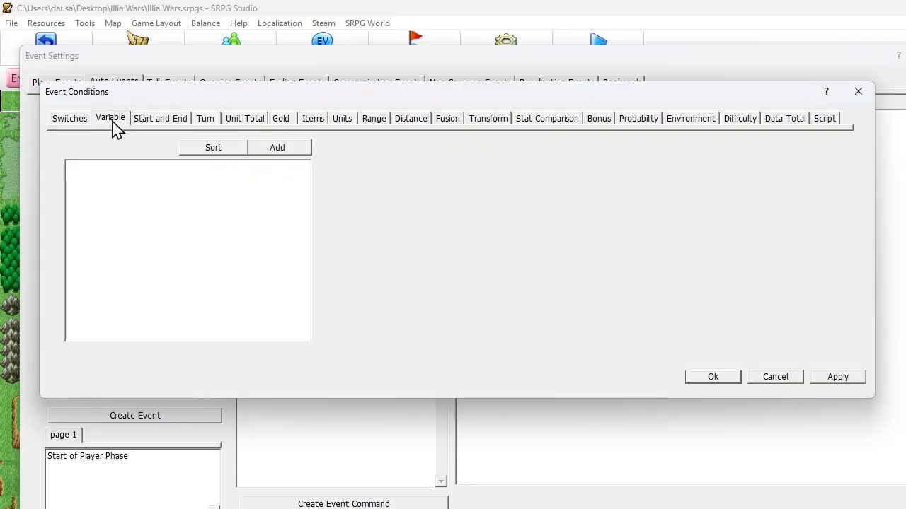
pyautogui.click(290, 150)
pyautogui.click(157, 189)
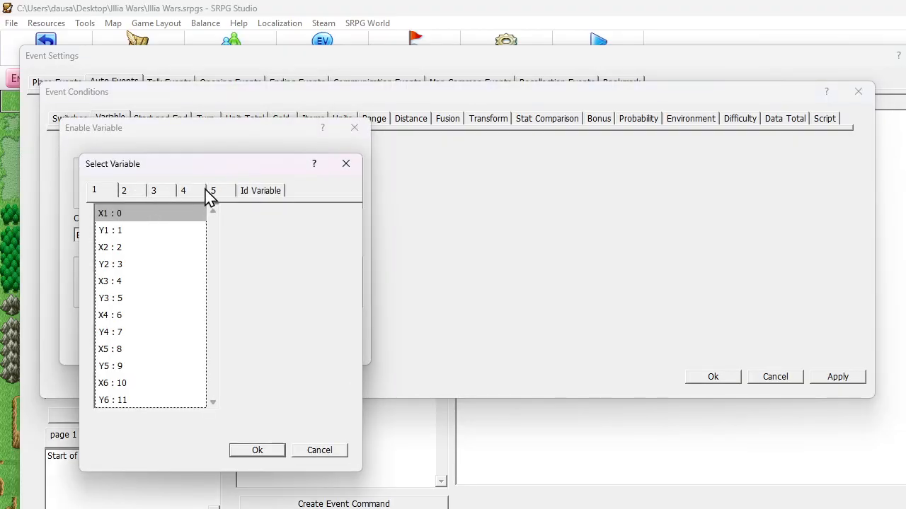
pyautogui.click(127, 193)
pyautogui.click(141, 230)
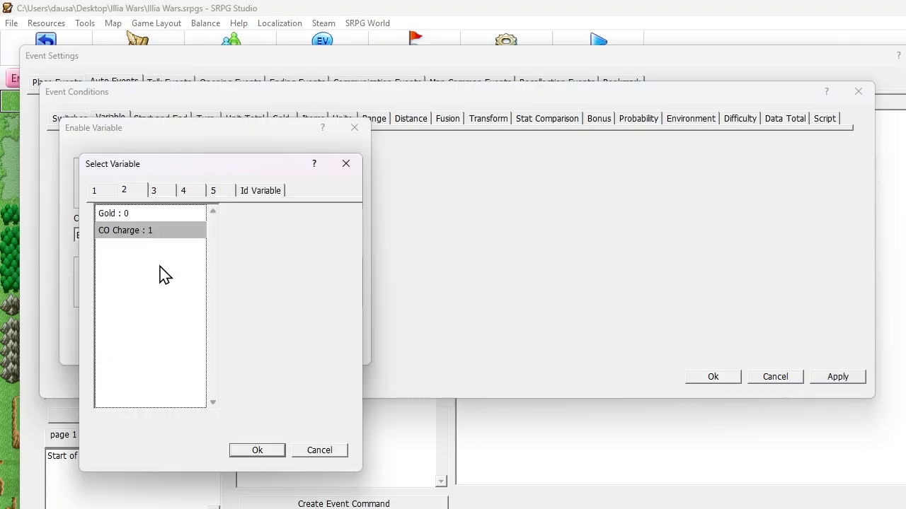
pyautogui.click(257, 450)
pyautogui.click(124, 236)
pyautogui.click(115, 259)
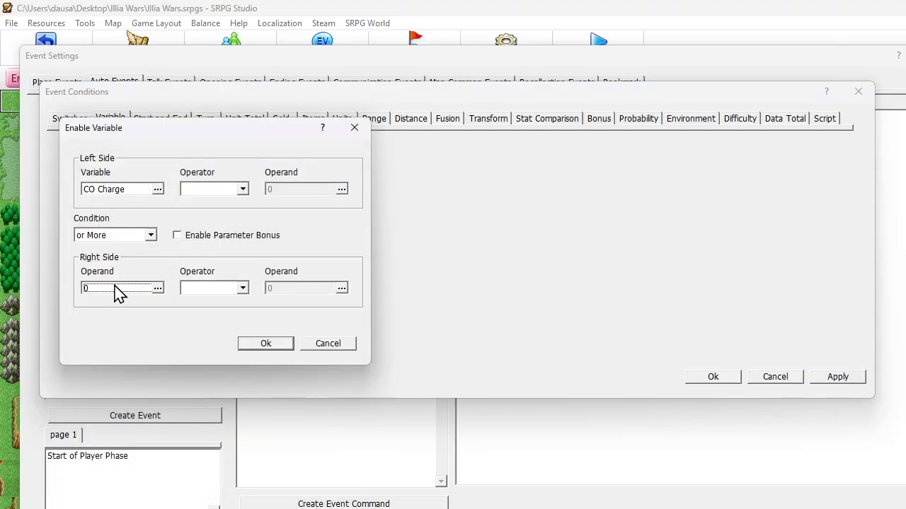
pyautogui.click(118, 288)
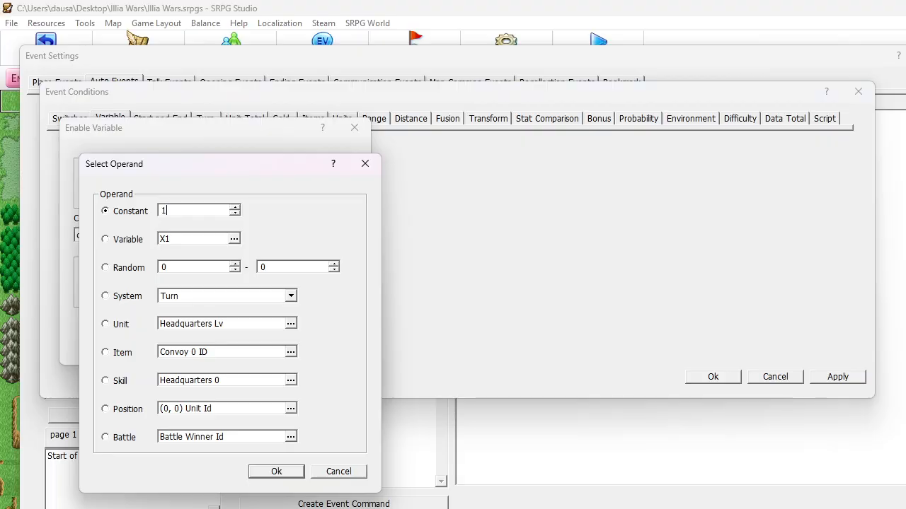
pyautogui.write('100')
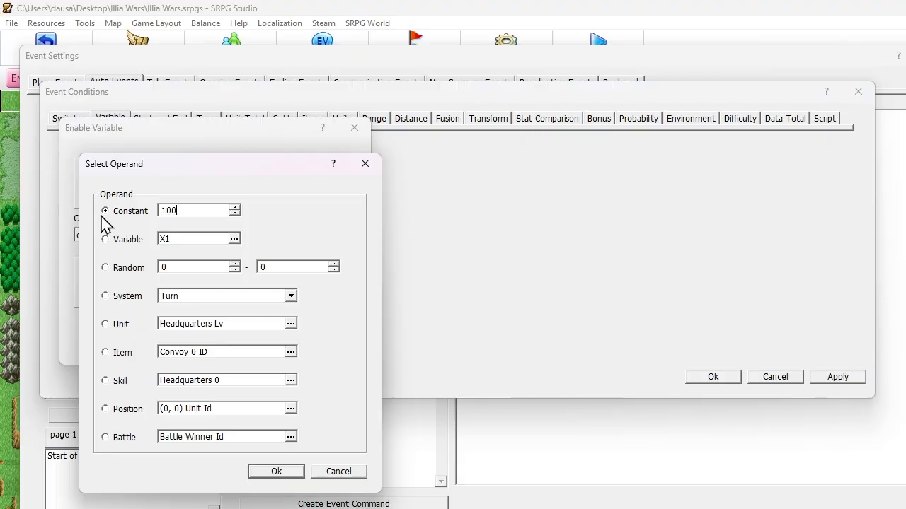
pyautogui.click(290, 472)
pyautogui.click(254, 345)
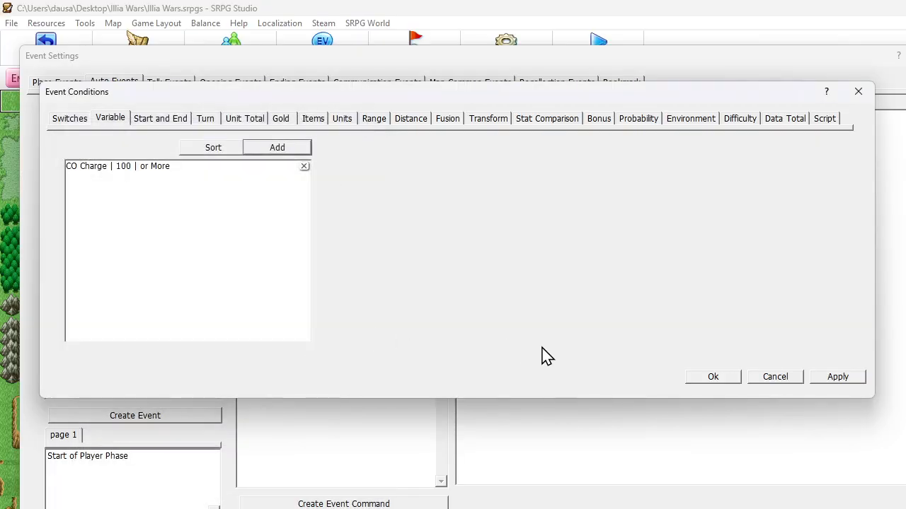
pyautogui.click(710, 377)
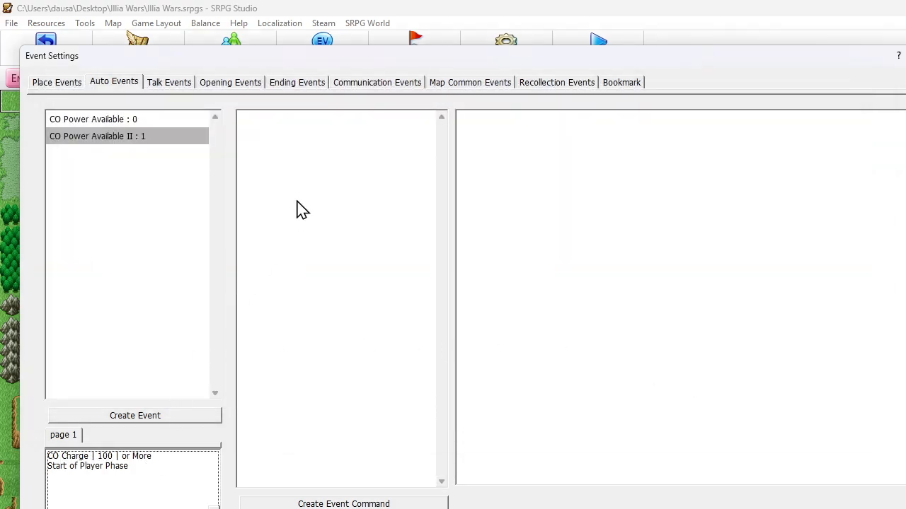
# Copy the Play Sound and Narration Message commands from CO Power Available into CO Power Available II
pyautogui.click(167, 120)
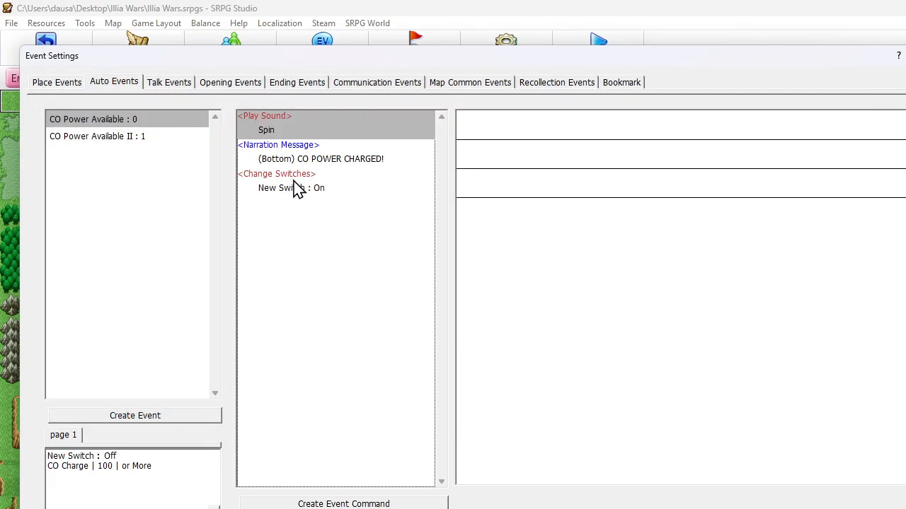
pyautogui.keyDown('shift'); pyautogui.click(305, 162); pyautogui.keyUp('shift')
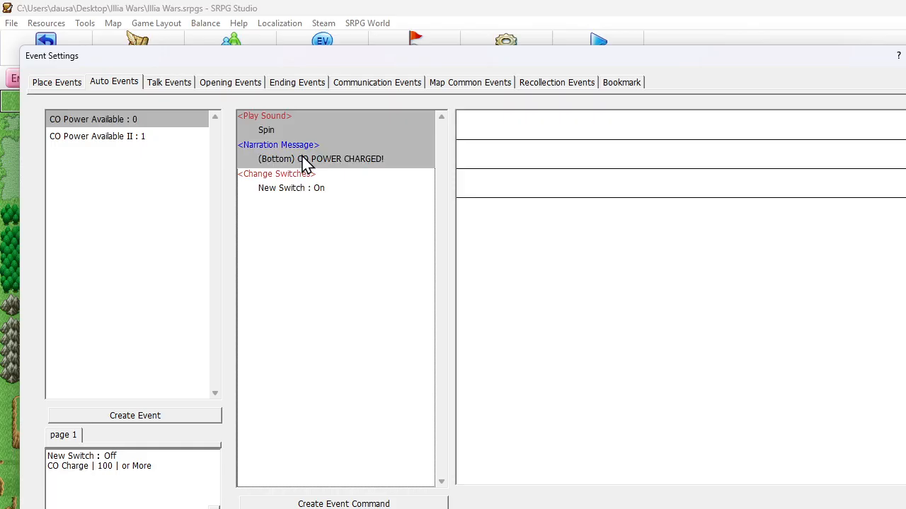
pyautogui.click(131, 137)
pyautogui.click(285, 160)
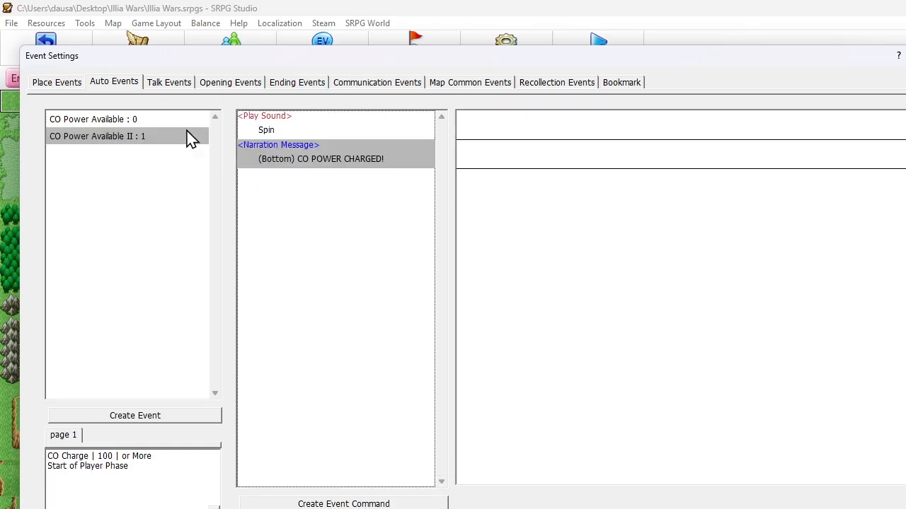
# Delete the Play Sound and Narration Message commands from CO Power Available and check its Change Switches command
pyautogui.click(160, 120)
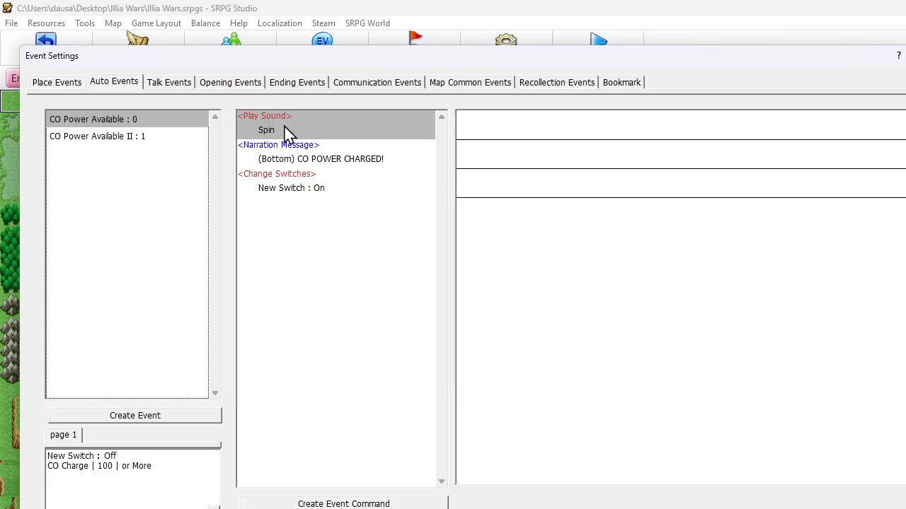
pyautogui.click(316, 162)
pyautogui.keyDown('shift'); pyautogui.click(284, 122); pyautogui.keyUp('shift')
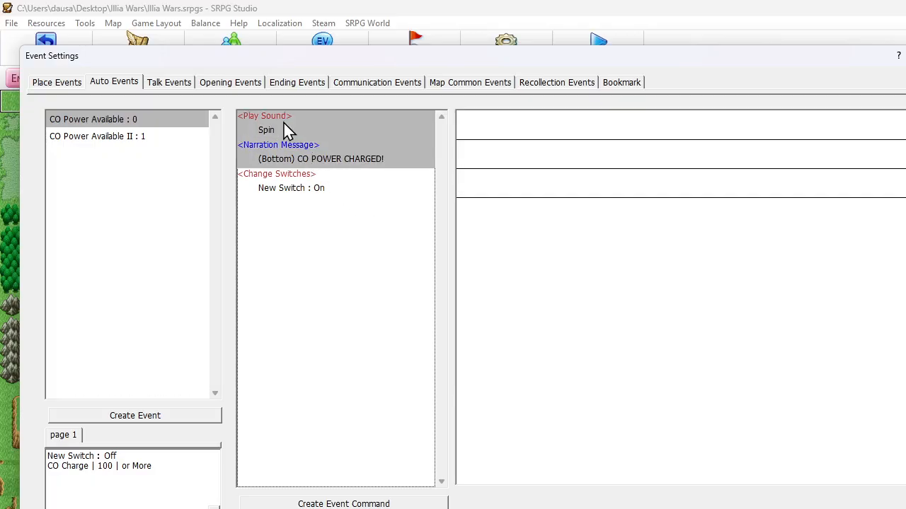
pyautogui.press('Delete')
pyautogui.doubleClick(297, 130)
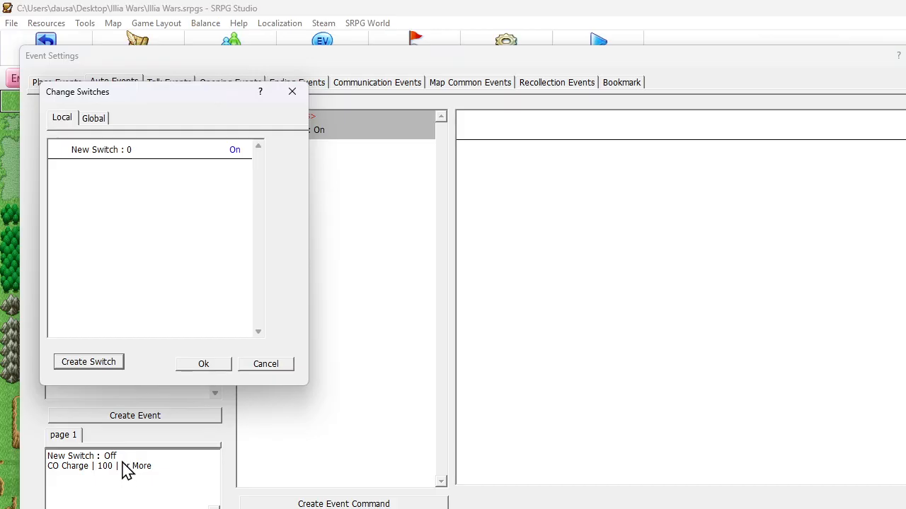
pyautogui.click(267, 364)
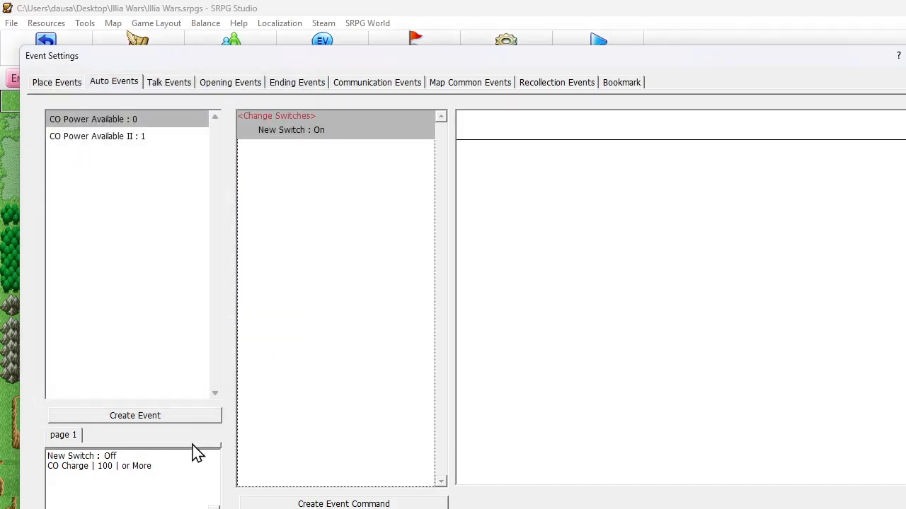
# Remove the local New Switch requirement from the event conditions of CO Power Available
pyautogui.doubleClick(127, 467)
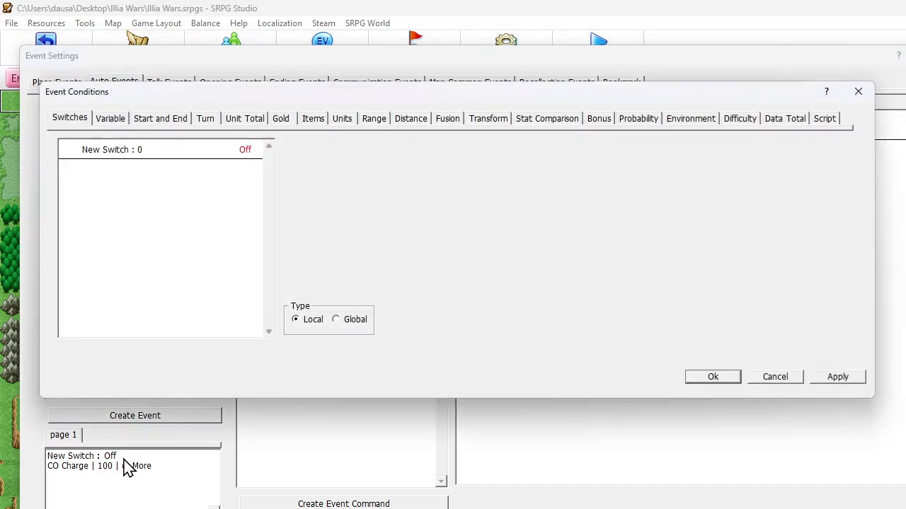
pyautogui.click(235, 151)
pyautogui.click(715, 378)
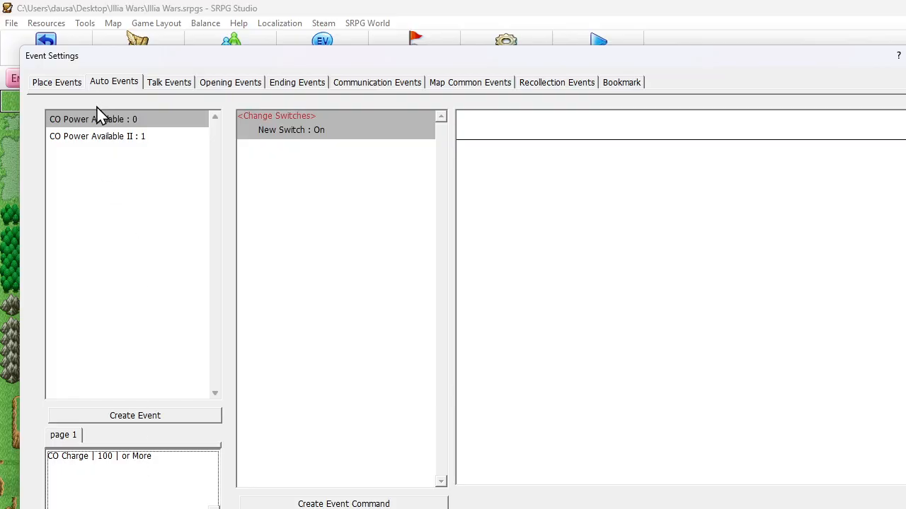
pyautogui.click(95, 139)
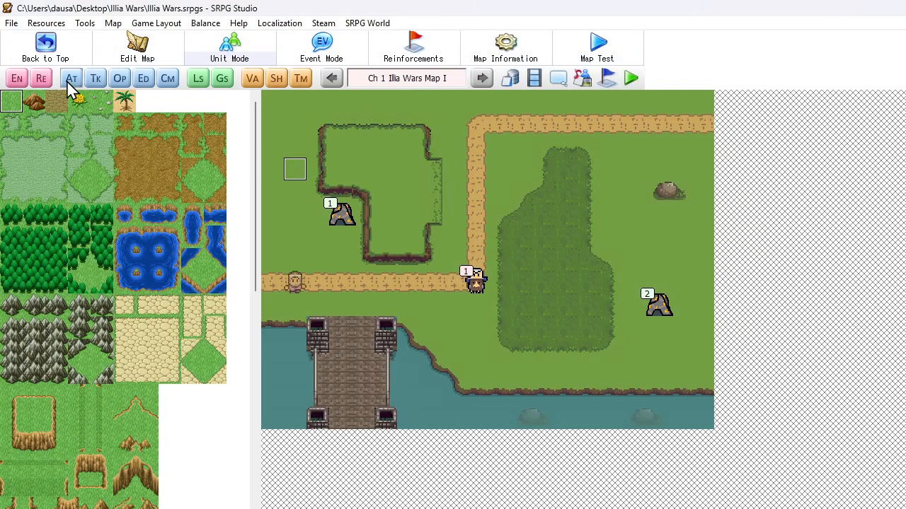
# Add a Change Switches command after the narration in the CO Power Available auto event, turning on the global CO Power Notify switch
pyautogui.click(70, 81)
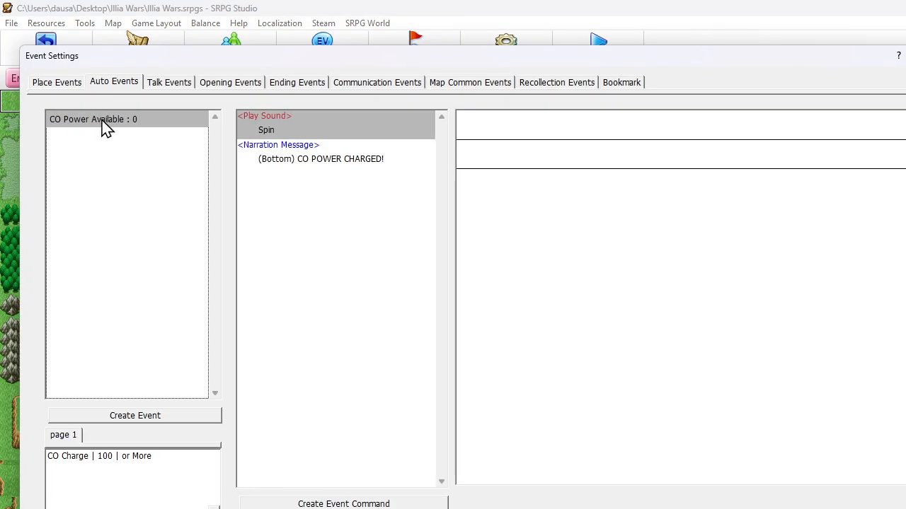
pyautogui.click(343, 165)
pyautogui.rightClick(340, 164)
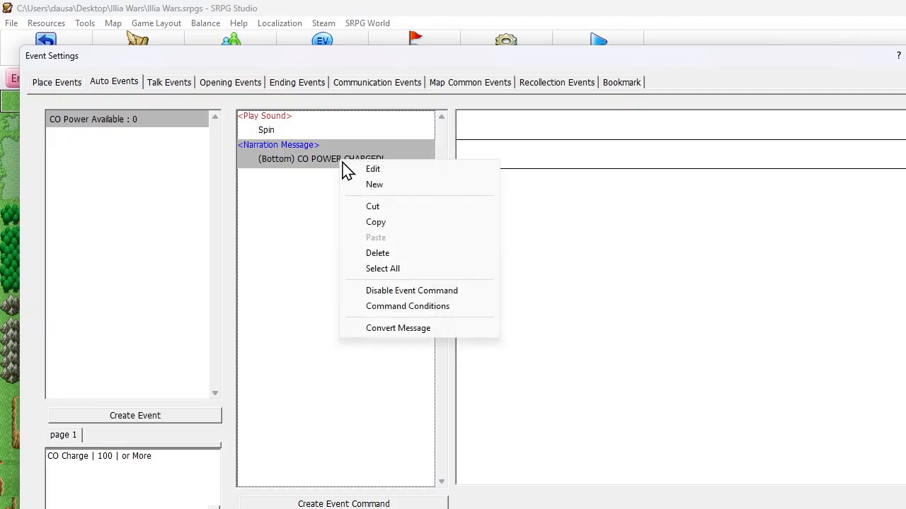
pyautogui.click(371, 185)
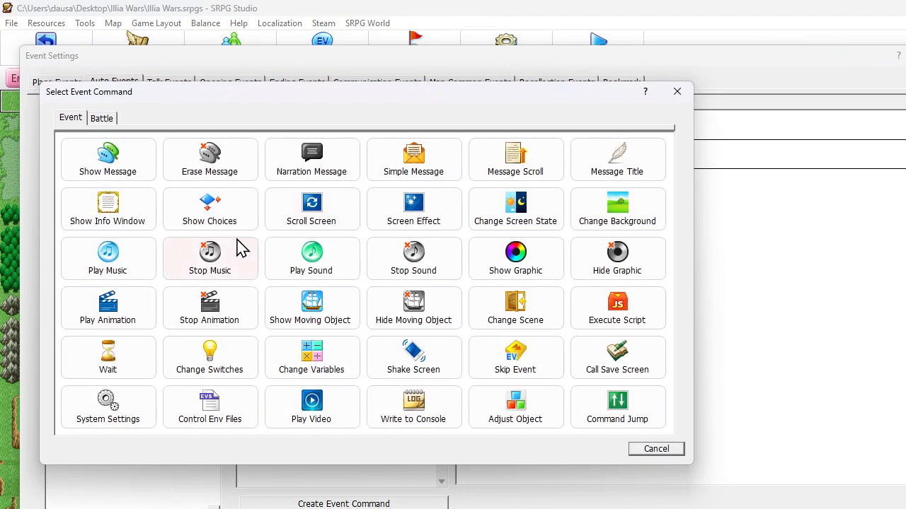
pyautogui.click(219, 364)
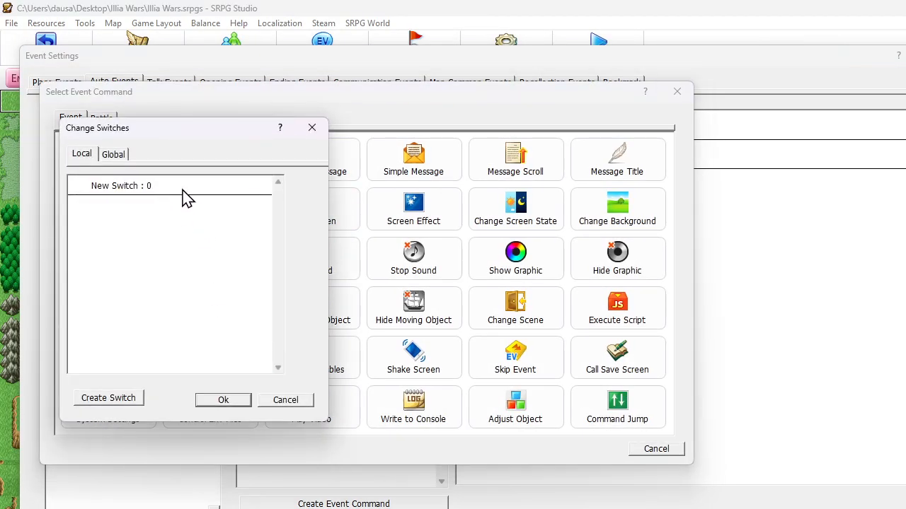
pyautogui.click(124, 157)
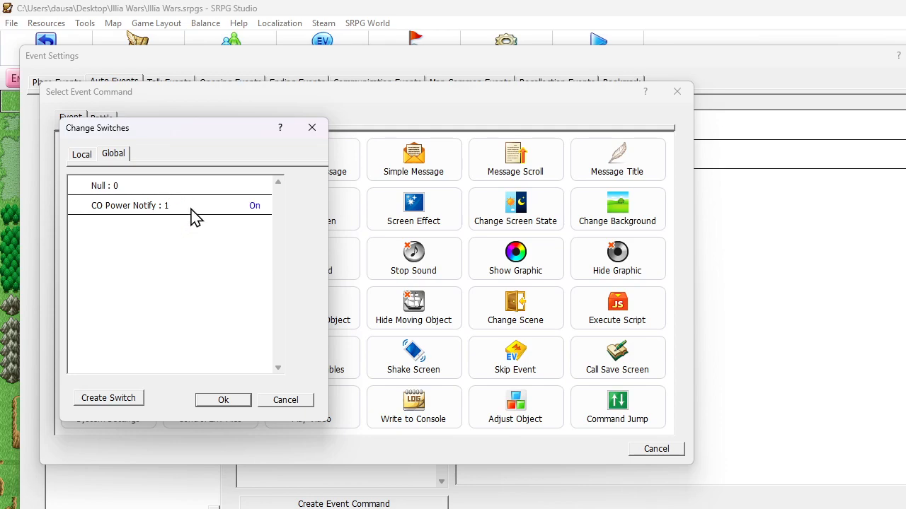
pyautogui.click(233, 402)
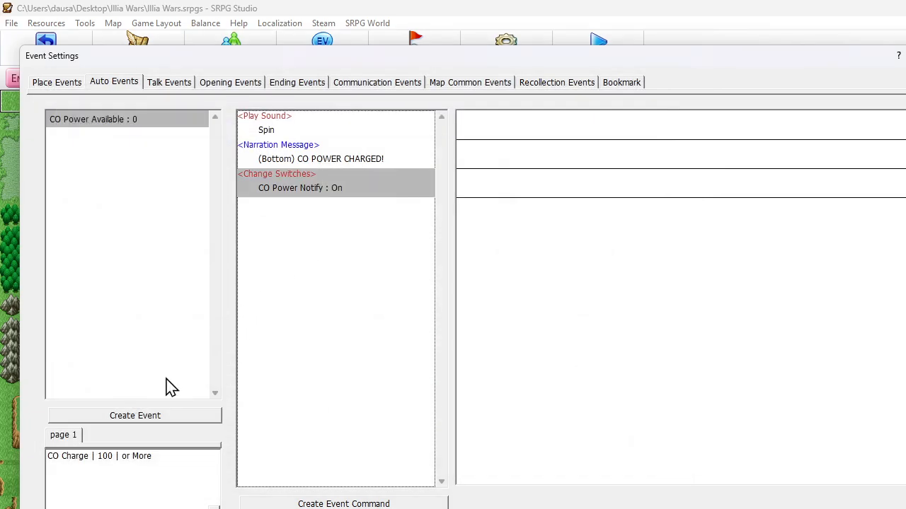
# Add an event condition to CO Power Available requiring the global CO Power Notify switch to be Off
pyautogui.doubleClick(110, 468)
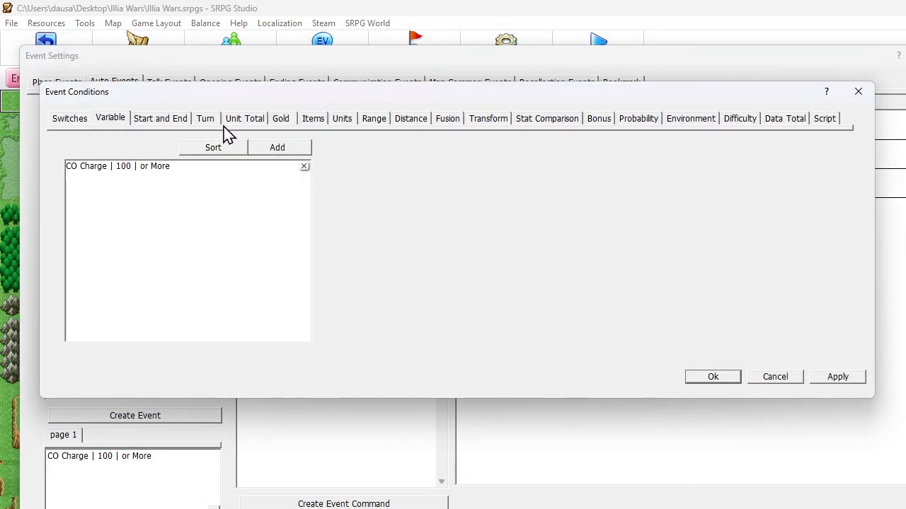
pyautogui.click(82, 120)
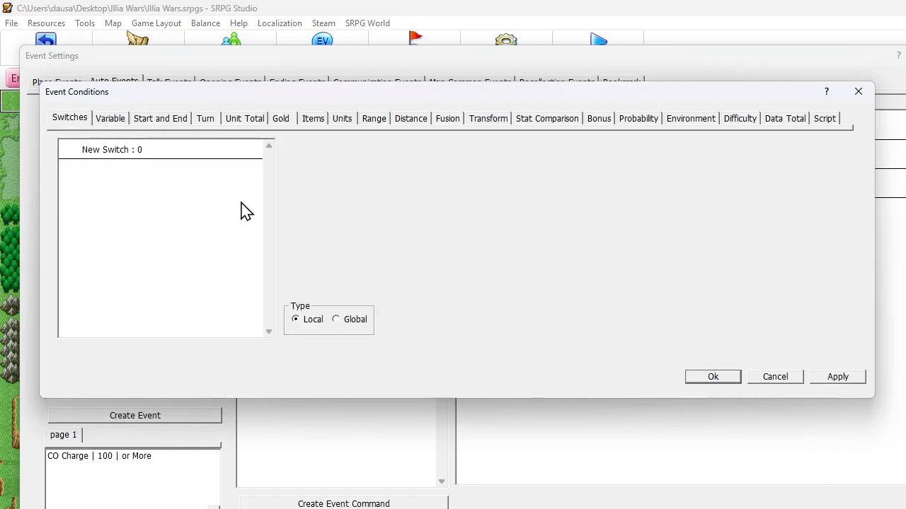
pyautogui.click(344, 319)
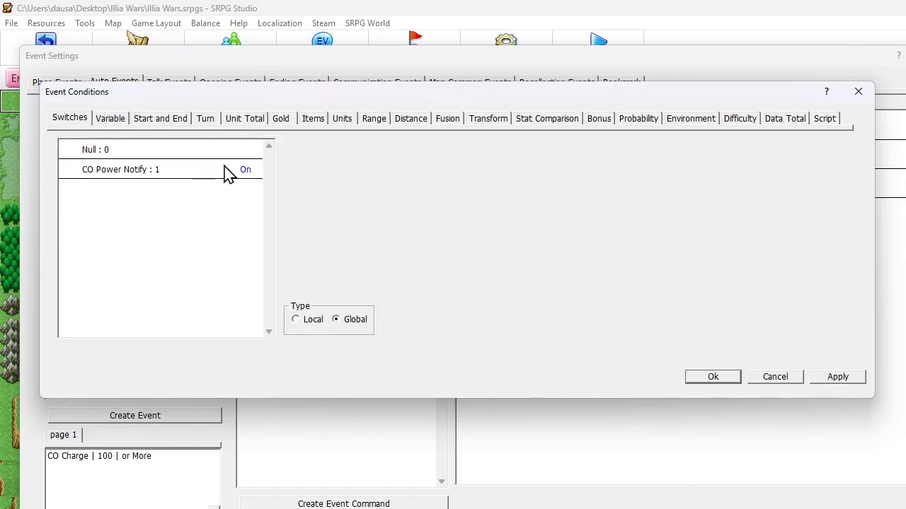
pyautogui.click(228, 173)
pyautogui.click(711, 378)
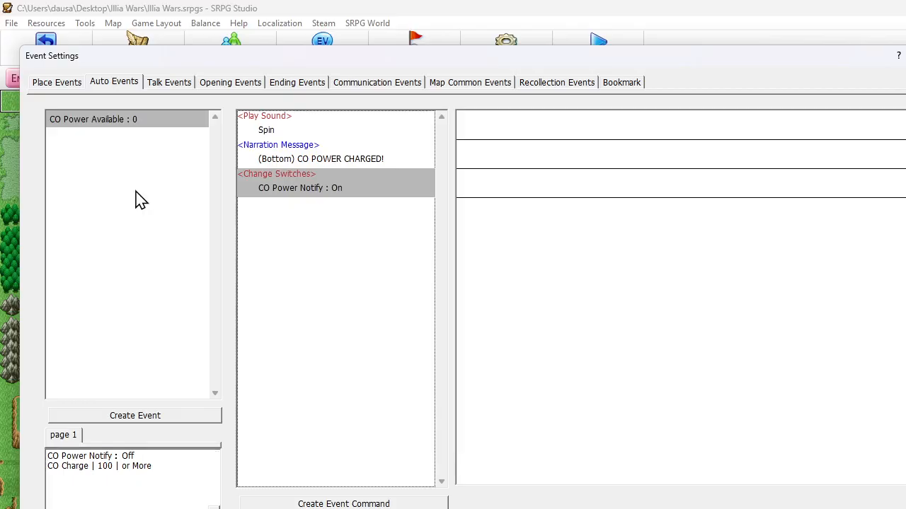
# Duplicate the CO Power Available event and rename the copy CO Power Available II
pyautogui.click(138, 200)
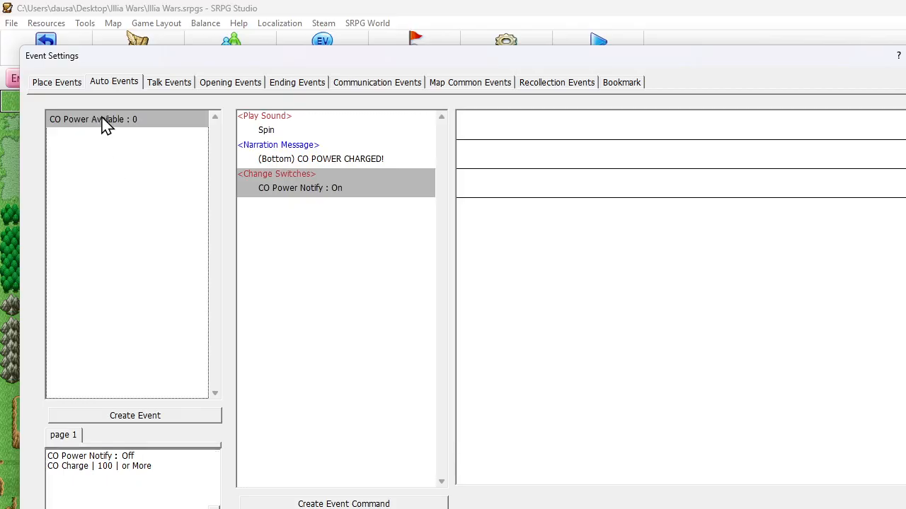
pyautogui.hotkey('ctrl', 'v')
pyautogui.rightClick(105, 148)
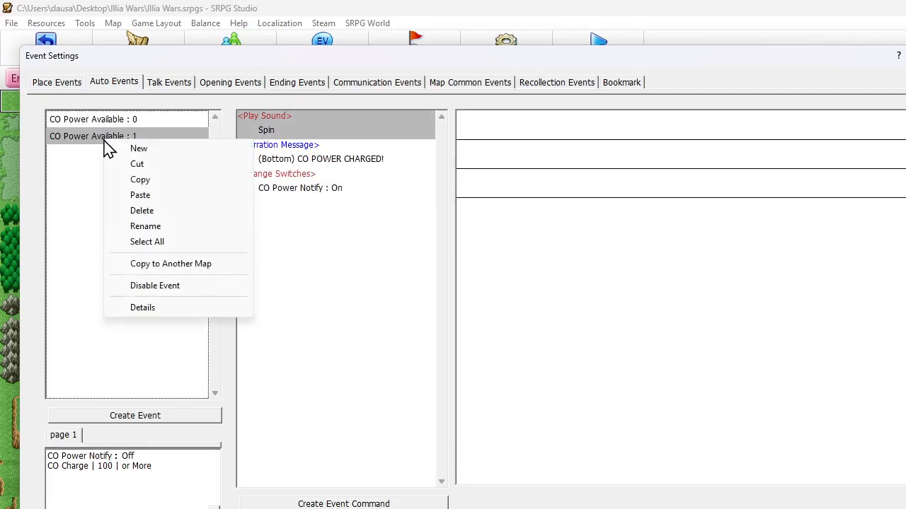
pyautogui.click(155, 228)
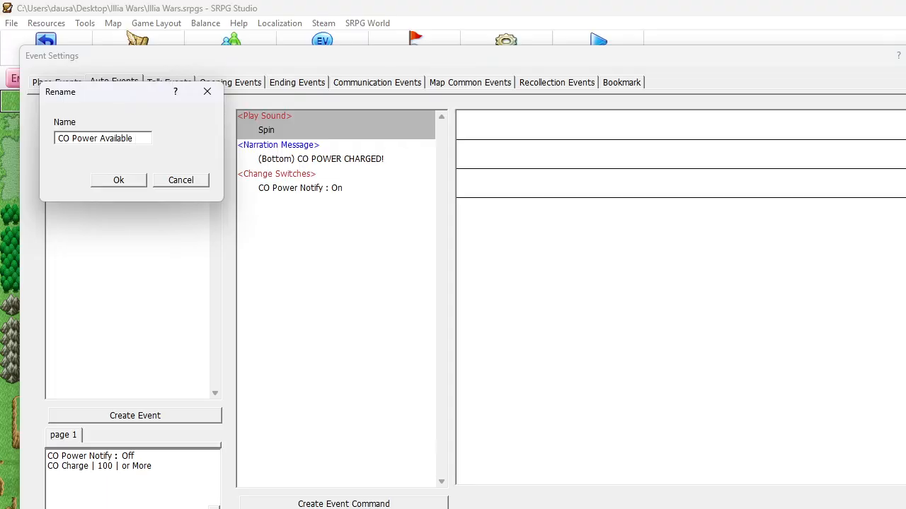
pyautogui.write('II')
pyautogui.click(122, 183)
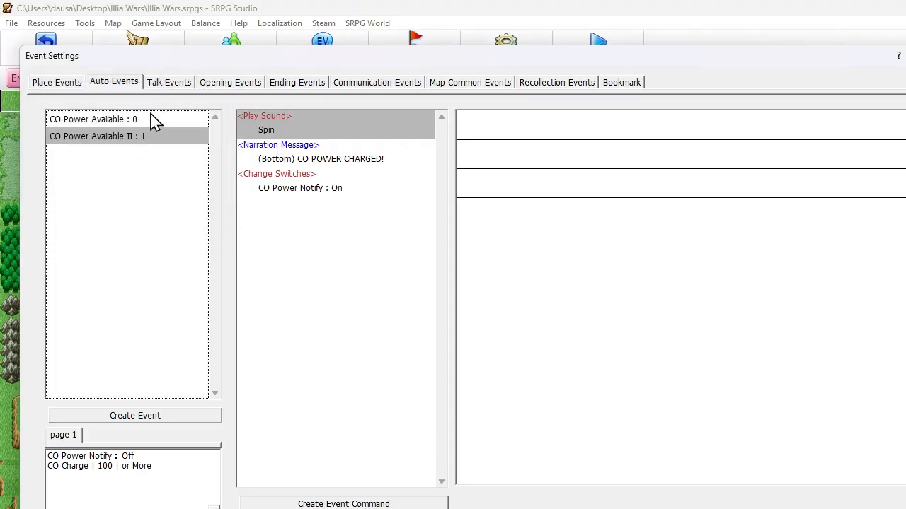
# Rename the original CO Power Available auto event as CO Power Available I
pyautogui.rightClick(135, 119)
pyautogui.click(186, 202)
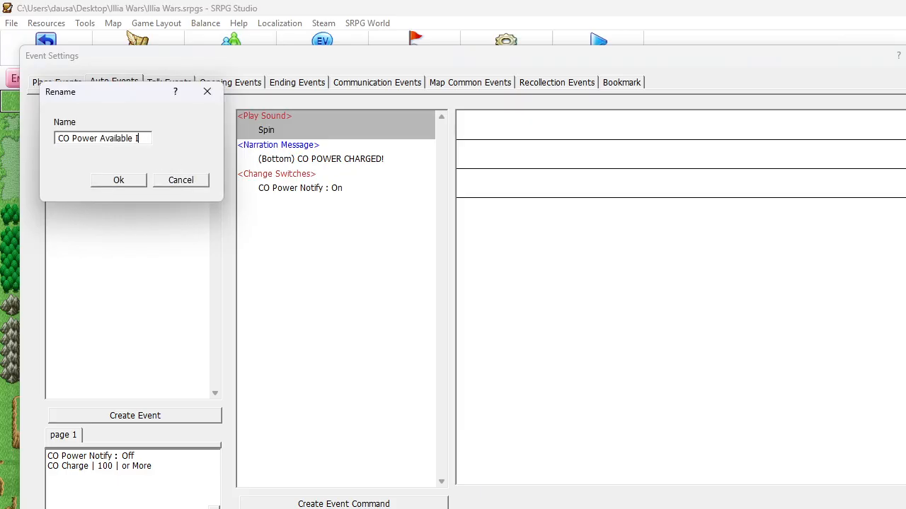
pyautogui.click(138, 179)
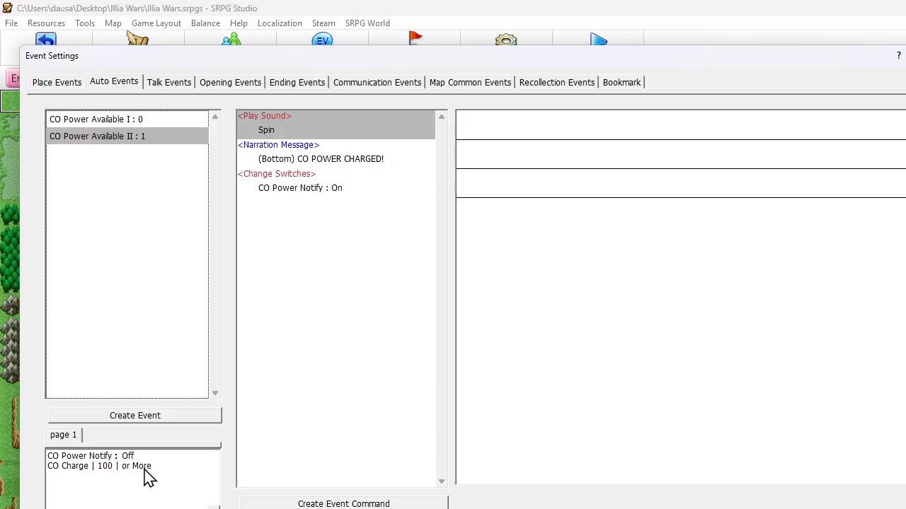
# Delete the Change Switches, Narration Message and Play Sound commands from the CO Power Available II event
pyautogui.rightClick(311, 170)
pyautogui.click(300, 170)
pyautogui.click(302, 189)
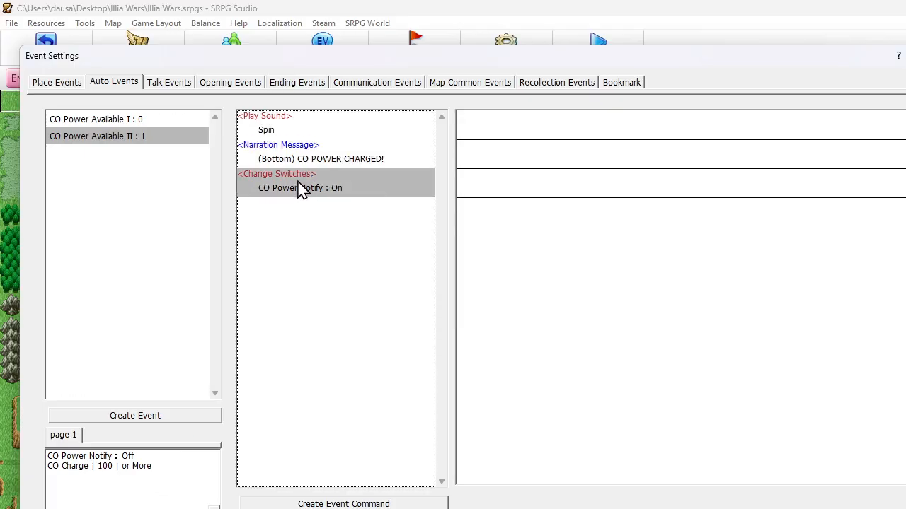
pyautogui.press('Delete')
pyautogui.press('Delete')
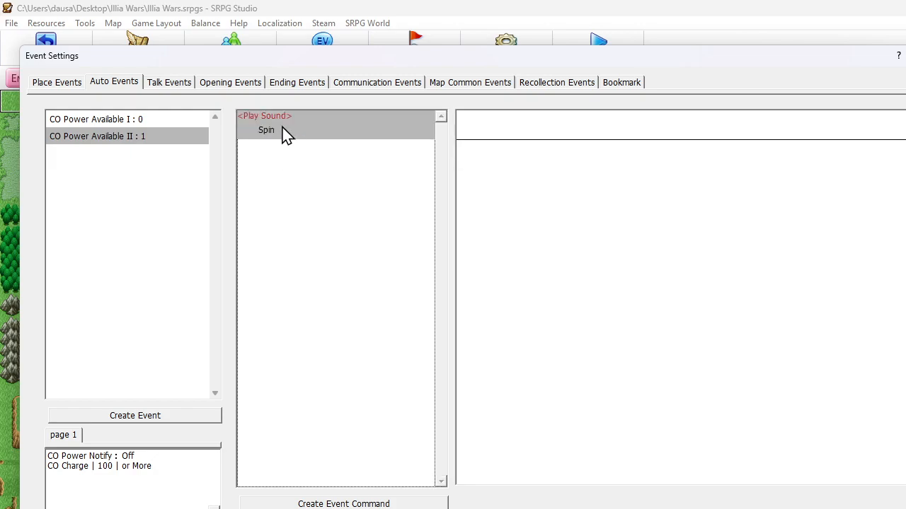
pyautogui.press('Delete')
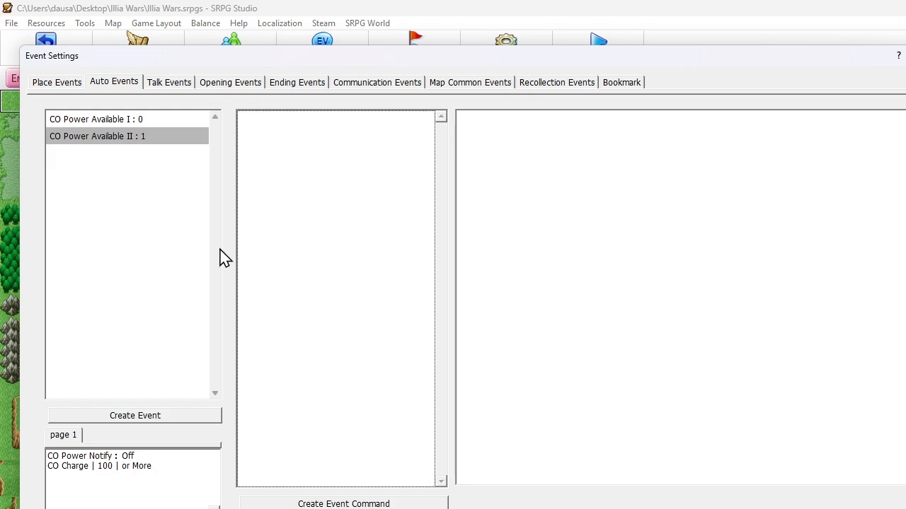
# Enable the Start and End condition for CO Power Available II and set it to Start of Player Phase
pyautogui.doubleClick(143, 469)
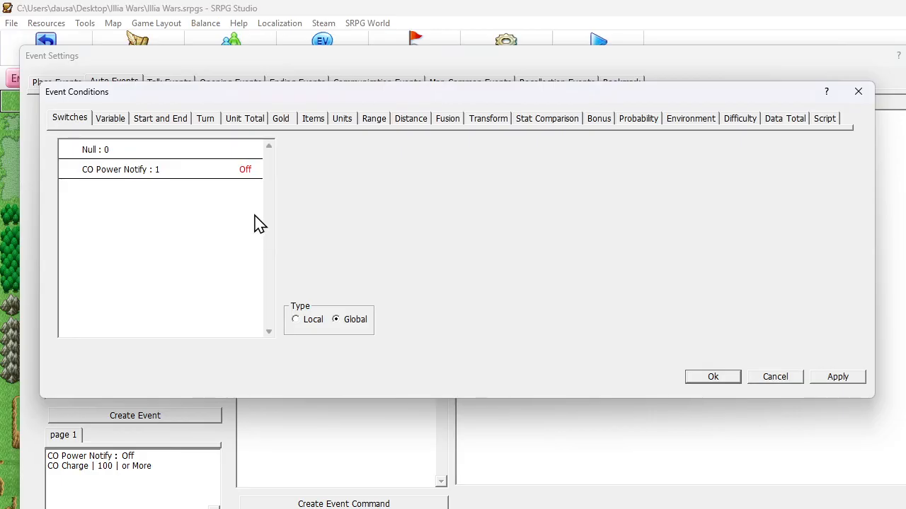
pyautogui.click(146, 118)
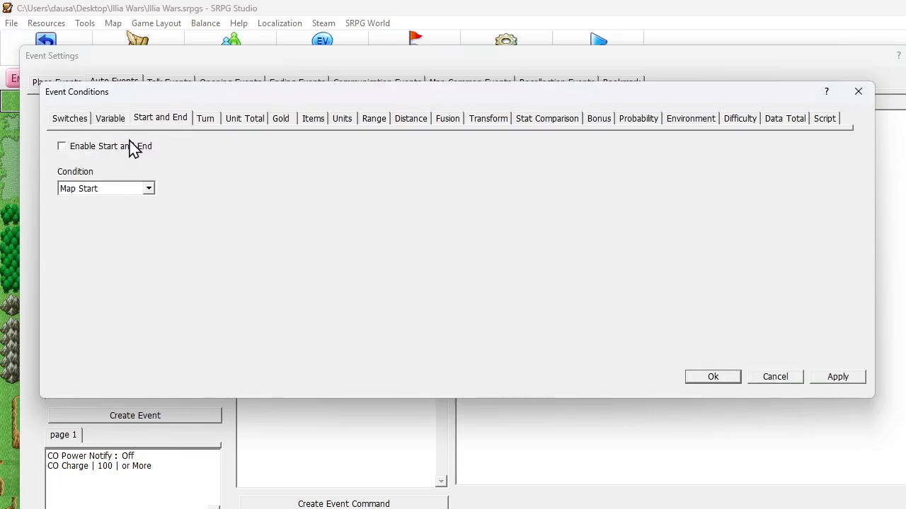
pyautogui.click(88, 146)
pyautogui.click(92, 188)
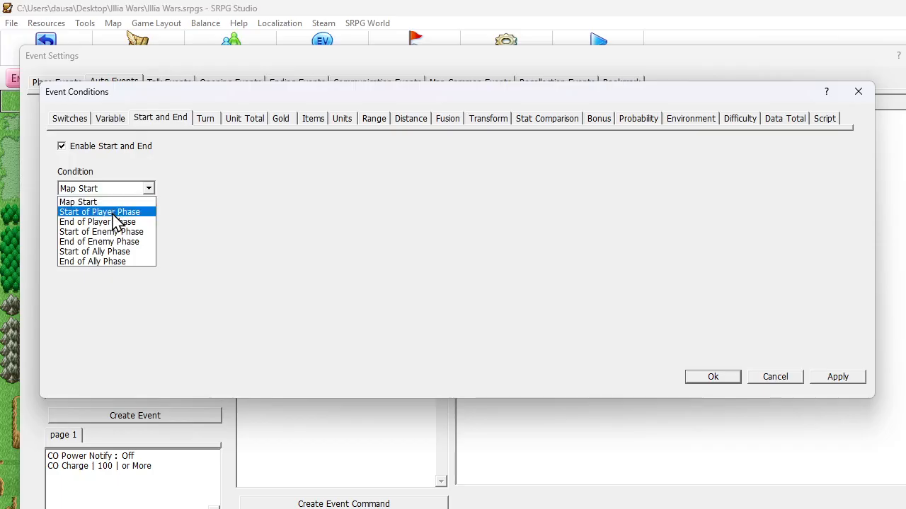
pyautogui.click(113, 213)
pyautogui.click(710, 378)
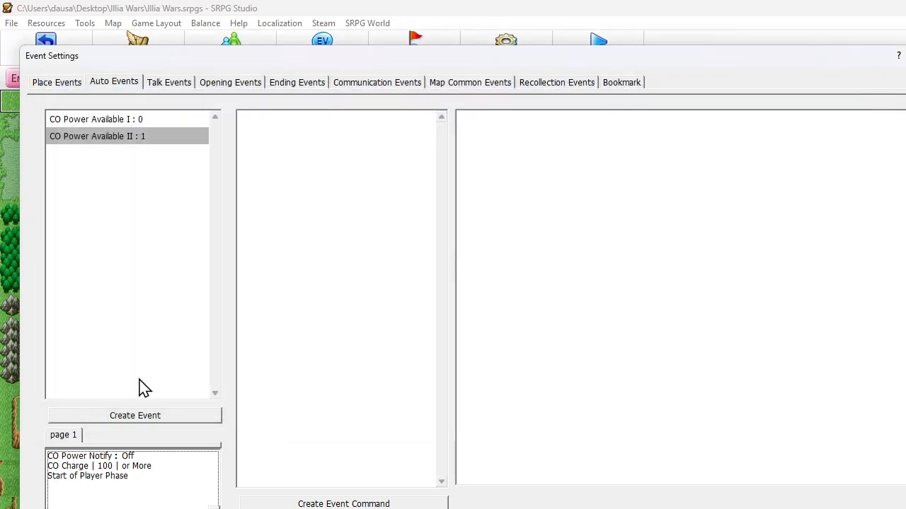
# Remove the CO Power Notify switch and CO Charge variable requirements from the event conditions of CO Power Available II
pyautogui.doubleClick(134, 477)
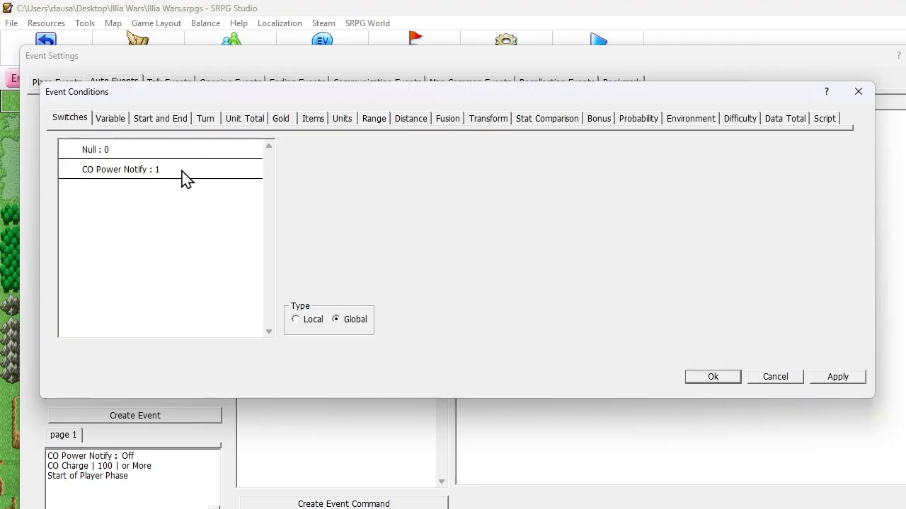
pyautogui.press('Return')
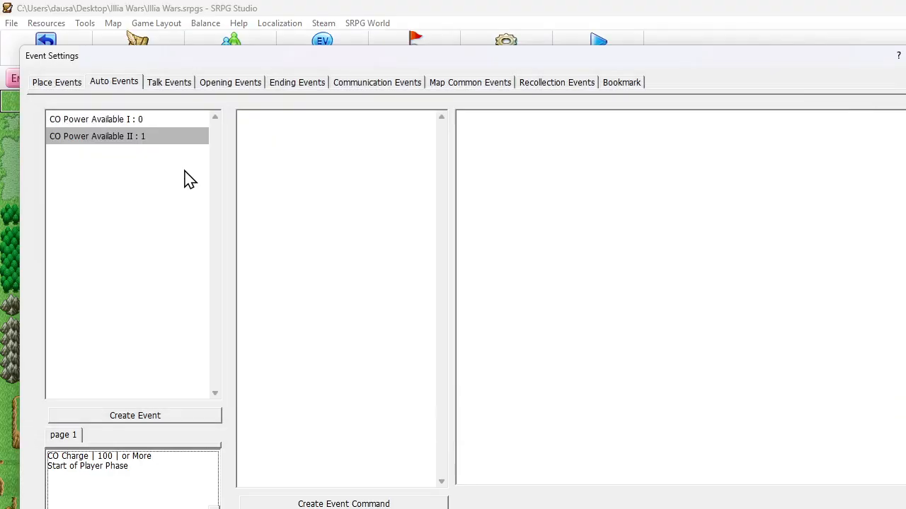
pyautogui.doubleClick(139, 463)
pyautogui.press('Delete')
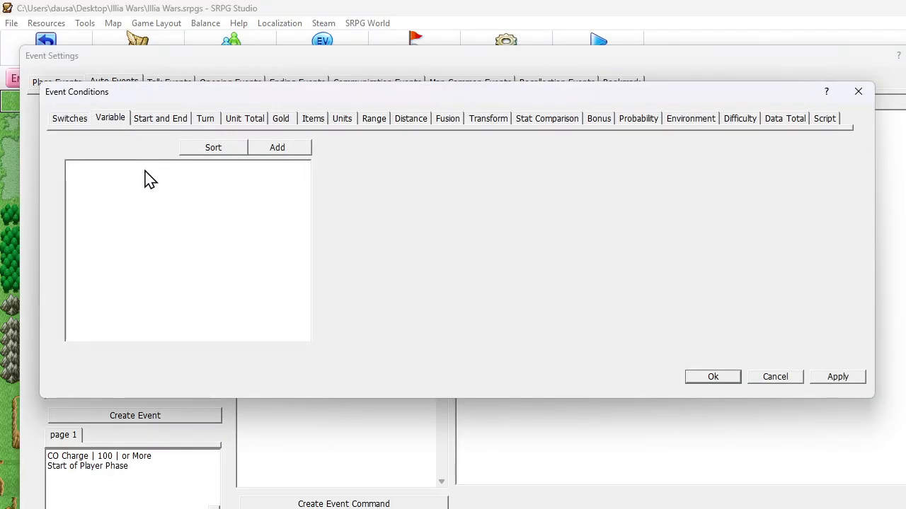
pyautogui.press('Return')
# Add a Change Switches command to CO Power Available II that turns the global CO Power Notify switch Off
pyautogui.click(338, 168)
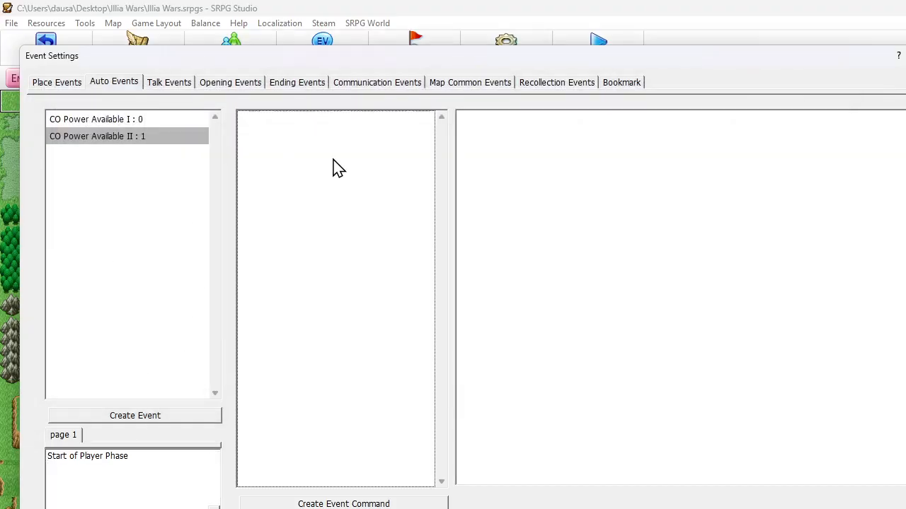
pyautogui.rightClick(319, 150)
pyautogui.click(352, 156)
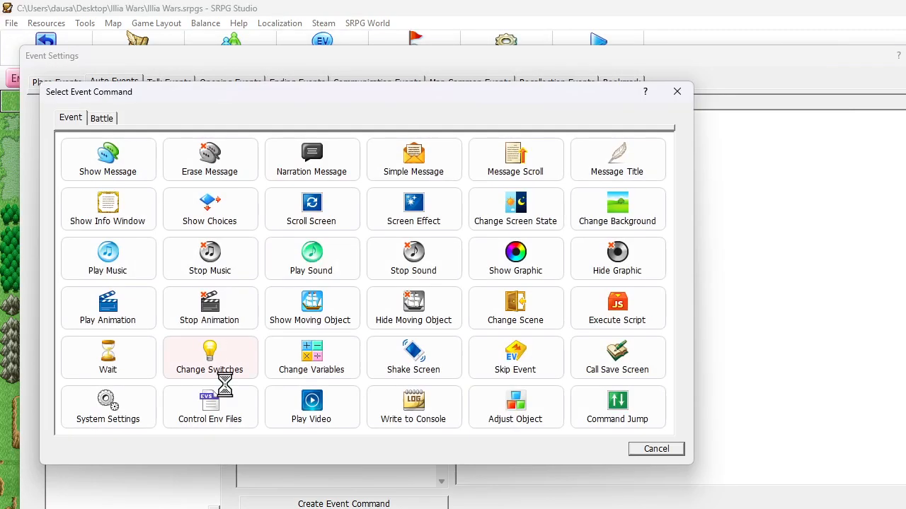
pyautogui.click(211, 365)
pyautogui.click(113, 154)
pyautogui.click(199, 211)
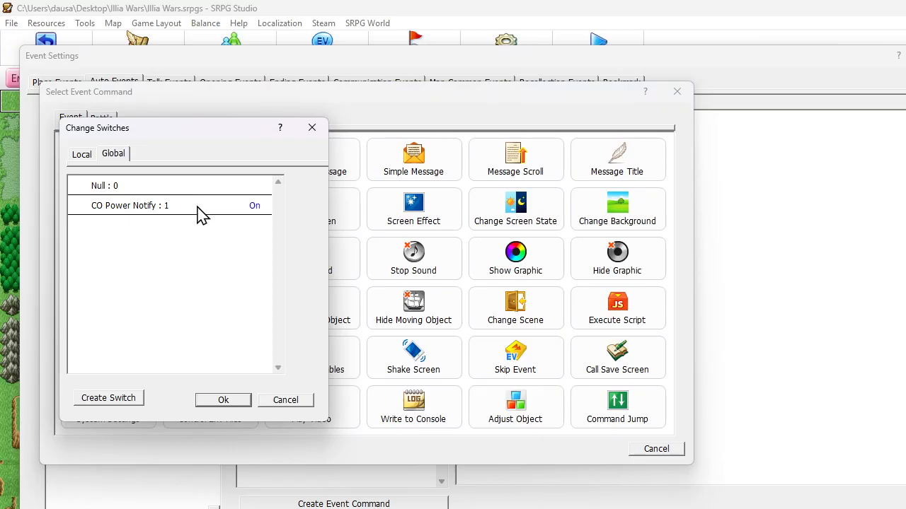
pyautogui.press('Return')
pyautogui.click(177, 200)
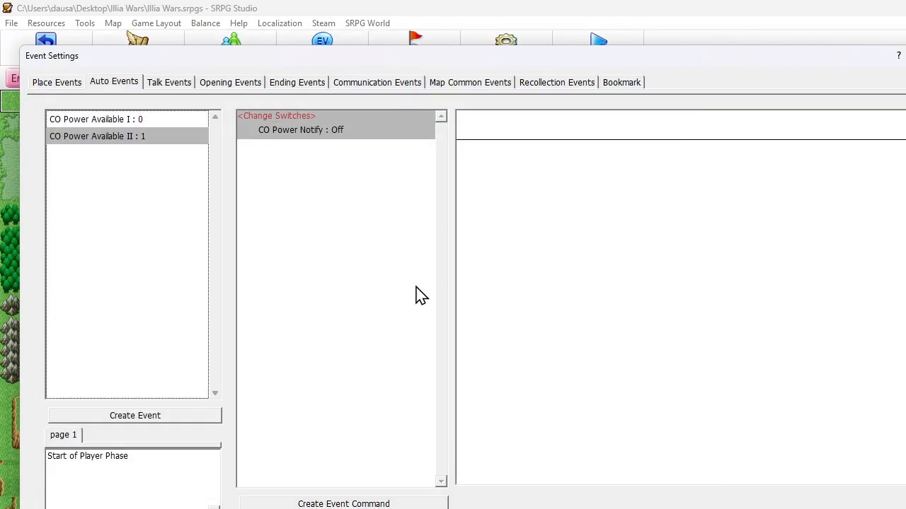
# Move CO Power Available II above CO Power Available I in the auto events list, check both events and close the event settings
pyautogui.click(155, 121)
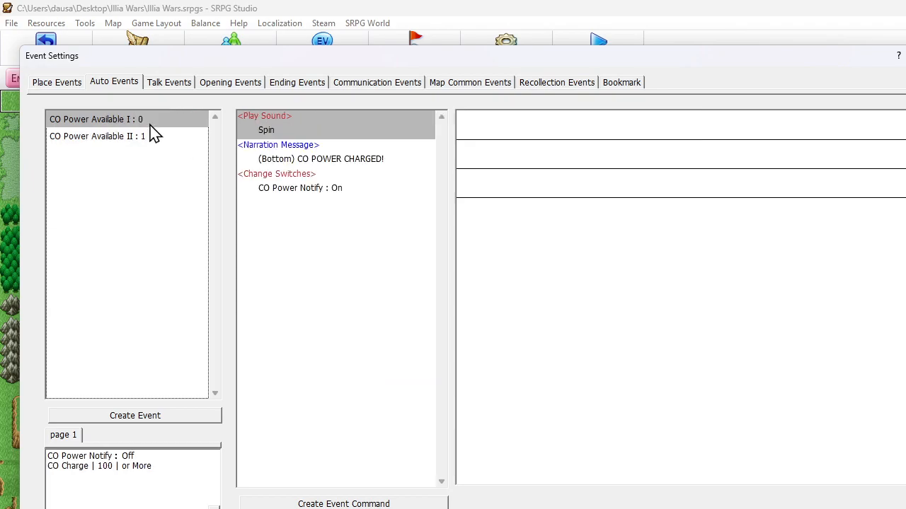
pyautogui.click(290, 159)
pyautogui.click(127, 254)
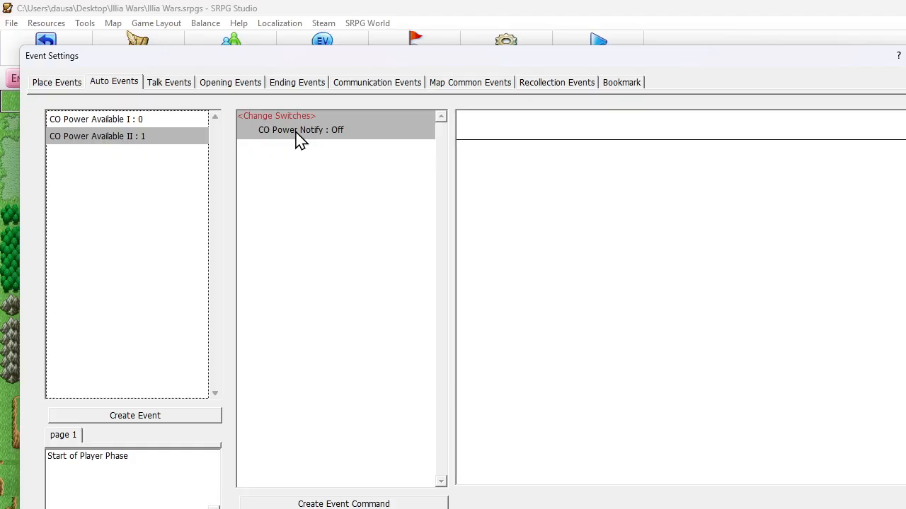
pyautogui.moveTo(164, 131); pyautogui.dragTo(164, 122)
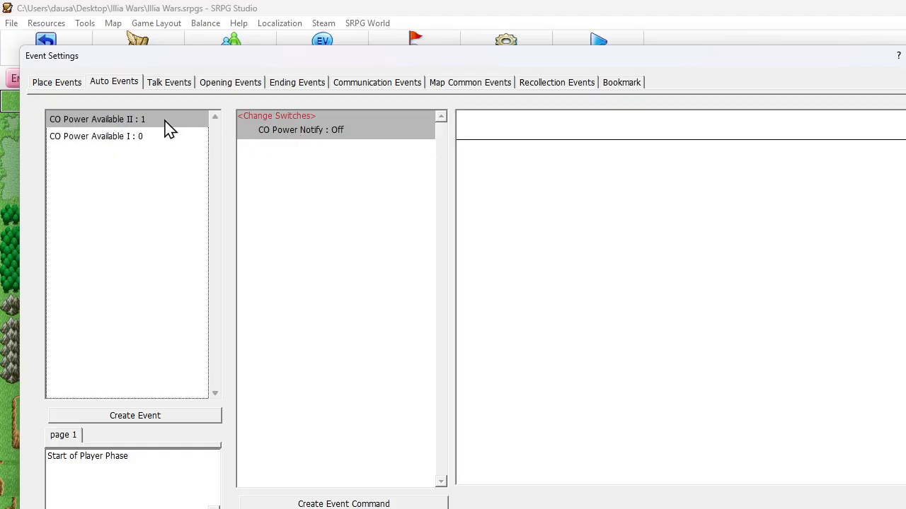
pyautogui.click(164, 139)
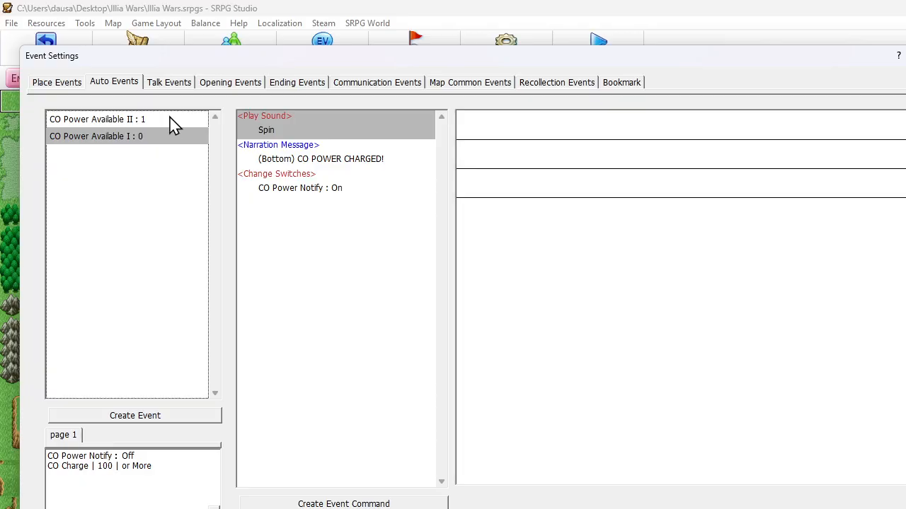
pyautogui.click(172, 120)
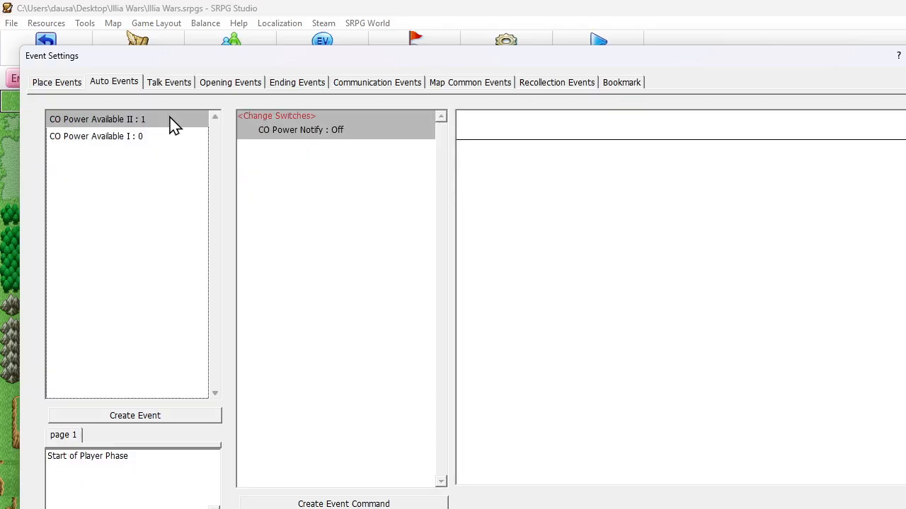
pyautogui.click(132, 139)
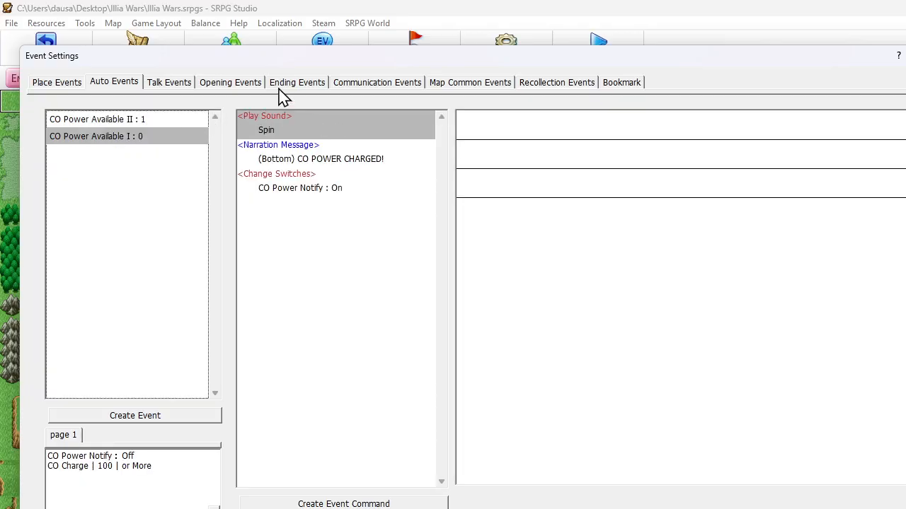
pyautogui.click(323, 167)
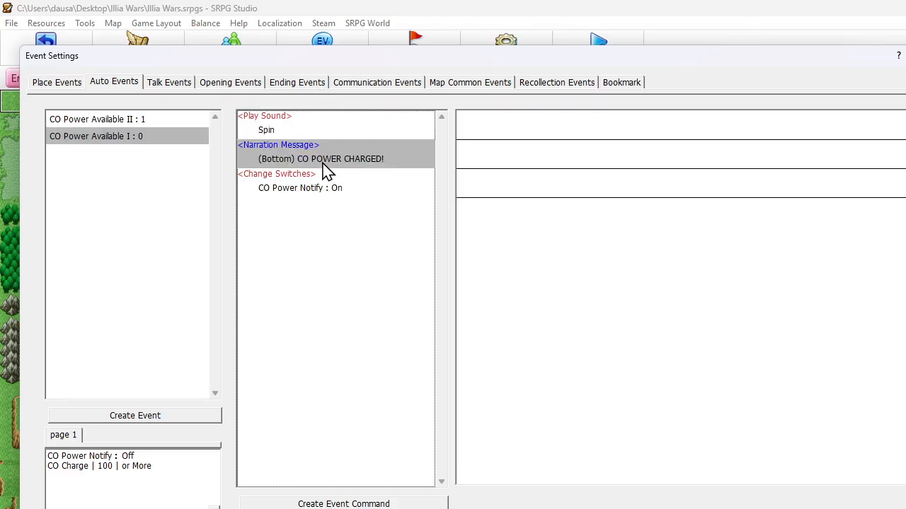
pyautogui.press('Escape')
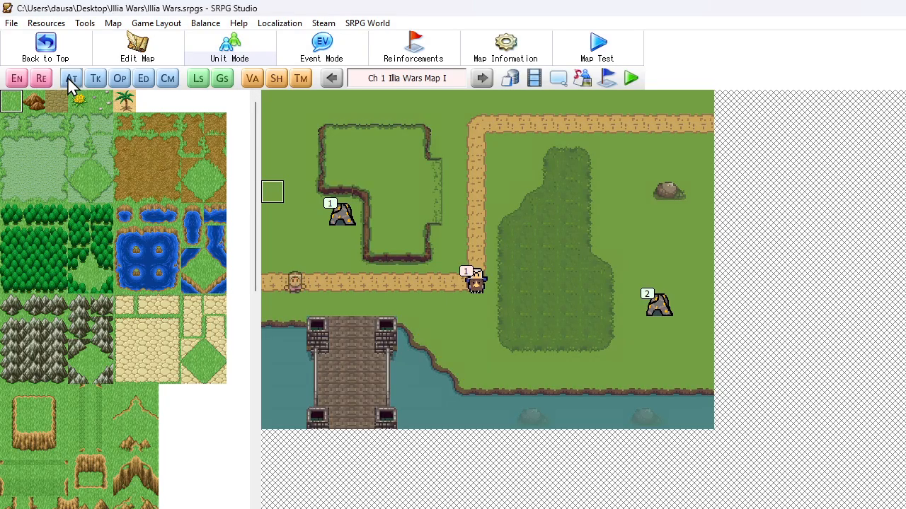
# Open the unit events of the Swordsman reinforcement unit
pyautogui.click(19, 80)
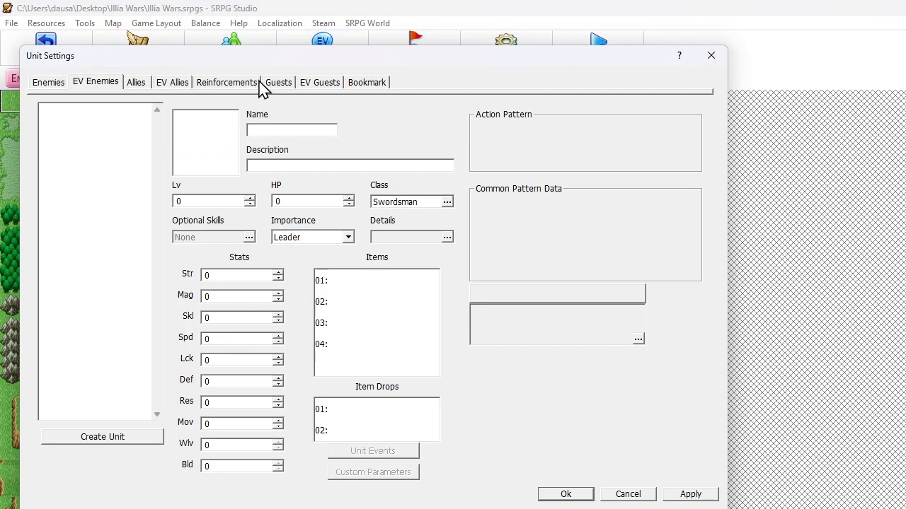
pyautogui.click(170, 84)
pyautogui.click(145, 83)
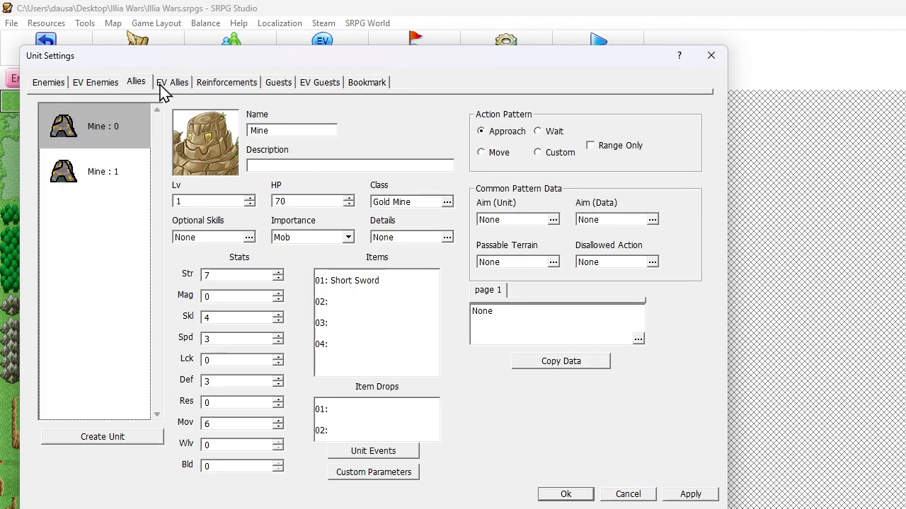
pyautogui.click(222, 85)
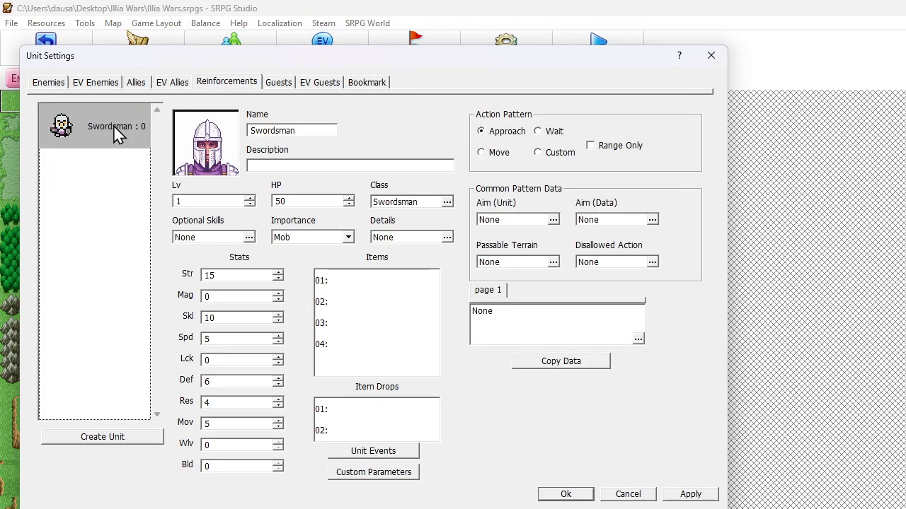
pyautogui.click(388, 451)
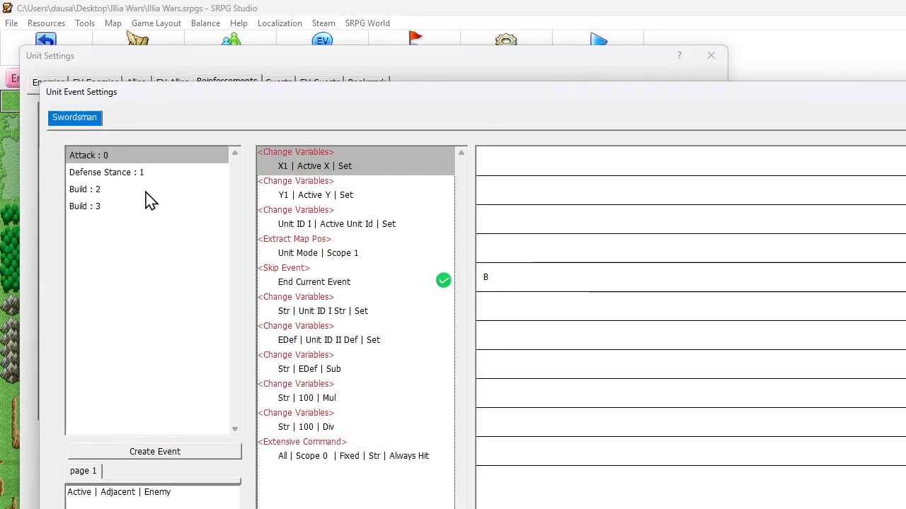
# Add a Change Variables command targeting CO Charge after the Extensive Command in the Swordsman's Attack event
pyautogui.click(347, 431)
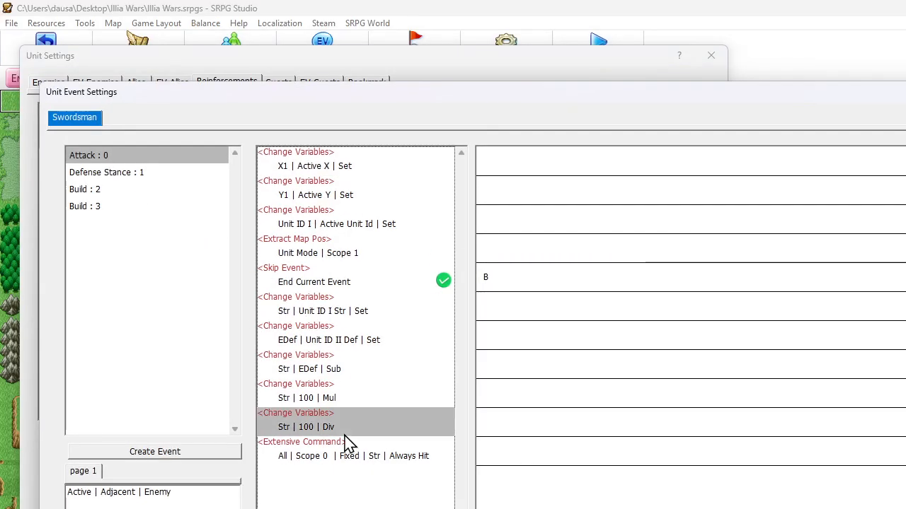
pyautogui.click(314, 456)
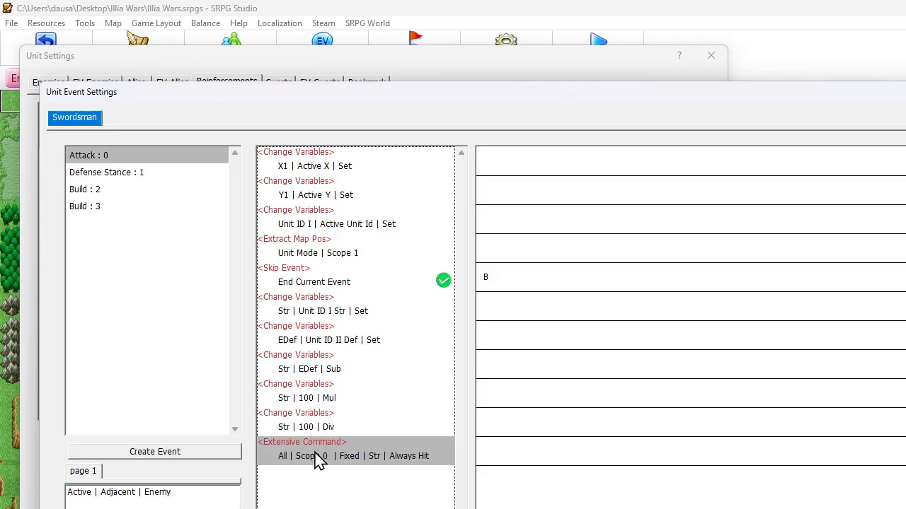
pyautogui.click(319, 428)
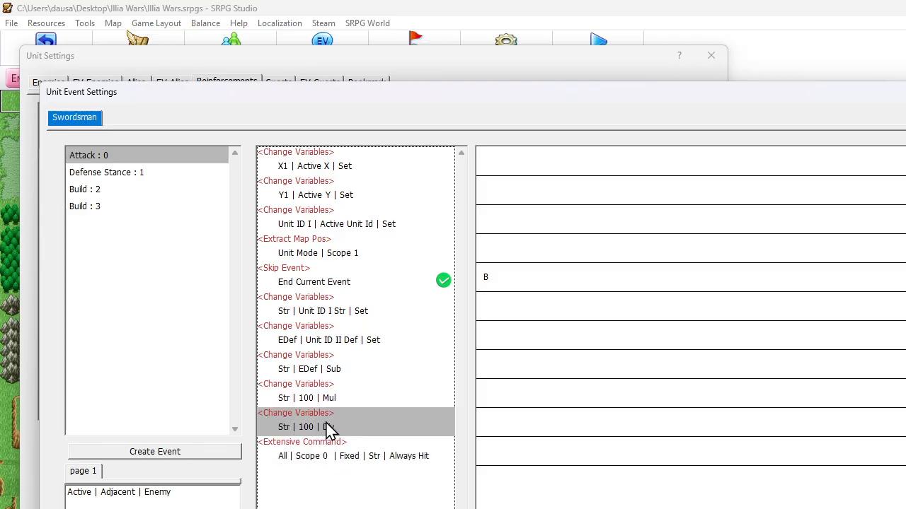
pyautogui.rightClick(331, 461)
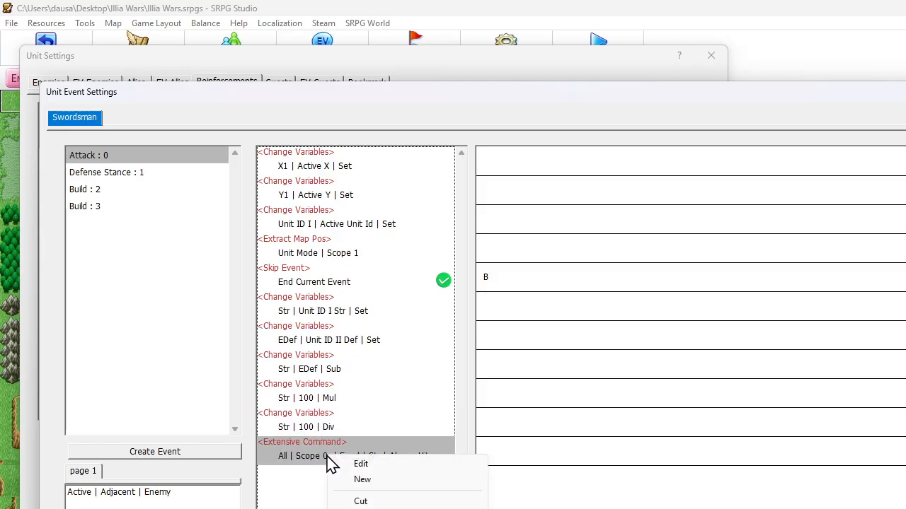
pyautogui.click(358, 482)
pyautogui.click(297, 402)
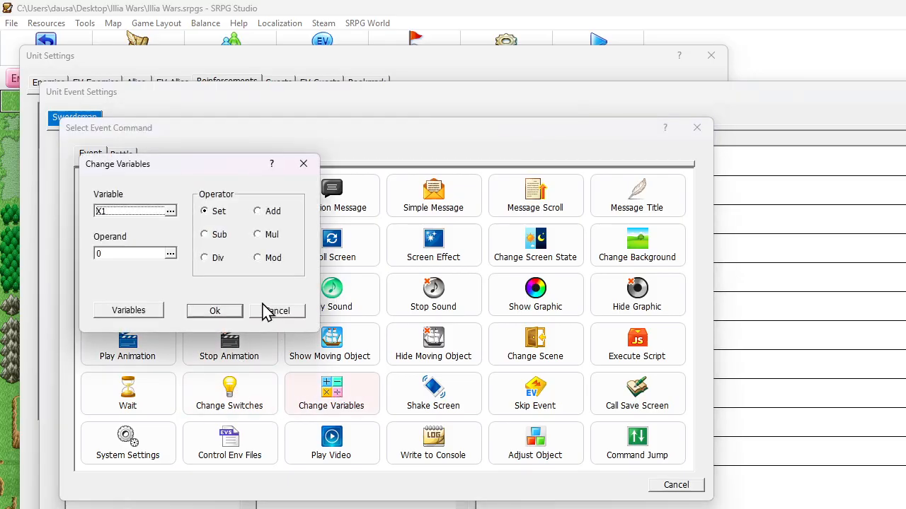
pyautogui.click(160, 211)
pyautogui.click(144, 226)
pyautogui.click(145, 267)
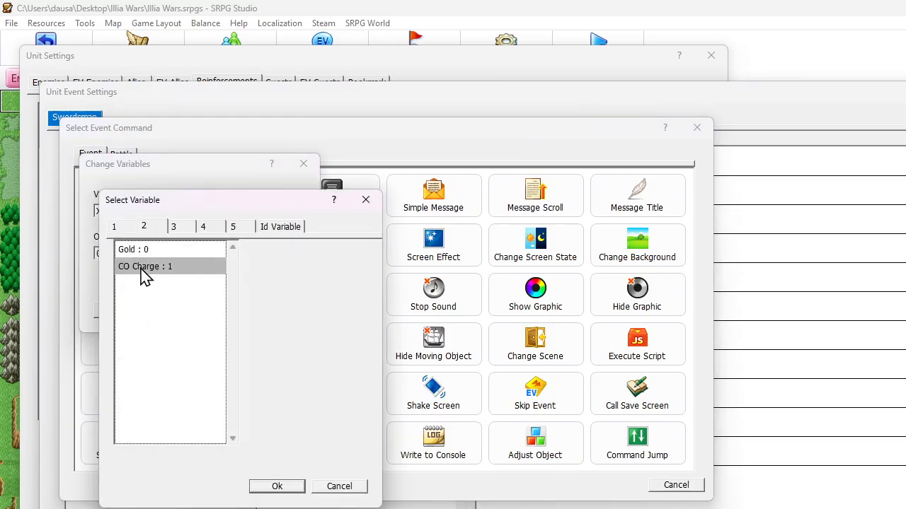
pyautogui.click(277, 487)
# Make the command add a constant 50 to CO Charge, save it and close the unit settings
pyautogui.click(257, 211)
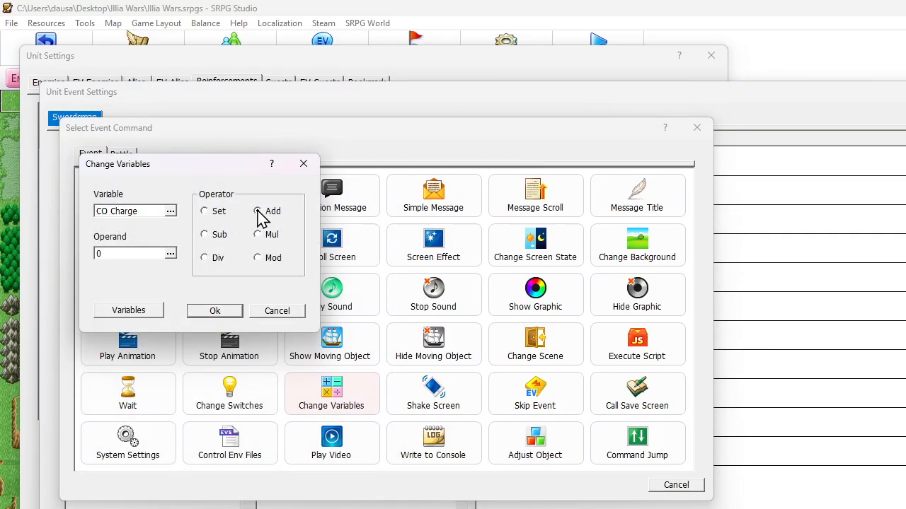
pyautogui.click(171, 254)
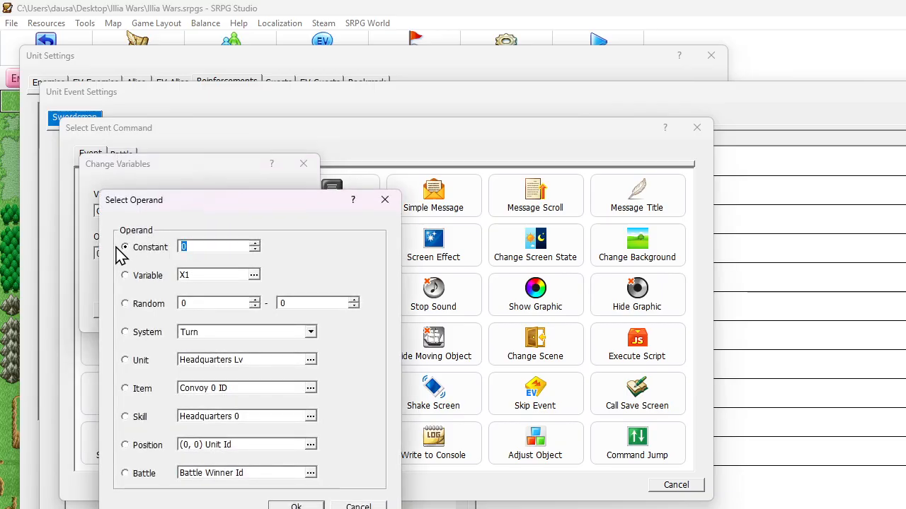
pyautogui.write('50')
pyautogui.press('Return')
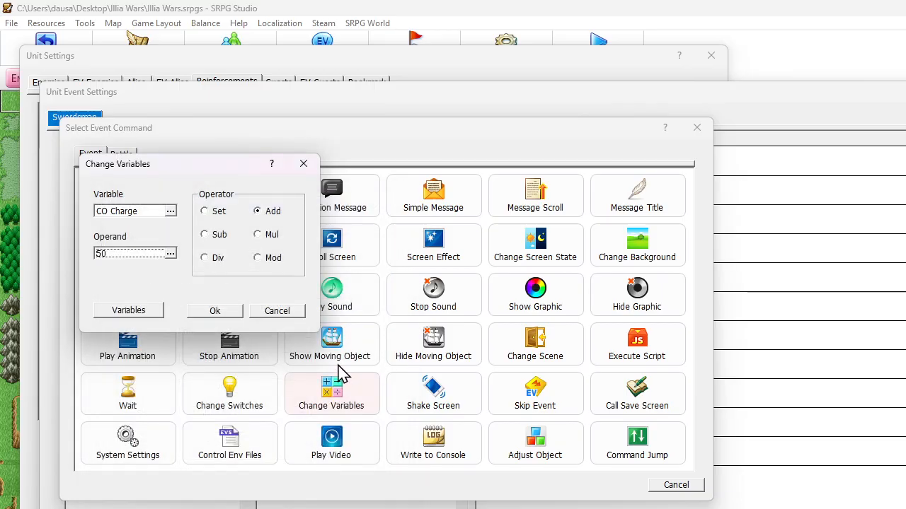
pyautogui.click(215, 311)
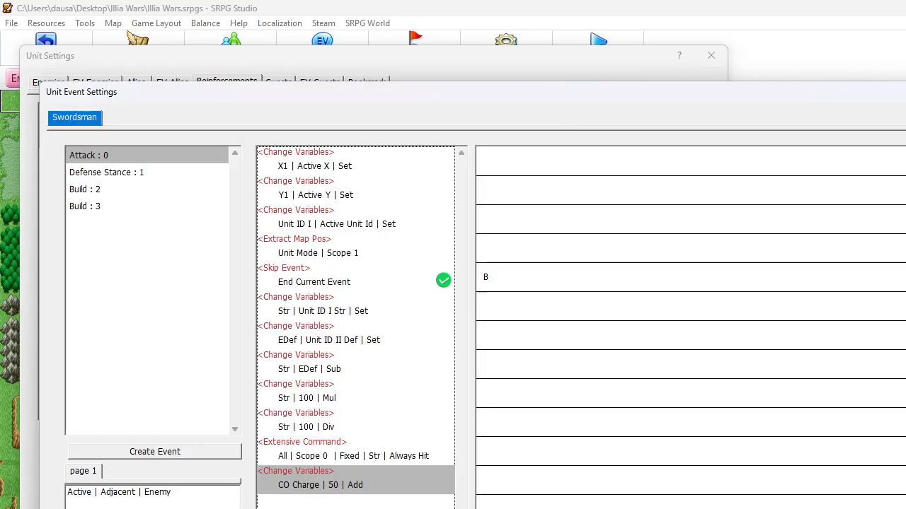
pyautogui.press('Return')
pyautogui.click(569, 494)
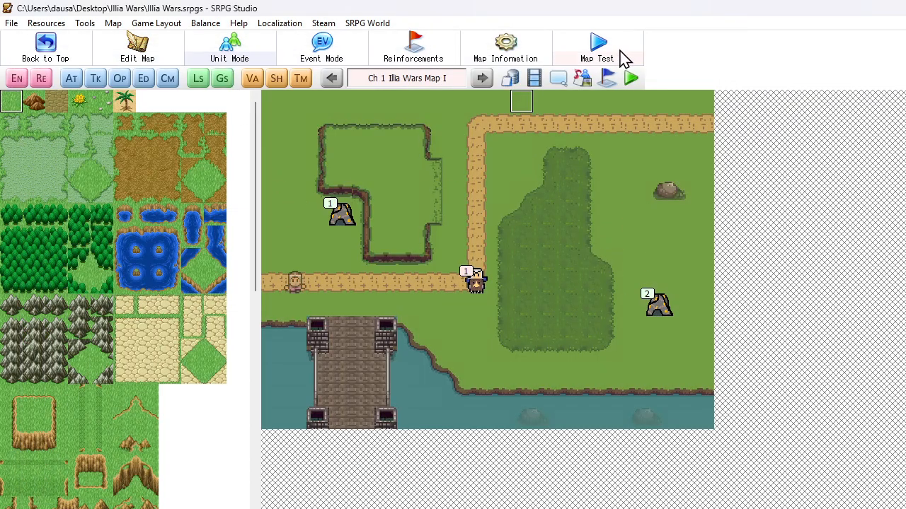
# Start a map test, move the Worker directly below the nearby Mine and harvest gold from it
pyautogui.click(630, 78)
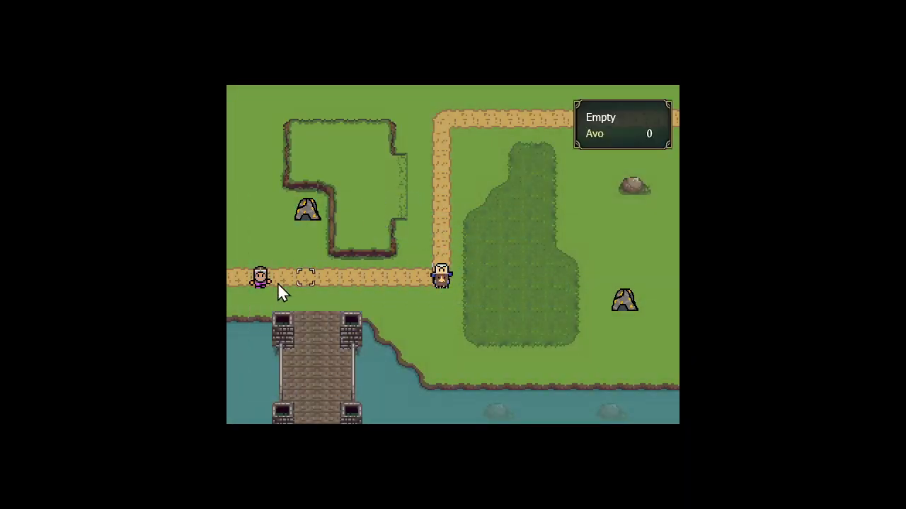
pyautogui.click(266, 278)
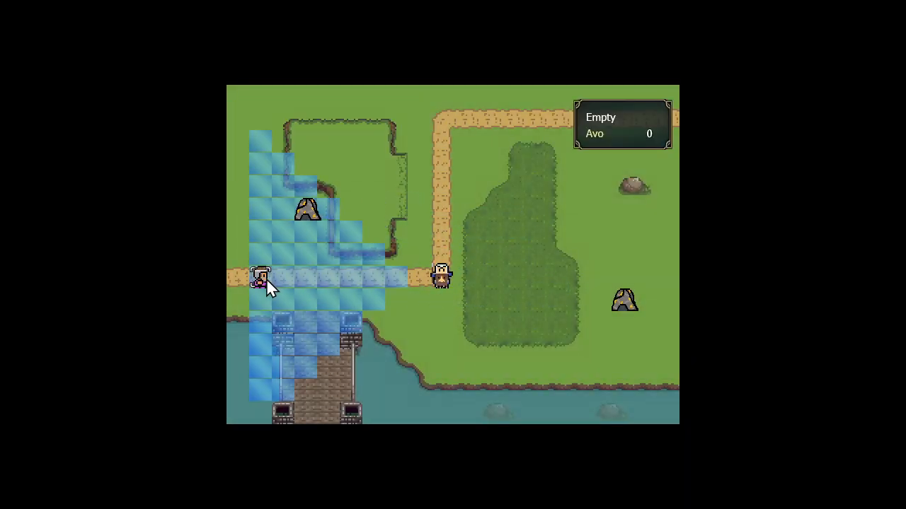
pyautogui.click(307, 235)
pyautogui.click(373, 264)
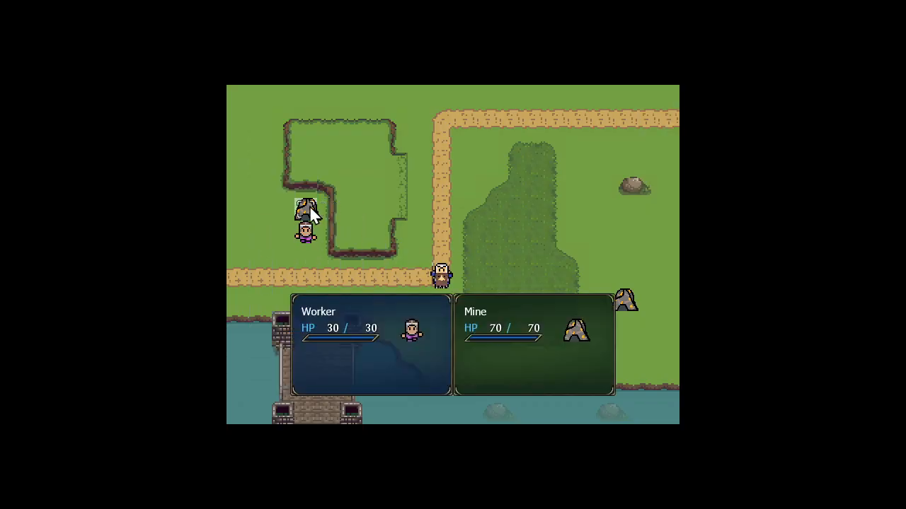
pyautogui.click(307, 210)
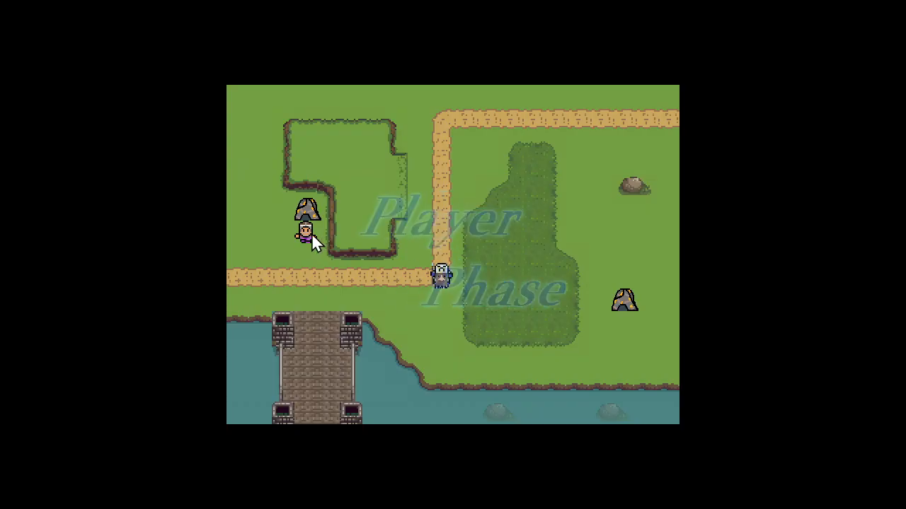
# Harvest gold from the same Mine with the Worker on each of the following three turns
pyautogui.click(310, 232)
pyautogui.click(310, 232)
pyautogui.click(372, 264)
pyautogui.click(323, 223)
pyautogui.click(306, 232)
pyautogui.click(307, 233)
pyautogui.click(379, 264)
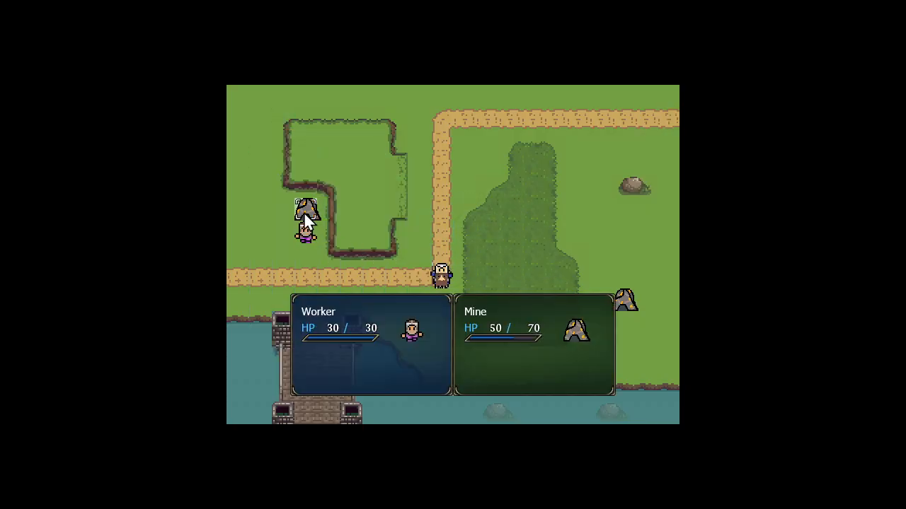
pyautogui.click(306, 213)
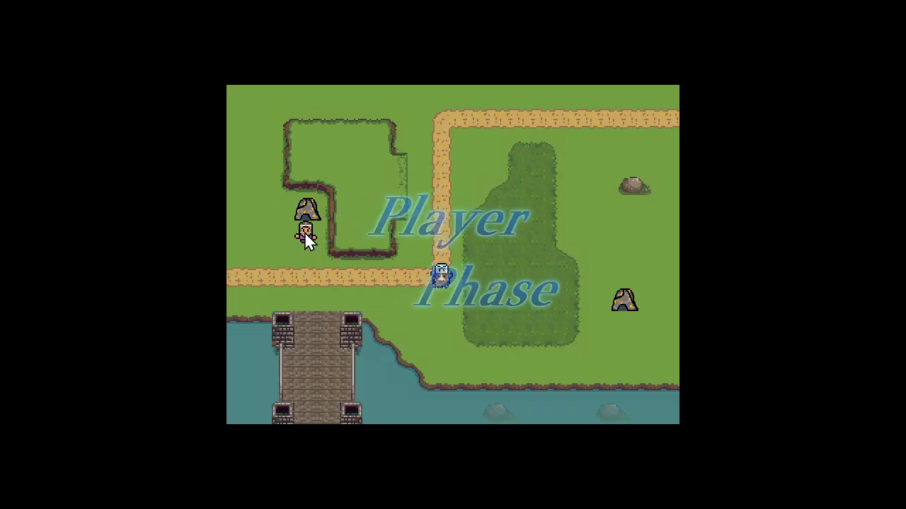
pyautogui.click(306, 233)
pyautogui.click(306, 232)
pyautogui.click(333, 262)
pyautogui.click(340, 241)
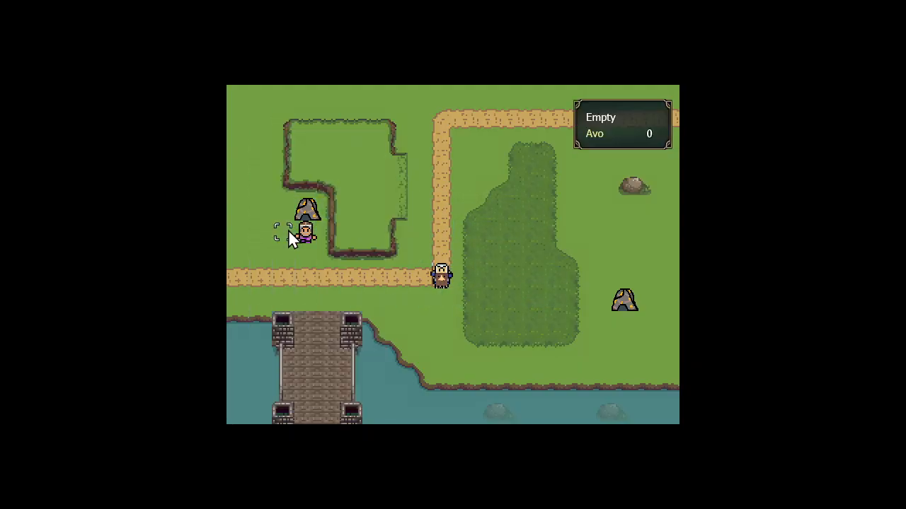
# Have the Worker build a Barracks on the tile directly below it
pyautogui.click(303, 233)
pyautogui.click(301, 230)
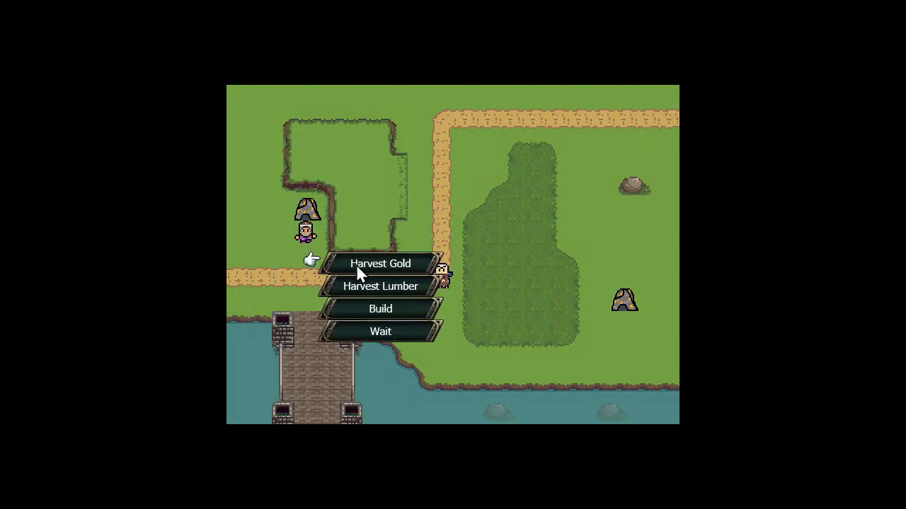
pyautogui.click(354, 307)
pyautogui.click(310, 251)
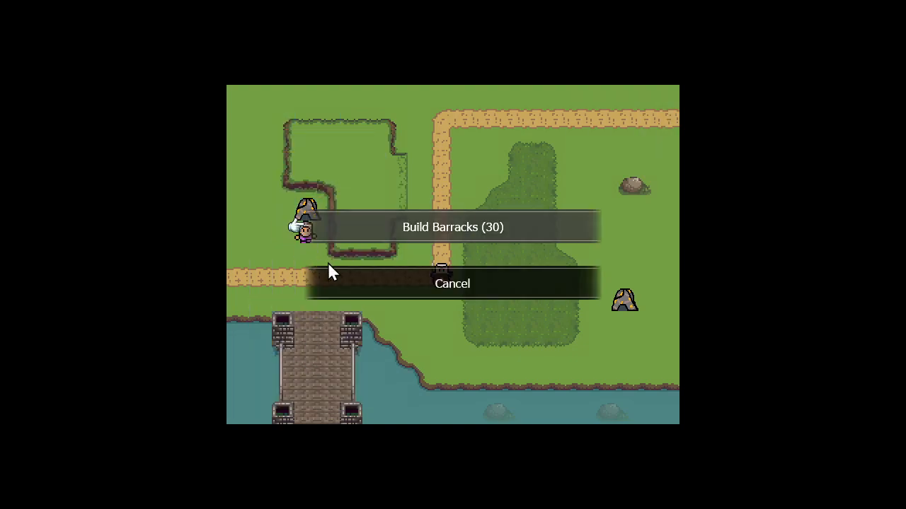
pyautogui.click(421, 228)
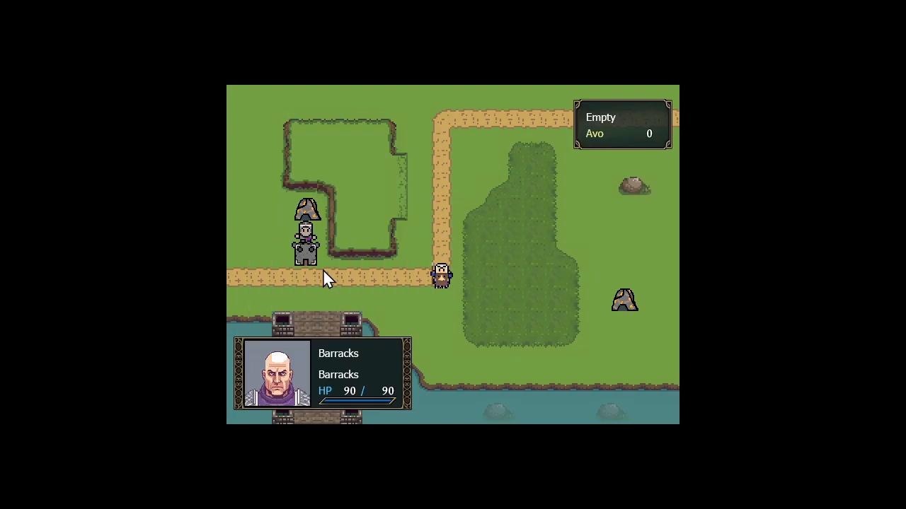
# Produce a Swordsman from the Barracks on the road tile directly below it
pyautogui.click(311, 254)
pyautogui.click(368, 287)
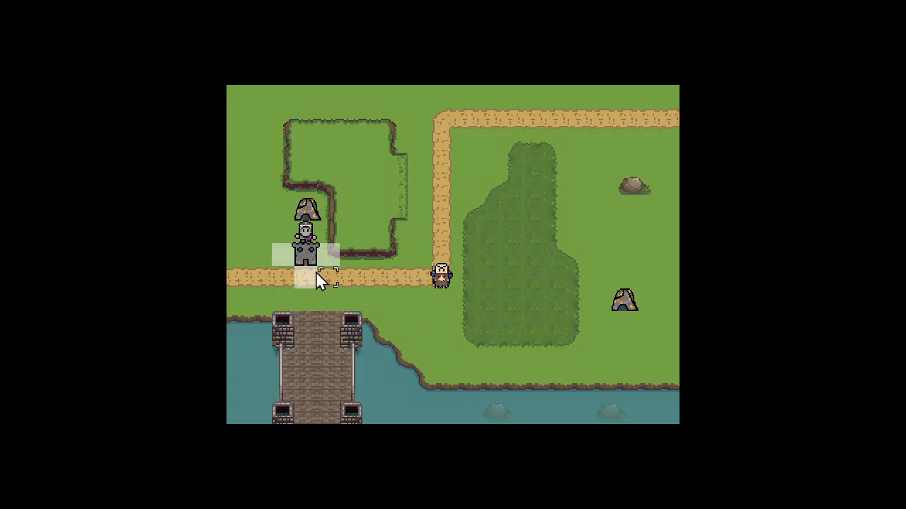
pyautogui.click(317, 279)
pyautogui.click(410, 227)
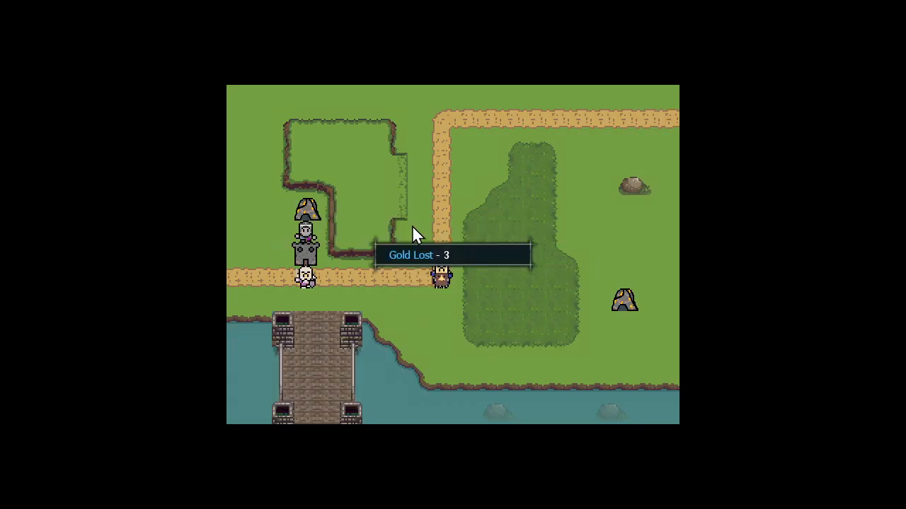
pyautogui.click(312, 271)
# Move the Swordsman along the road beside the enemy Cavalry and attack it on two consecutive turns
pyautogui.click(305, 281)
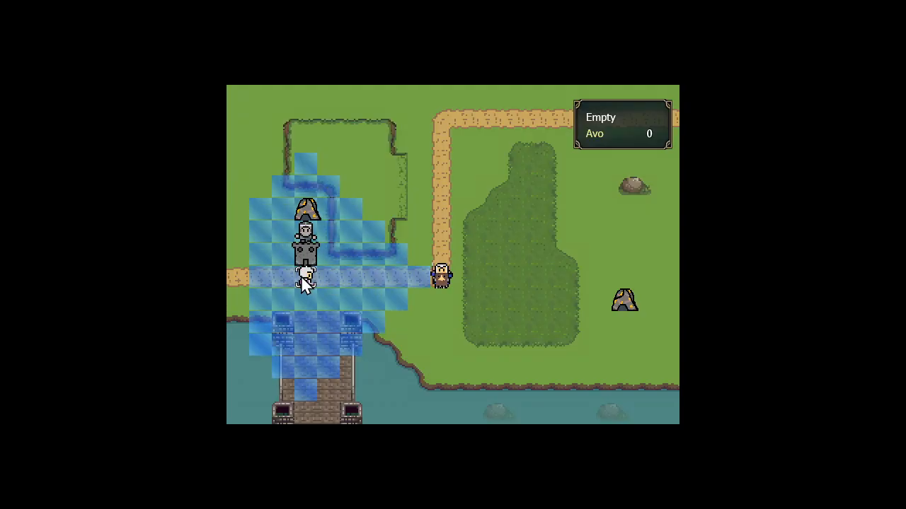
pyautogui.click(413, 278)
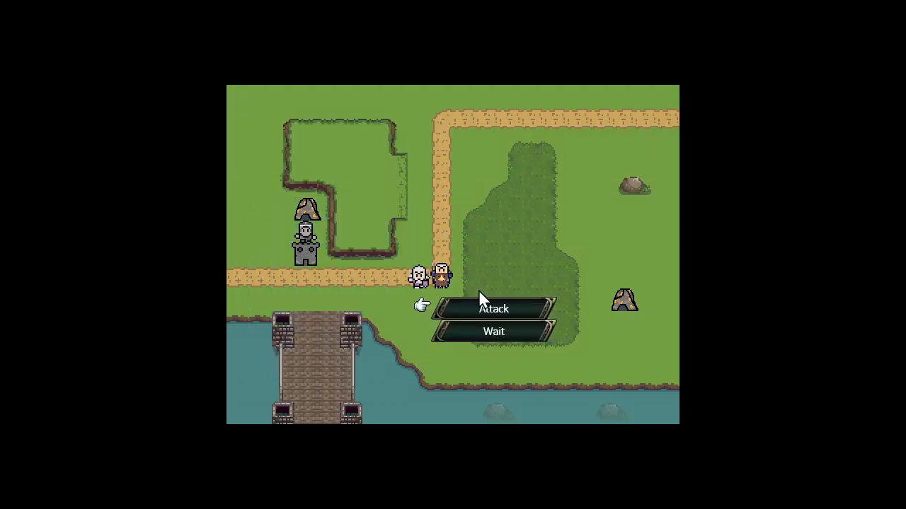
pyautogui.click(476, 305)
pyautogui.click(441, 283)
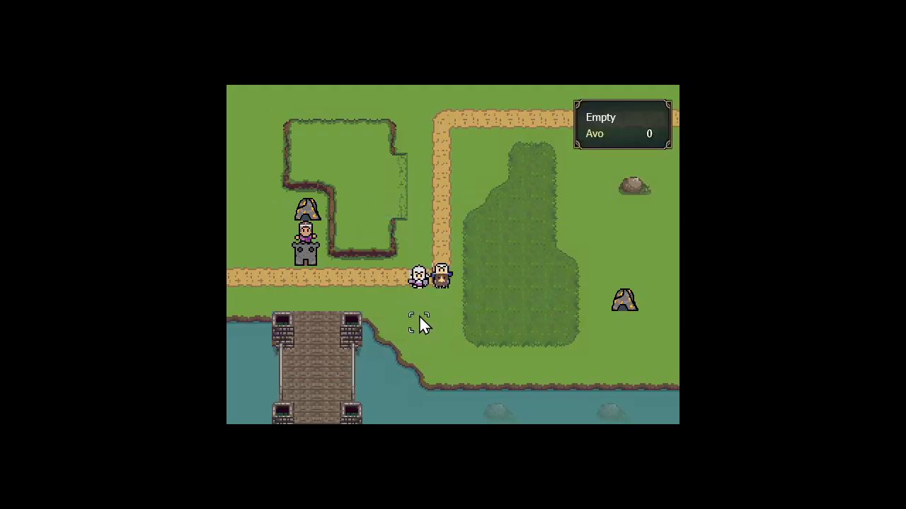
pyautogui.click(420, 281)
pyautogui.click(420, 281)
pyautogui.click(459, 306)
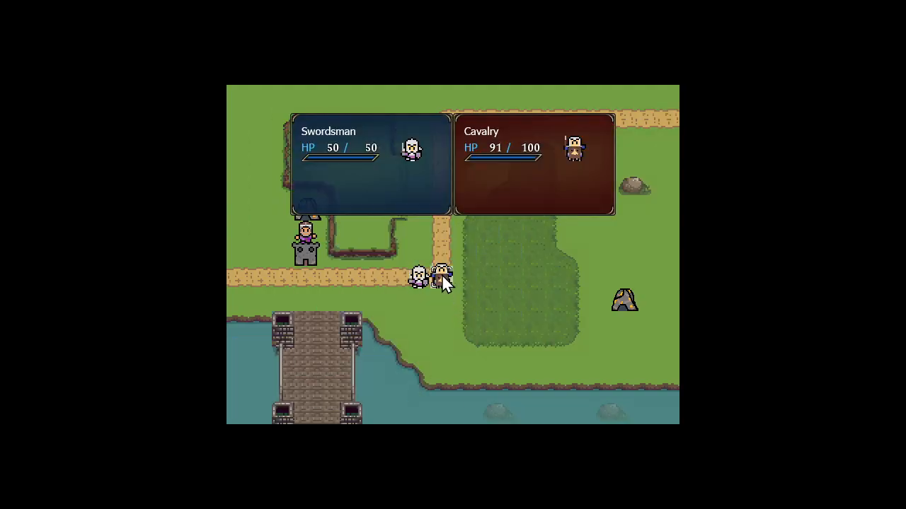
pyautogui.click(443, 280)
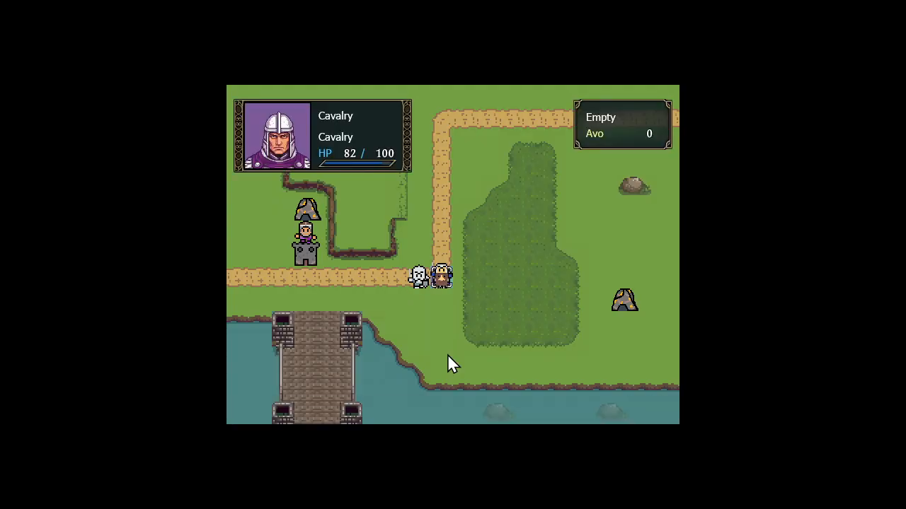
# End the player turn to check for the CO power announcement and quit the map test
pyautogui.click(416, 307)
pyautogui.click(354, 218)
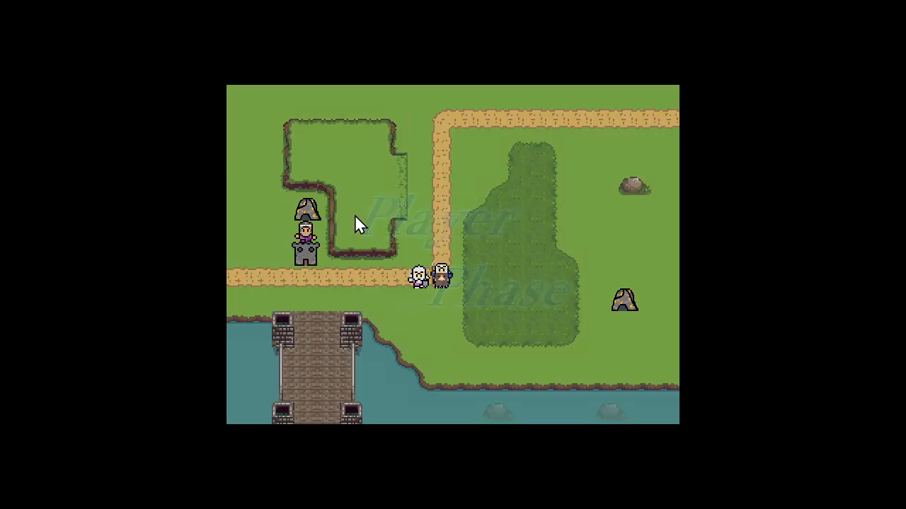
pyautogui.click(370, 285)
pyautogui.click(341, 244)
pyautogui.press('Escape')
pyautogui.press('Left')
pyautogui.press('Return')
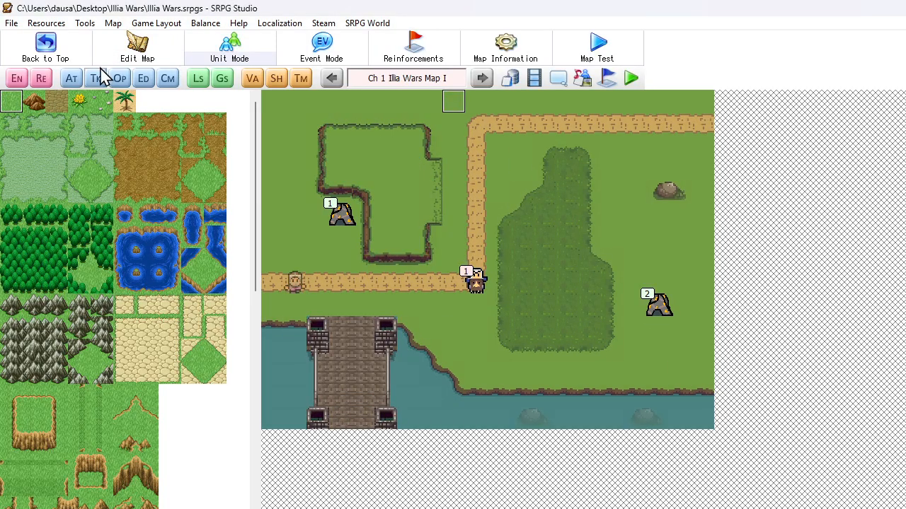
# Add a Change Event State command at the end of the CO Power Available I auto event that sets CO Power Available I to Free
pyautogui.click(77, 83)
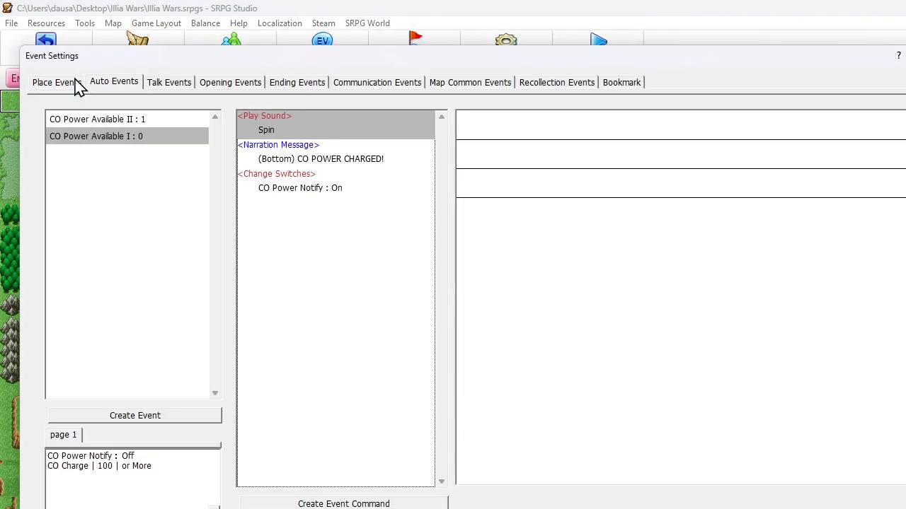
pyautogui.click(111, 144)
pyautogui.rightClick(298, 201)
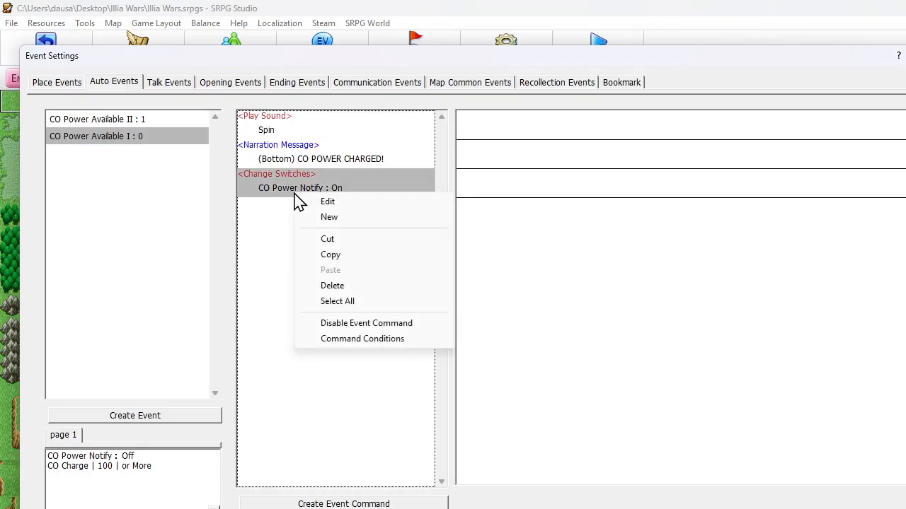
pyautogui.click(313, 217)
pyautogui.click(112, 123)
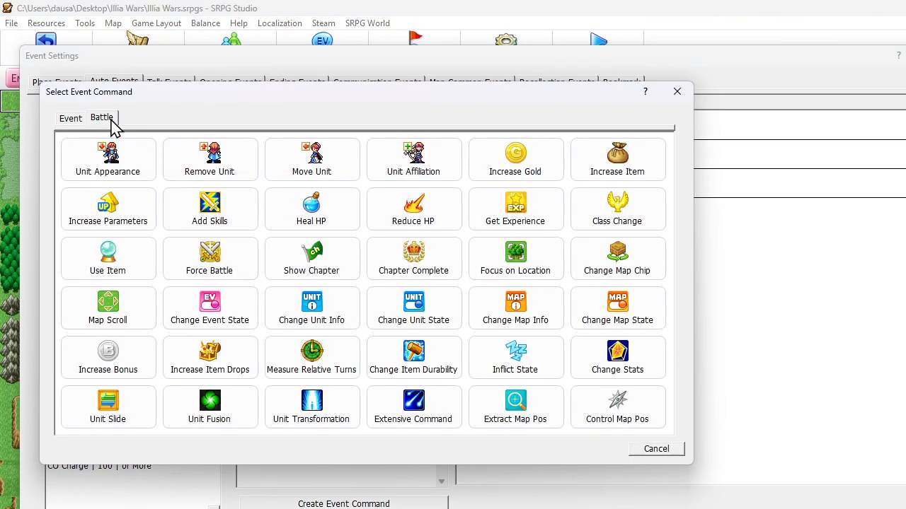
pyautogui.click(198, 308)
pyautogui.click(151, 157)
pyautogui.click(167, 211)
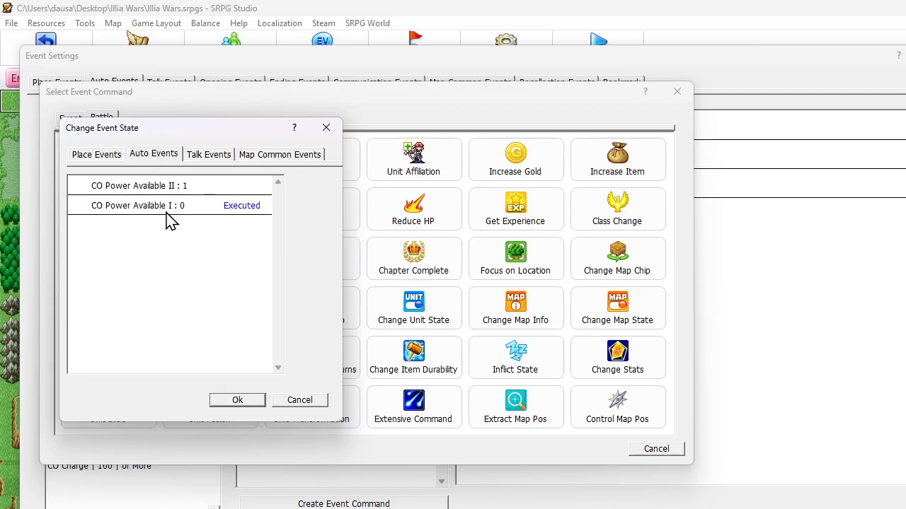
pyautogui.click(238, 400)
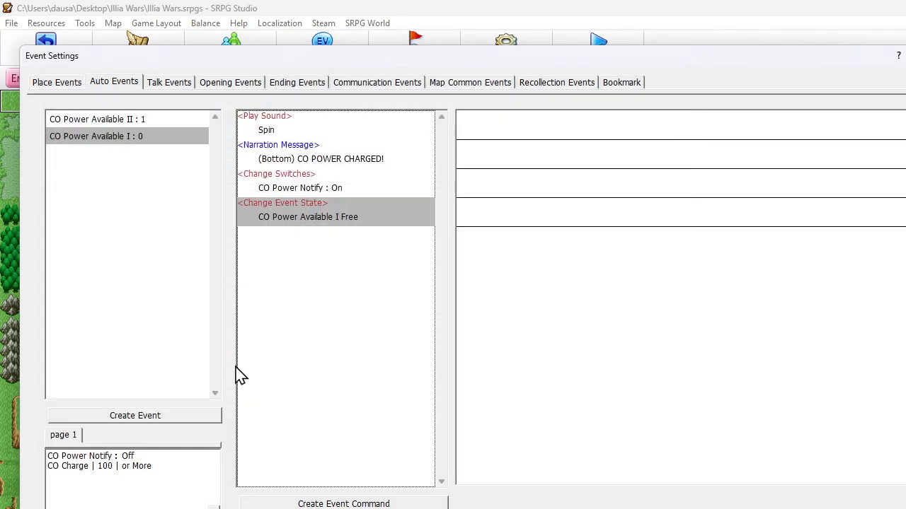
# Add a Change Event State command targeting CO Power Available II to the end of the CO Power Available II auto event
pyautogui.click(174, 121)
pyautogui.rightClick(286, 135)
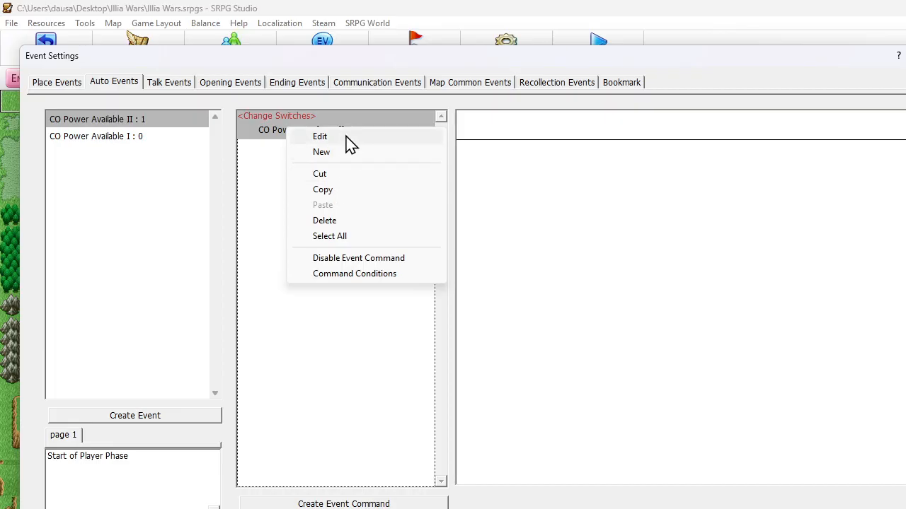
pyautogui.click(267, 186)
pyautogui.rightClick(269, 173)
pyautogui.click(296, 182)
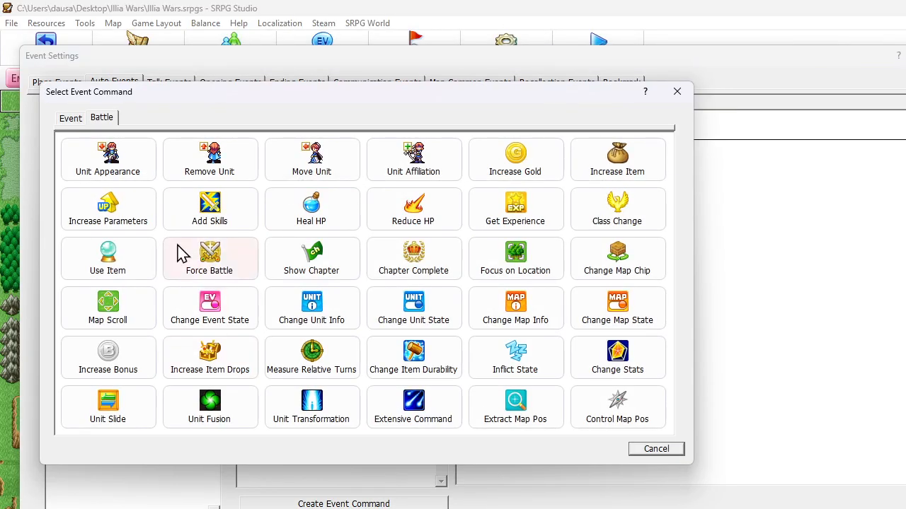
pyautogui.click(213, 318)
pyautogui.click(147, 155)
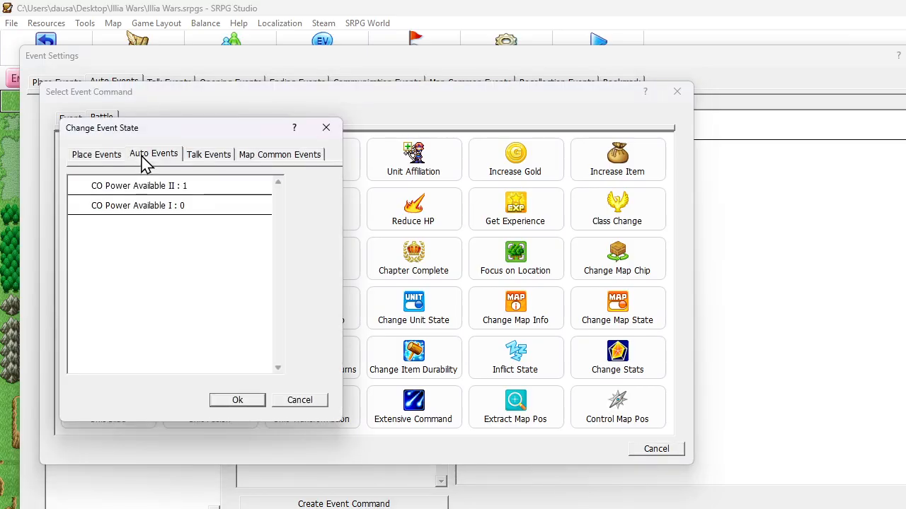
pyautogui.click(150, 191)
pyautogui.click(245, 401)
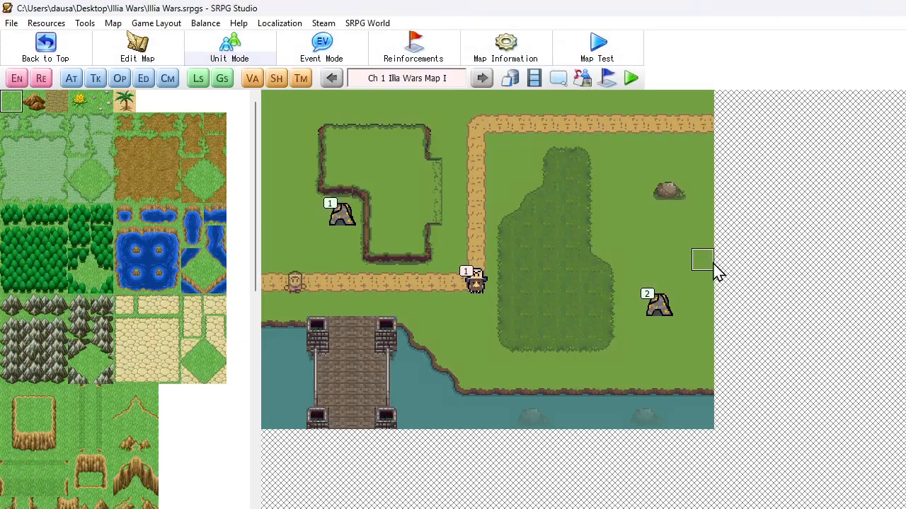
# Start a map test, move the Worker directly below the gold mine beside the cliff and harvest gold
pyautogui.click(577, 39)
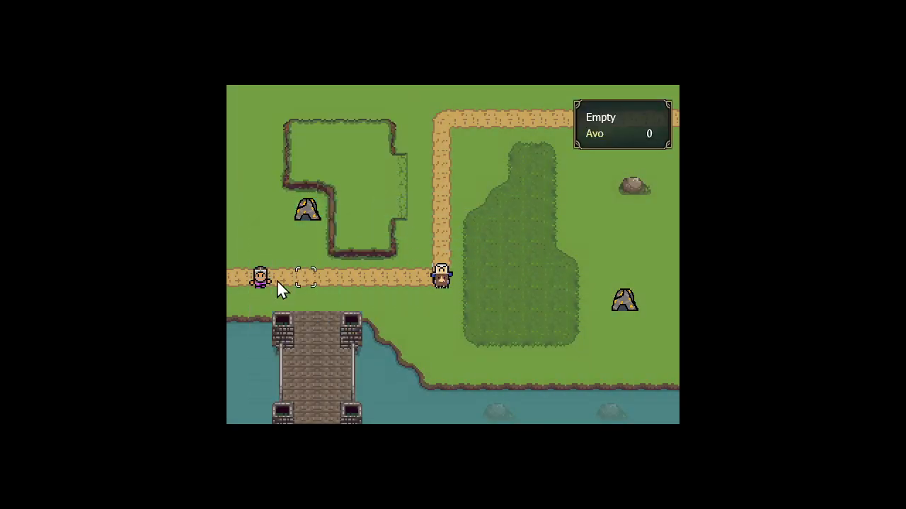
pyautogui.click(267, 273)
pyautogui.click(302, 236)
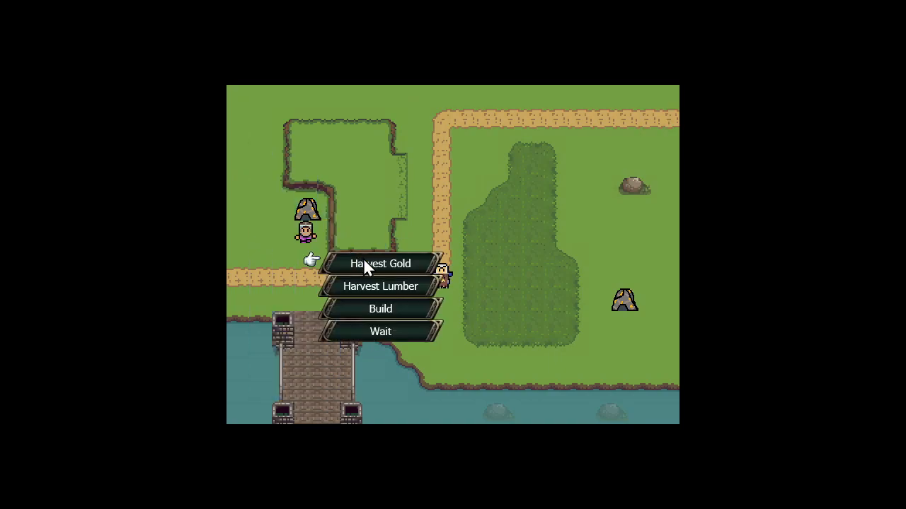
pyautogui.click(366, 266)
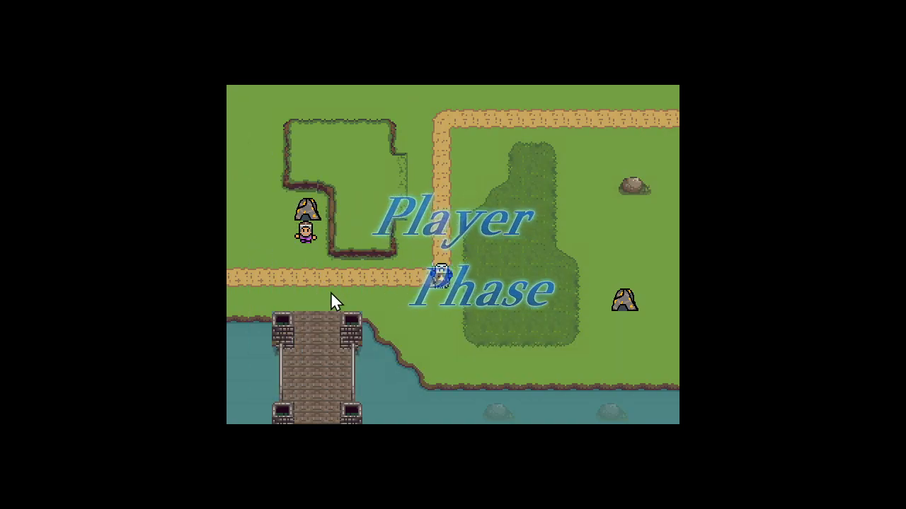
# Keep harvesting gold with the Worker over the following turns, ending each player turn
pyautogui.click(339, 271)
pyautogui.rightClick(336, 259)
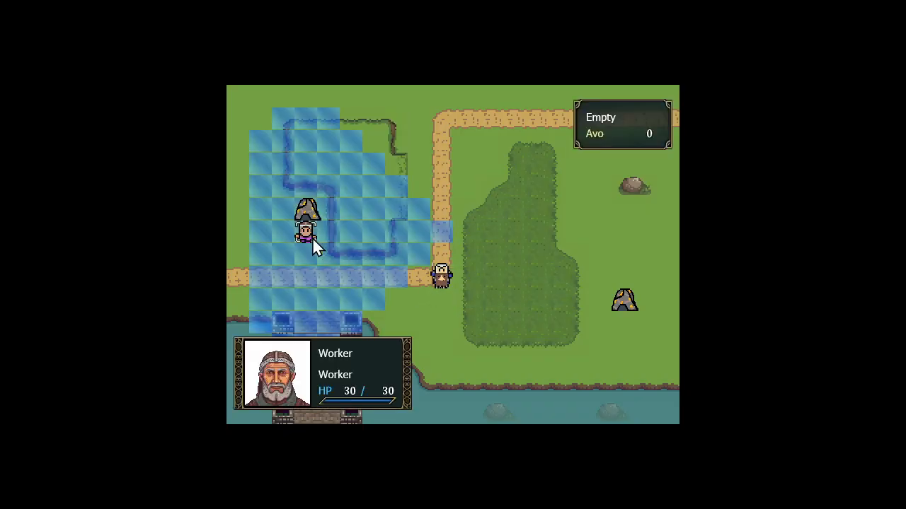
pyautogui.click(312, 237)
pyautogui.click(365, 265)
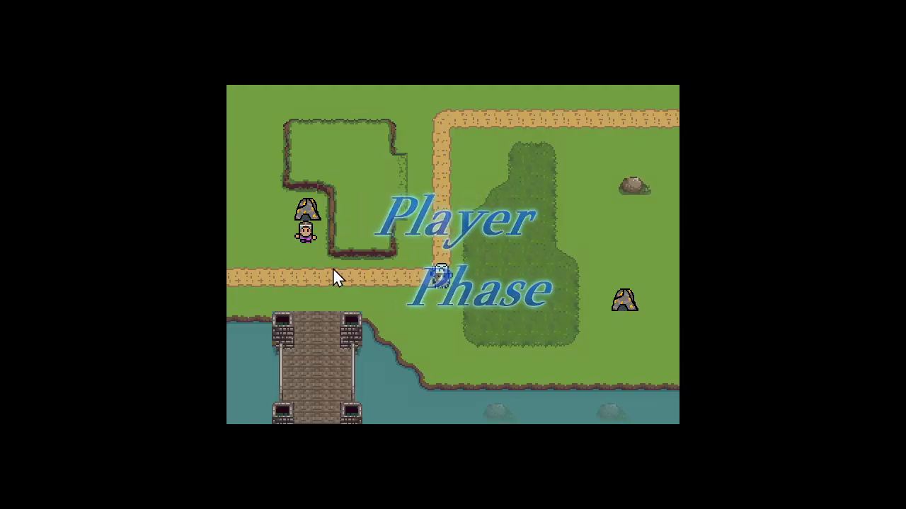
pyautogui.click(330, 261)
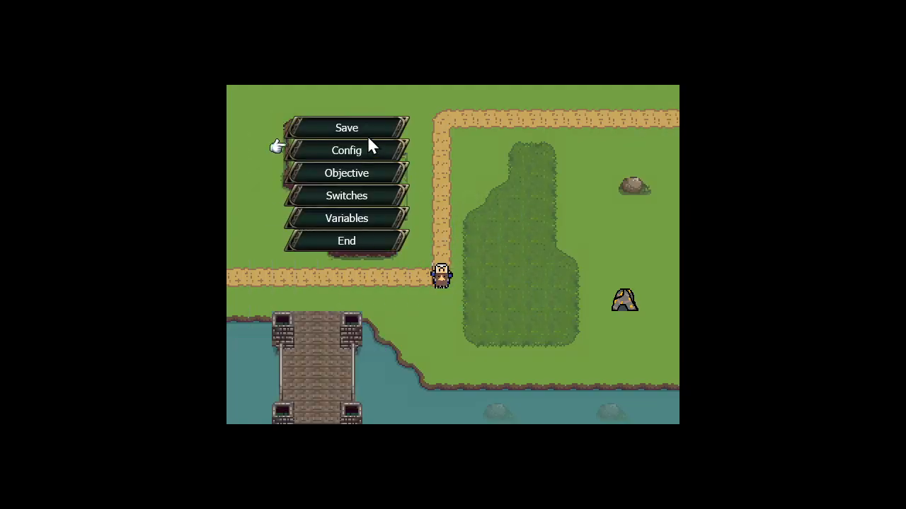
pyautogui.click(342, 241)
pyautogui.click(313, 232)
pyautogui.click(314, 230)
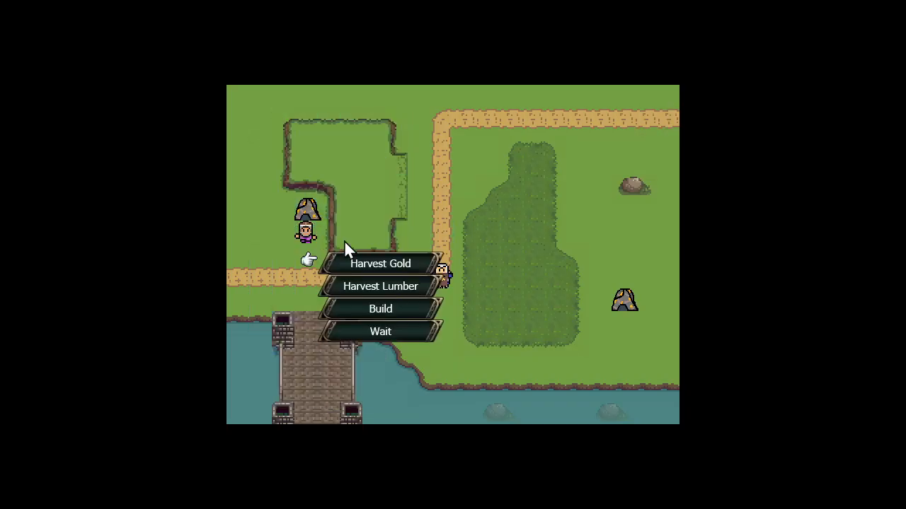
pyautogui.click(366, 264)
pyautogui.click(309, 210)
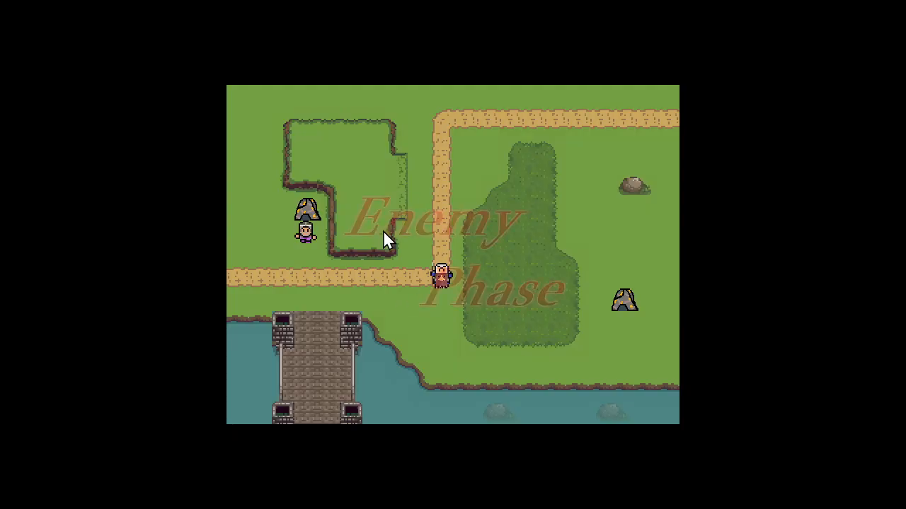
# Build a Barracks with the Worker on the tile directly below it
pyautogui.click(304, 227)
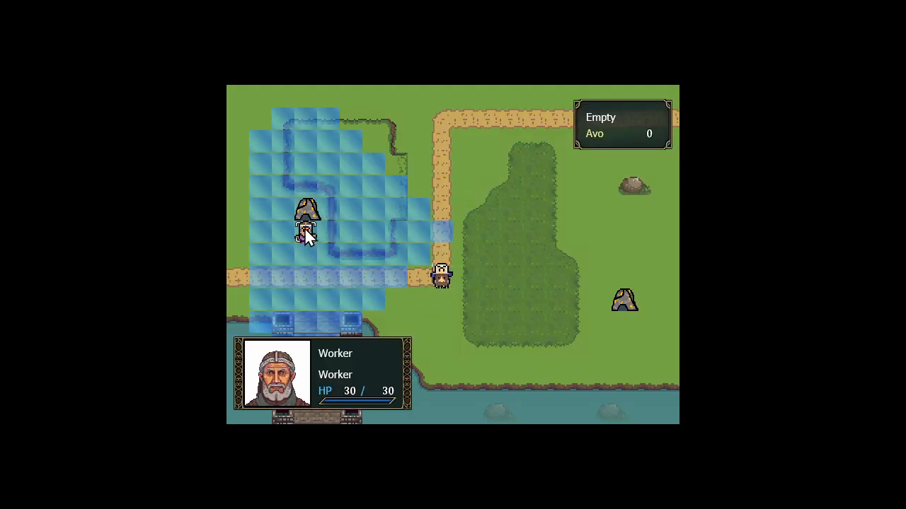
pyautogui.click(305, 227)
pyautogui.click(374, 310)
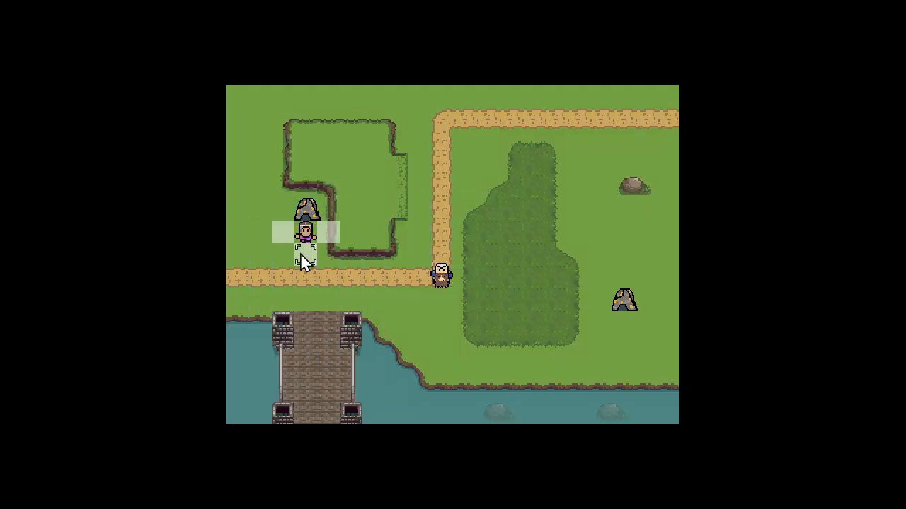
pyautogui.click(300, 253)
pyautogui.click(404, 234)
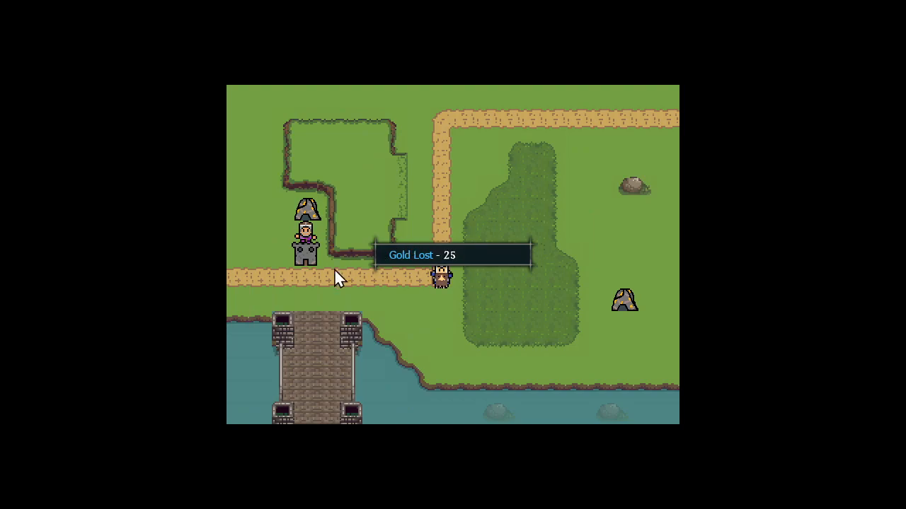
# Try to produce a Swordsman from the Barracks on the road tile below it, and end the player turn
pyautogui.click(309, 252)
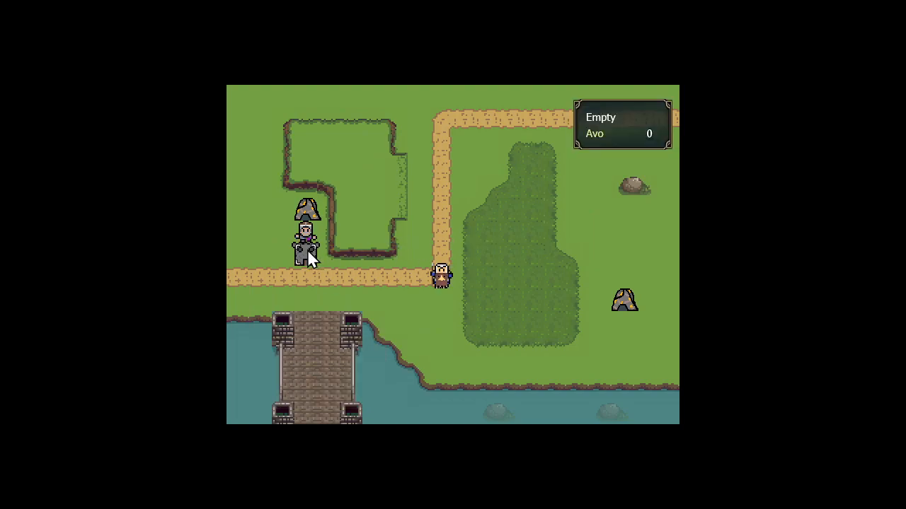
pyautogui.click(368, 287)
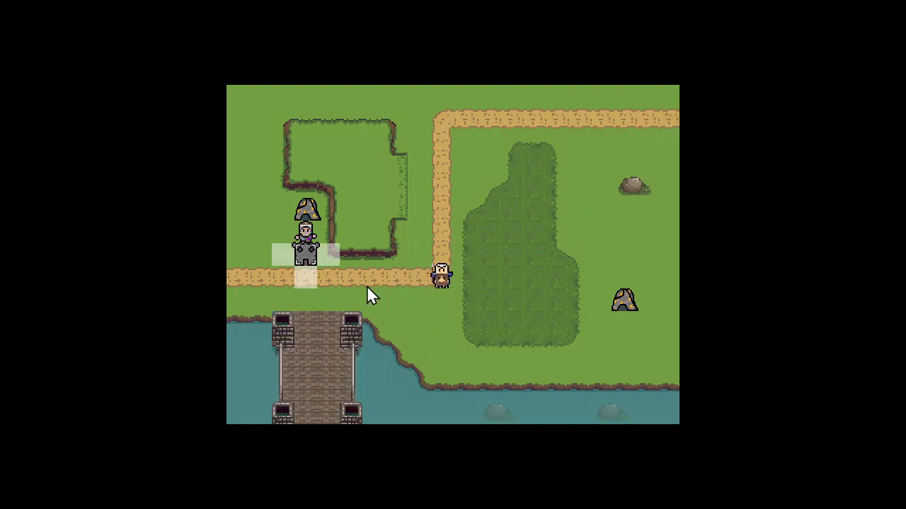
pyautogui.click(306, 277)
pyautogui.click(430, 232)
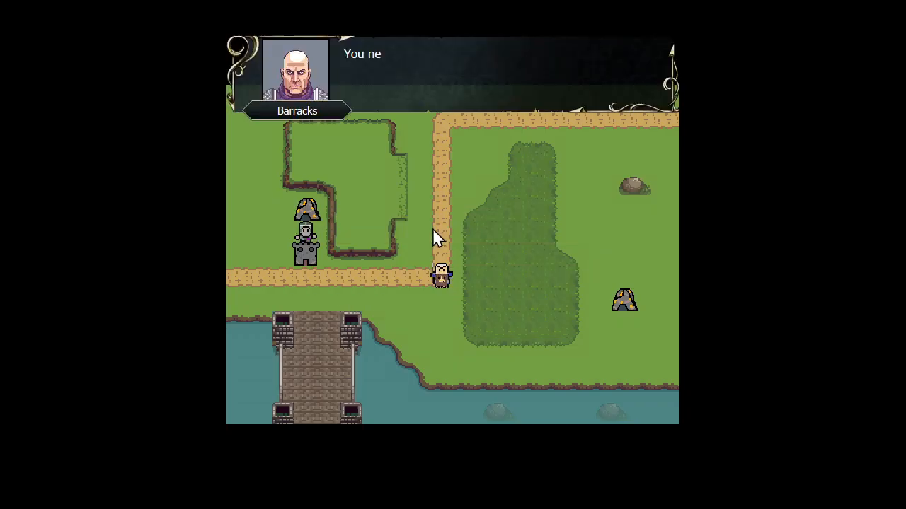
pyautogui.click(358, 242)
pyautogui.click(381, 295)
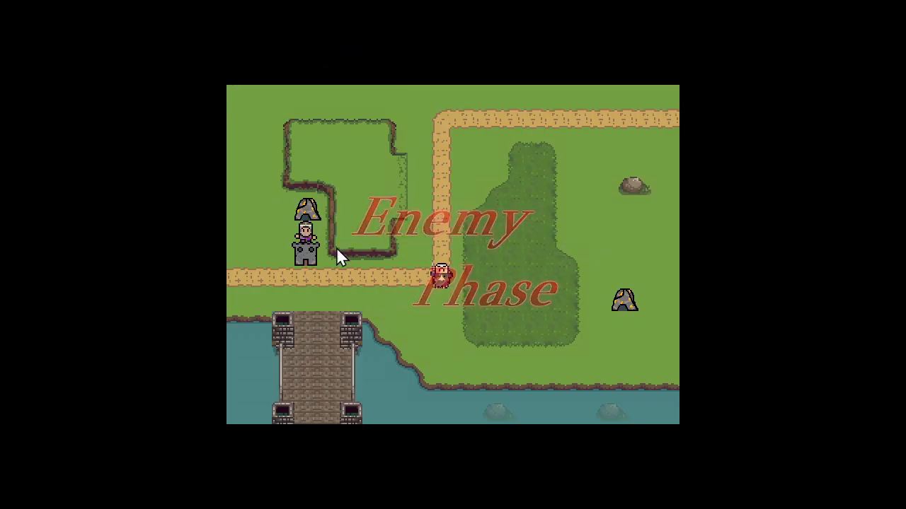
# Harvest gold once more with the Worker above the Barracks and end the player turn
pyautogui.click(306, 228)
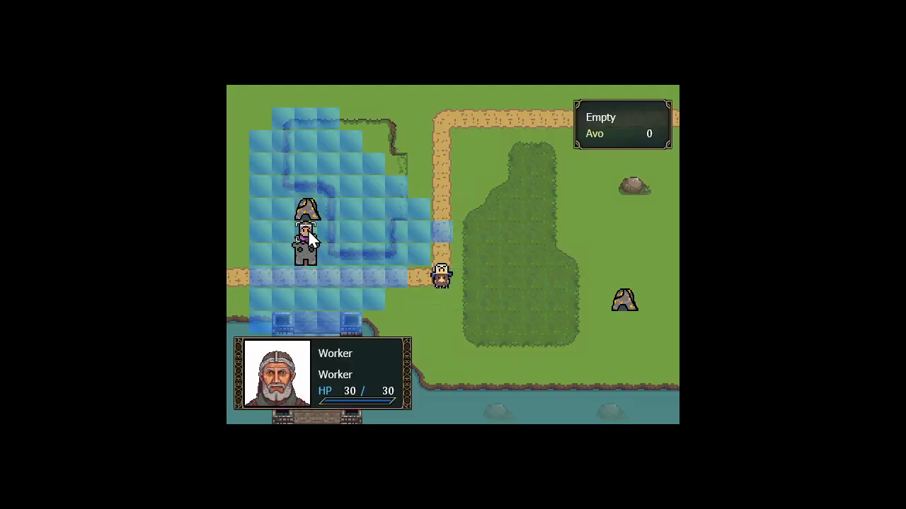
pyautogui.click(309, 231)
pyautogui.click(376, 263)
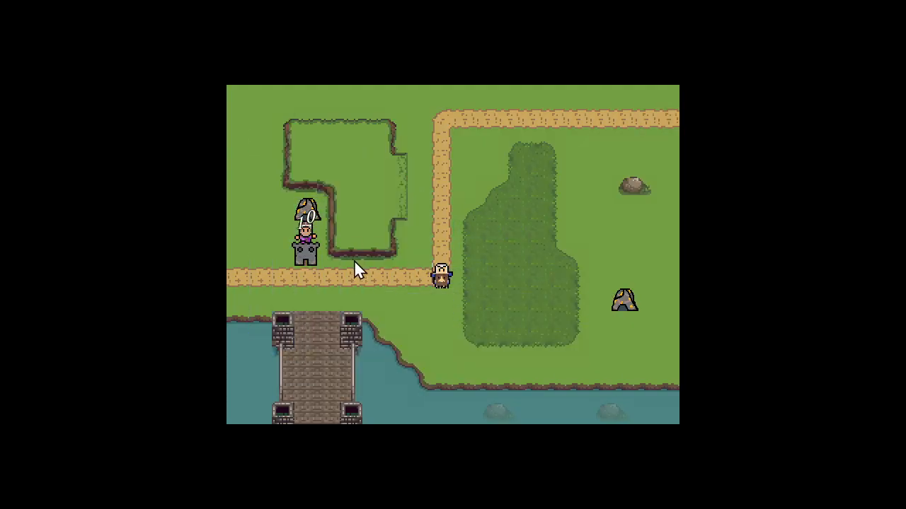
pyautogui.click(395, 233)
pyautogui.rightClick(396, 234)
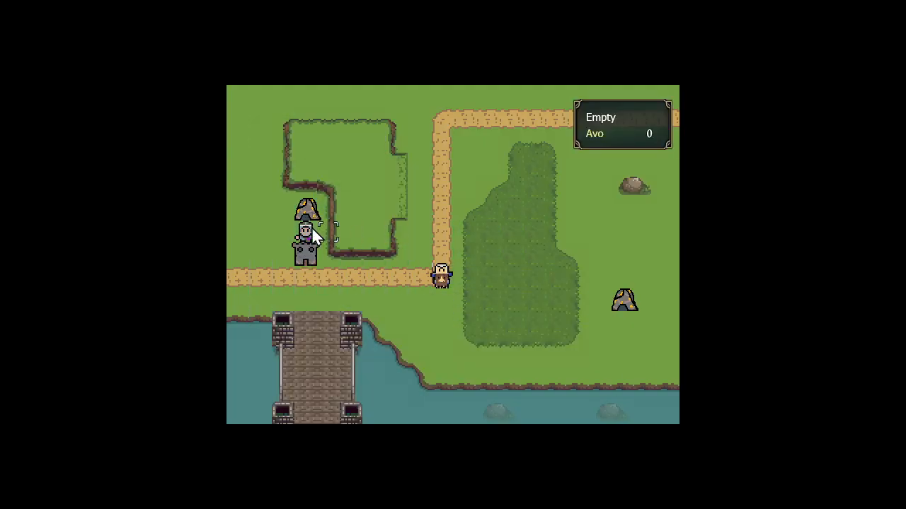
pyautogui.rightClick(313, 229)
pyautogui.click(313, 222)
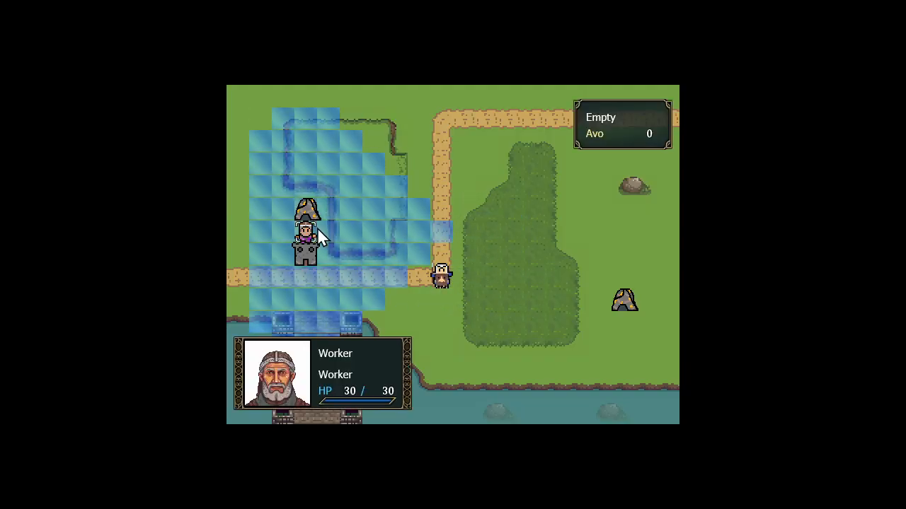
# Produce a Swordsman from the Barracks on the road tile directly below it
pyautogui.click(305, 248)
pyautogui.click(383, 287)
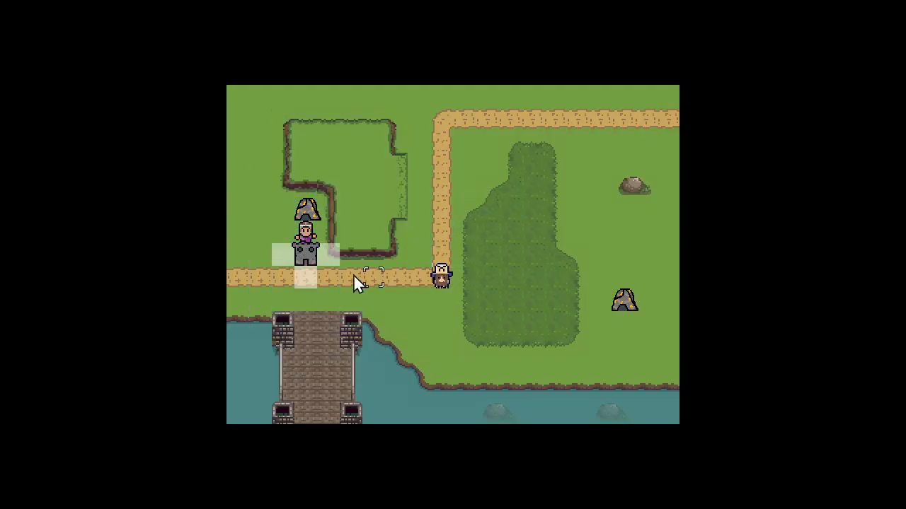
pyautogui.click(314, 283)
pyautogui.click(383, 237)
# Move the Swordsman along the road beside the enemy Cavalry and attack it
pyautogui.click(305, 278)
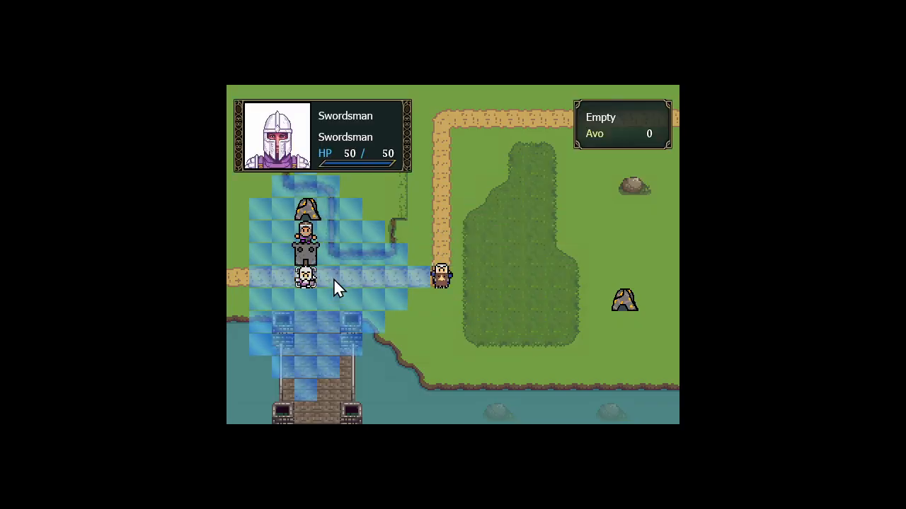
pyautogui.click(416, 277)
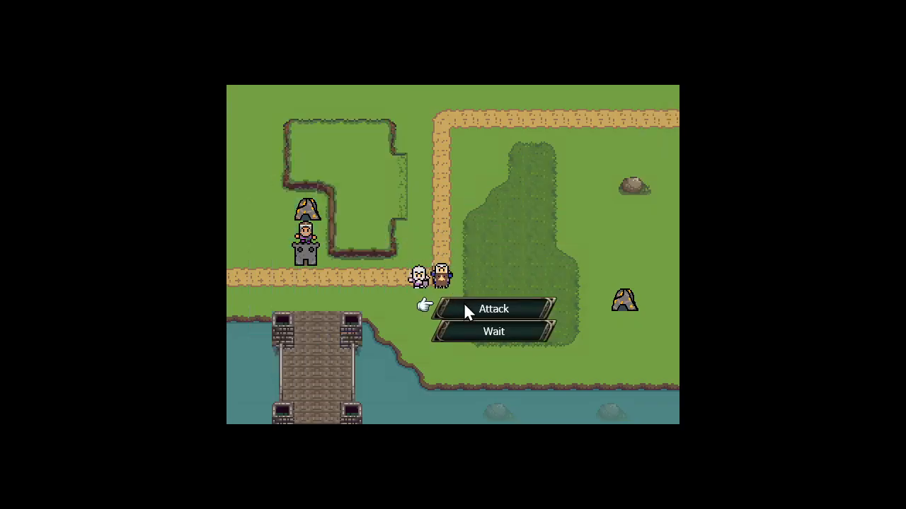
pyautogui.click(465, 311)
pyautogui.click(444, 277)
# End two player turns in a row without giving further orders
pyautogui.click(484, 248)
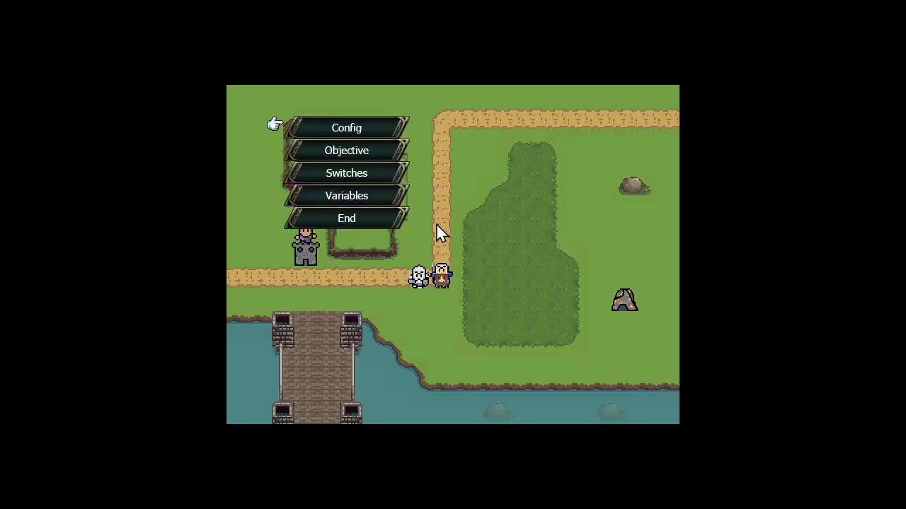
pyautogui.click(390, 218)
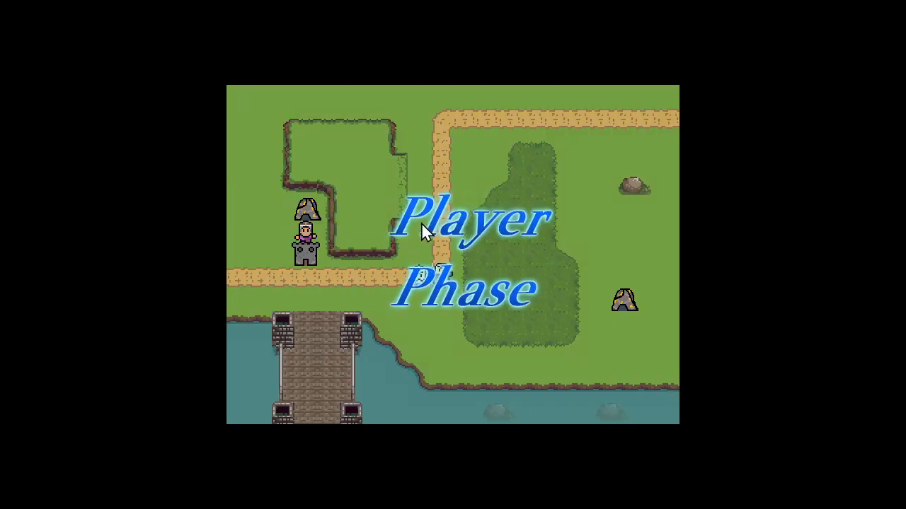
pyautogui.click(425, 225)
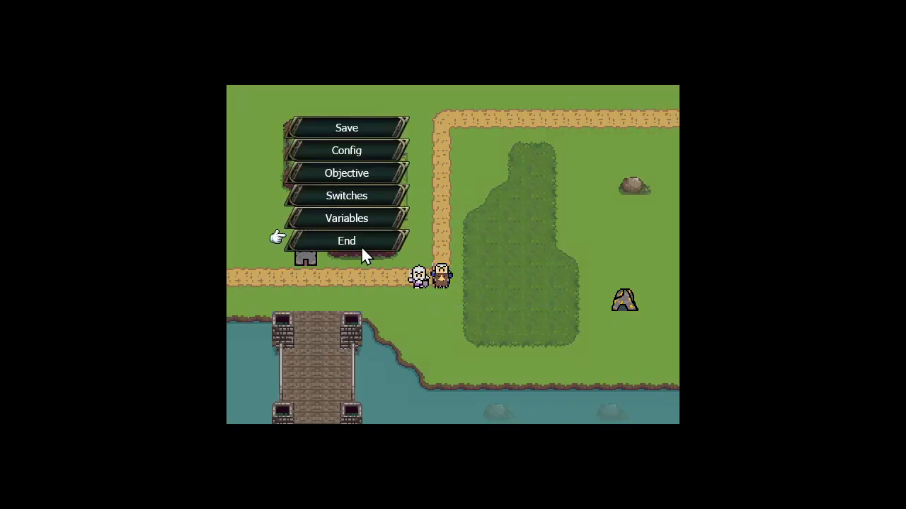
pyautogui.click(361, 246)
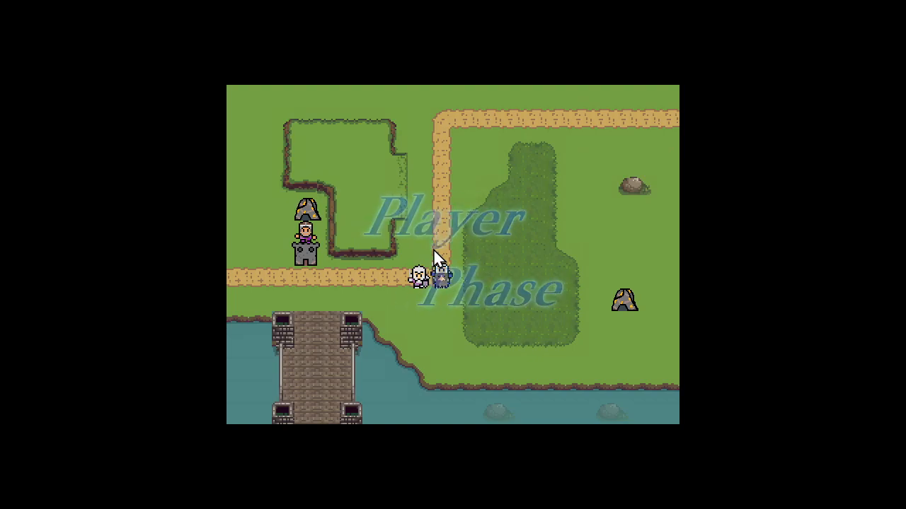
# Attack the adjacent enemy Cavalry again with the Swordsman from its current tile
pyautogui.doubleClick(419, 277)
pyautogui.click(462, 309)
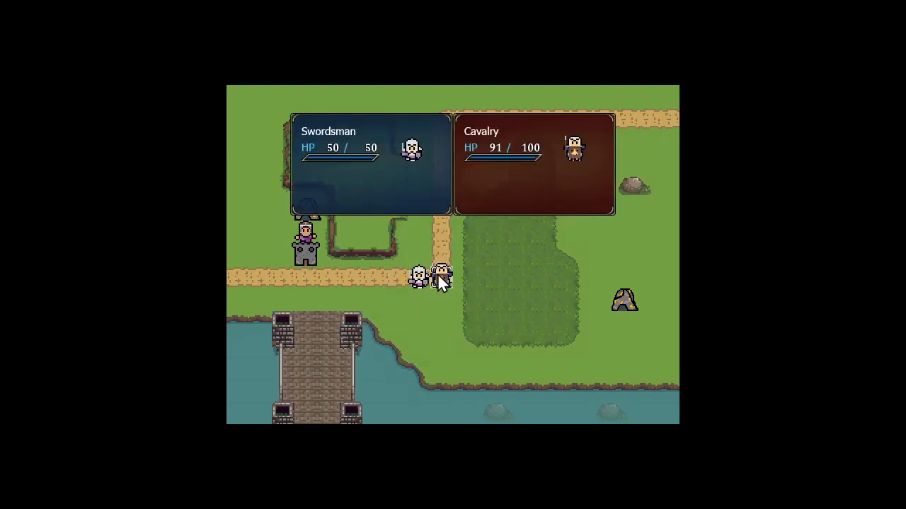
pyautogui.click(441, 277)
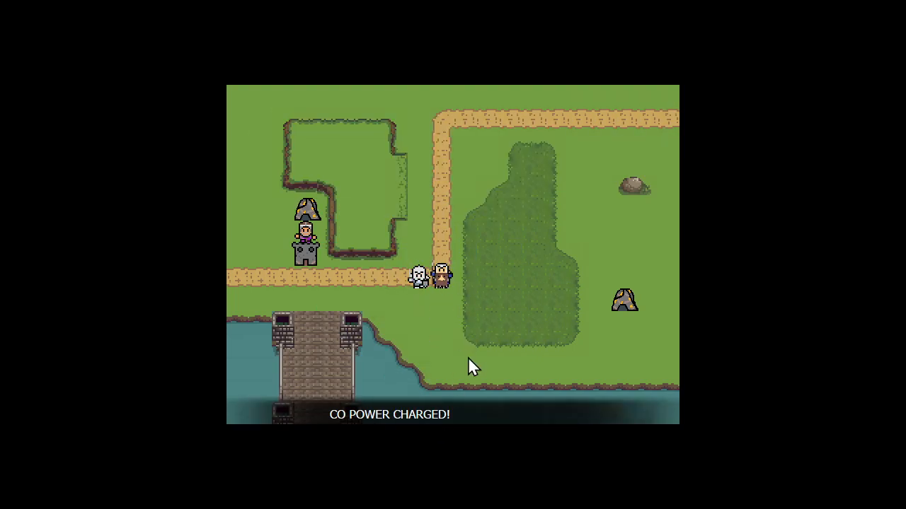
# Dismiss the CO power announcement and end the player turn to check whether it repeats at the next player phase
pyautogui.click(419, 315)
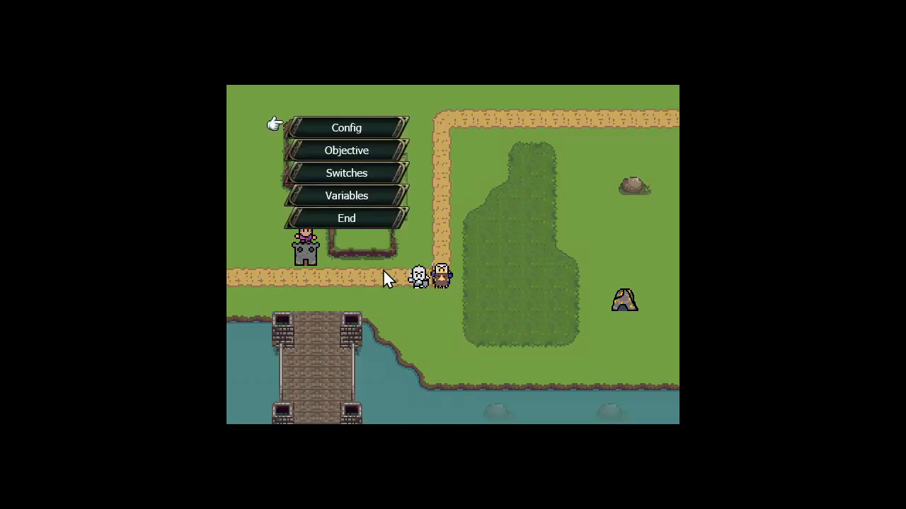
pyautogui.click(360, 219)
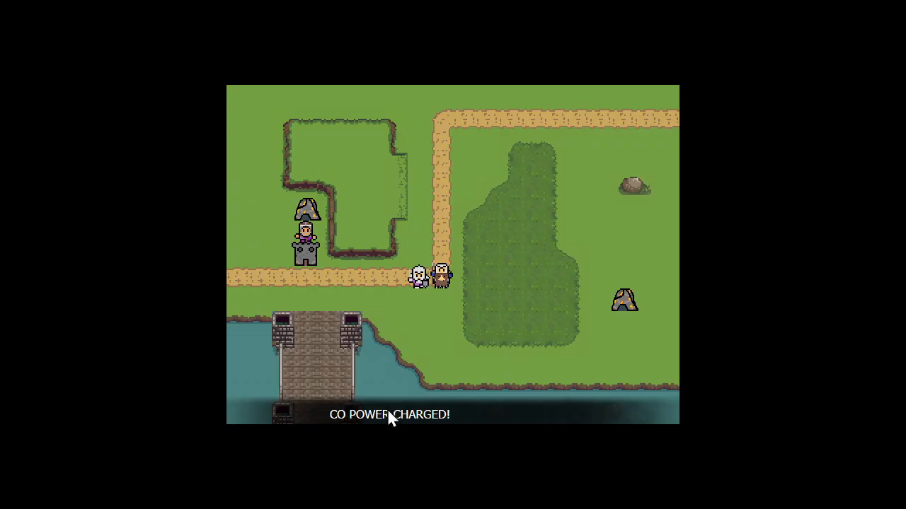
pyautogui.moveTo(416, 278)
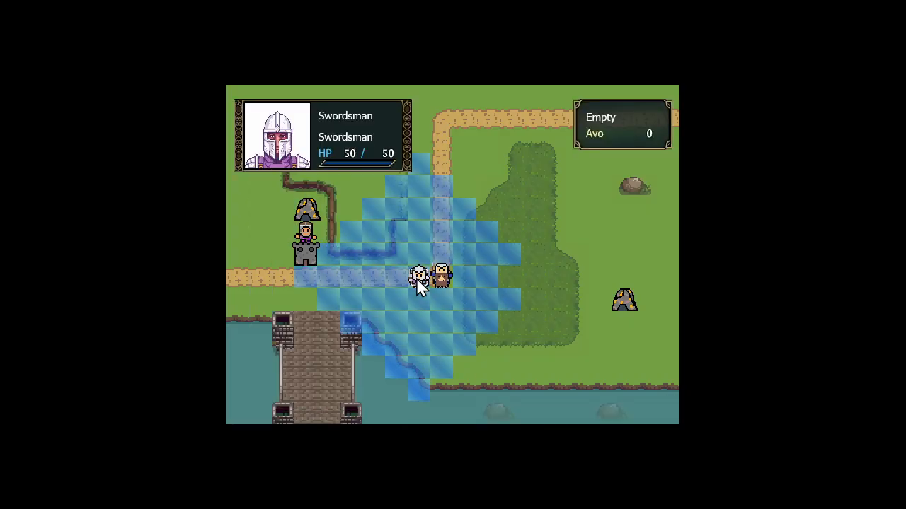
# Deselect the Swordsman and quit the running map test to return to the map editor
pyautogui.click(410, 316)
pyautogui.click(358, 246)
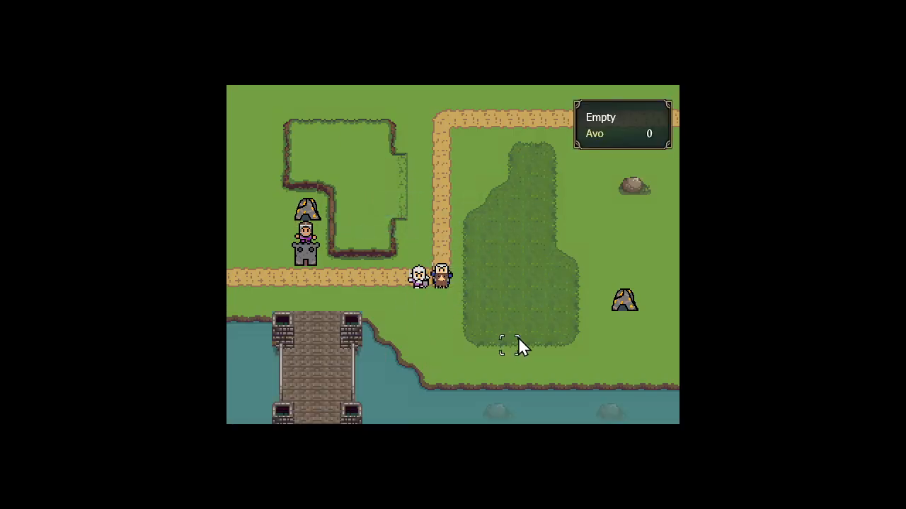
pyautogui.press('Escape')
pyautogui.press('Left')
pyautogui.press('Return')
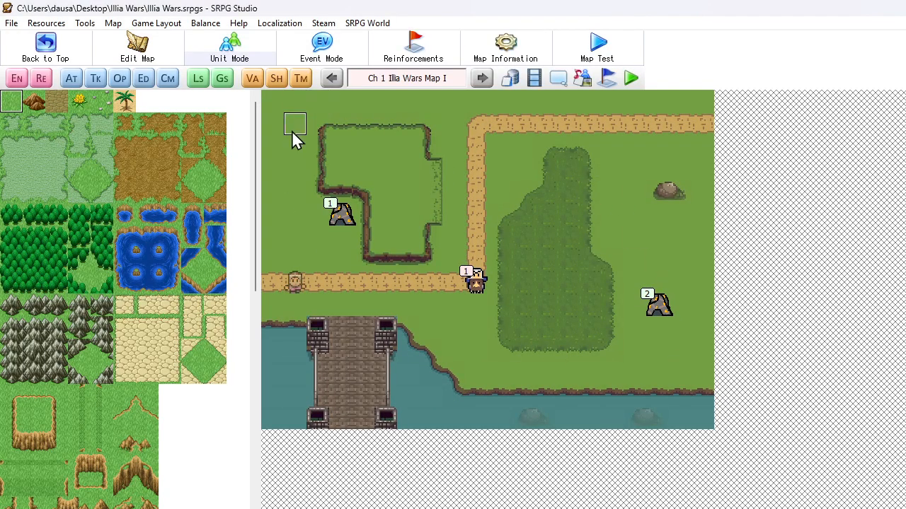
# Create a new communication event for the map and rename it Damage All Enemies
pyautogui.click(169, 79)
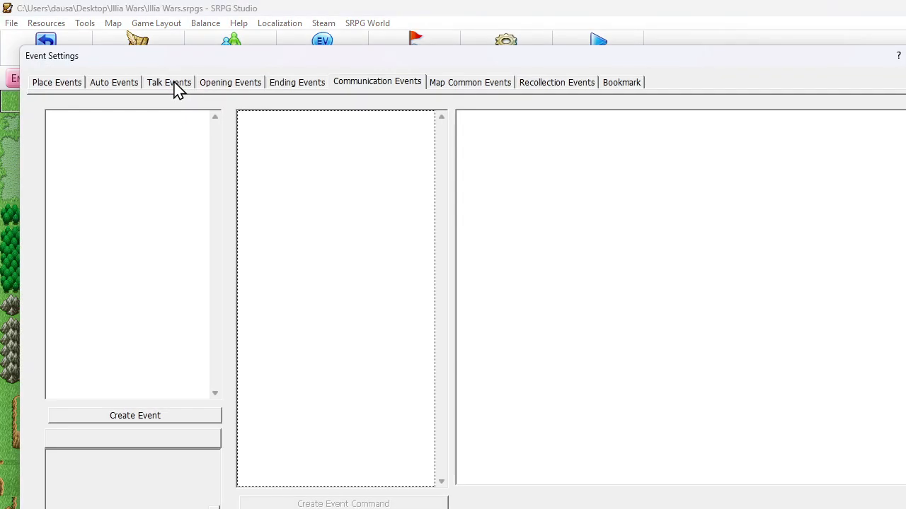
pyautogui.click(412, 83)
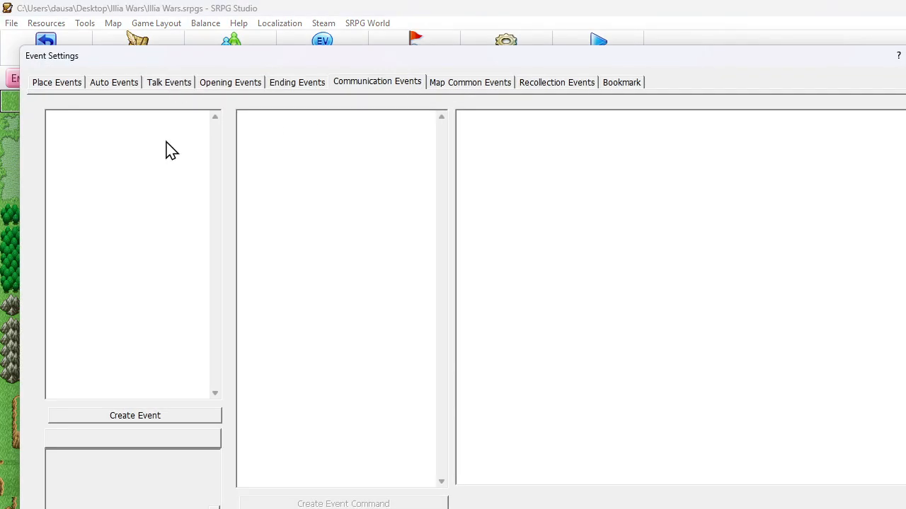
pyautogui.rightClick(148, 126)
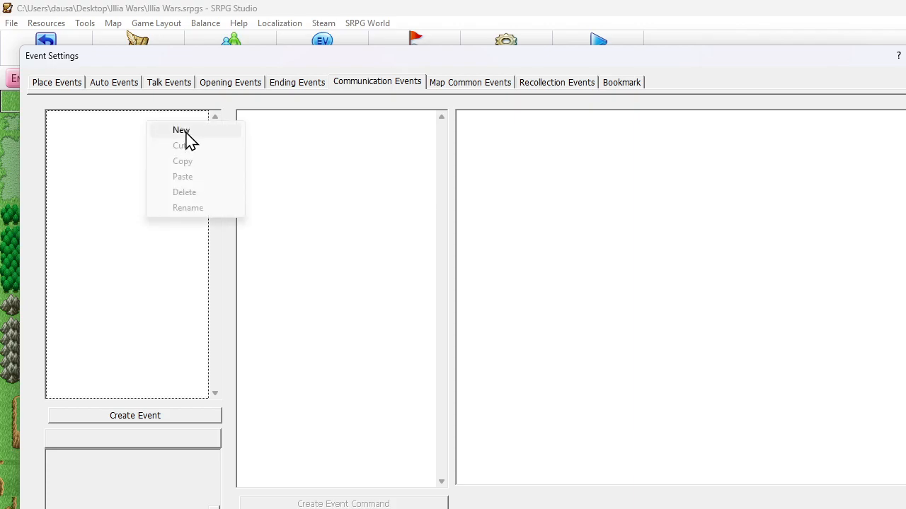
pyautogui.click(186, 135)
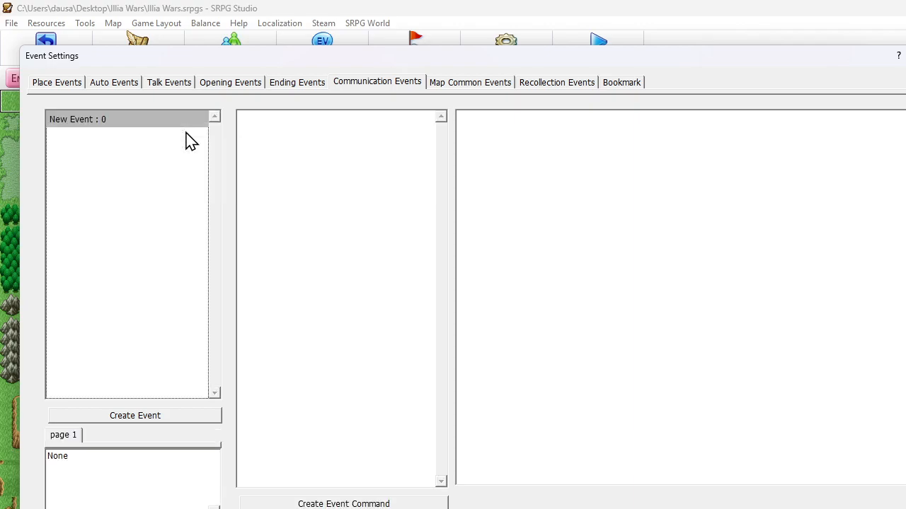
pyautogui.rightClick(131, 125)
pyautogui.click(174, 208)
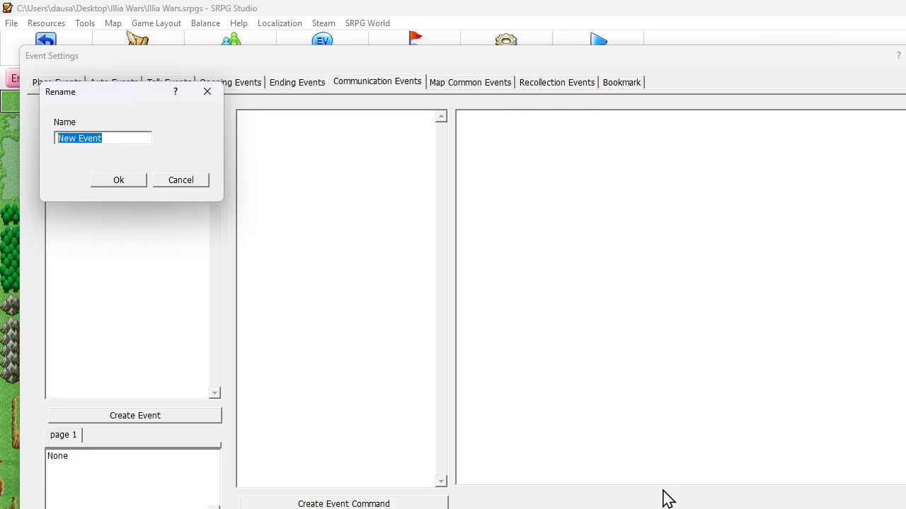
pyautogui.write('Damage All Enemies')
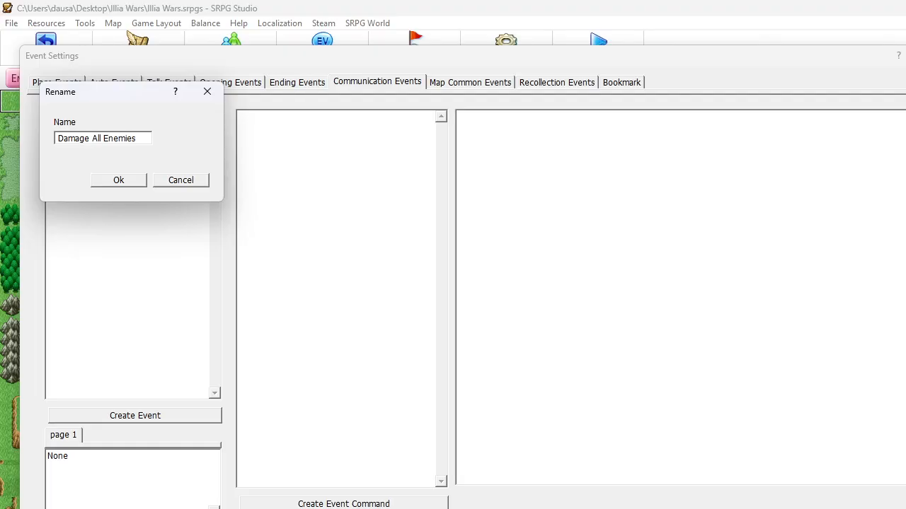
pyautogui.click(113, 181)
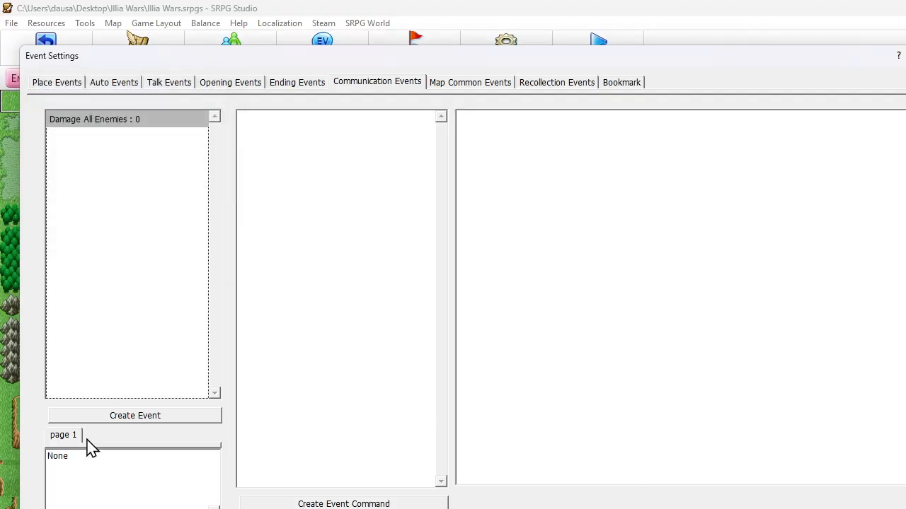
# Add a variable condition to page 1 of the Damage All Enemies event, using CO Charge as the left-side variable
pyautogui.doubleClick(86, 467)
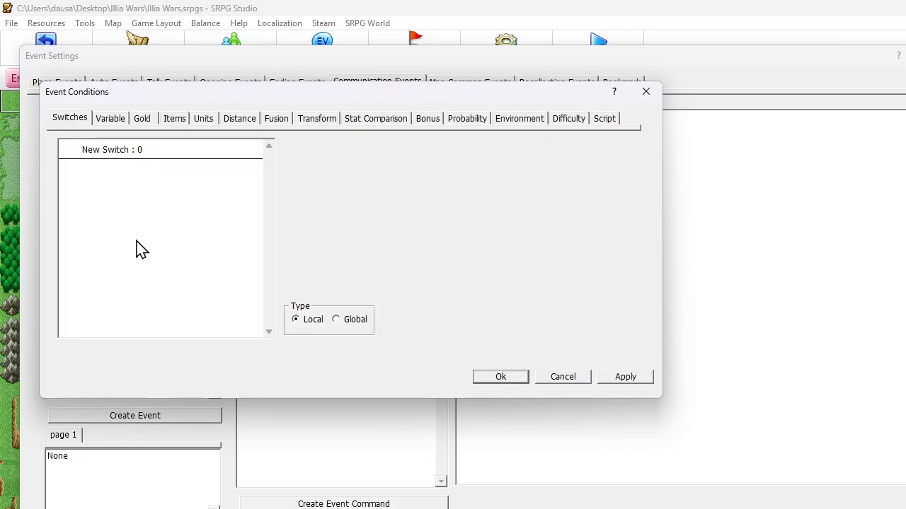
pyautogui.click(122, 126)
pyautogui.click(258, 150)
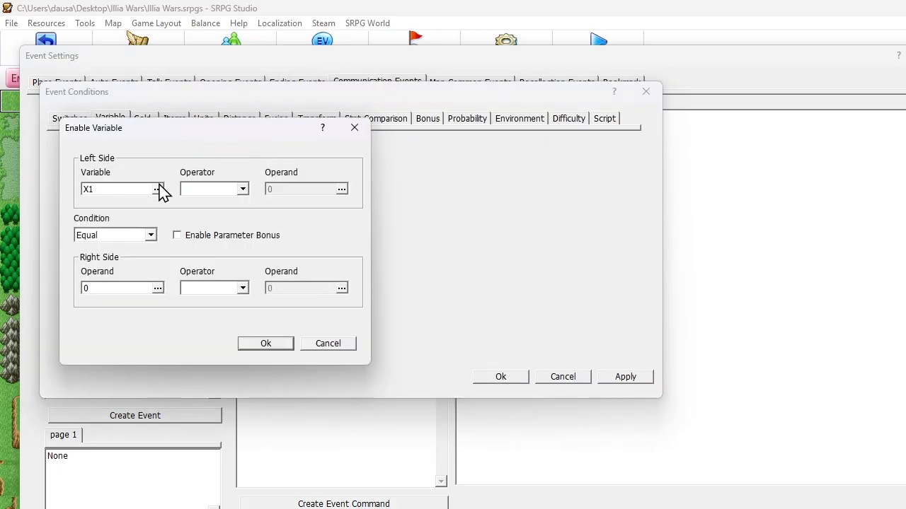
pyautogui.click(161, 192)
pyautogui.click(134, 193)
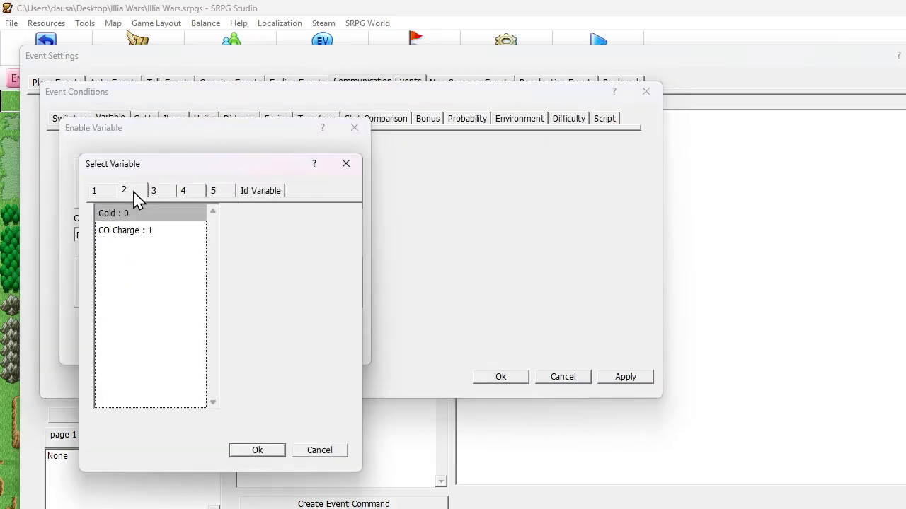
pyautogui.click(131, 230)
pyautogui.click(256, 450)
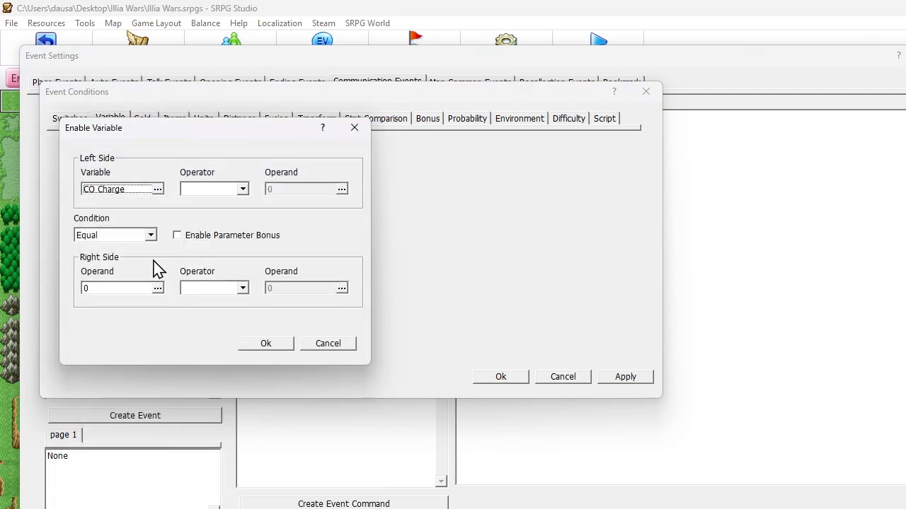
# Make the CO Charge condition require 100 or More and apply it to the event page
pyautogui.click(122, 235)
pyautogui.click(126, 258)
pyautogui.click(119, 284)
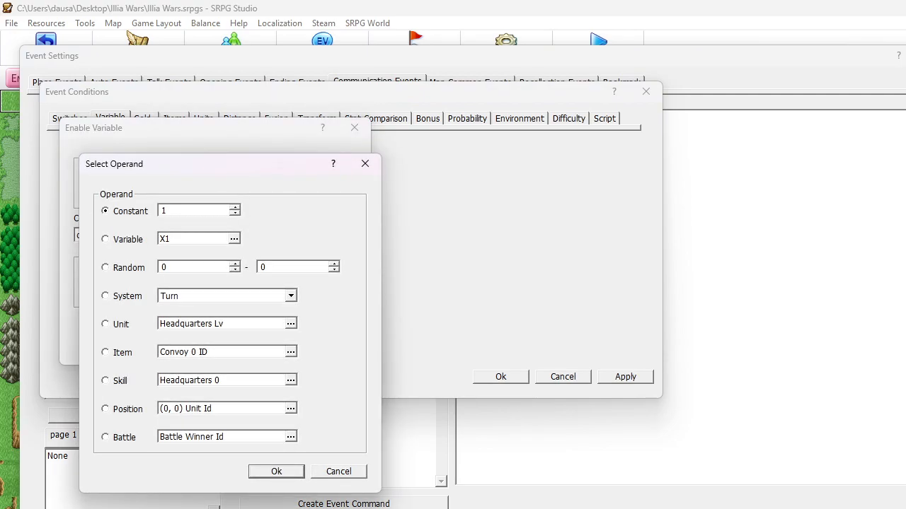
pyautogui.write('100')
pyautogui.press('Return')
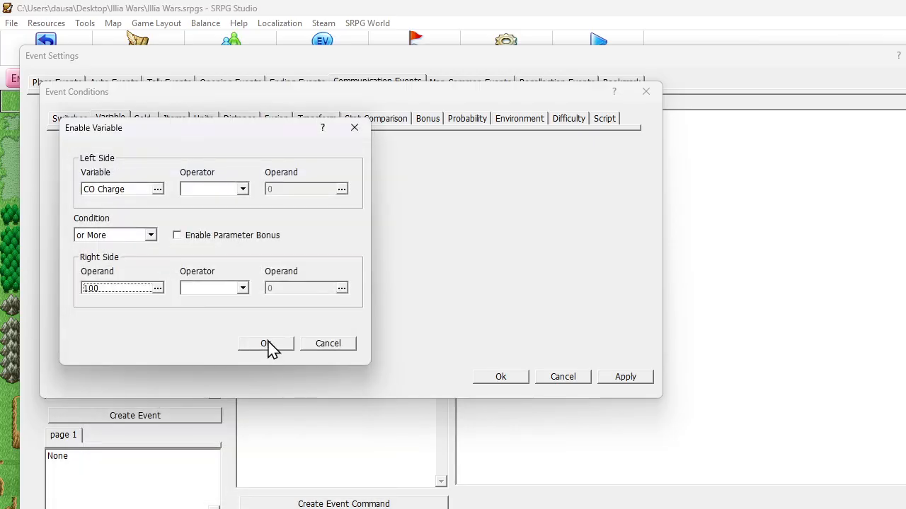
pyautogui.click(267, 345)
pyautogui.click(484, 380)
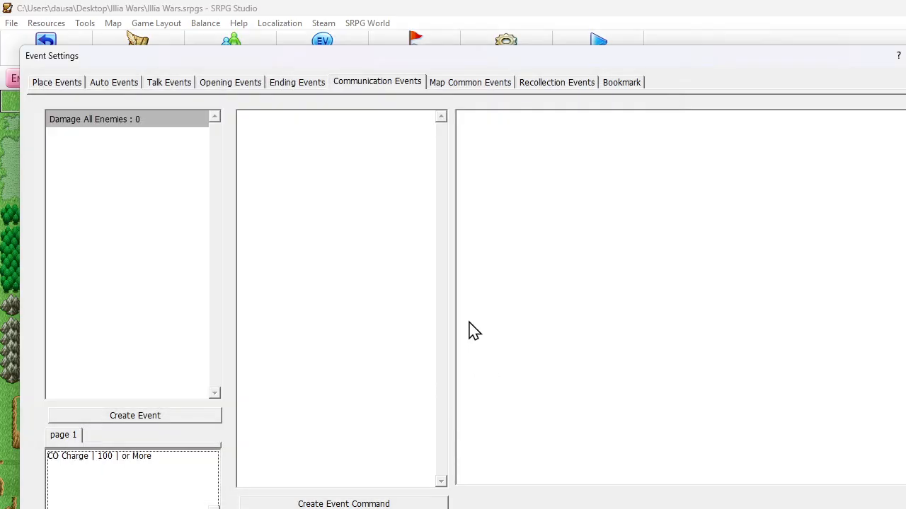
# Start an Extensive Command in the Damage All Enemies event and filter it to Enemy units only
pyautogui.click(303, 136)
pyautogui.rightClick(283, 127)
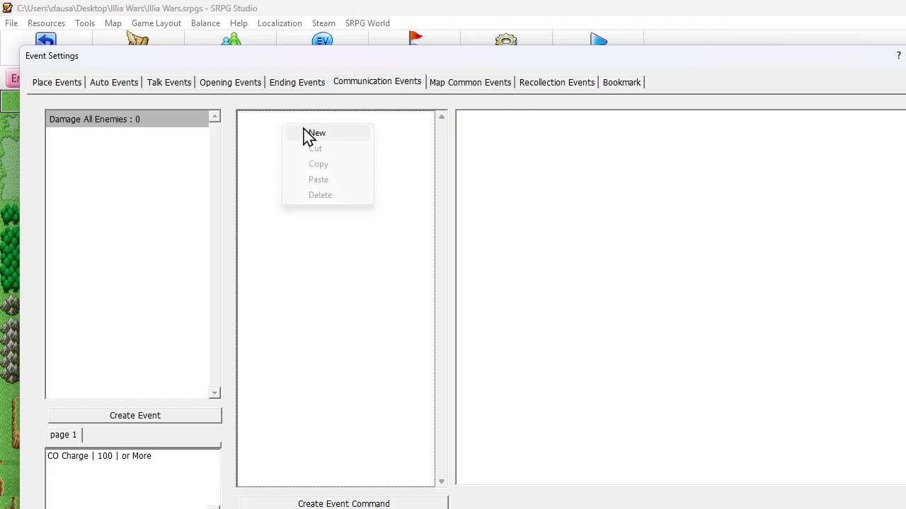
pyautogui.click(313, 134)
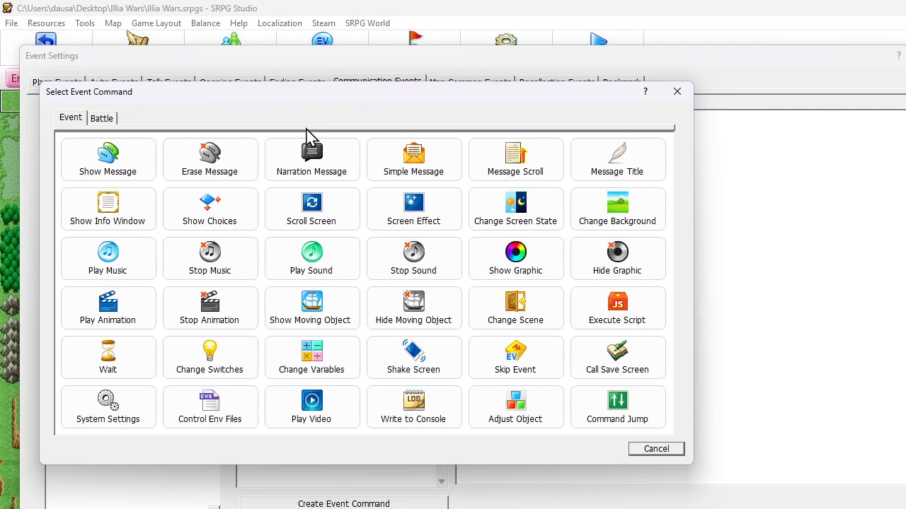
pyautogui.click(101, 120)
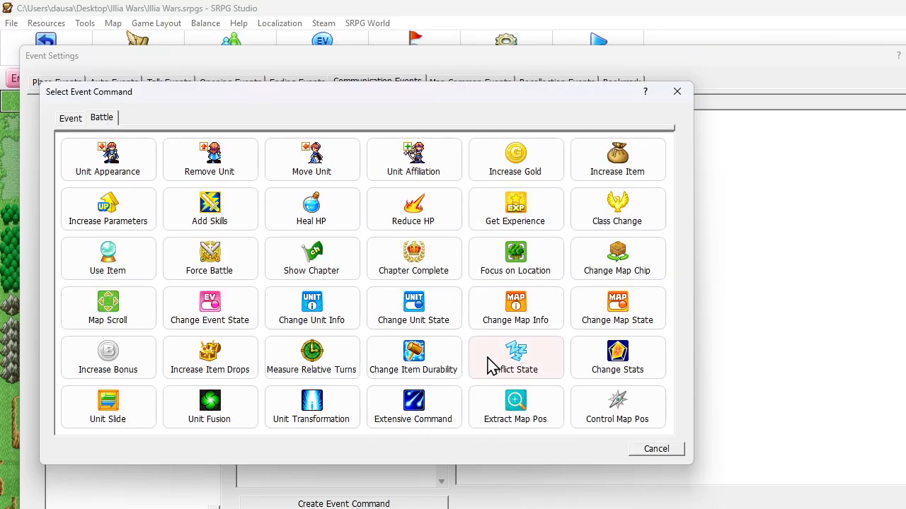
pyautogui.click(433, 409)
pyautogui.click(142, 177)
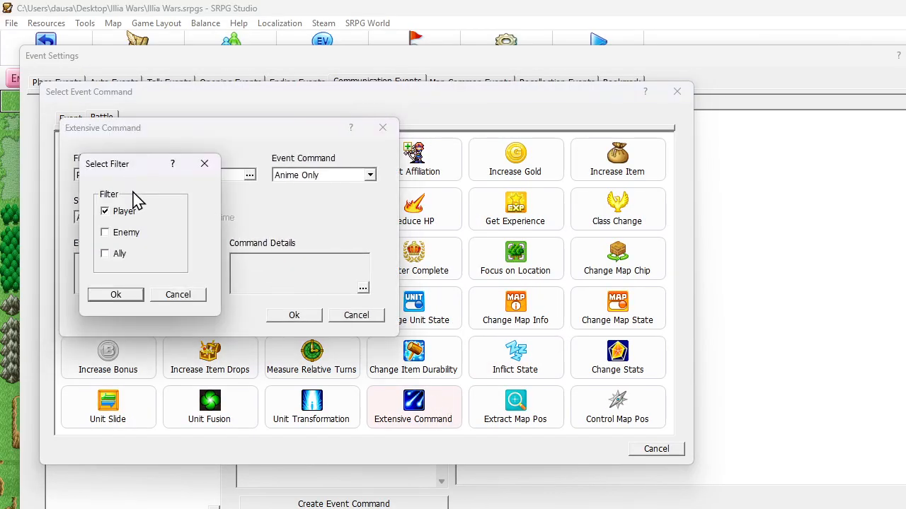
pyautogui.click(106, 233)
pyautogui.click(105, 212)
pyautogui.click(135, 297)
# Make the Extensive Command perform Reduce HP, keeping its range at All
pyautogui.click(299, 176)
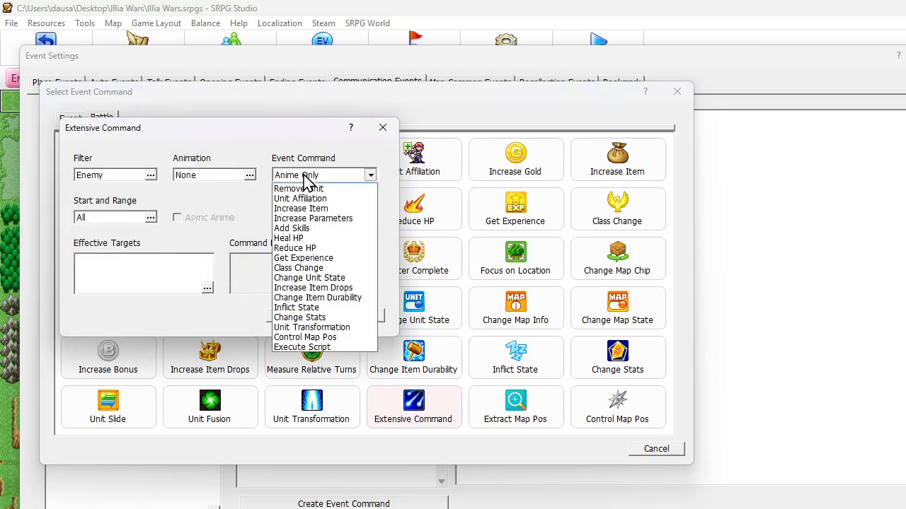
pyautogui.click(306, 259)
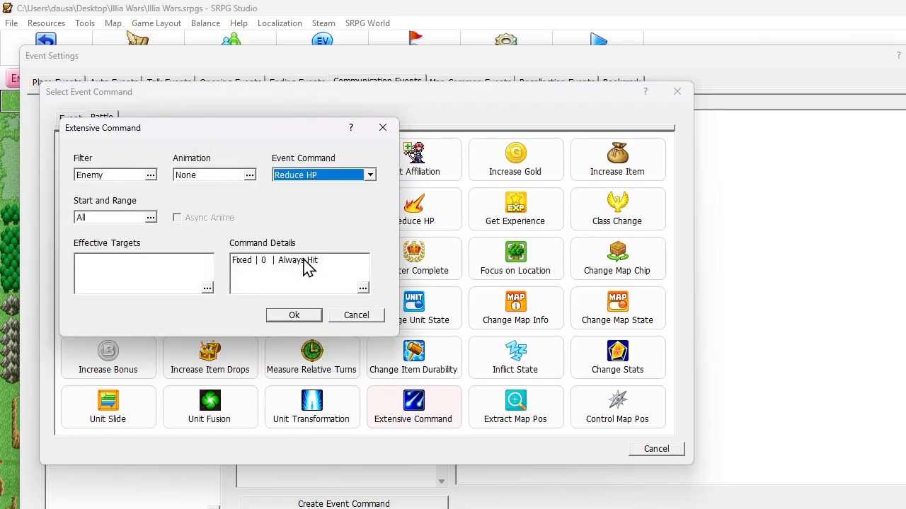
pyautogui.click(129, 221)
pyautogui.doubleClick(134, 226)
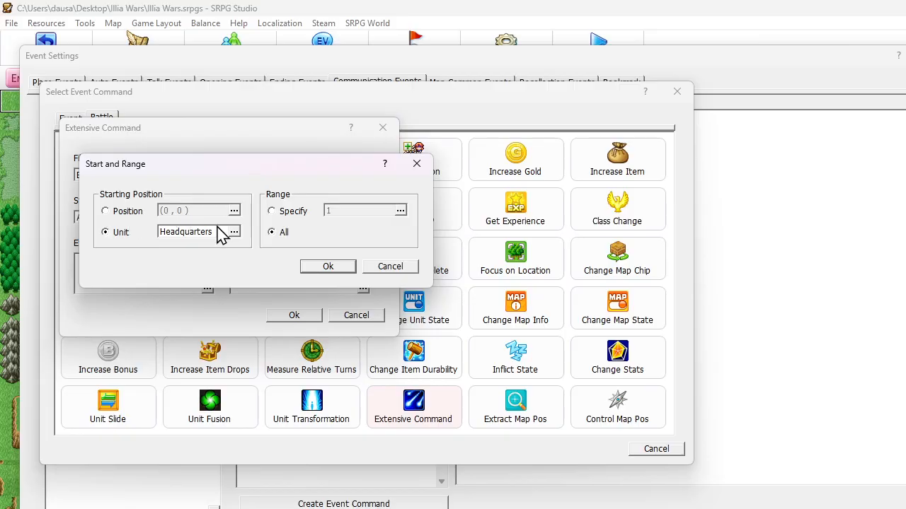
pyautogui.click(331, 269)
# Set the Reduce HP damage to a fixed constant of 20 and add the Extensive Command to the event
pyautogui.doubleClick(270, 264)
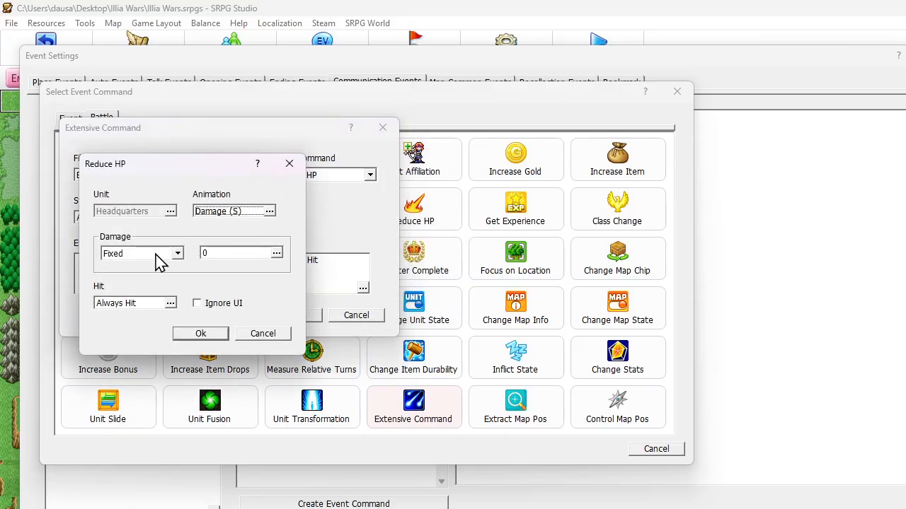
pyautogui.doubleClick(213, 254)
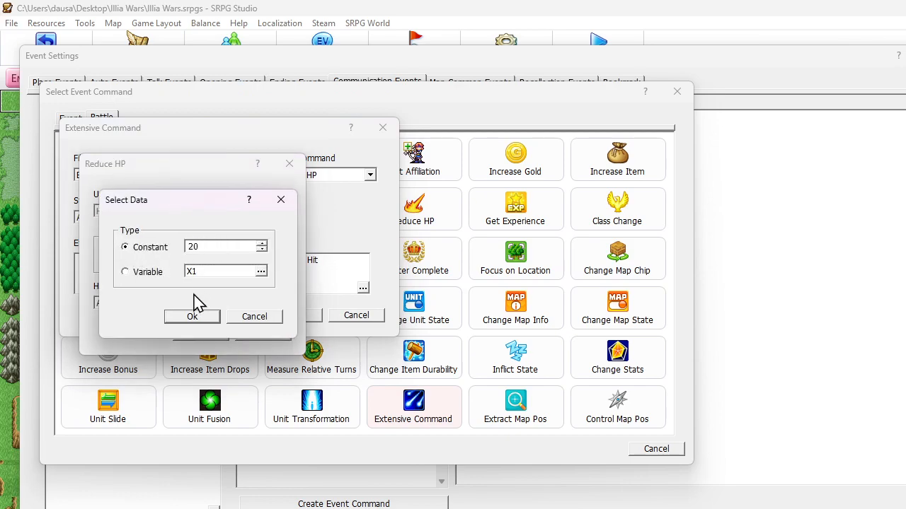
pyautogui.click(193, 316)
pyautogui.click(205, 338)
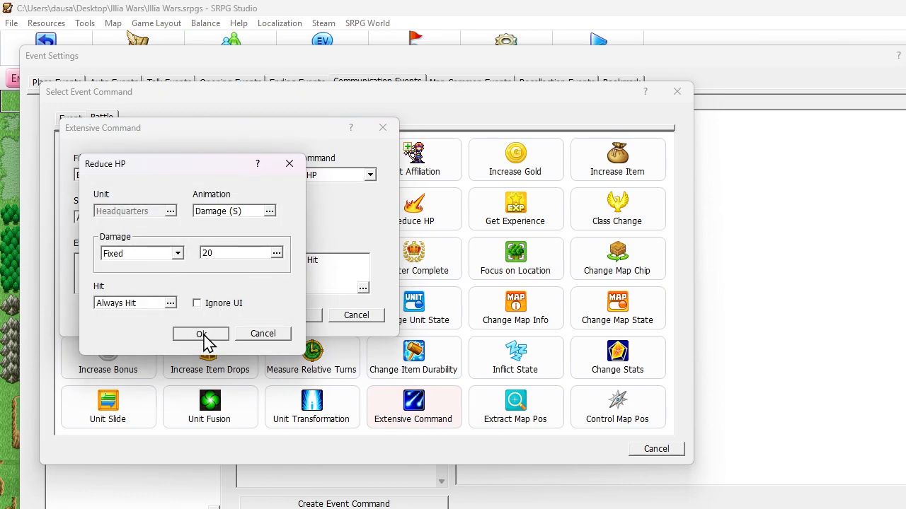
pyautogui.click(308, 178)
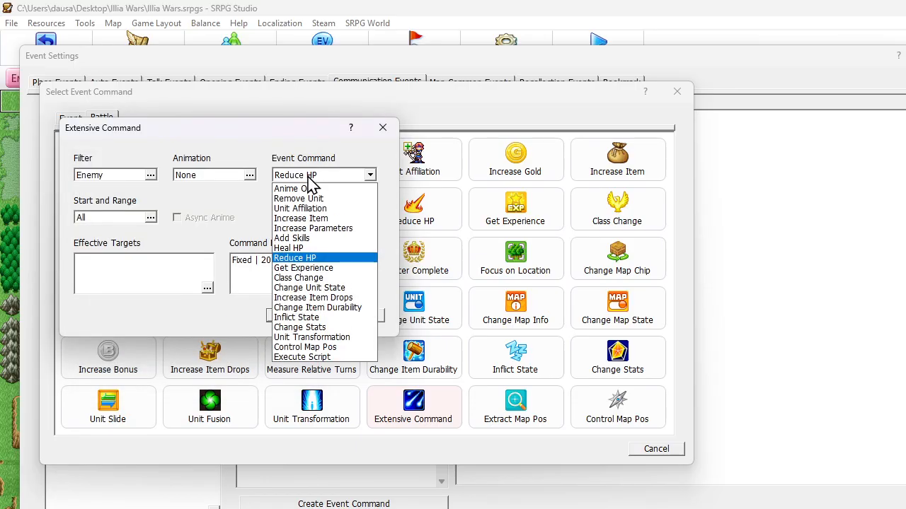
pyautogui.click(309, 178)
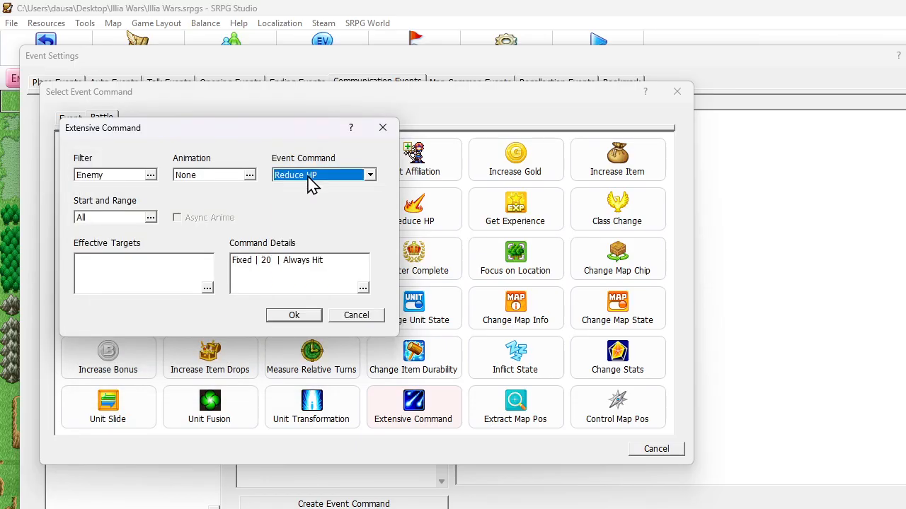
pyautogui.click(293, 324)
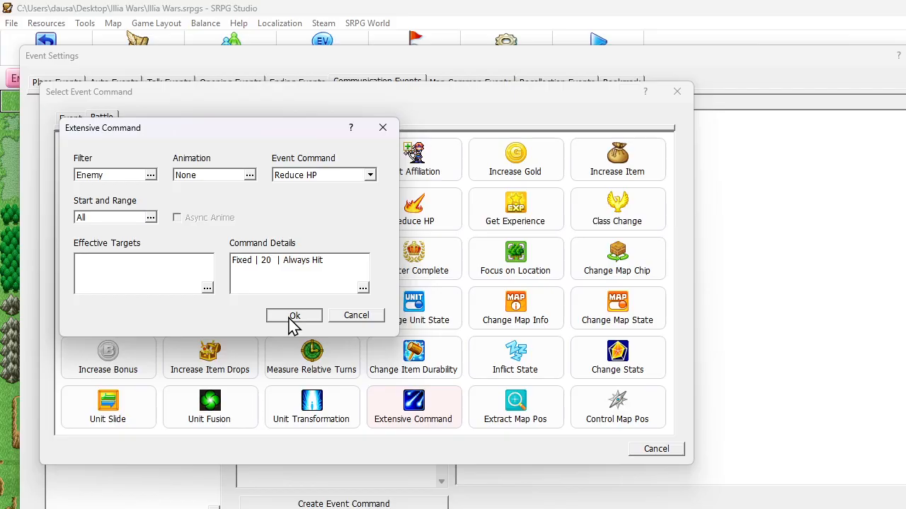
pyautogui.click(294, 324)
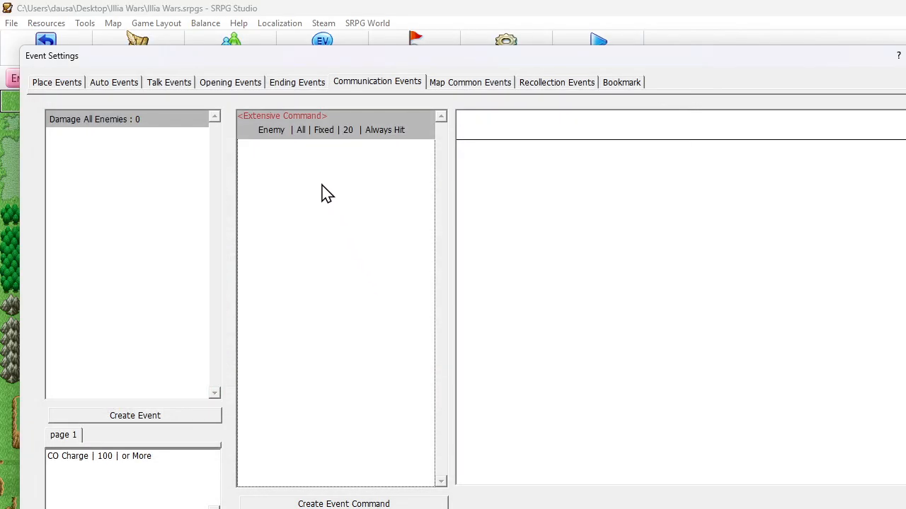
pyautogui.rightClick(296, 167)
pyautogui.click(309, 168)
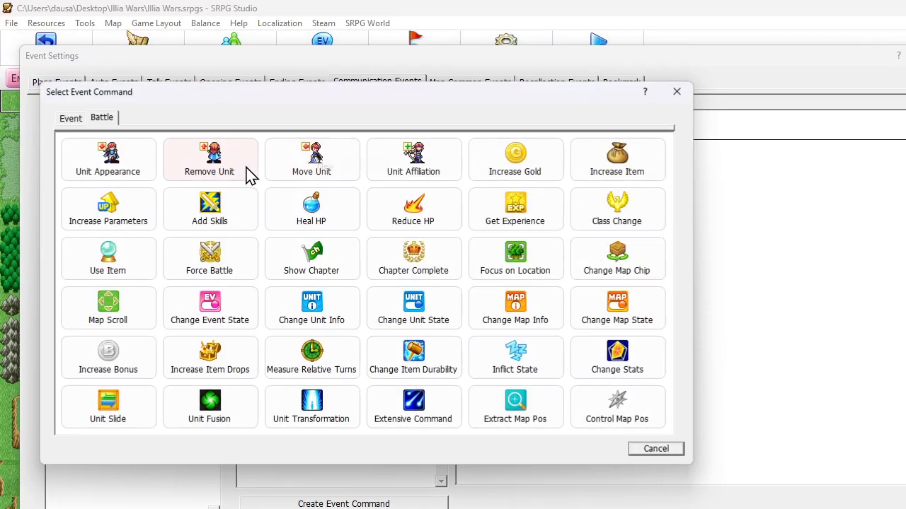
pyautogui.click(205, 309)
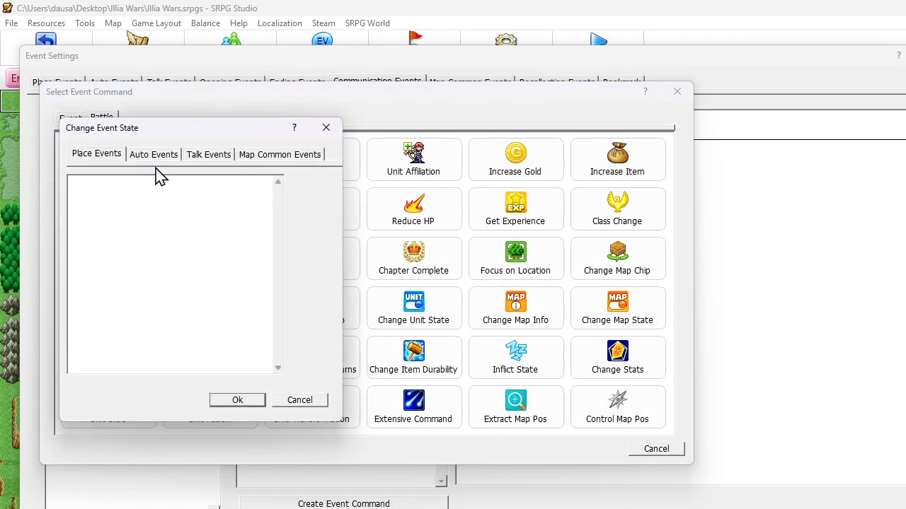
pyautogui.click(300, 400)
pyautogui.click(660, 451)
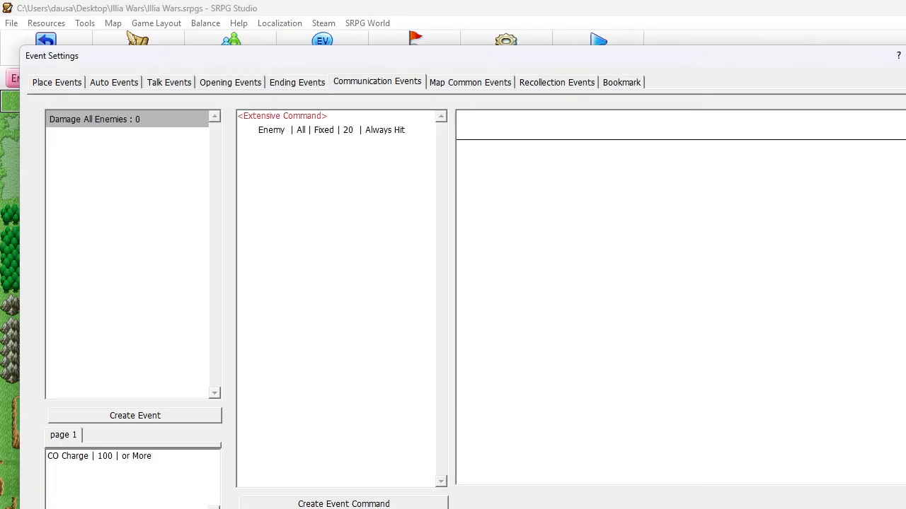
# Run a new map test and open the in-game map menu to check its available commands
pyautogui.press('Escape')
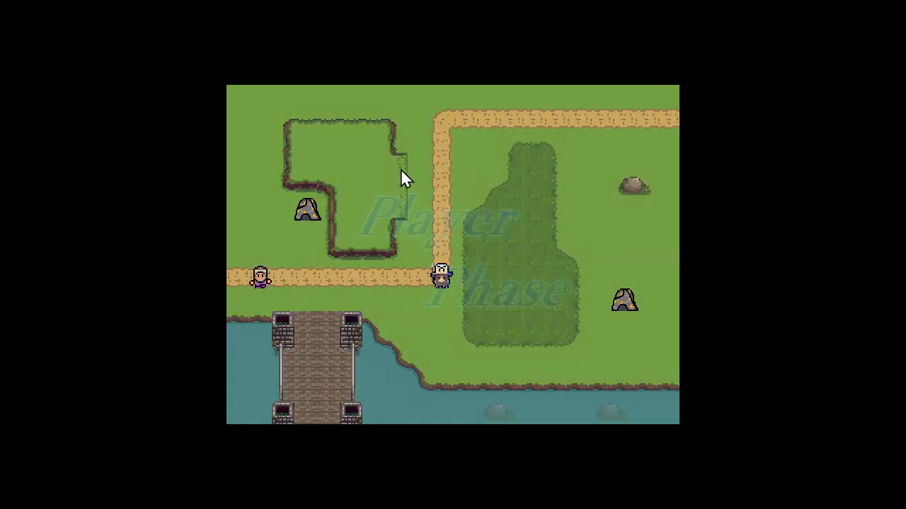
pyautogui.click(313, 152)
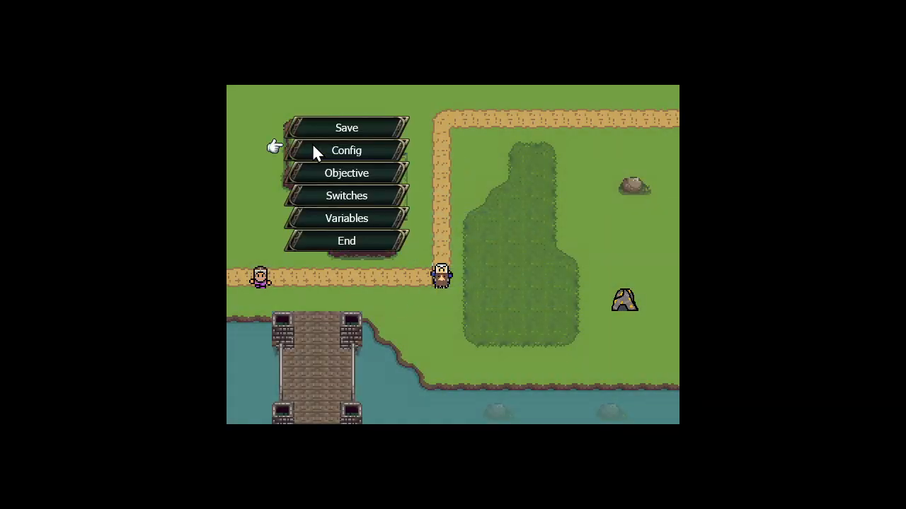
# Close the in-game map menu and quit the map test to return to the map editor
pyautogui.rightClick(456, 105)
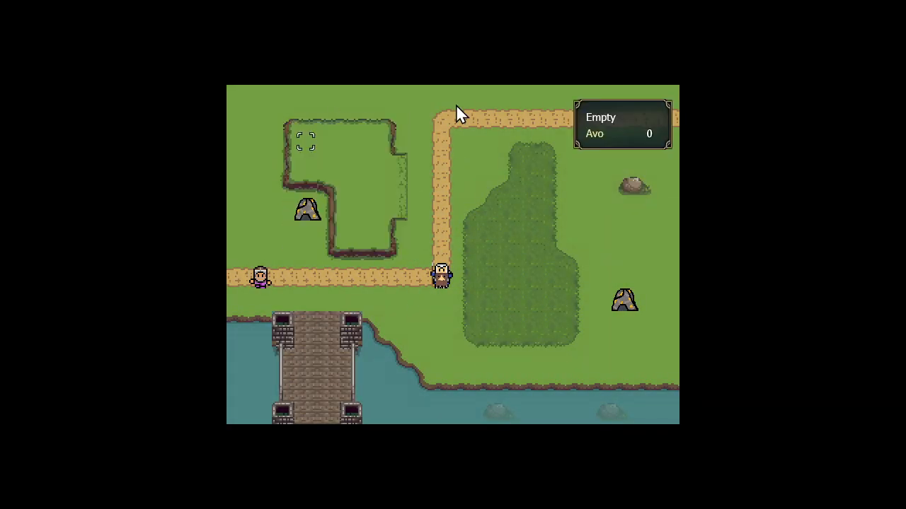
pyautogui.press('Escape')
pyautogui.press('Left')
pyautogui.press('Return')
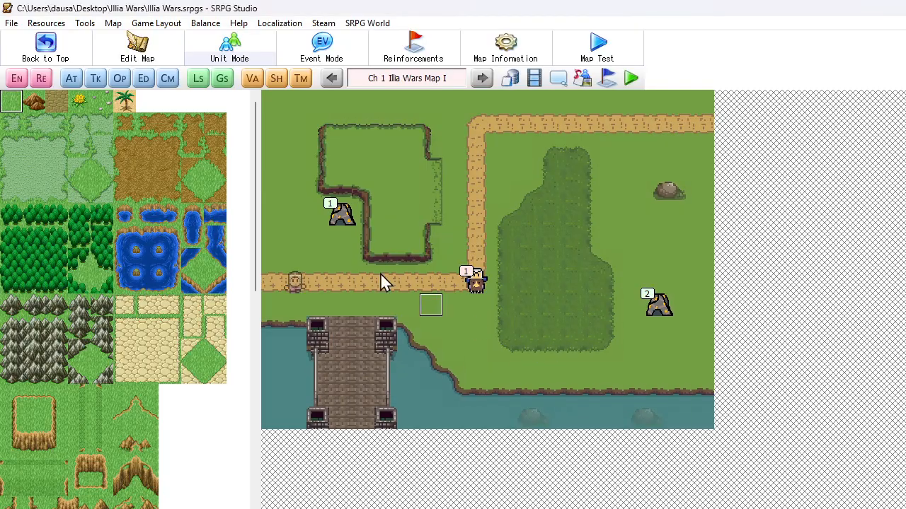
# In the Command Layout's Map Commands, make the Info command display only when the CO Power Notify switch is on
pyautogui.click(174, 23)
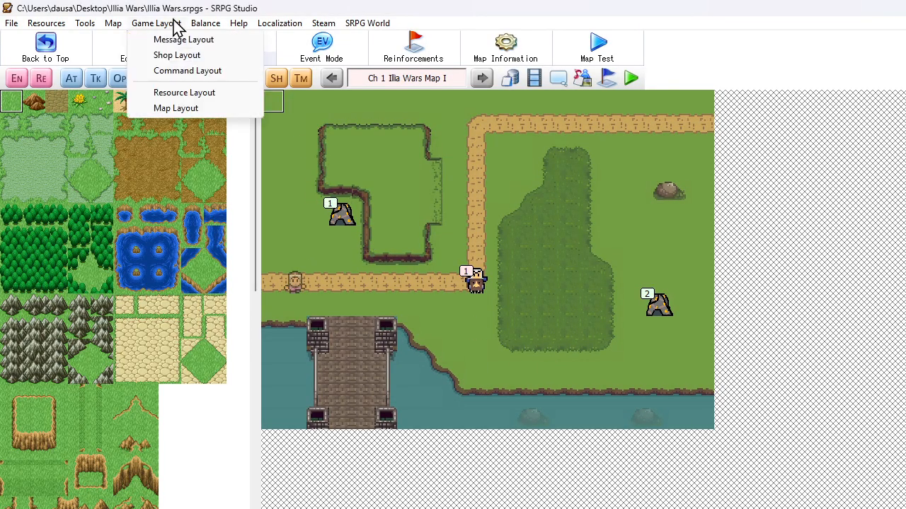
pyautogui.click(182, 71)
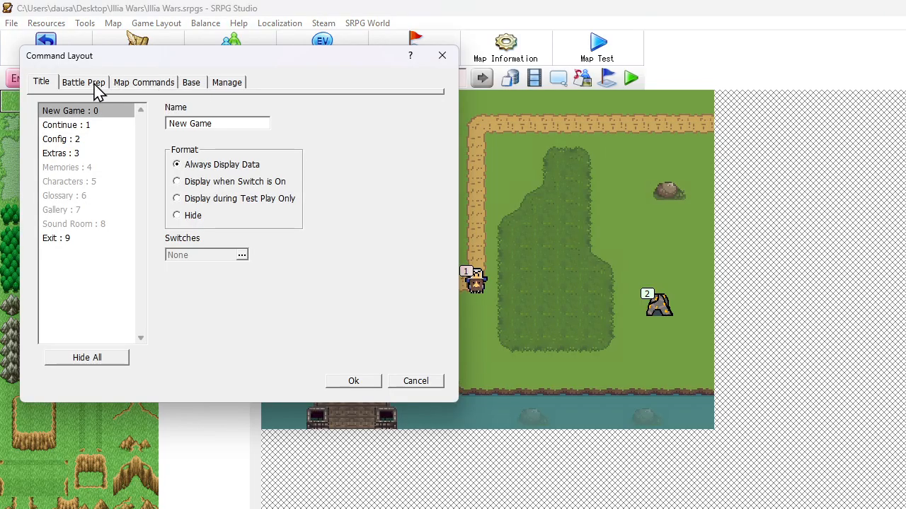
pyautogui.click(126, 85)
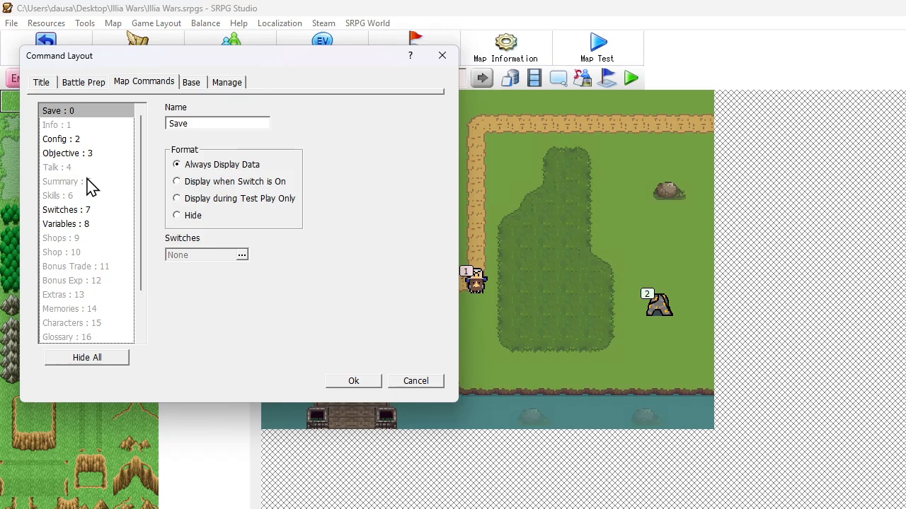
pyautogui.click(53, 125)
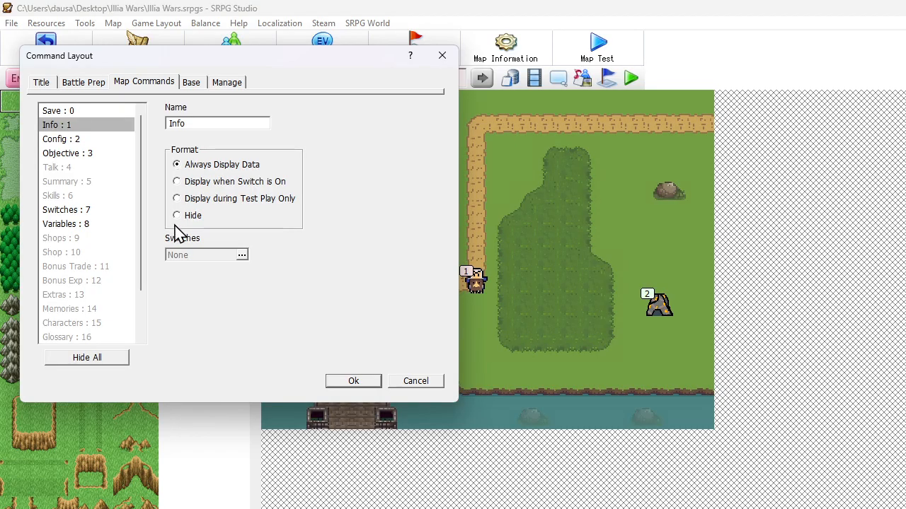
pyautogui.click(178, 183)
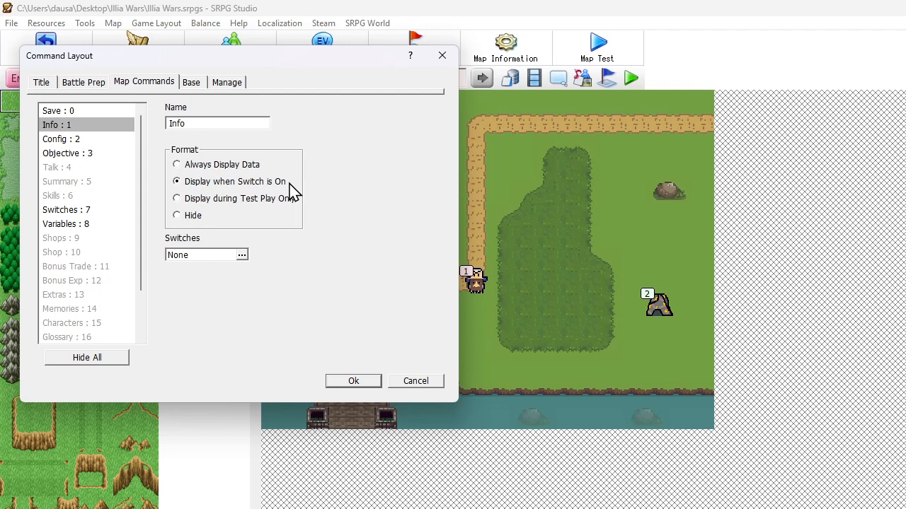
pyautogui.click(225, 257)
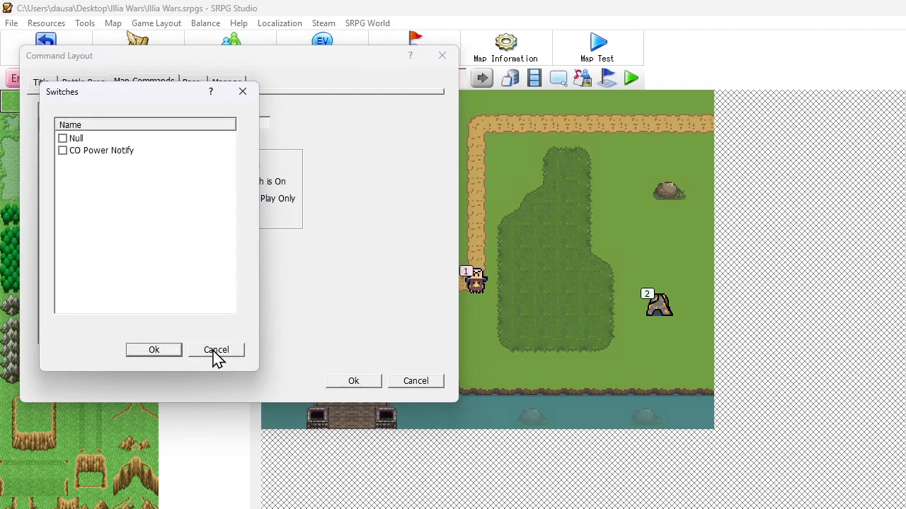
pyautogui.click(63, 150)
pyautogui.click(150, 350)
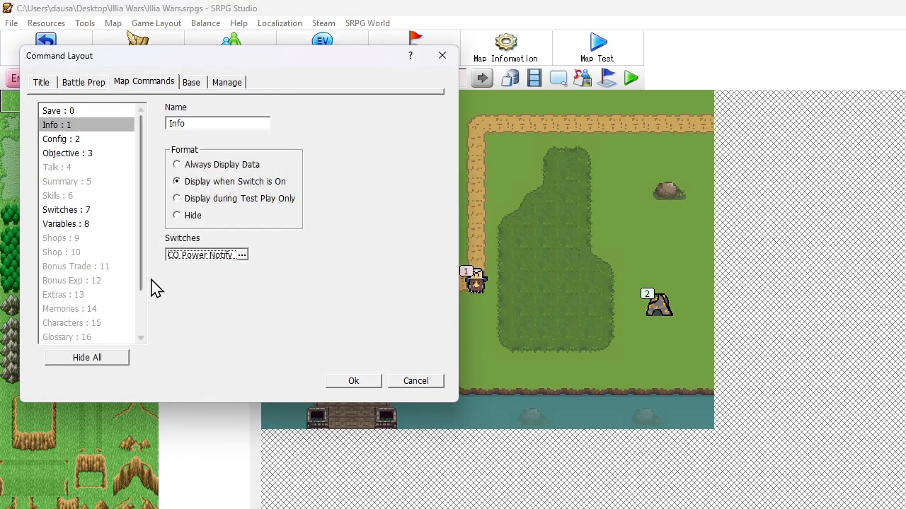
# Rename the Info map command as CO Power and apply the command layout
pyautogui.click(199, 126)
pyautogui.moveTo(189, 125); pyautogui.dragTo(17, 160)
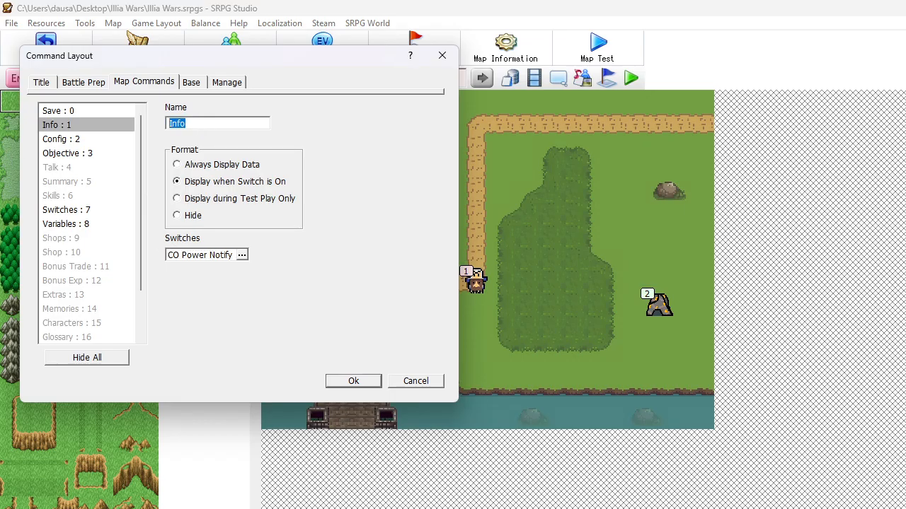
pyautogui.write('Damage AI')
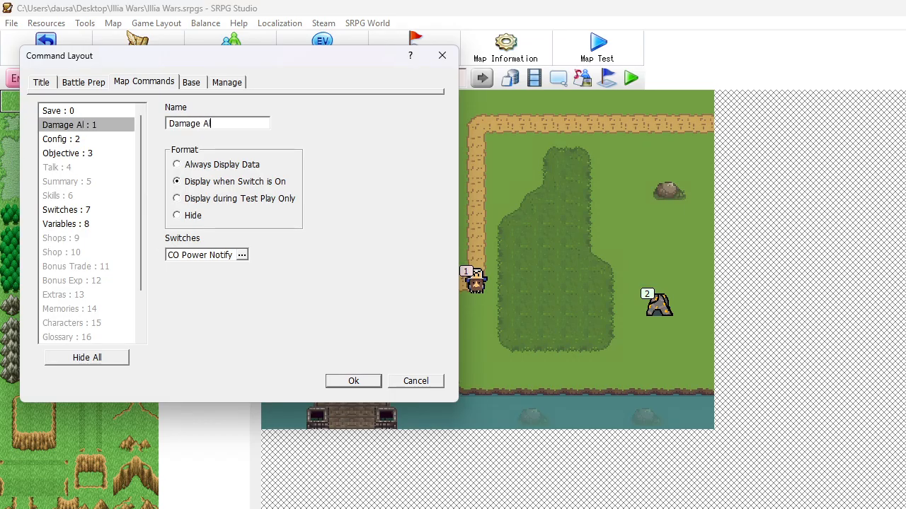
pyautogui.press('BackSpace')
pyautogui.press('BackSpace')
pyautogui.press('BackSpace')
pyautogui.press('BackSpace')
pyautogui.press('BackSpace')
pyautogui.press('BackSpace')
pyautogui.press('BackSpace')
pyautogui.press('BackSpace')
pyautogui.press('BackSpace')
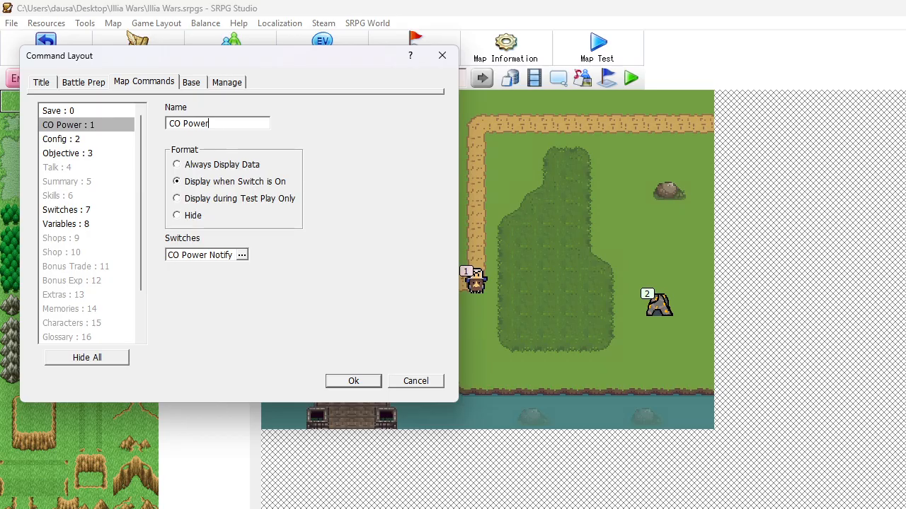
pyautogui.click(348, 377)
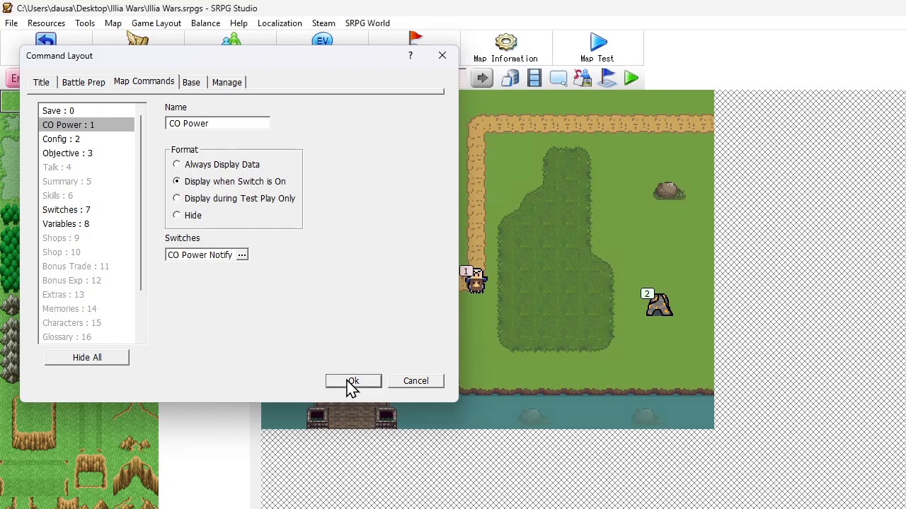
# Start a new map test, move the Worker directly below the nearest gold mine and harvest gold
pyautogui.click(621, 49)
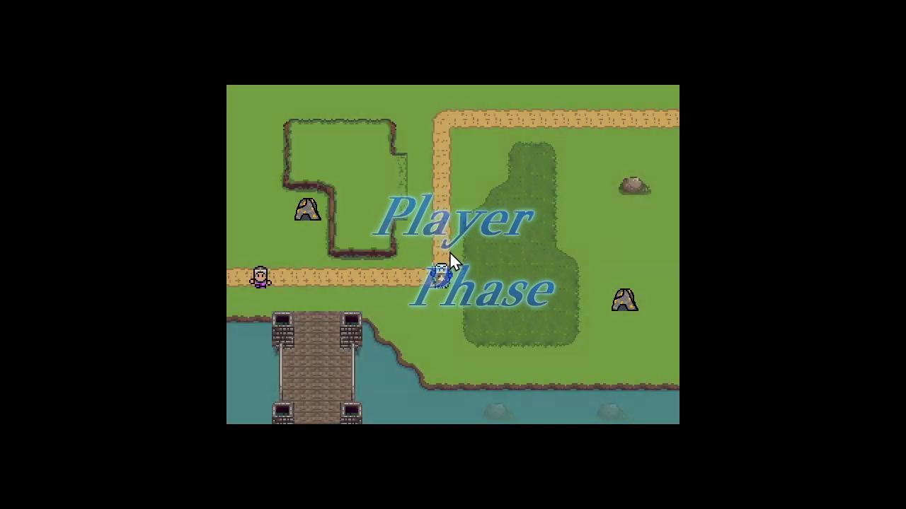
pyautogui.click(266, 276)
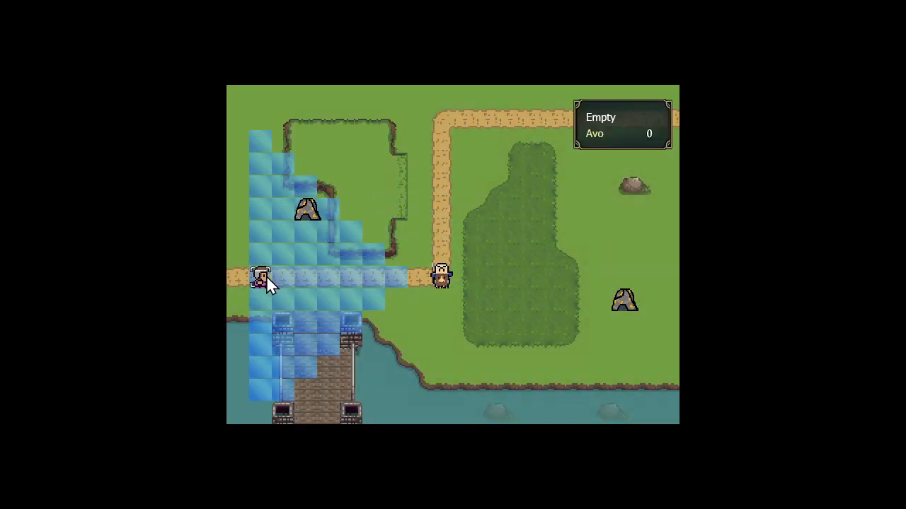
pyautogui.click(310, 232)
pyautogui.click(406, 257)
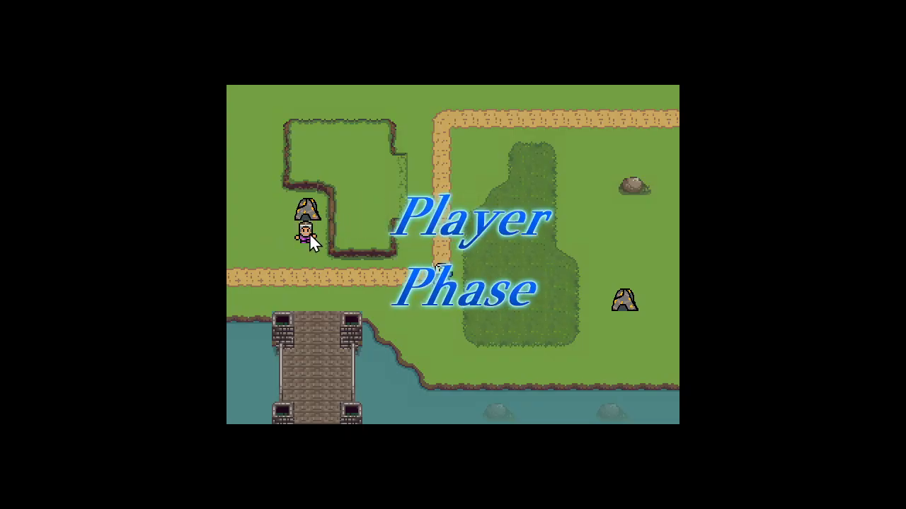
# Harvest gold with the Worker from the same tile for three more turns
pyautogui.click(307, 237)
pyautogui.click(307, 239)
pyautogui.click(365, 265)
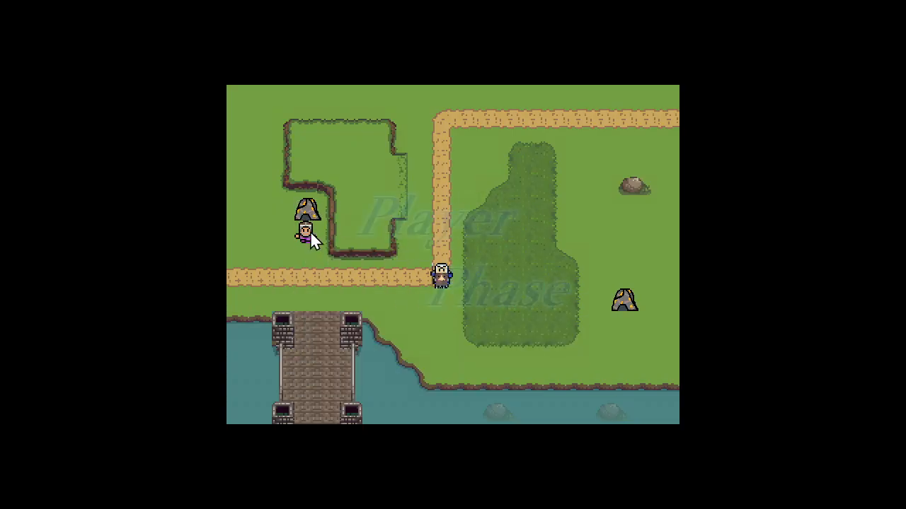
pyautogui.click(309, 237)
pyautogui.click(309, 236)
pyautogui.click(348, 262)
pyautogui.click(307, 234)
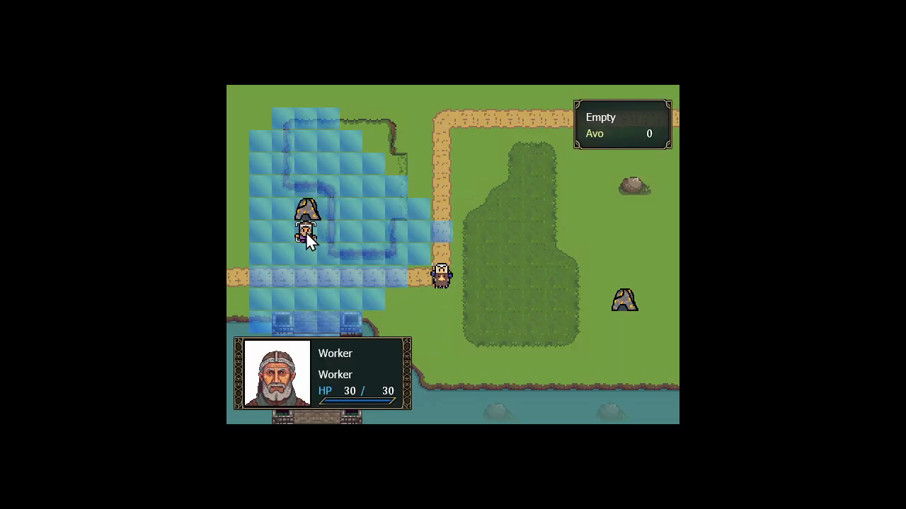
pyautogui.click(305, 234)
pyautogui.click(347, 261)
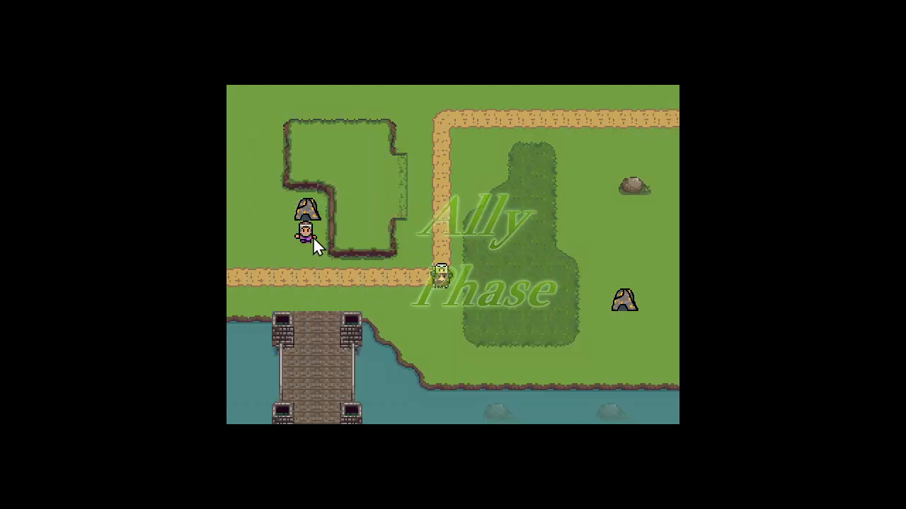
# Have the Worker build a Barracks on the tile directly below it
pyautogui.click(309, 239)
pyautogui.click(309, 239)
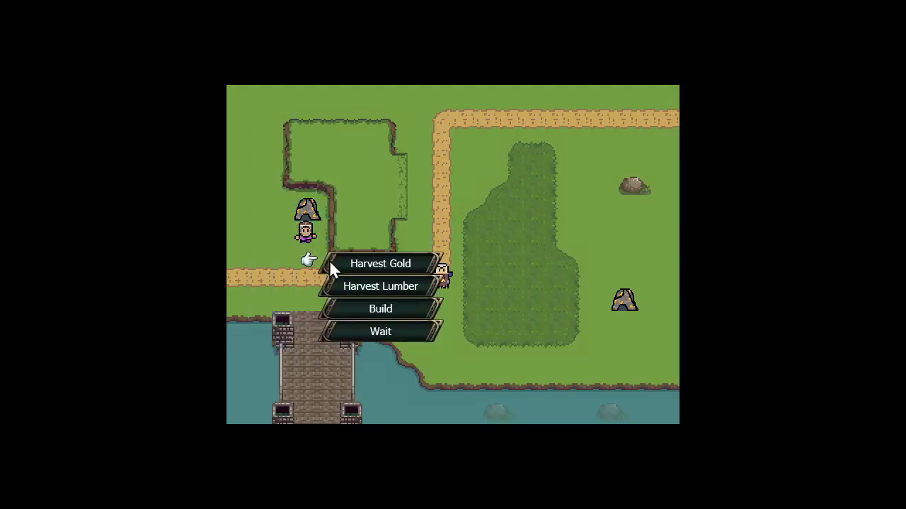
pyautogui.click(364, 308)
pyautogui.click(308, 254)
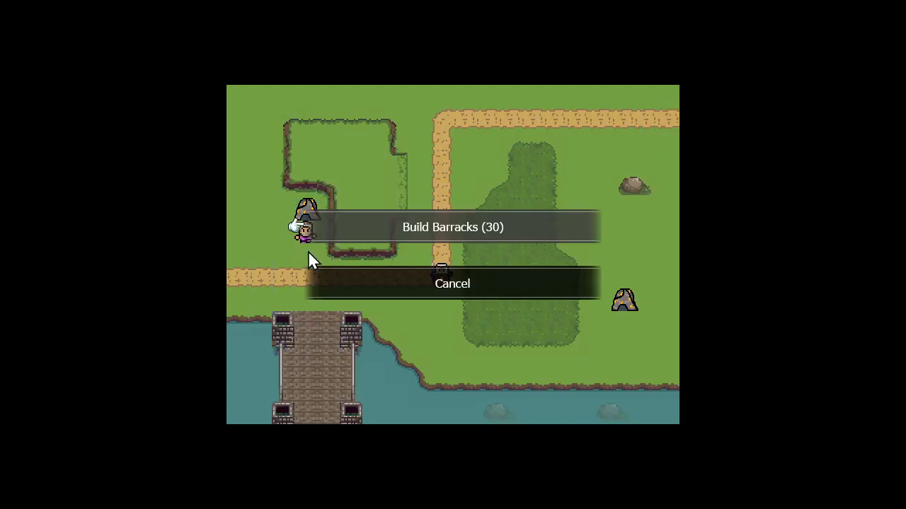
pyautogui.click(368, 238)
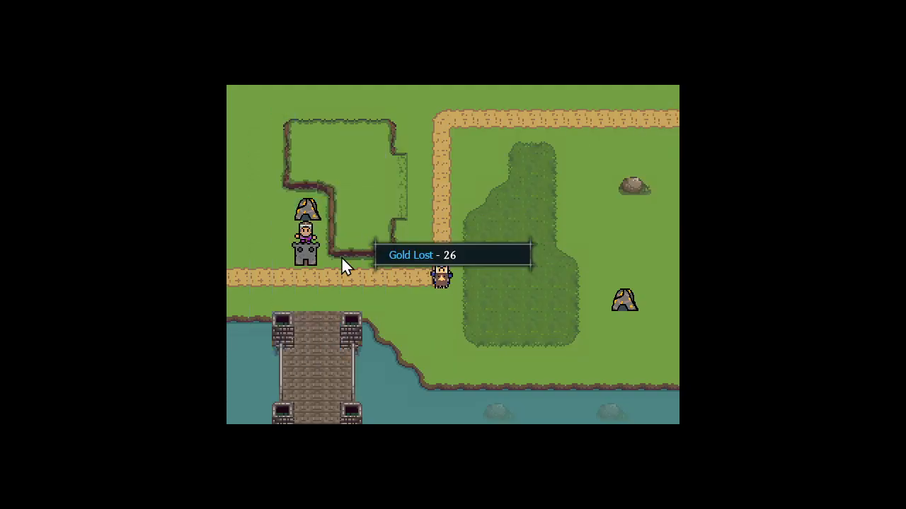
# Train a unit from the Barracks and place it on the road tile directly below
pyautogui.click(304, 256)
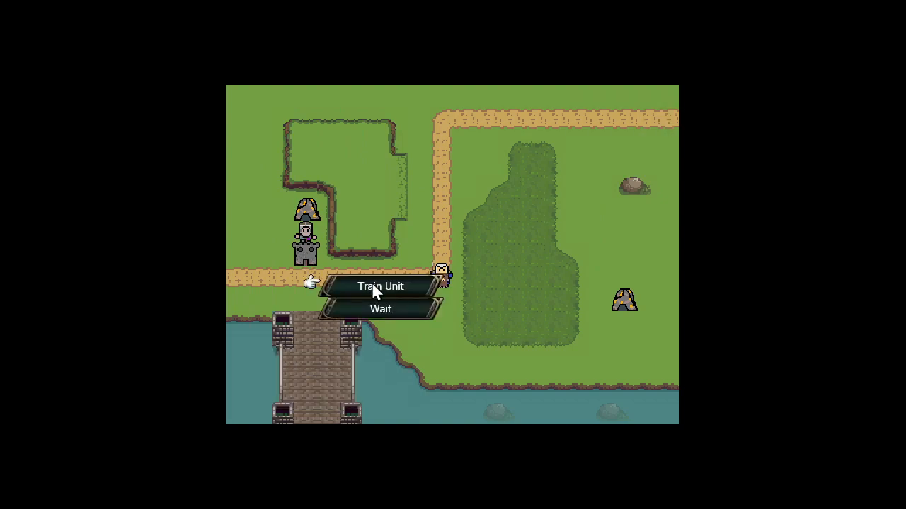
pyautogui.click(372, 285)
pyautogui.click(304, 279)
pyautogui.click(394, 231)
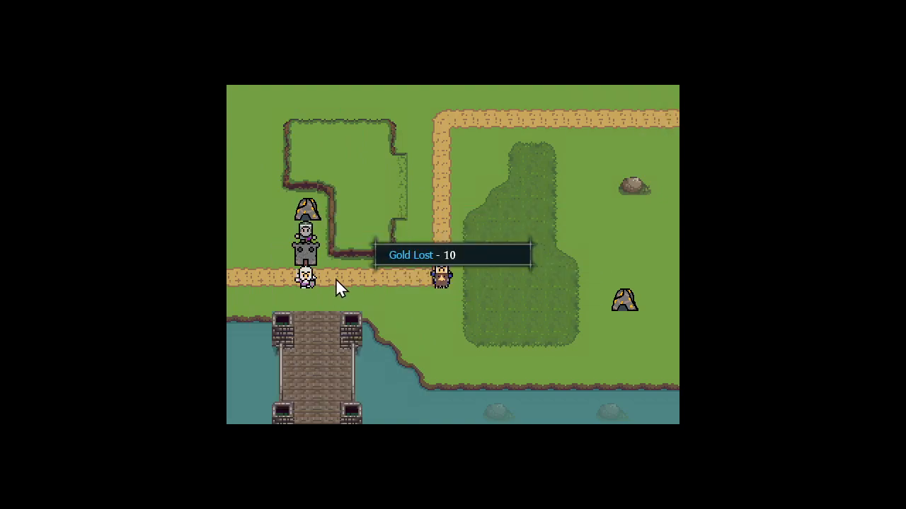
# Move the trained unit along the road beside the enemy and attack it over two turns to charge the CO power
pyautogui.click(418, 277)
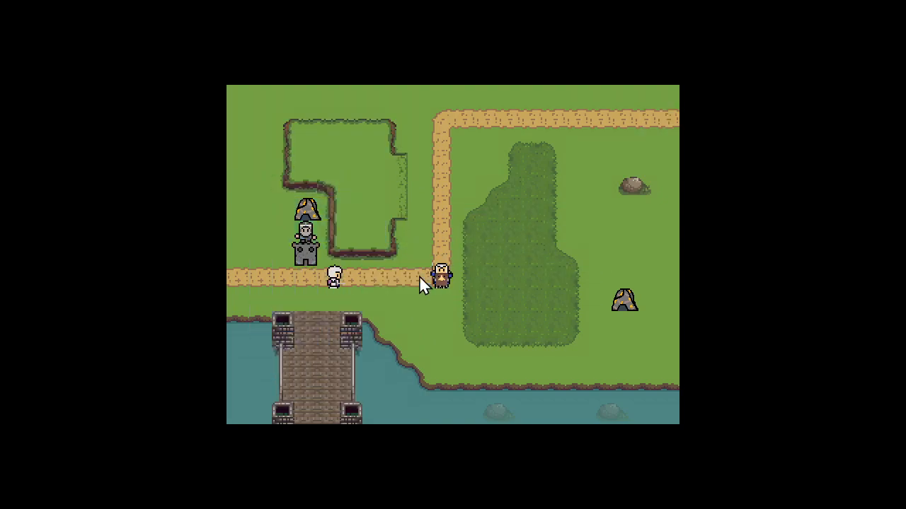
pyautogui.click(480, 309)
pyautogui.click(440, 276)
pyautogui.click(423, 278)
pyautogui.click(419, 277)
pyautogui.click(464, 306)
pyautogui.click(443, 274)
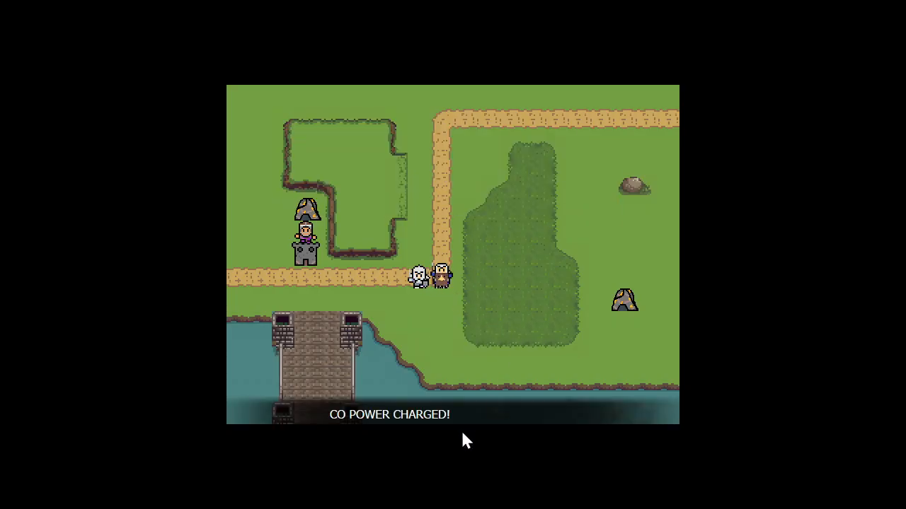
# Open the in-game map menu and choose the CO Power command to check its list of communication events
pyautogui.click(367, 285)
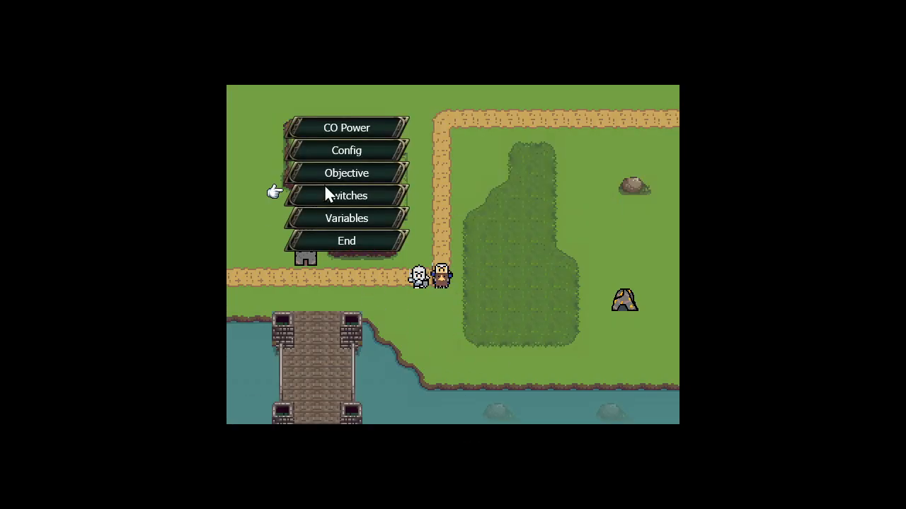
pyautogui.click(347, 135)
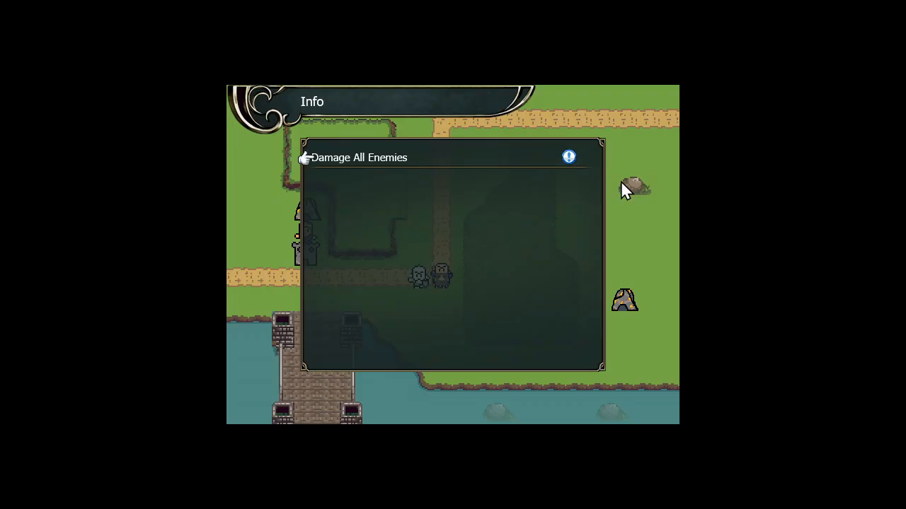
# Quit the running game test and review the commands and condition of the Damage All Enemies communication event
pyautogui.press('Escape')
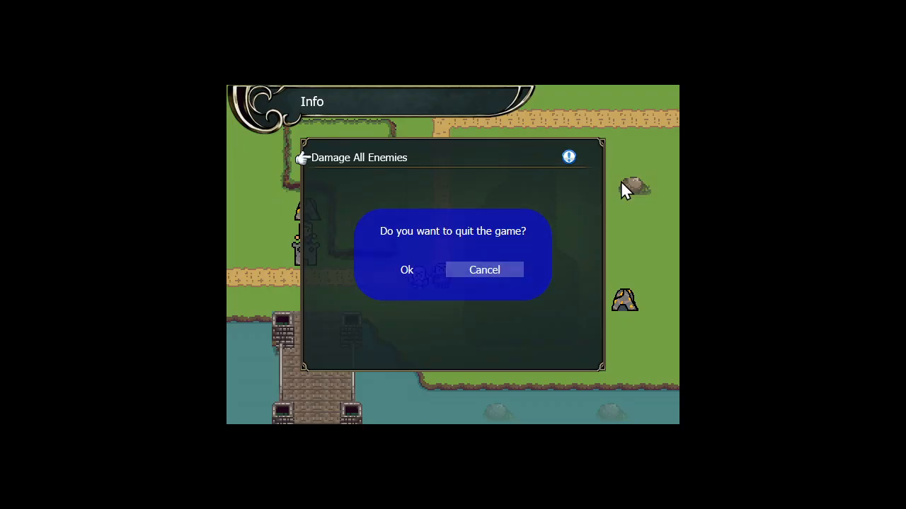
pyautogui.press('Left')
pyautogui.press('Return')
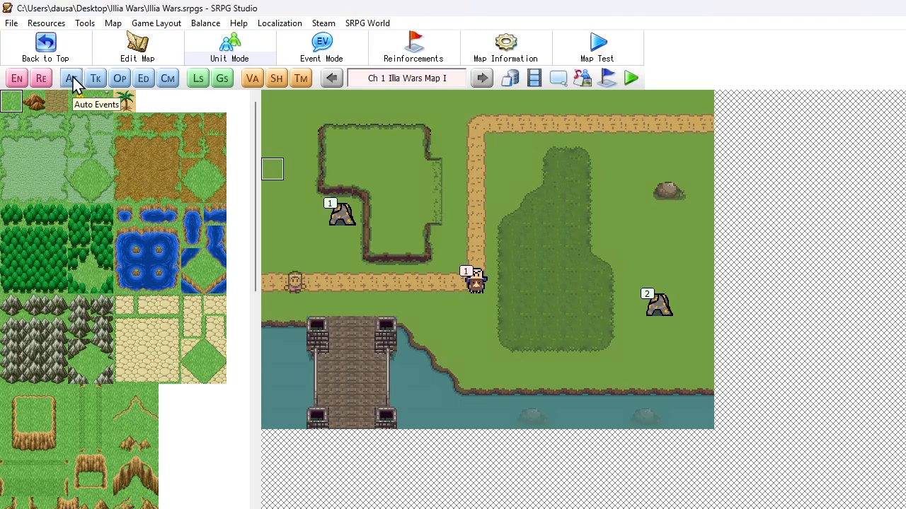
pyautogui.click(167, 85)
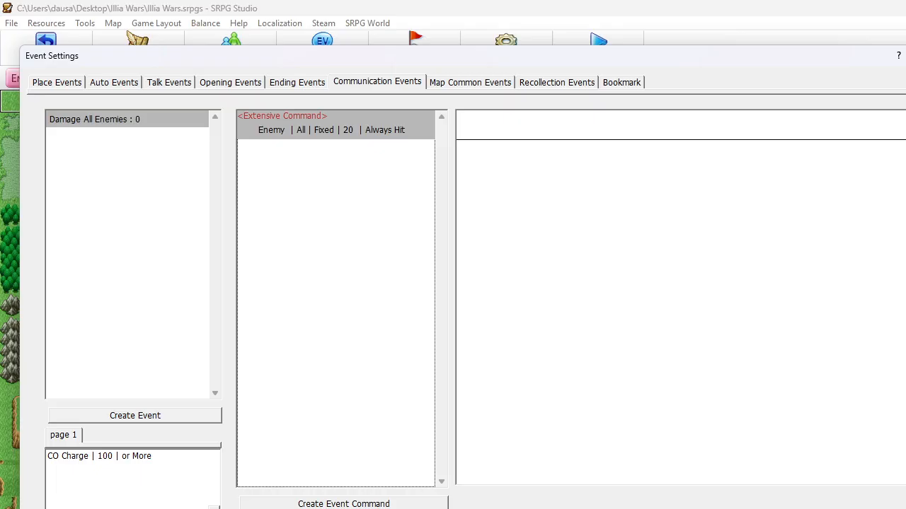
pyautogui.click(791, 508)
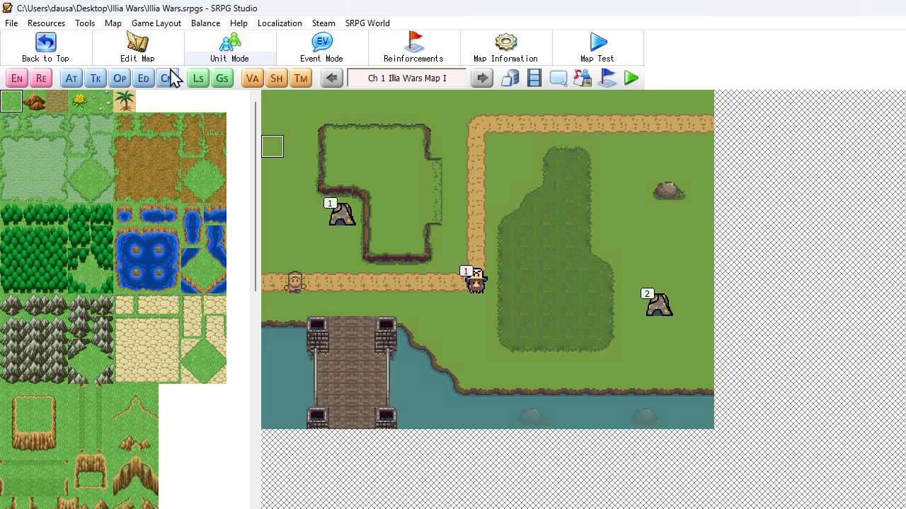
# Create a new global switch named "Damage All"
pyautogui.click(219, 80)
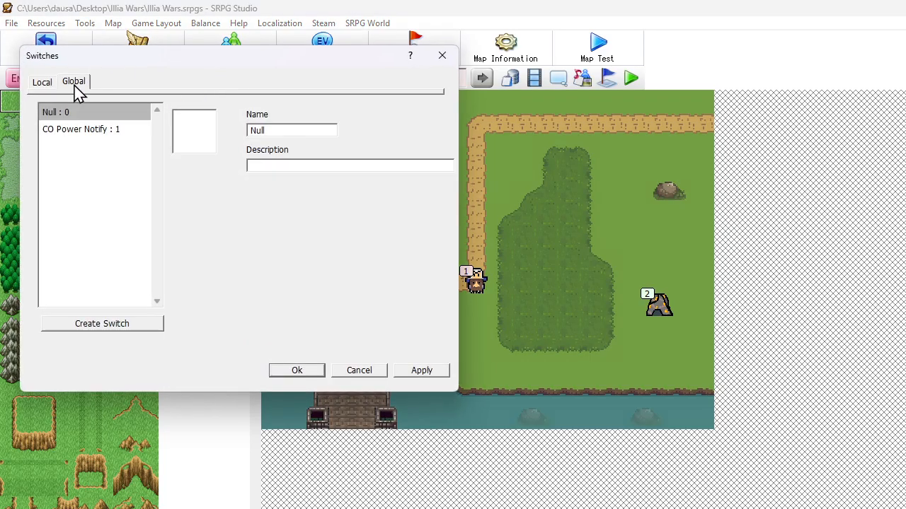
pyautogui.click(75, 131)
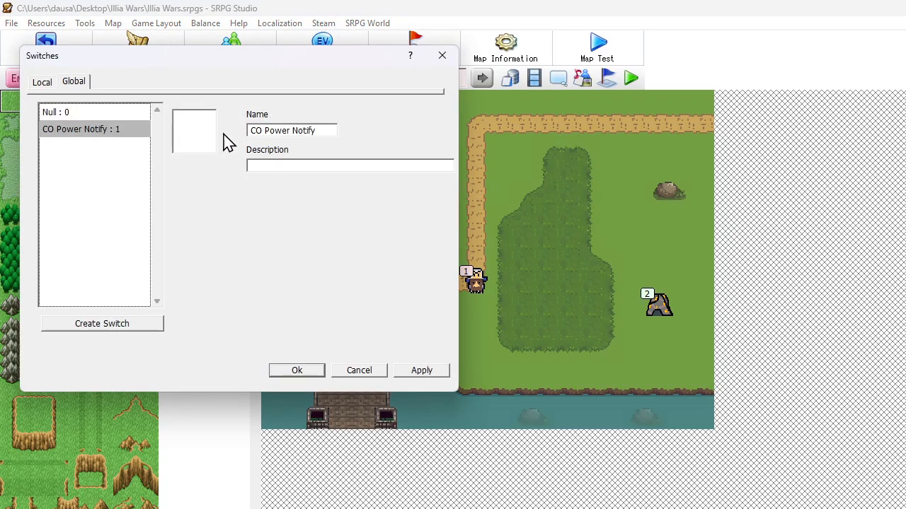
pyautogui.click(115, 322)
pyautogui.click(114, 149)
pyautogui.press('Tab')
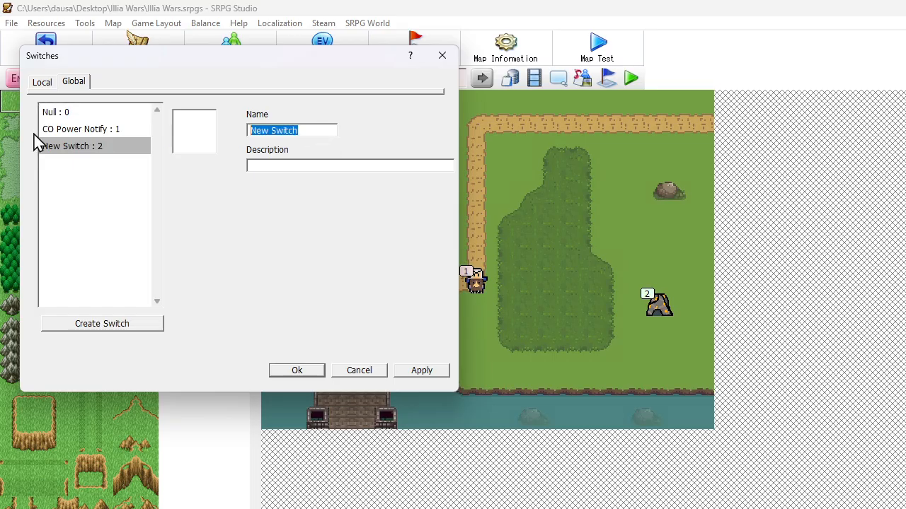
pyautogui.write('Damage All')
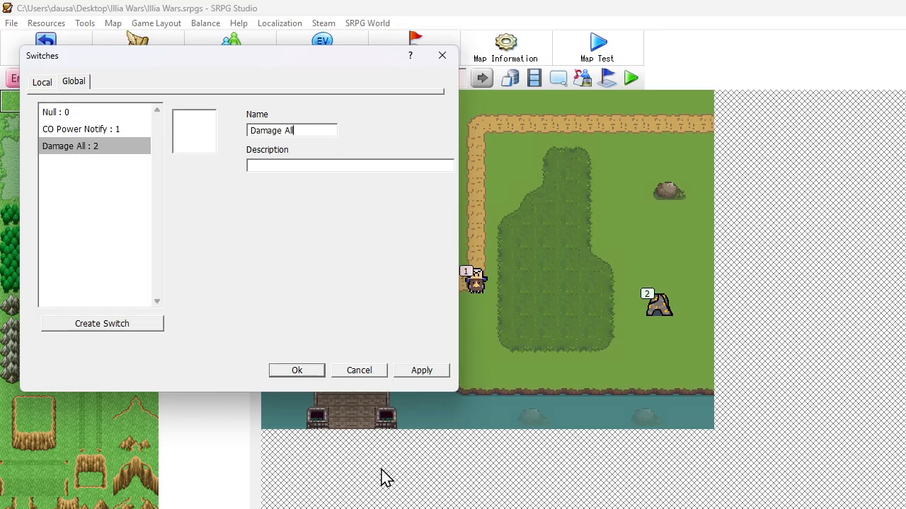
pyautogui.click(291, 371)
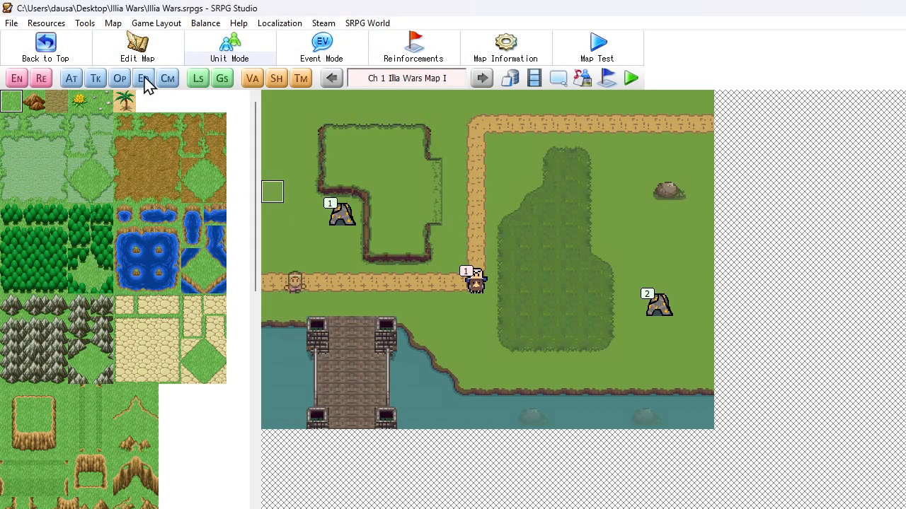
# Replace the Damage All Enemies communication event's Extensive Command with a Change Switches command turning the global switch Damage All on
pyautogui.click(166, 80)
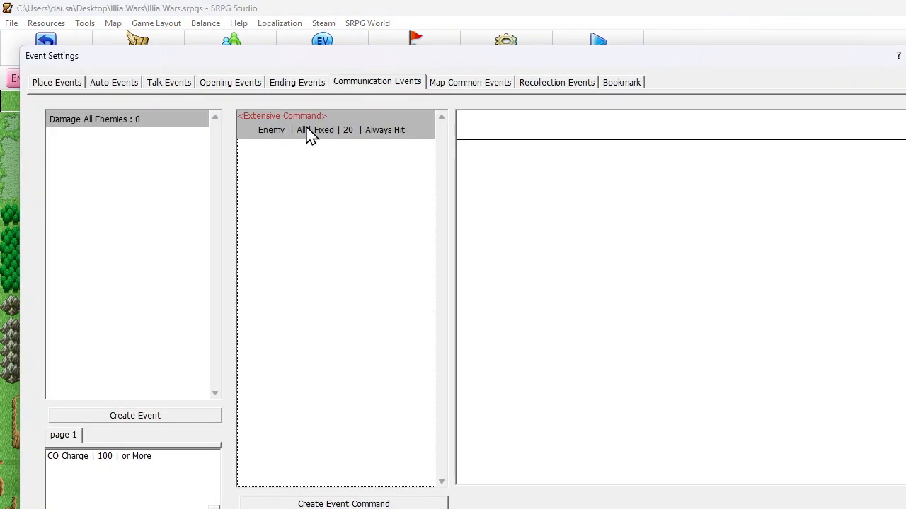
pyautogui.press('Delete')
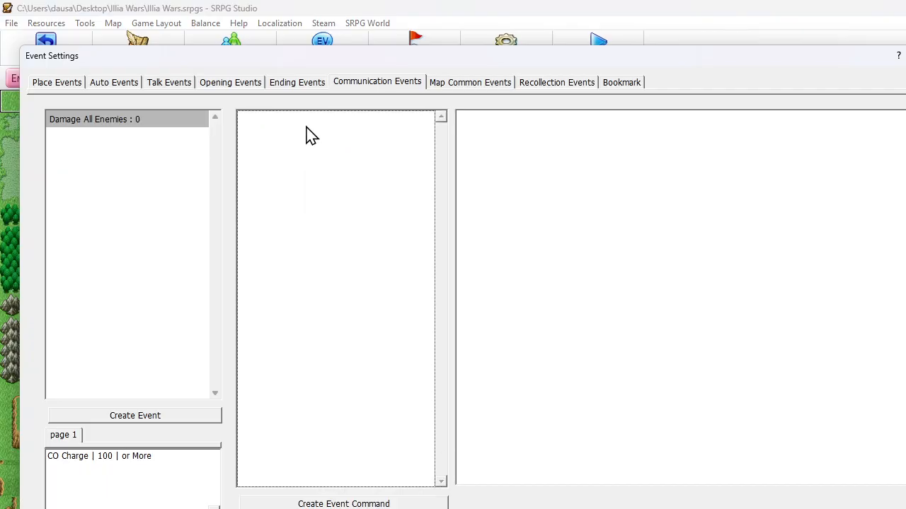
pyautogui.rightClick(309, 134)
pyautogui.click(325, 134)
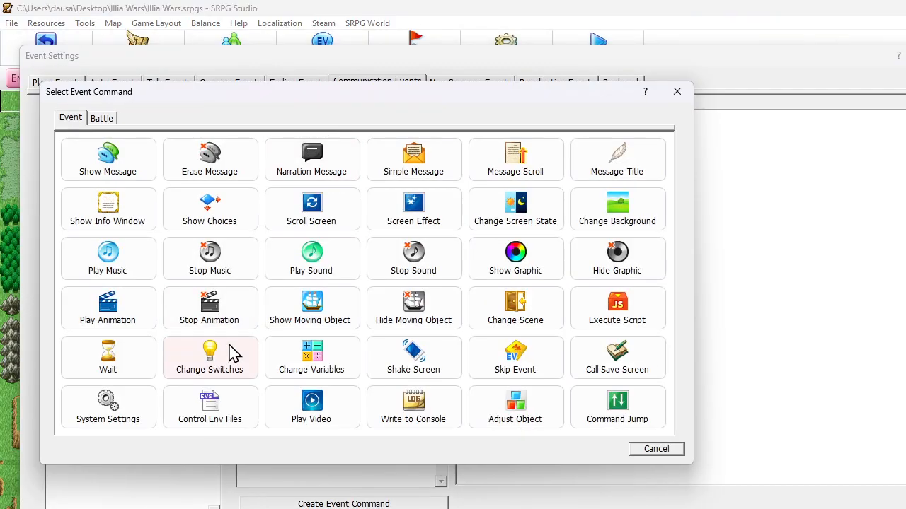
pyautogui.click(234, 353)
pyautogui.click(122, 155)
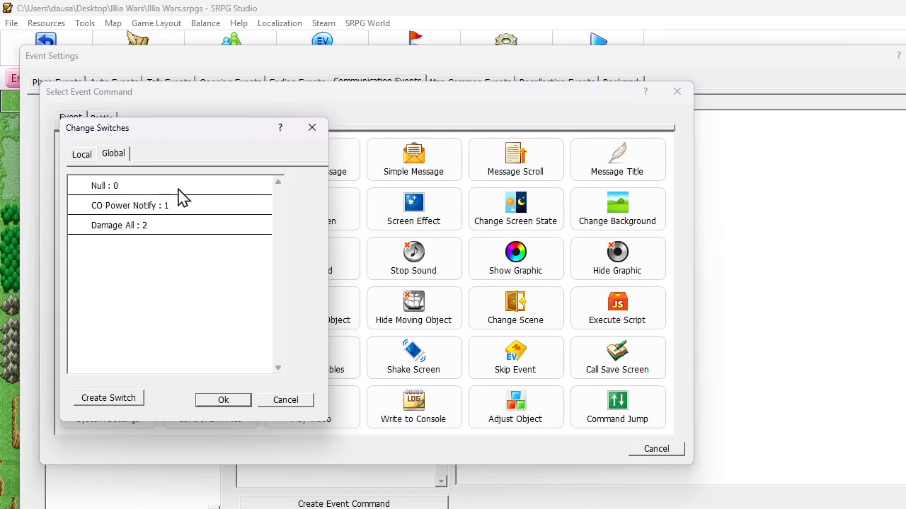
pyautogui.click(234, 404)
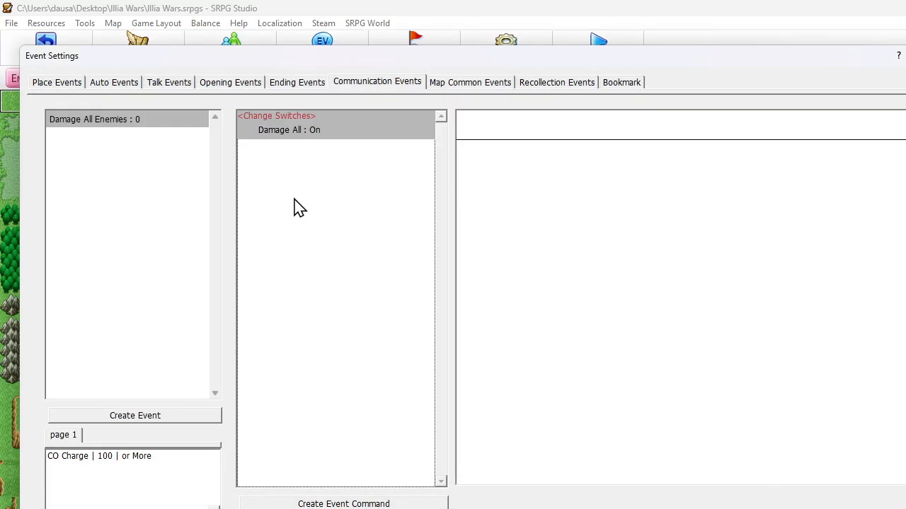
# Create a map common event of type Auto Events with order First, conditioned on the Damage All switch being on
pyautogui.click(469, 86)
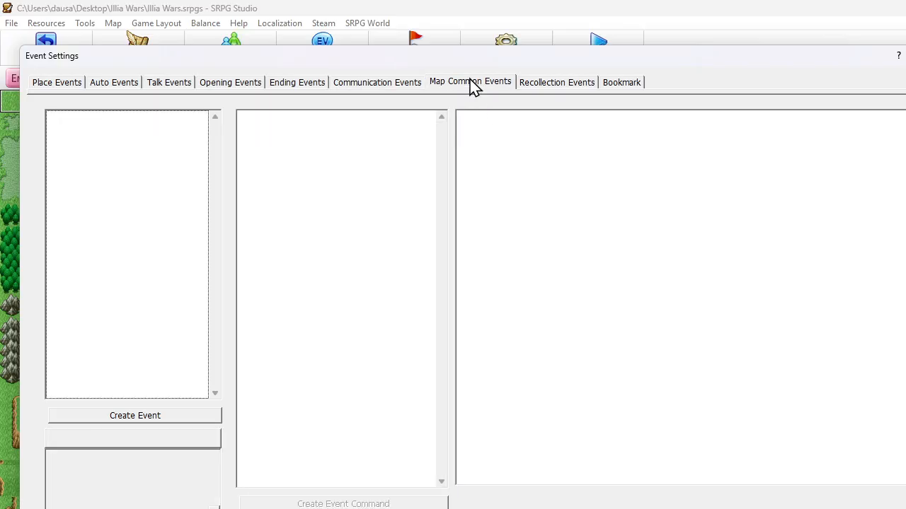
pyautogui.rightClick(110, 126)
pyautogui.click(135, 132)
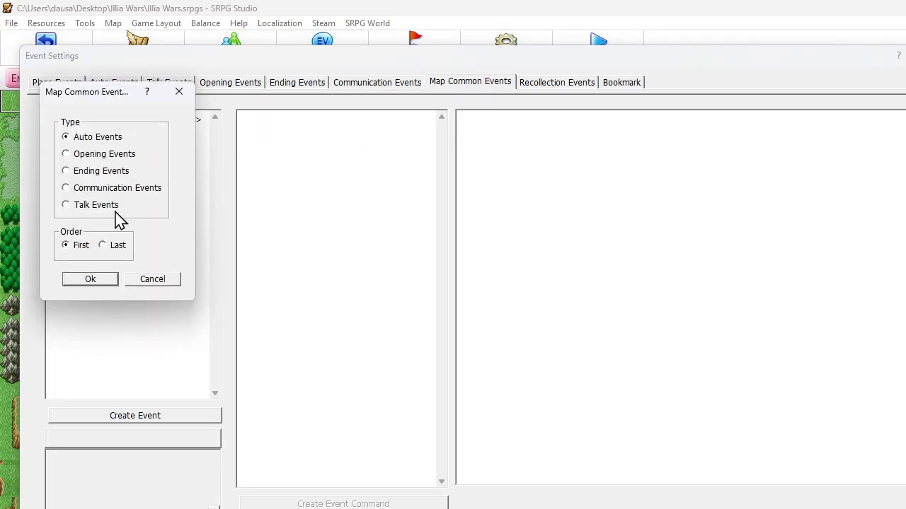
pyautogui.click(99, 280)
pyautogui.doubleClick(86, 476)
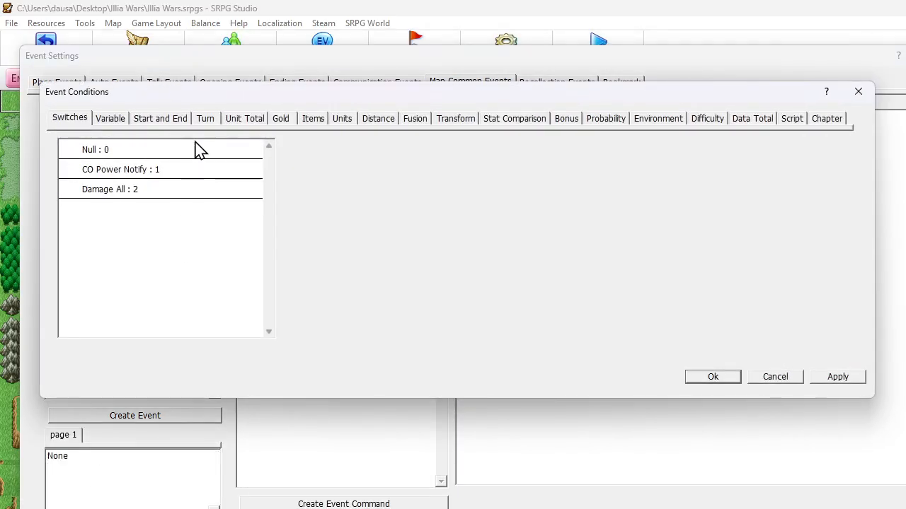
pyautogui.click(182, 191)
pyautogui.click(716, 379)
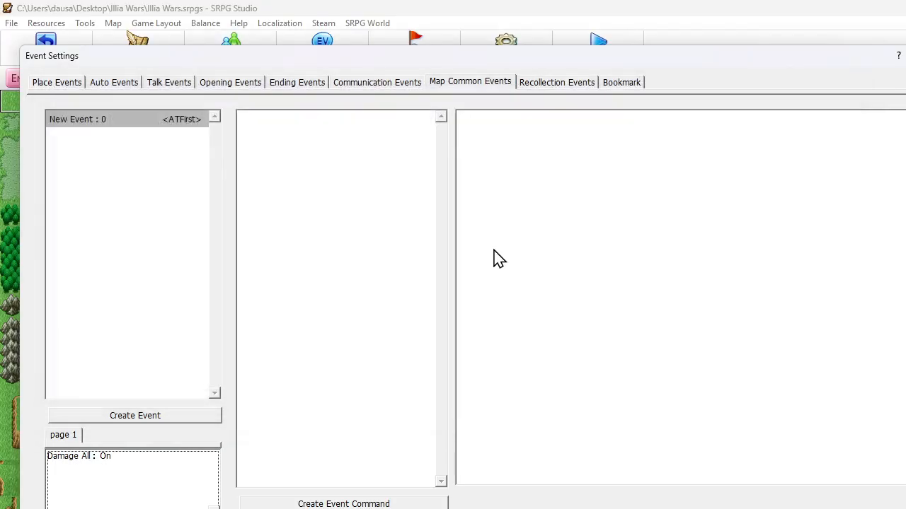
# Add a Change Switches command to the map common event that turns Damage All off
pyautogui.rightClick(330, 138)
pyautogui.click(339, 146)
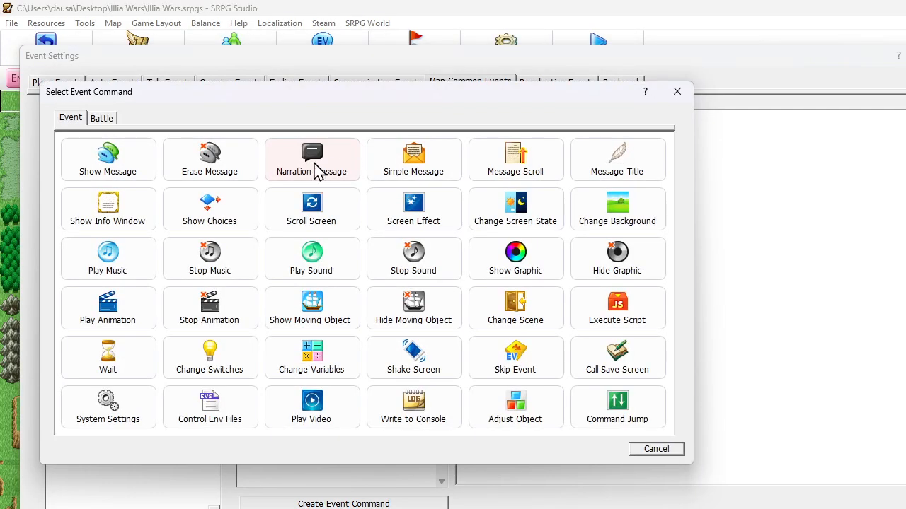
pyautogui.click(198, 352)
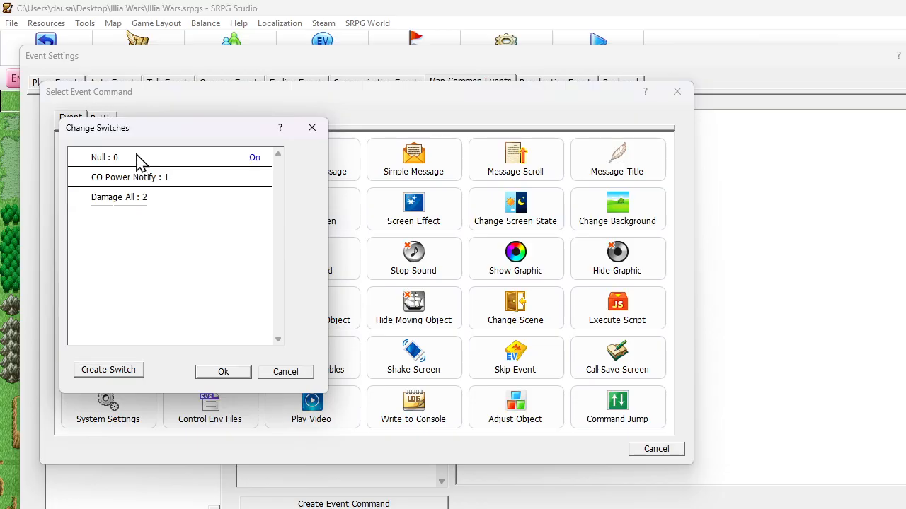
pyautogui.click(215, 154)
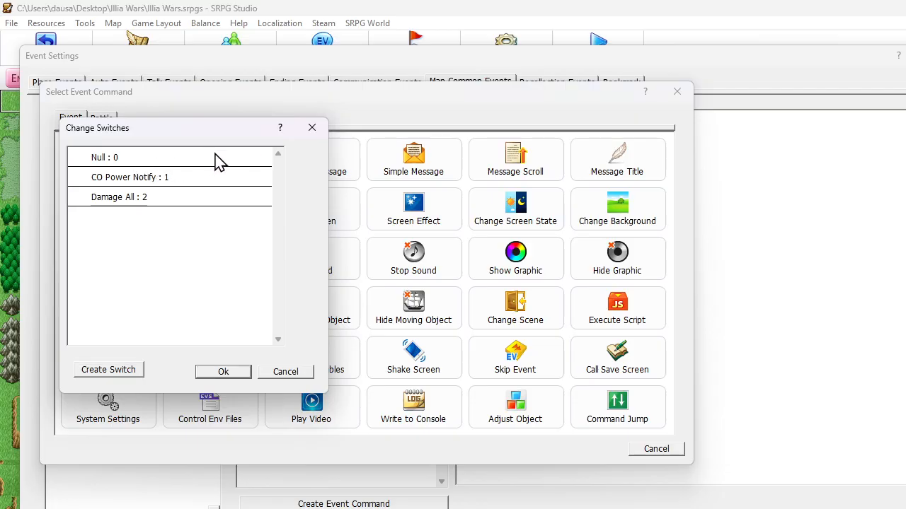
pyautogui.click(200, 204)
pyautogui.click(239, 372)
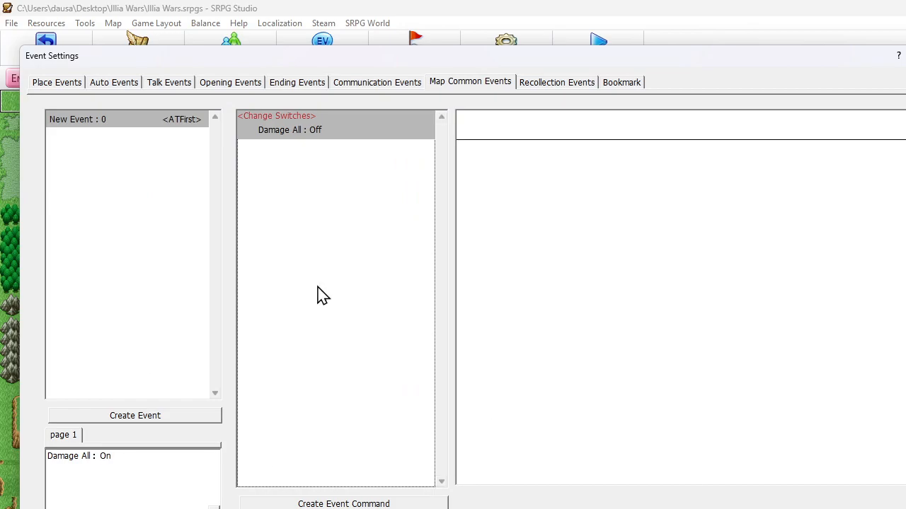
# Add an Extensive Command to the map common event with the filter set to Enemy only and Reduce HP as its event command
pyautogui.rightClick(309, 170)
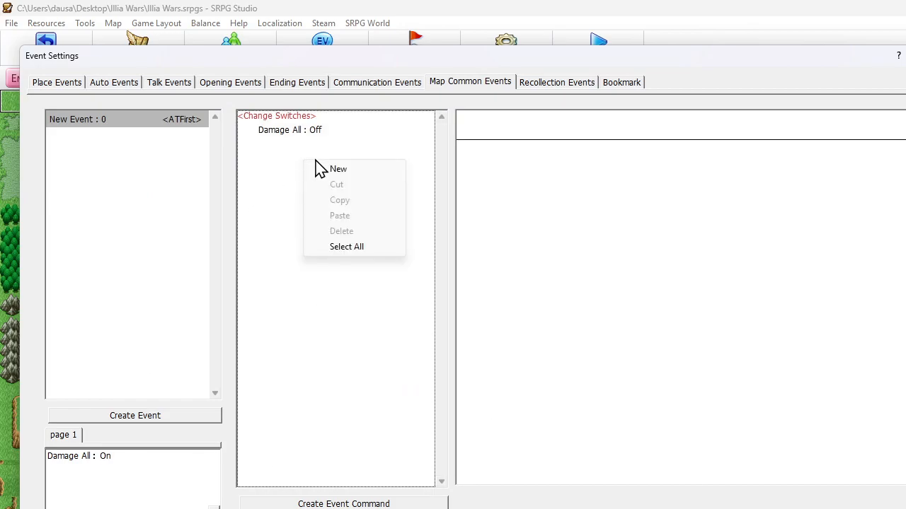
pyautogui.click(338, 170)
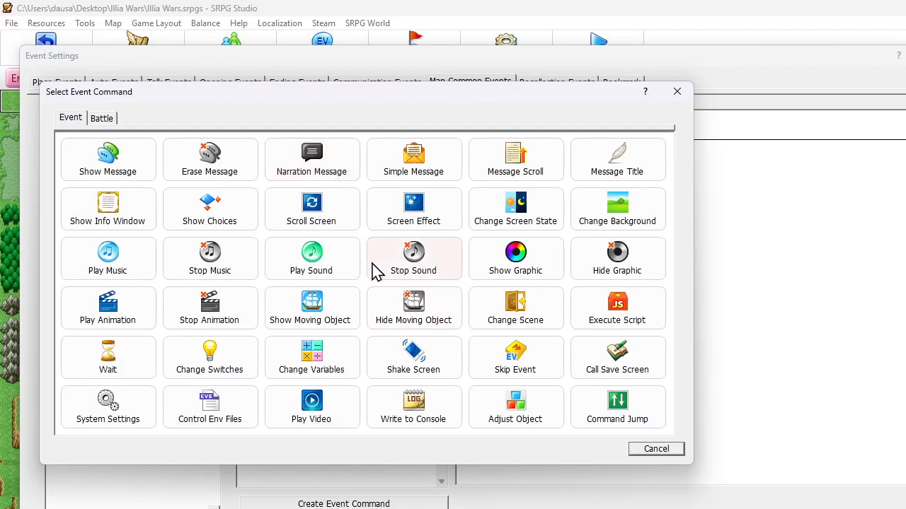
pyautogui.click(103, 118)
pyautogui.click(417, 411)
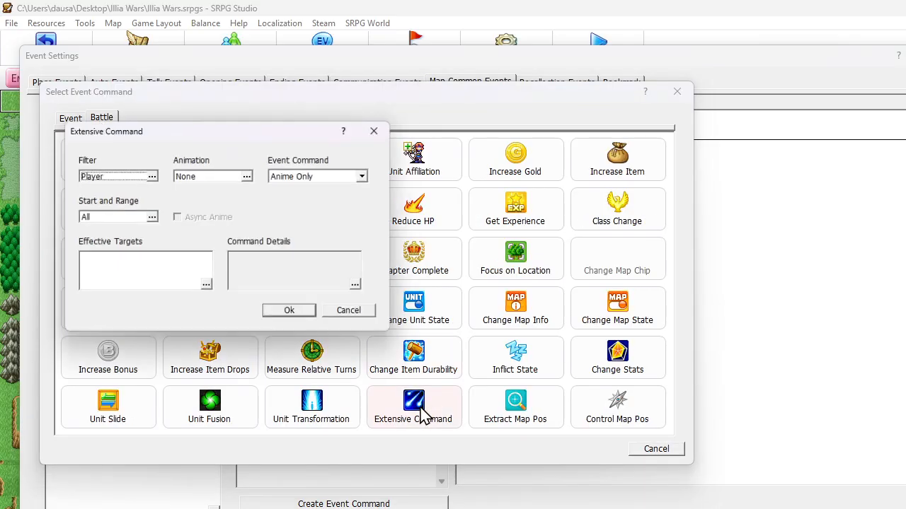
pyautogui.click(118, 182)
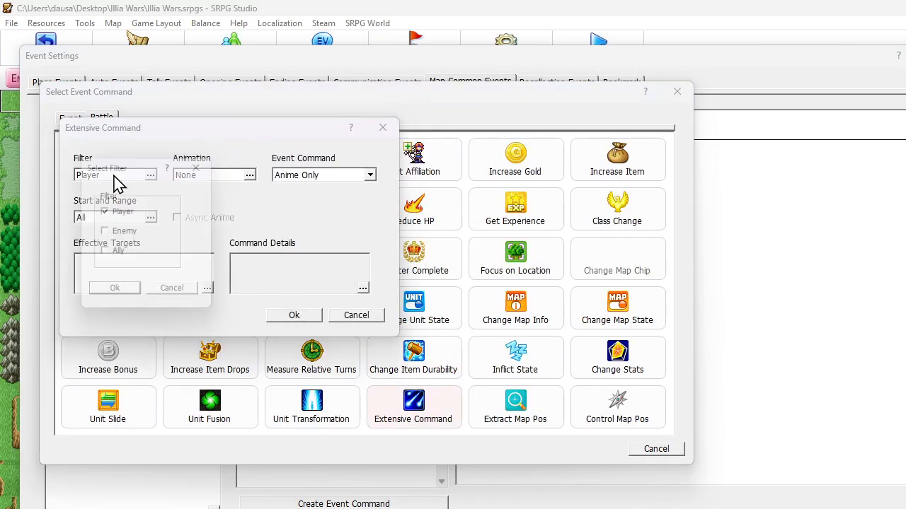
pyautogui.click(105, 232)
pyautogui.click(106, 212)
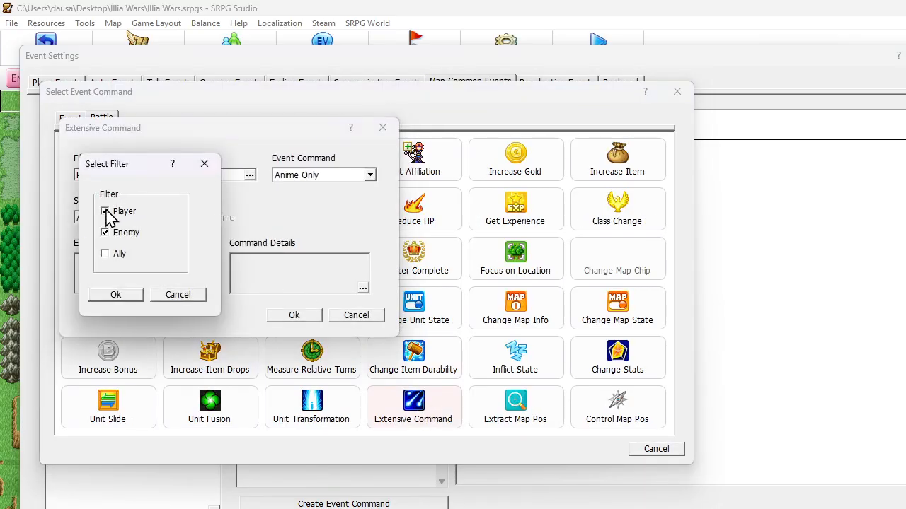
pyautogui.click(138, 296)
pyautogui.click(370, 175)
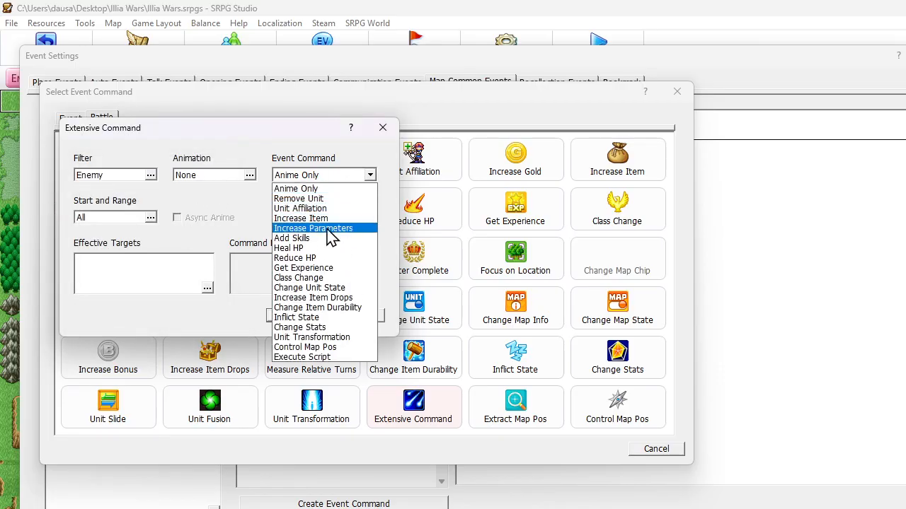
pyautogui.click(313, 257)
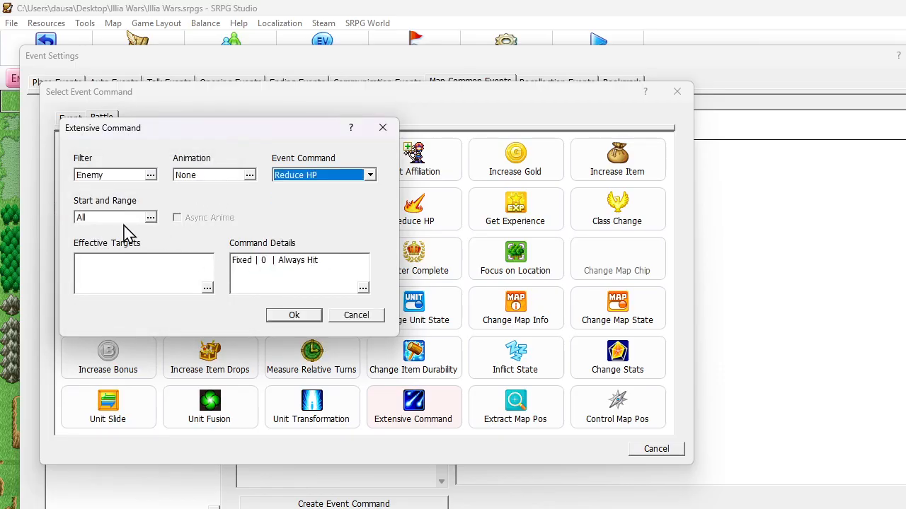
# Set the Reduce HP damage to a fixed constant of 20
pyautogui.doubleClick(271, 259)
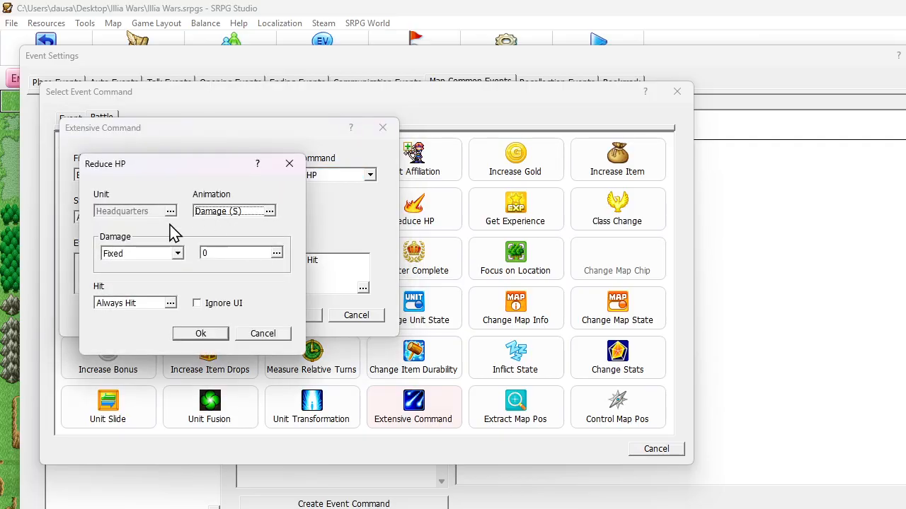
pyautogui.click(237, 253)
pyautogui.write('20')
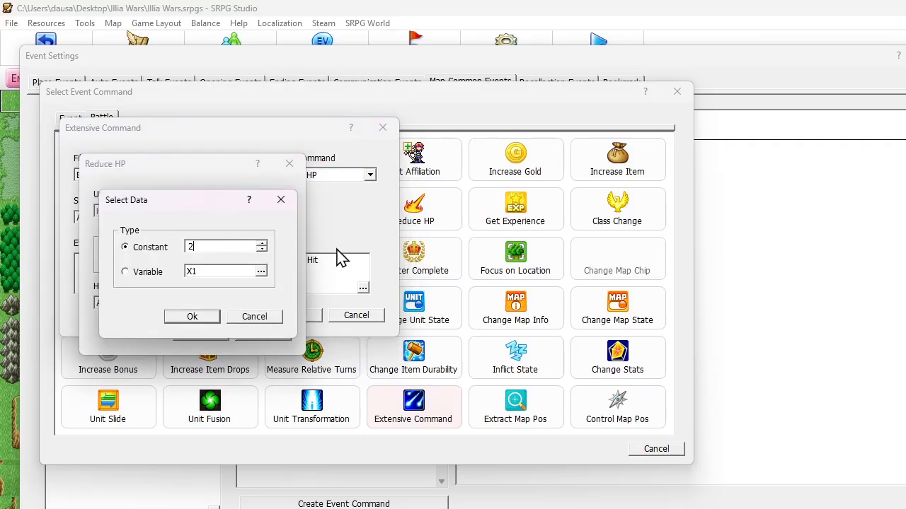
pyautogui.click(194, 317)
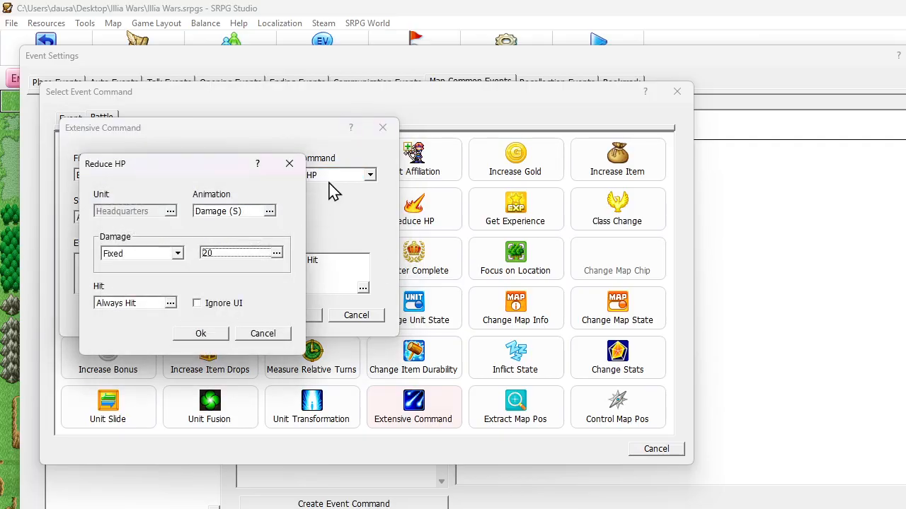
pyautogui.click(212, 334)
pyautogui.click(324, 180)
pyautogui.click(328, 187)
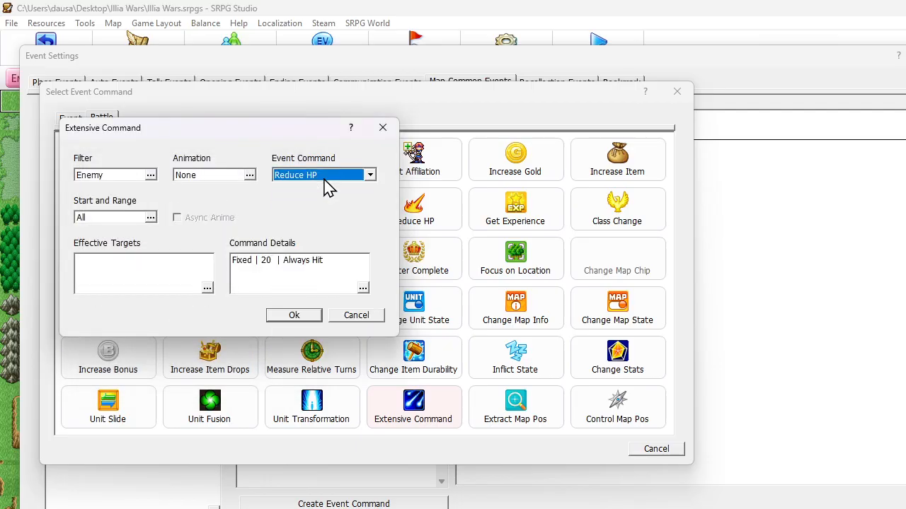
# Set the Reduce HP animation to None and save the Extensive Command into the event
pyautogui.doubleClick(297, 287)
pyautogui.click(276, 210)
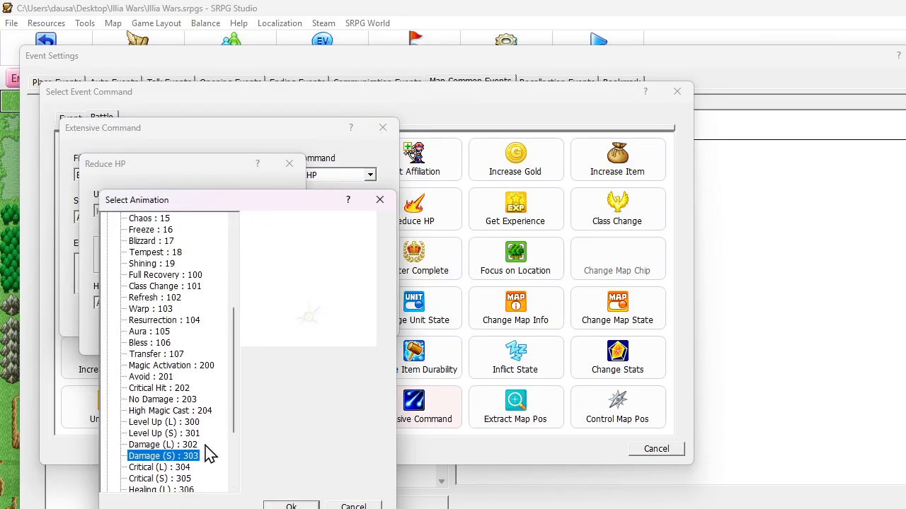
pyautogui.scroll(-3, 202, 456)
pyautogui.click(138, 479)
pyautogui.click(276, 506)
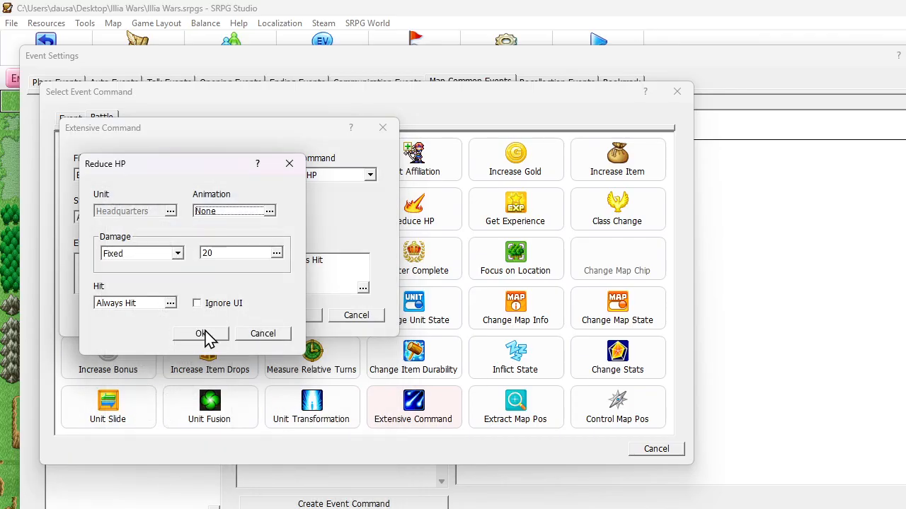
pyautogui.click(203, 333)
pyautogui.click(290, 316)
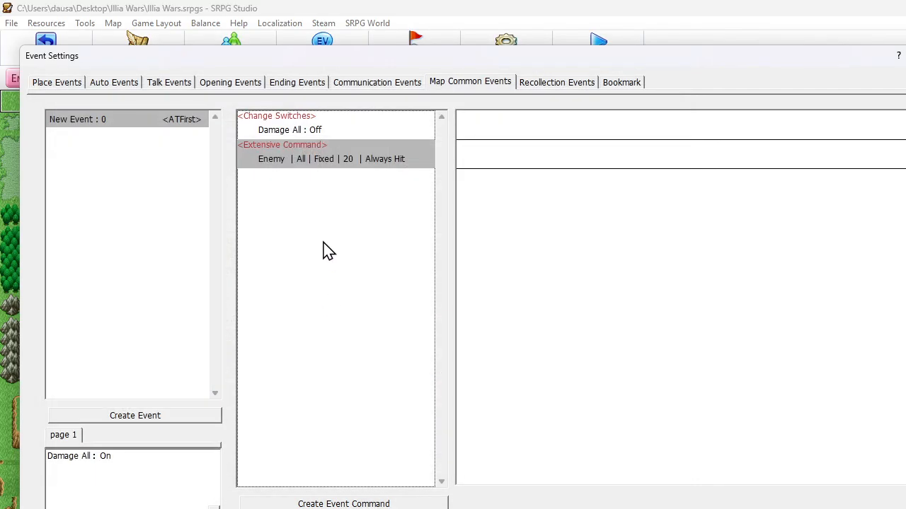
# Add a Change Event State command to the map common event that sets New Event to Free
pyautogui.rightClick(281, 191)
pyautogui.click(317, 196)
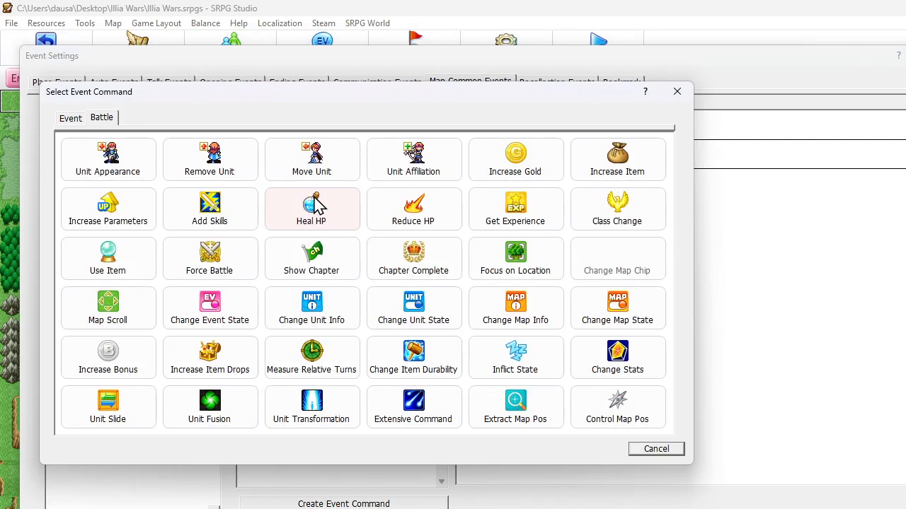
pyautogui.click(250, 320)
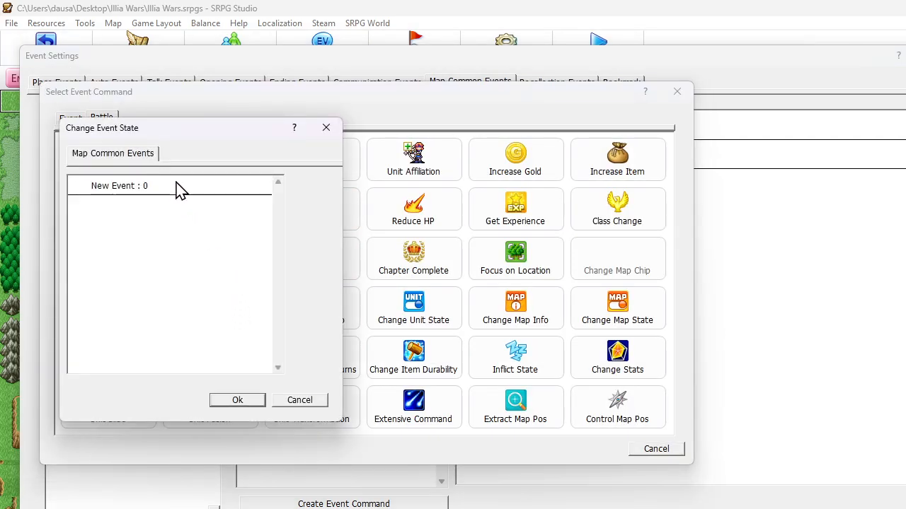
pyautogui.click(177, 188)
pyautogui.click(186, 191)
pyautogui.click(246, 407)
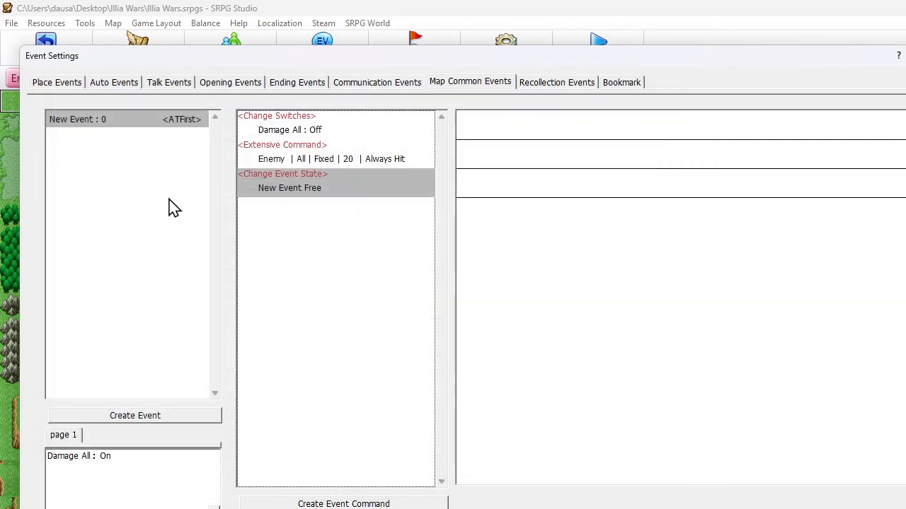
# Rename the map common event as Damage All and close the event settings
pyautogui.rightClick(107, 125)
pyautogui.click(163, 204)
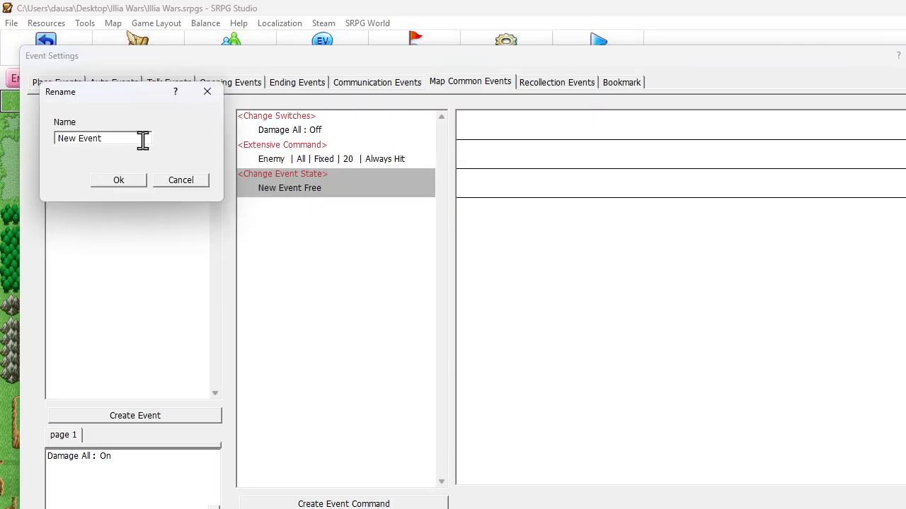
pyautogui.write('Damage All')
pyautogui.click(118, 181)
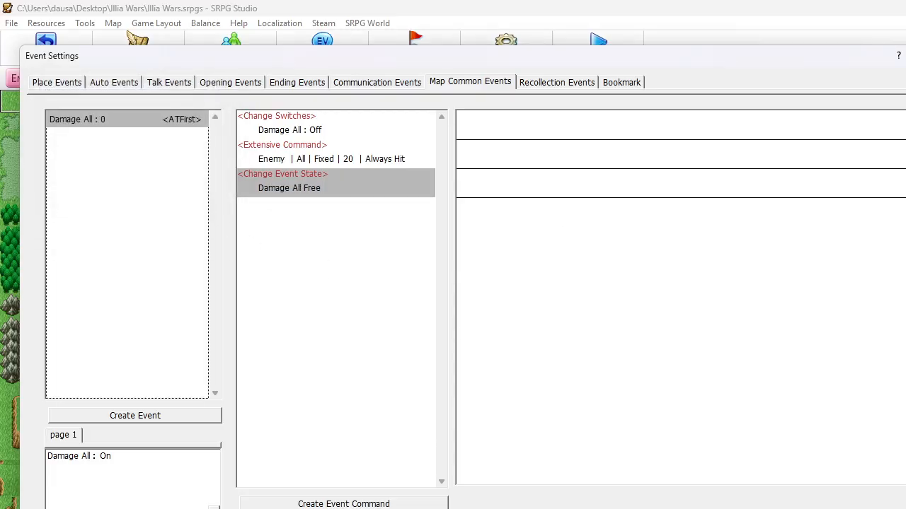
pyautogui.press('Escape')
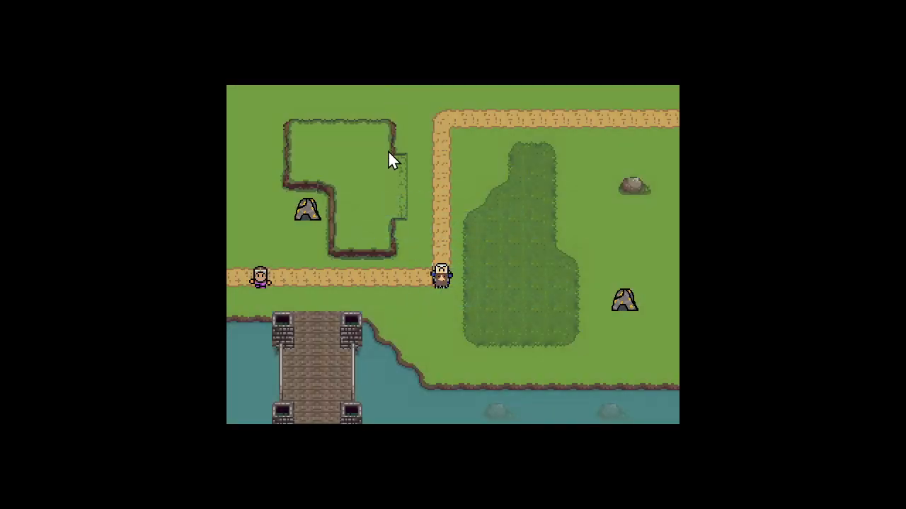
# In the map test, move the worker to the tile just below the nearby mine and harvest gold
pyautogui.click(351, 202)
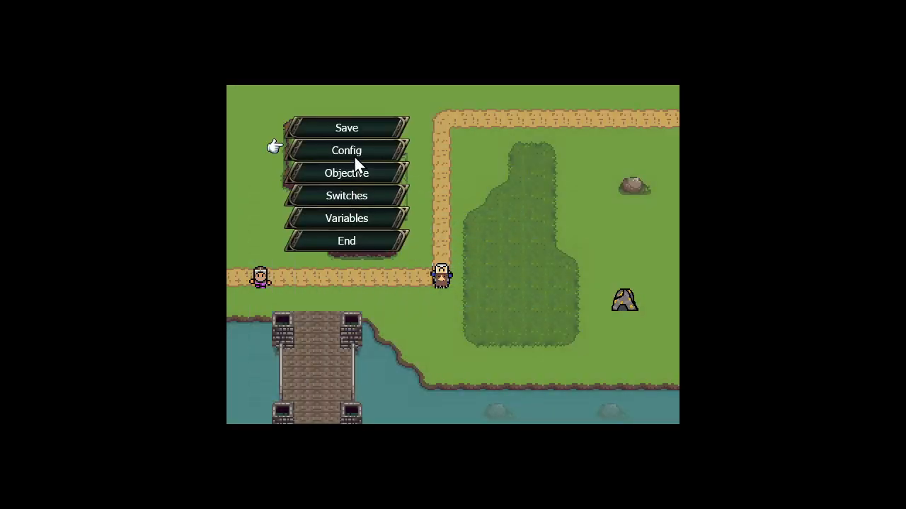
pyautogui.rightClick(487, 210)
pyautogui.click(261, 282)
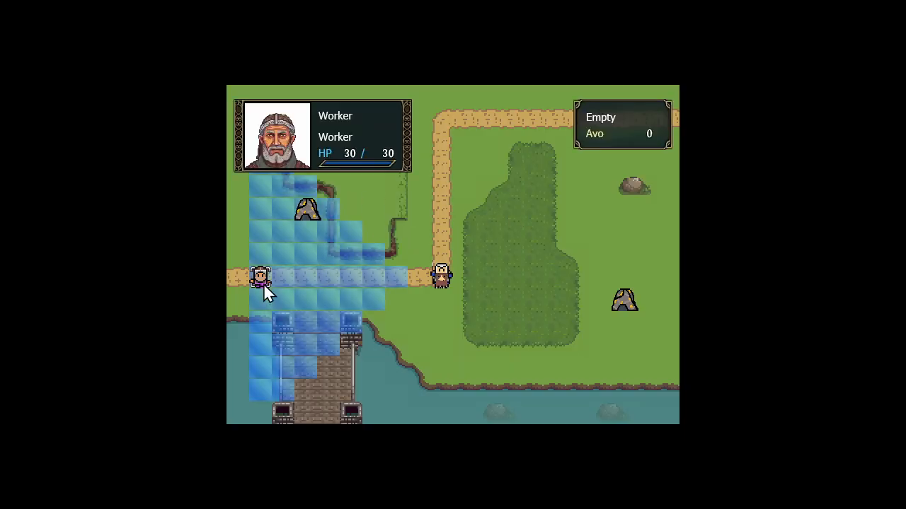
pyautogui.click(305, 245)
pyautogui.rightClick(306, 245)
pyautogui.click(304, 230)
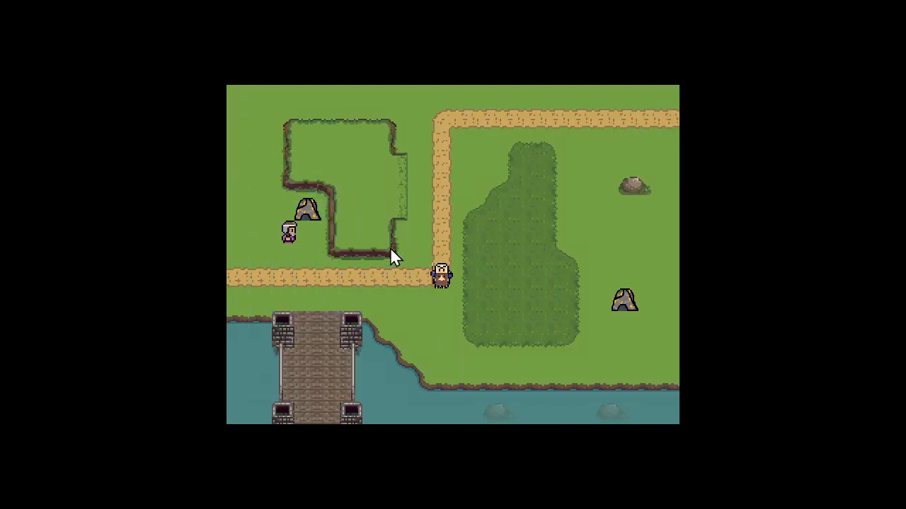
pyautogui.click(401, 263)
pyautogui.click(313, 211)
# Keep harvesting gold from the mine with the worker over several player phases
pyautogui.click(313, 228)
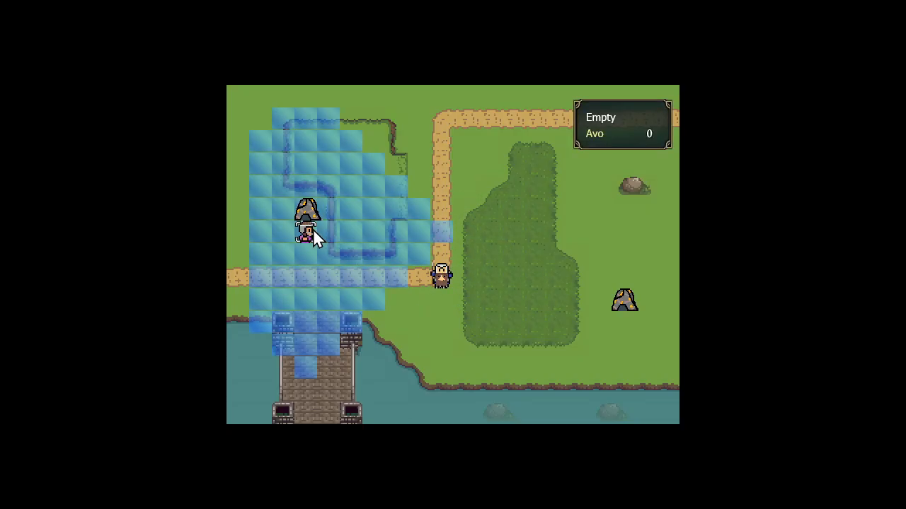
pyautogui.click(313, 229)
pyautogui.click(347, 262)
pyautogui.click(308, 212)
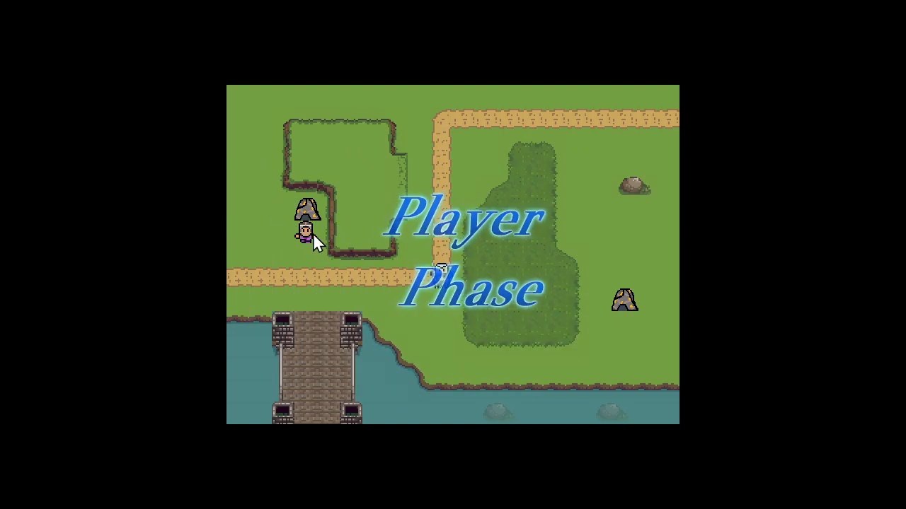
pyautogui.click(316, 241)
pyautogui.click(316, 241)
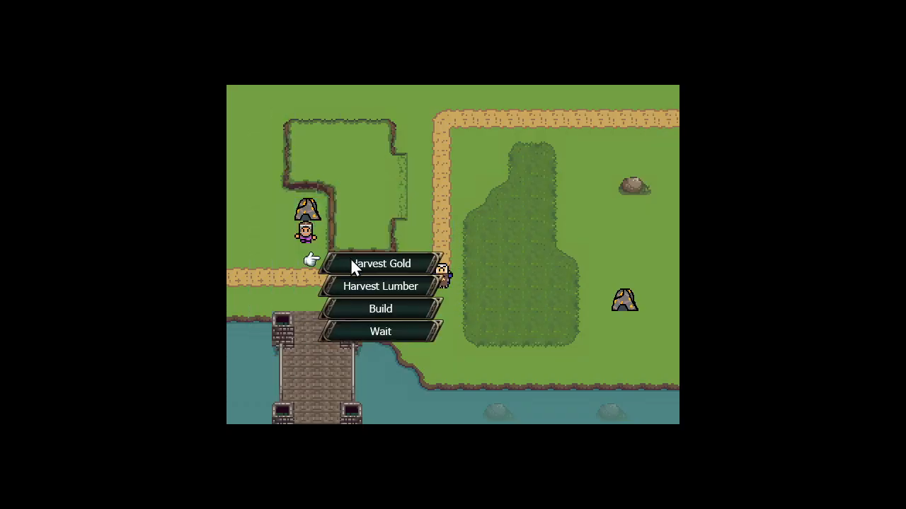
pyautogui.click(351, 262)
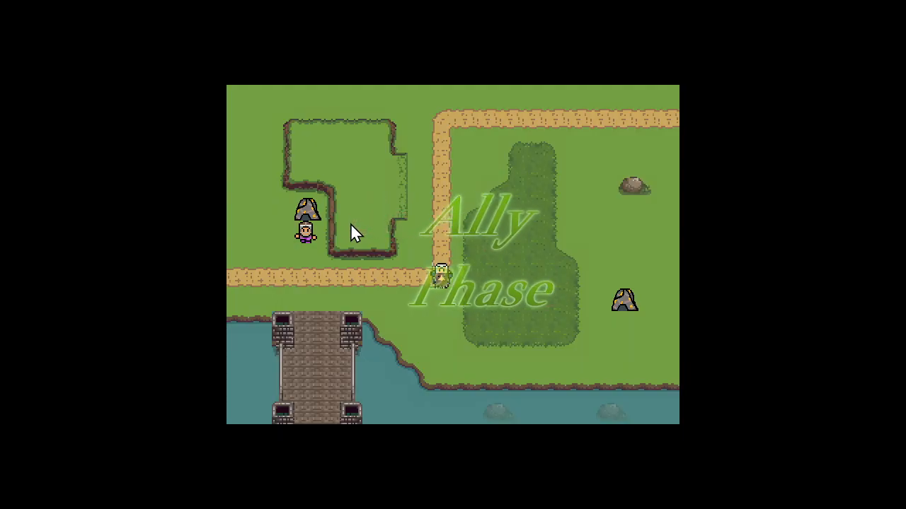
pyautogui.click(295, 232)
pyautogui.click(302, 233)
pyautogui.click(304, 233)
pyautogui.click(390, 260)
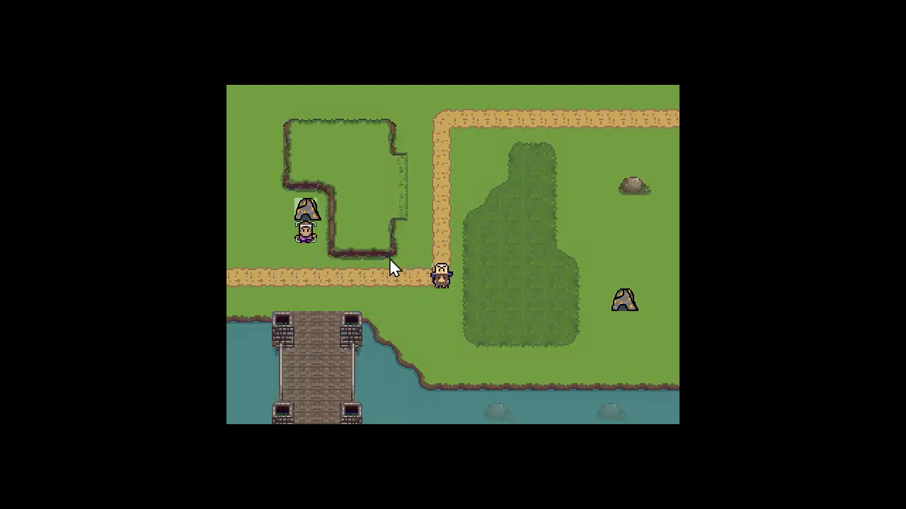
pyautogui.click(304, 212)
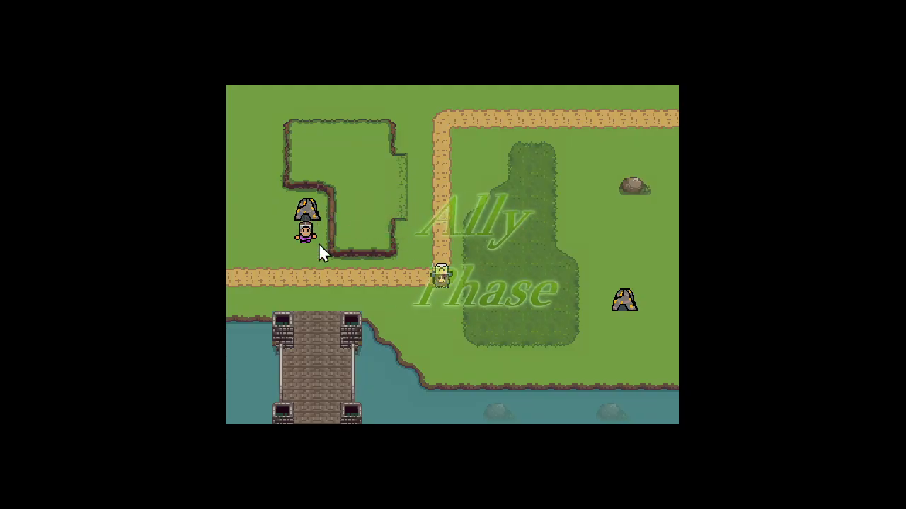
pyautogui.click(314, 226)
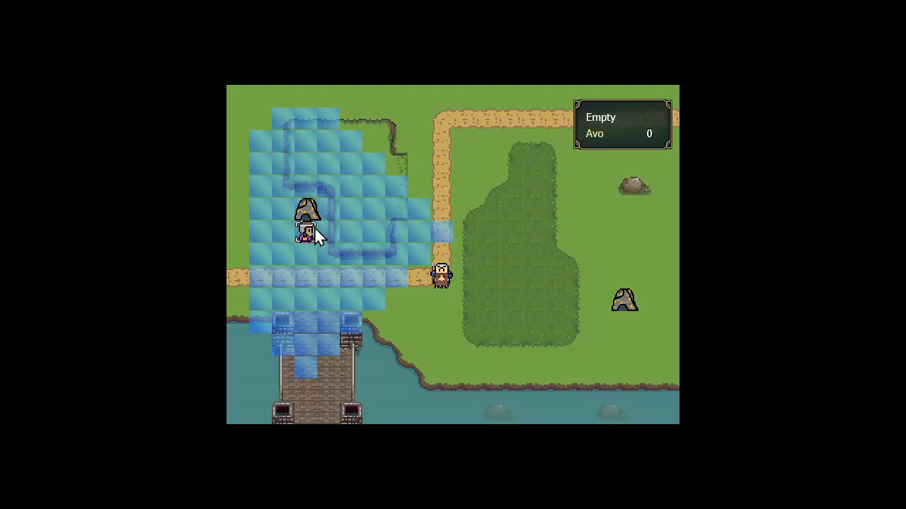
pyautogui.click(314, 230)
pyautogui.click(374, 260)
pyautogui.click(311, 215)
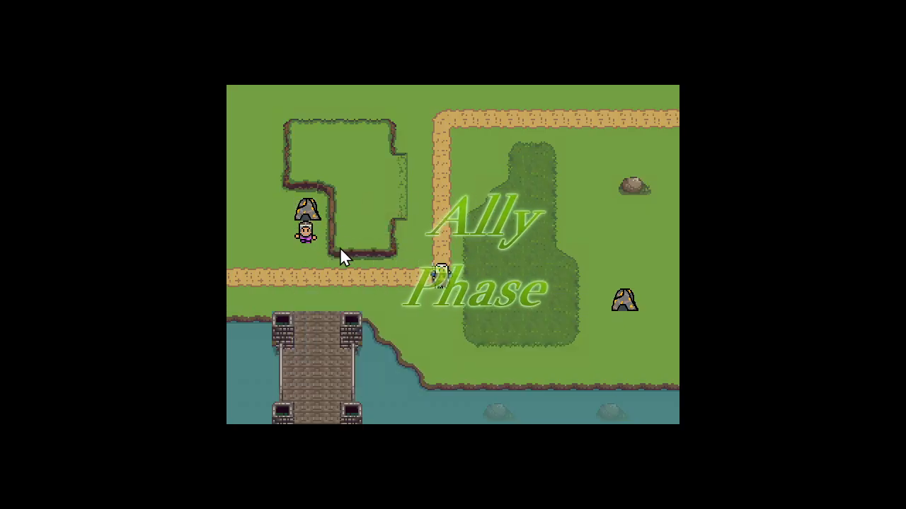
# Have the worker build a structure on the tile directly below it
pyautogui.click(308, 234)
pyautogui.click(315, 240)
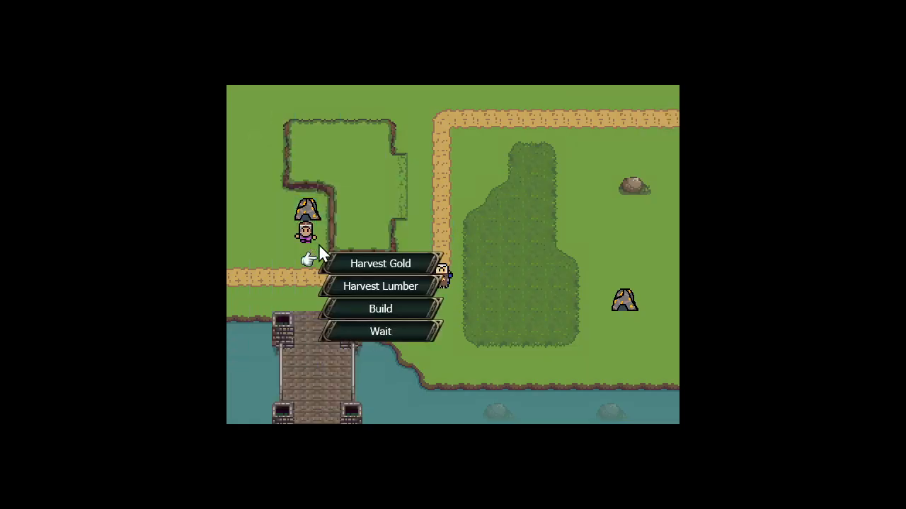
pyautogui.click(363, 309)
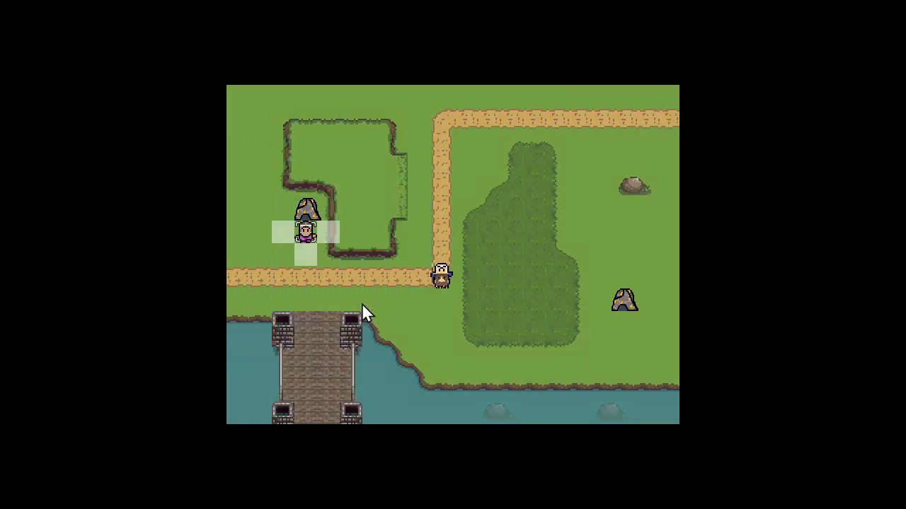
pyautogui.click(310, 253)
pyautogui.click(410, 229)
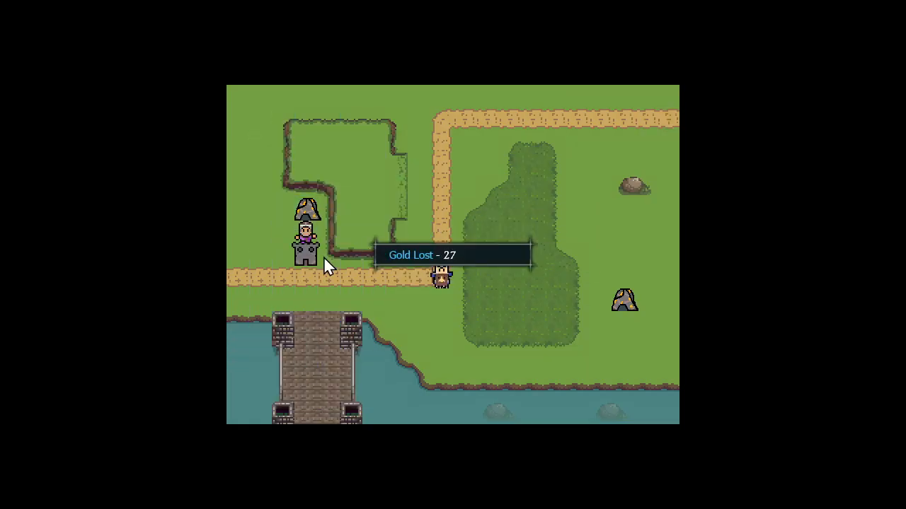
# Train a Swordsman from the new building and place it on the road tile below
pyautogui.click(303, 254)
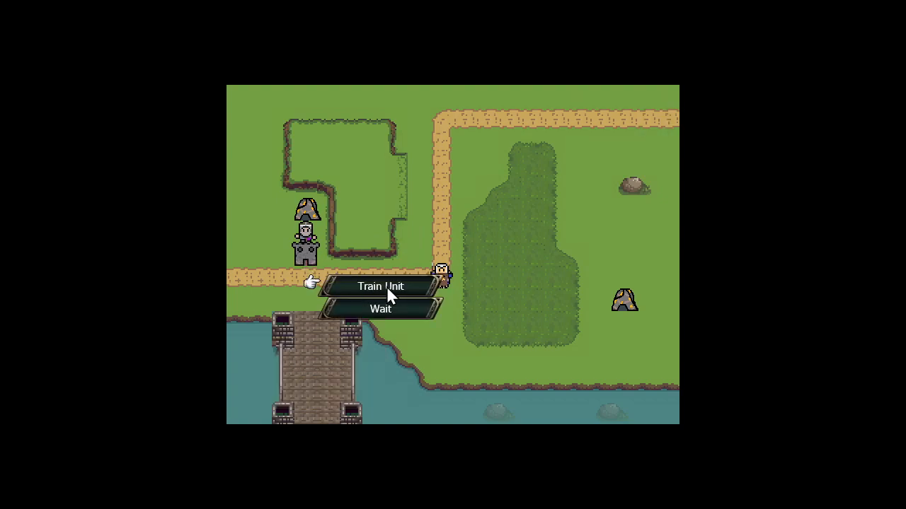
pyautogui.click(388, 288)
pyautogui.click(318, 280)
pyautogui.click(389, 237)
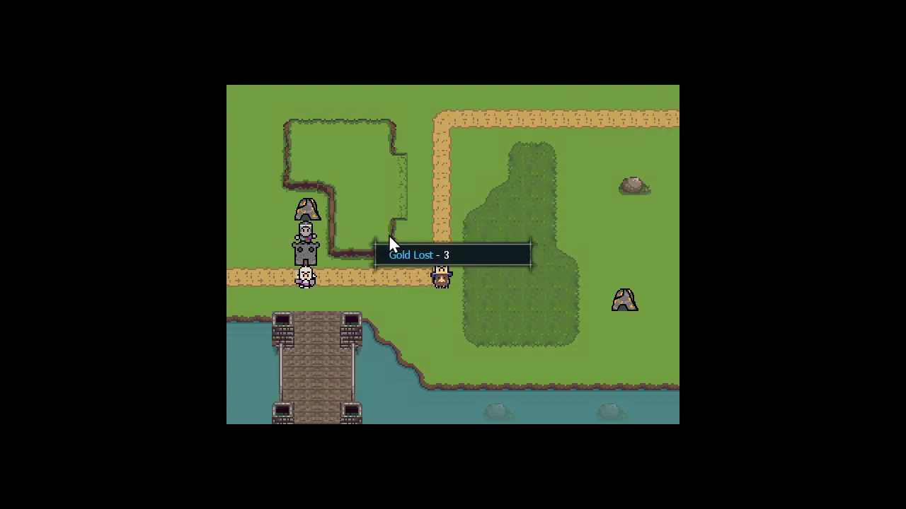
# Move the Swordsman along the road beside the enemy Cavalry and attack it
pyautogui.click(307, 276)
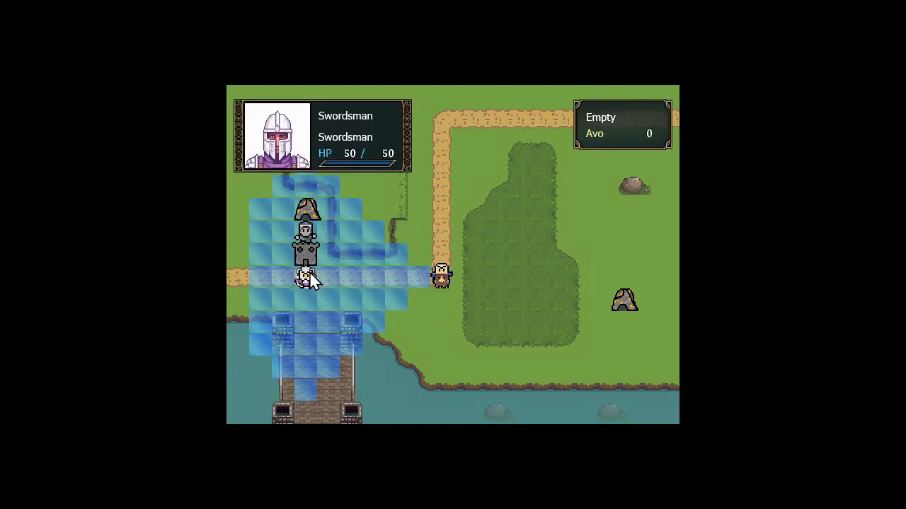
pyautogui.click(415, 278)
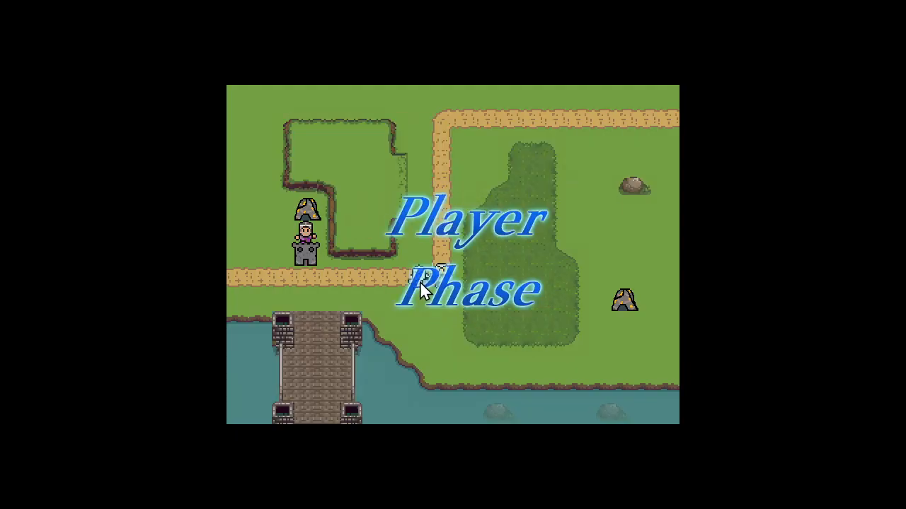
pyautogui.click(420, 278)
pyautogui.click(420, 278)
pyautogui.click(463, 299)
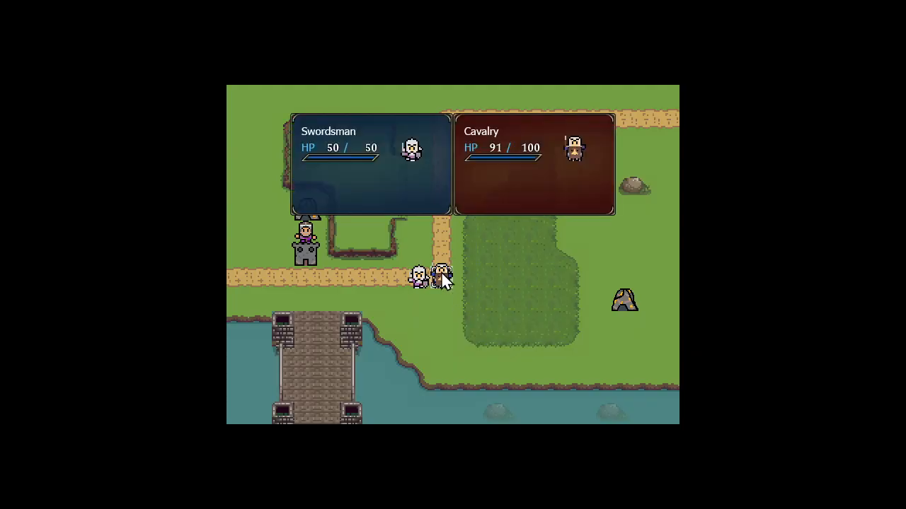
pyautogui.click(441, 273)
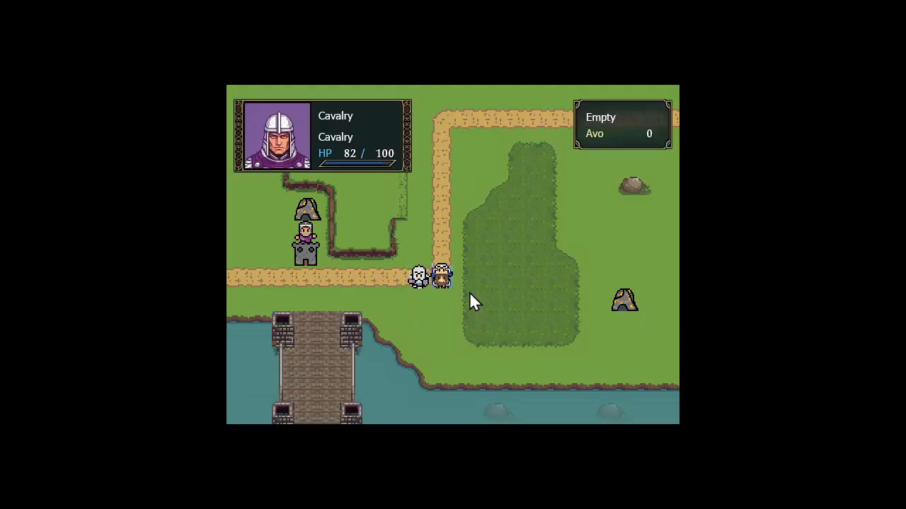
# Open the CO Power list to check the Damage All Enemies power, and end the map test
pyautogui.click(364, 215)
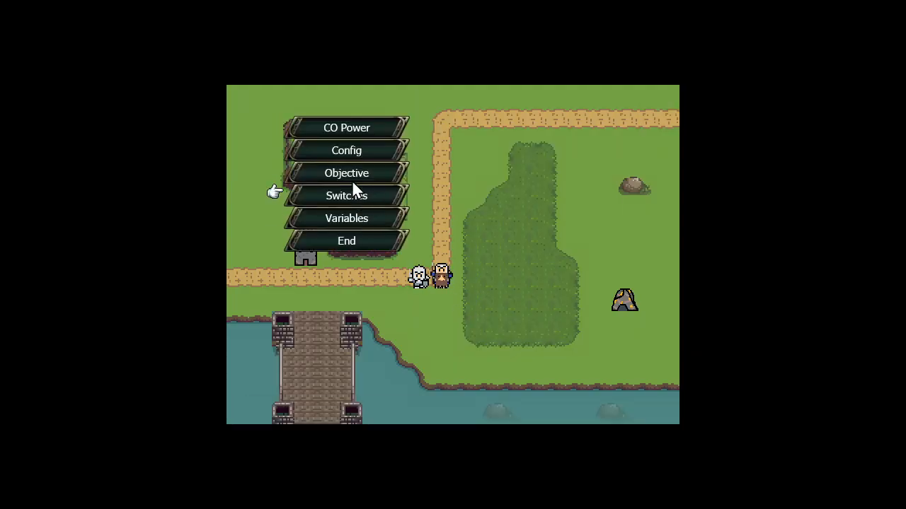
pyautogui.click(342, 127)
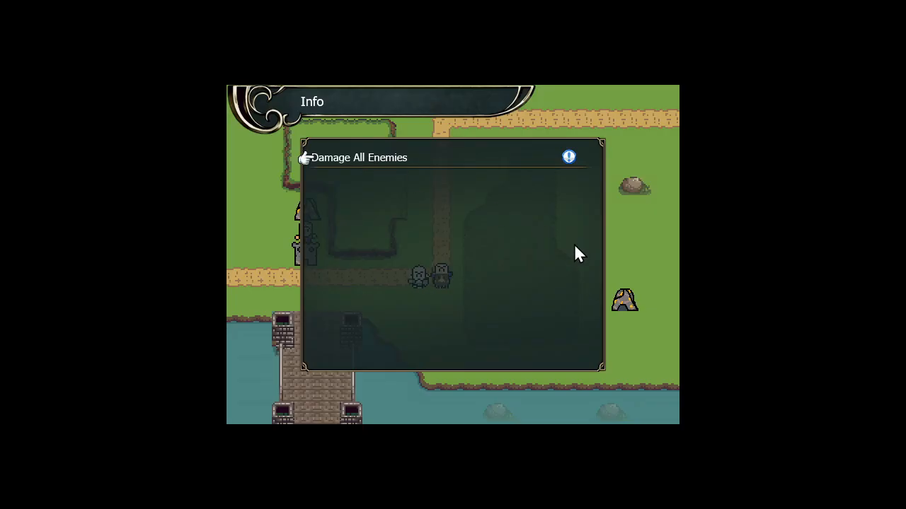
pyautogui.press('Escape')
pyautogui.press('Left')
pyautogui.press('Return')
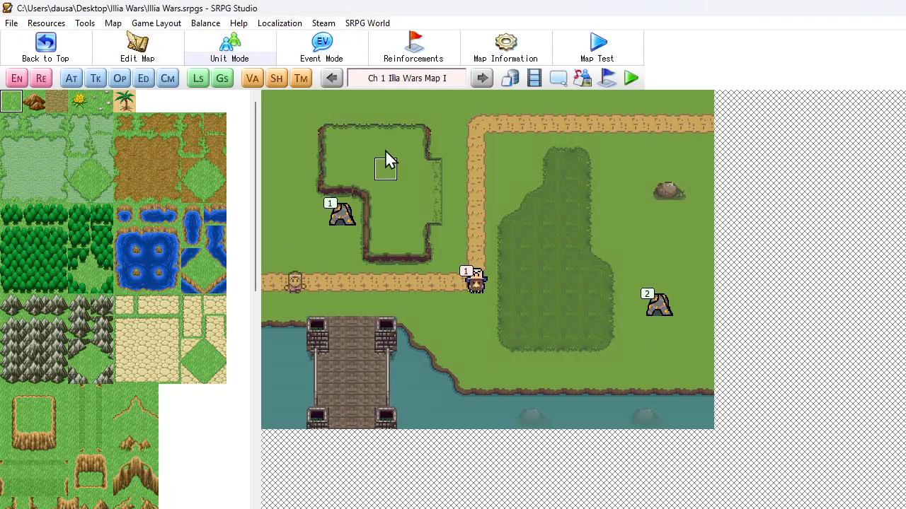
# Review the Extensive Command in the Damage All map common event
pyautogui.click(72, 79)
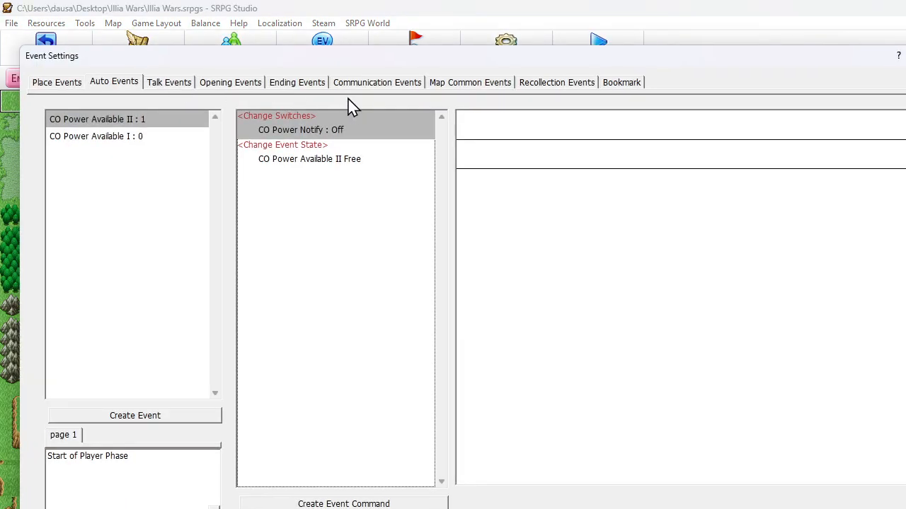
pyautogui.click(436, 91)
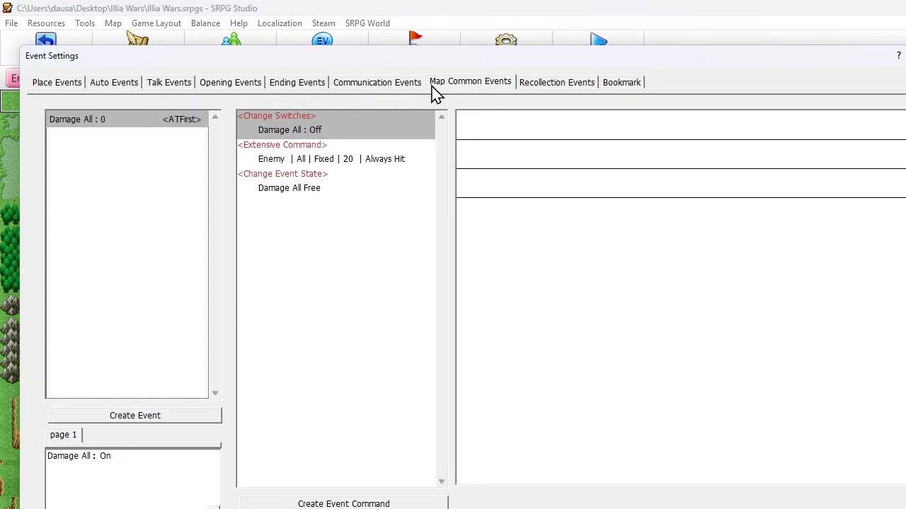
pyautogui.click(342, 162)
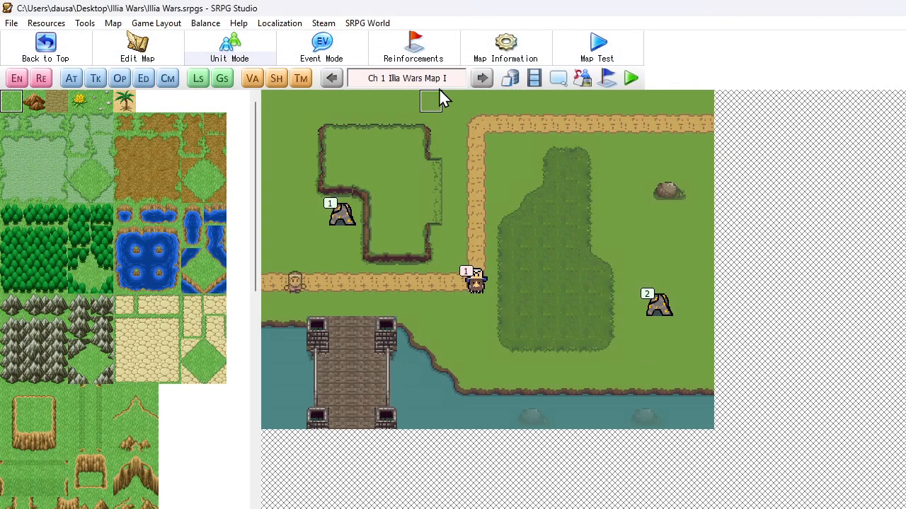
# Add a Skip Event command set to End Current Event after the Change Switches command in the Damage All Enemies communication event
pyautogui.click(72, 80)
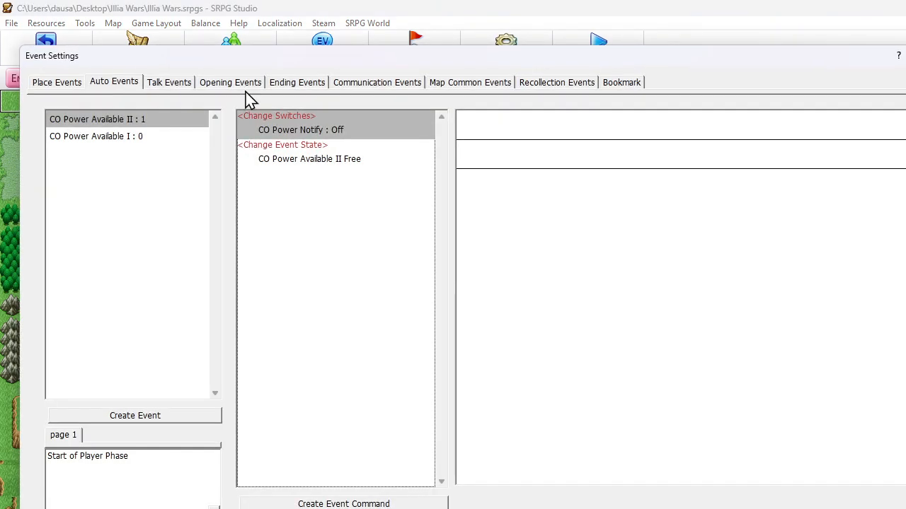
pyautogui.click(387, 89)
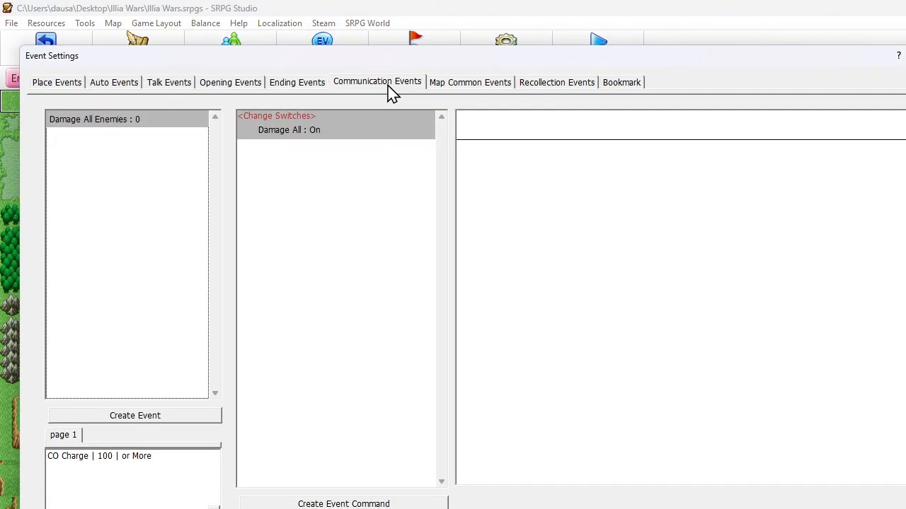
pyautogui.rightClick(320, 129)
pyautogui.click(345, 147)
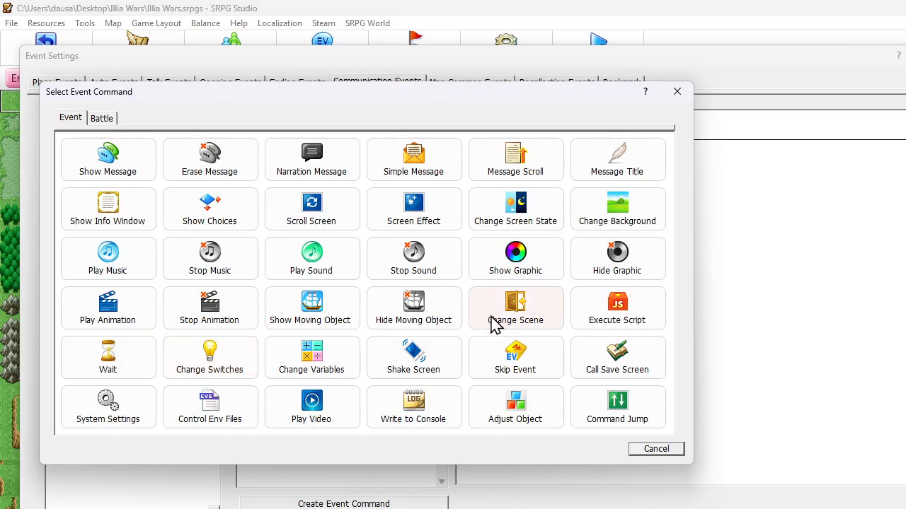
pyautogui.click(497, 352)
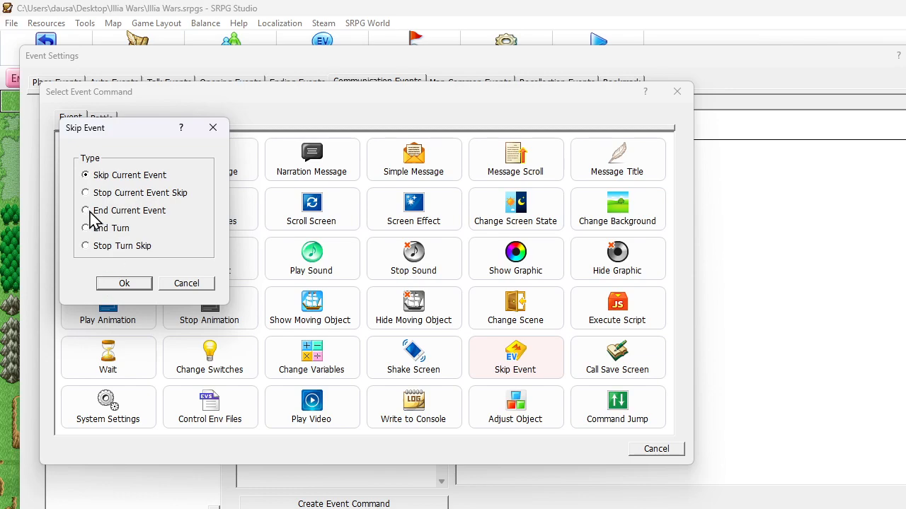
pyautogui.click(137, 284)
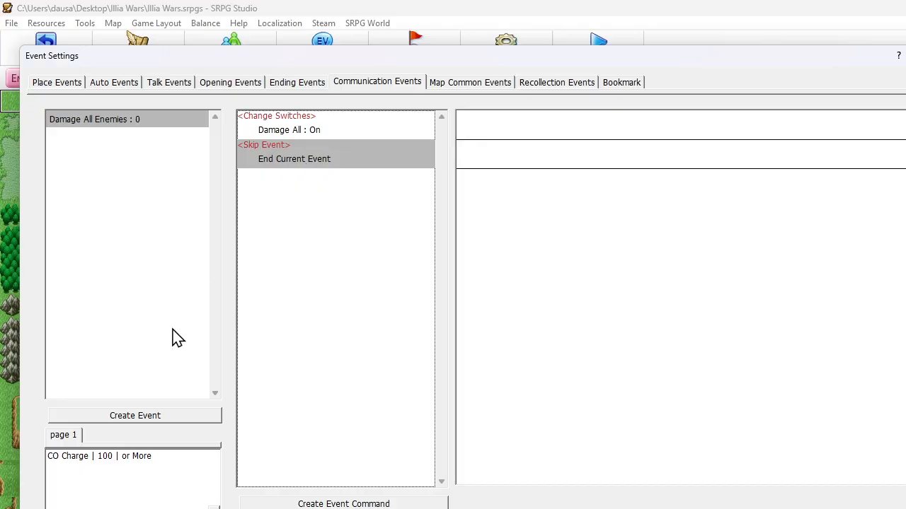
# Set the Damage All Enemies event's CO Charge condition to 1 or More and save the event settings
pyautogui.doubleClick(97, 468)
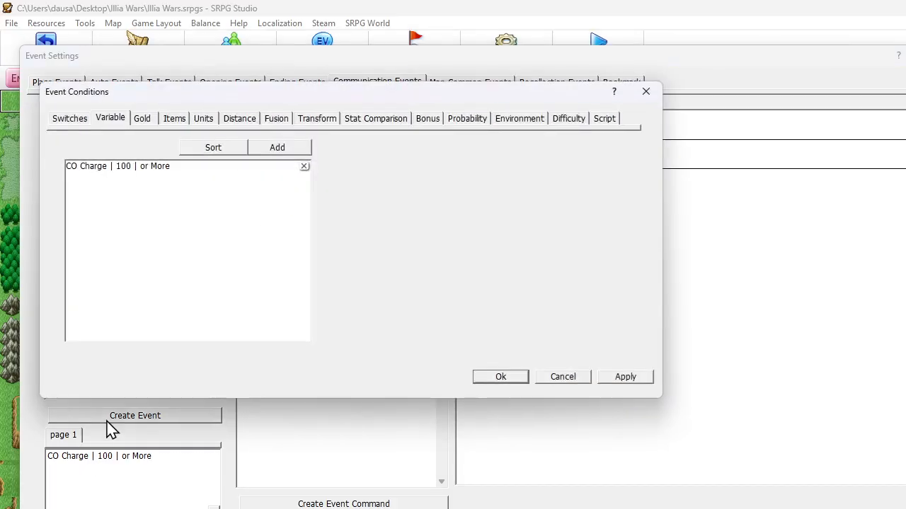
pyautogui.doubleClick(121, 173)
pyautogui.click(92, 291)
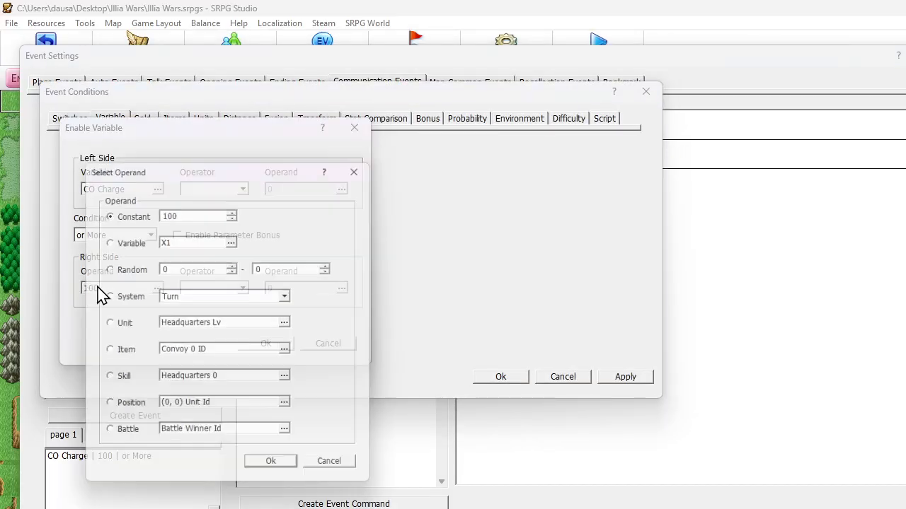
pyautogui.moveTo(185, 210); pyautogui.dragTo(121, 209)
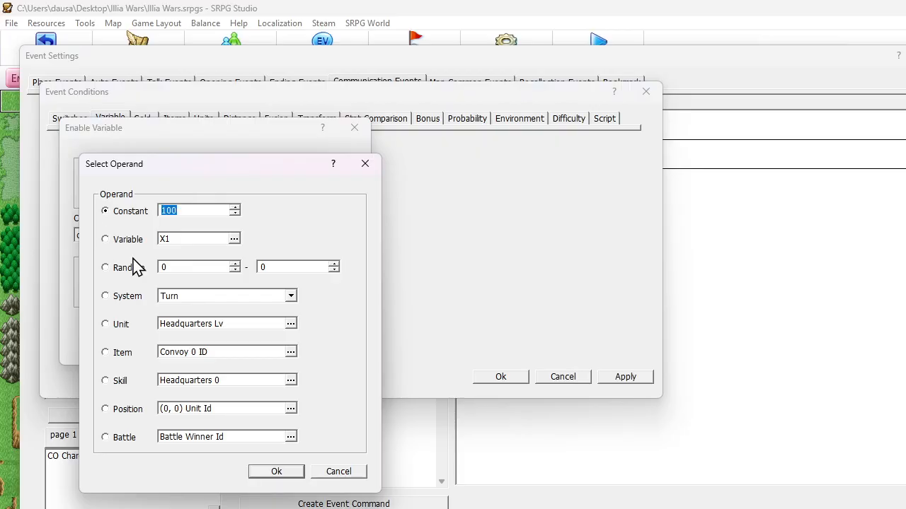
pyautogui.write('1')
pyautogui.click(284, 474)
pyautogui.click(285, 345)
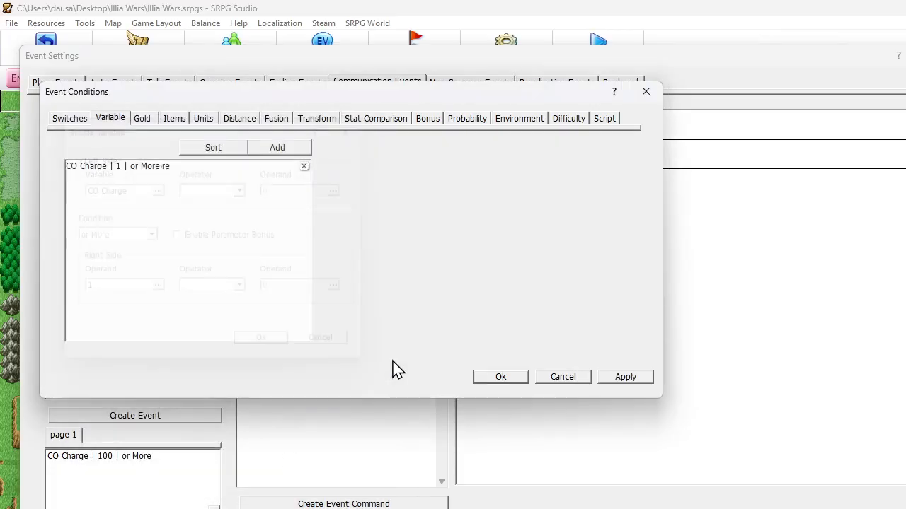
pyautogui.click(488, 377)
pyautogui.press('Escape')
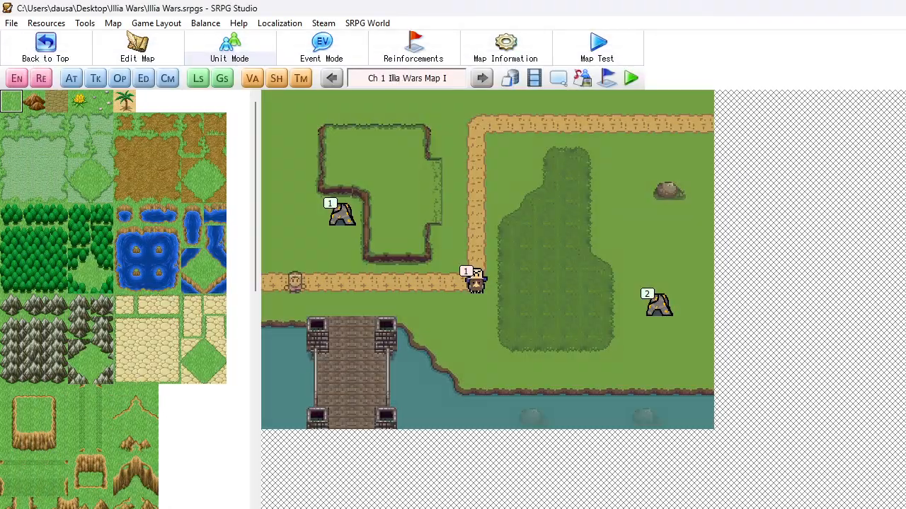
# Run a map test, check the in-game map menu for the CO Power command, and quit the test
pyautogui.click(600, 48)
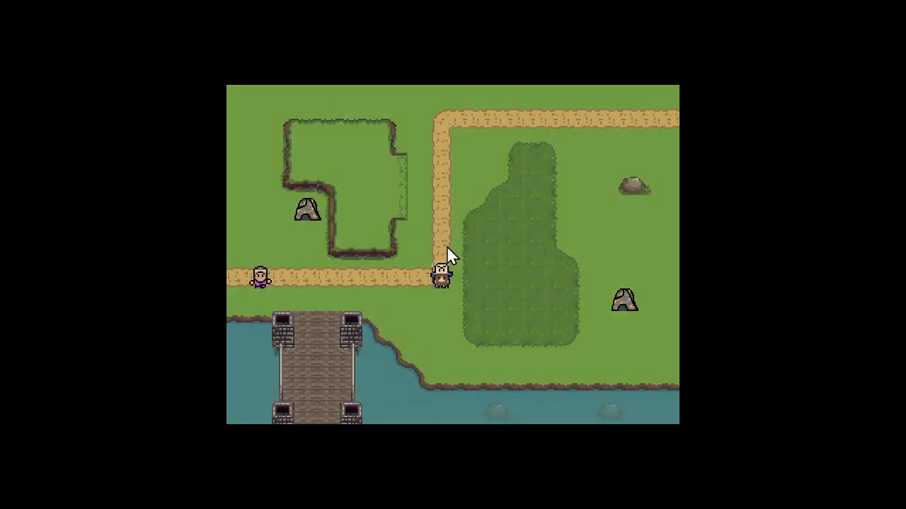
pyautogui.click(296, 143)
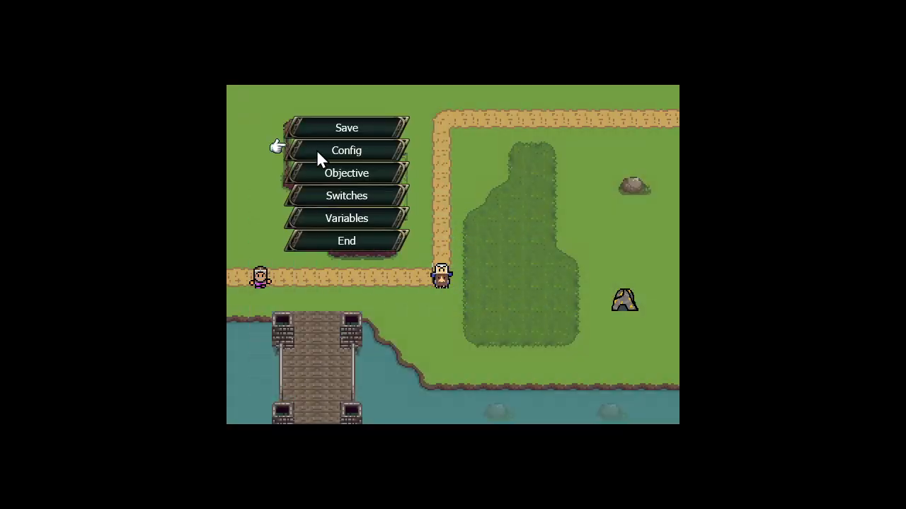
pyautogui.click(333, 152)
pyautogui.rightClick(337, 159)
pyautogui.press('Return')
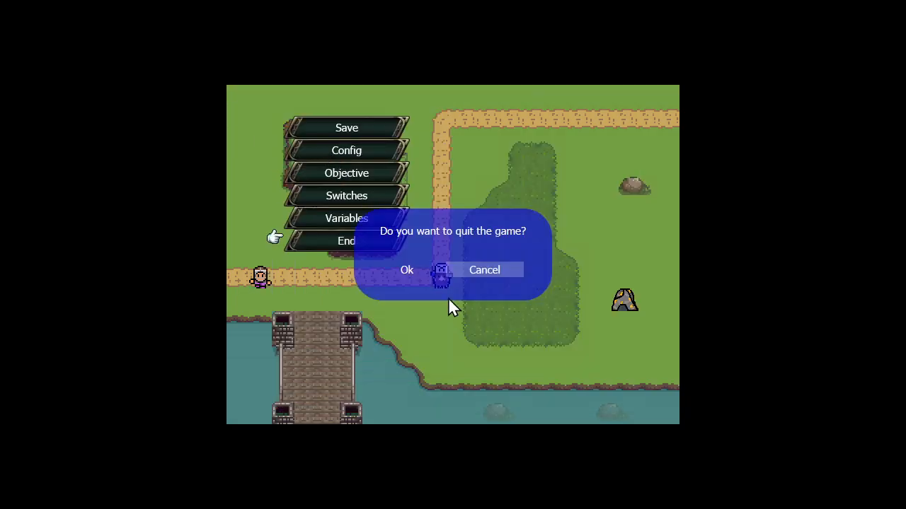
pyautogui.press('Return')
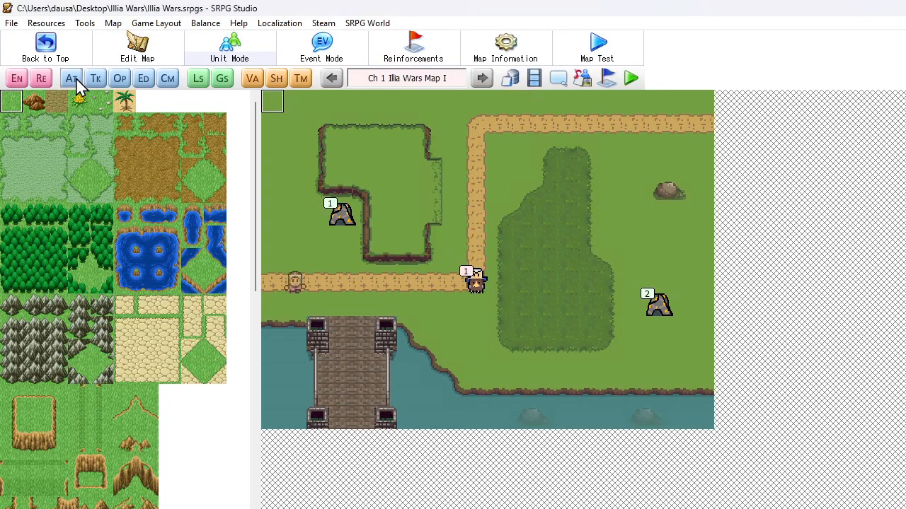
# Set the default value of the CO Charge variable to 1
pyautogui.click(252, 79)
pyautogui.click(77, 83)
pyautogui.click(117, 131)
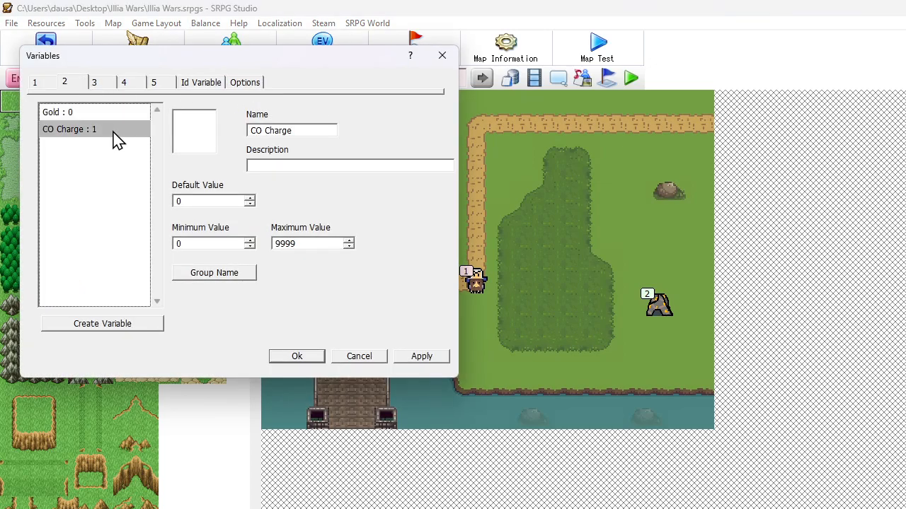
pyautogui.doubleClick(183, 202)
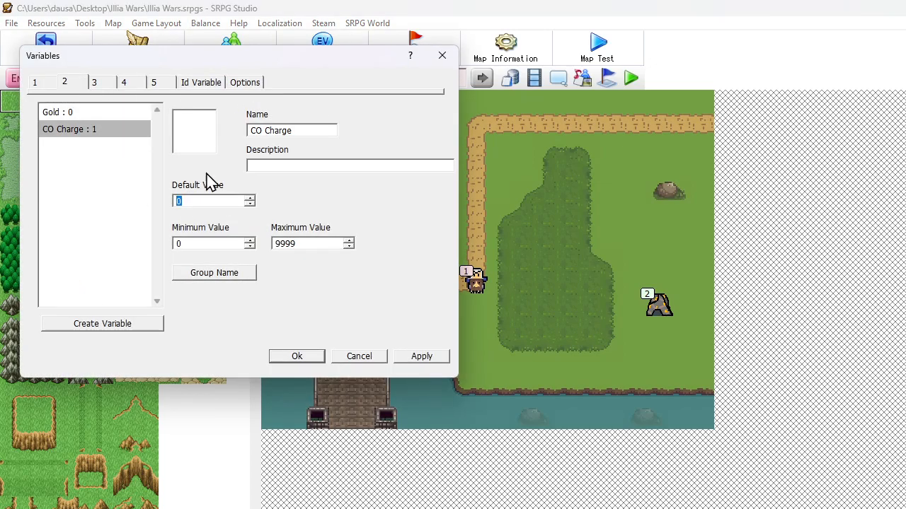
pyautogui.write('1')
pyautogui.click(297, 356)
# Test the map again with the new CO Charge default, look for CO Power in the map menu, and quit
pyautogui.click(628, 46)
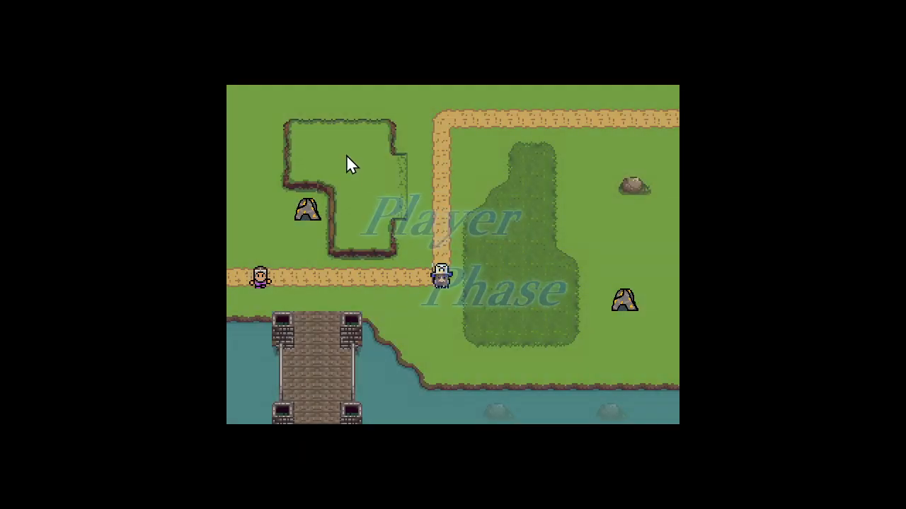
pyautogui.click(272, 120)
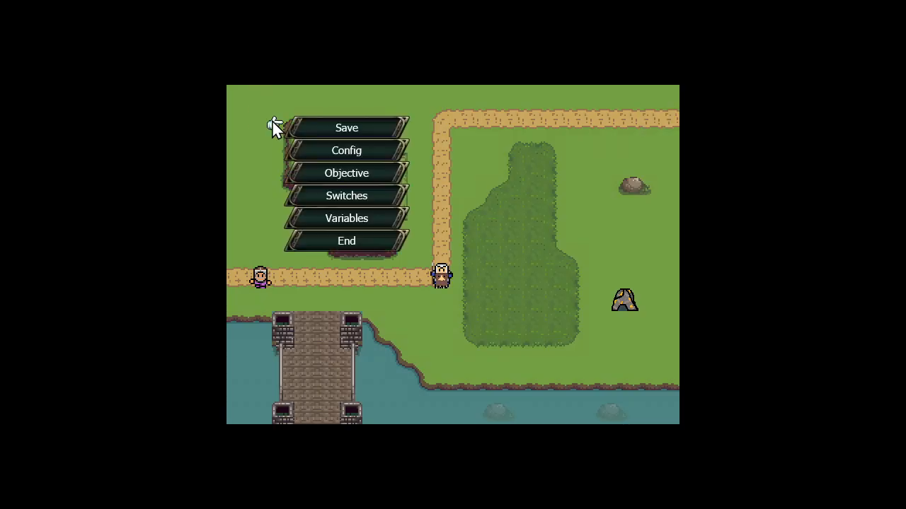
pyautogui.rightClick(481, 162)
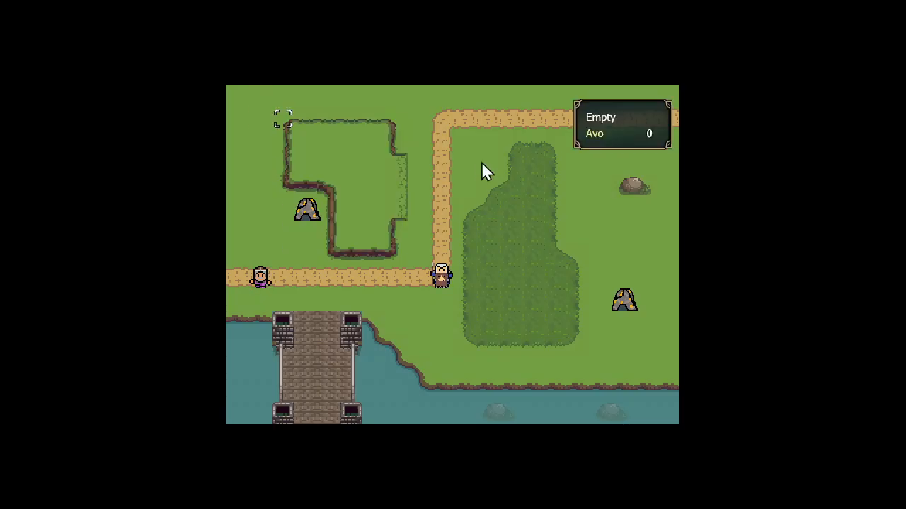
pyautogui.press('Escape')
pyautogui.press('Left')
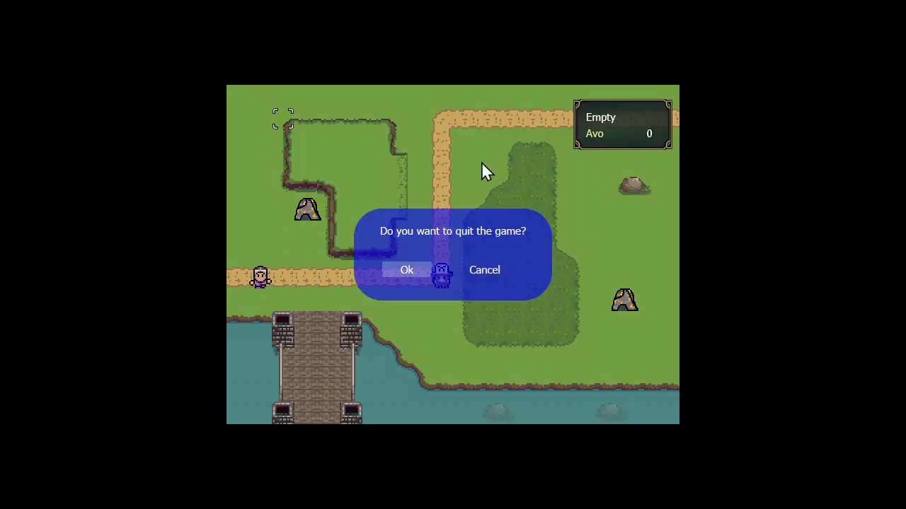
pyautogui.press('Return')
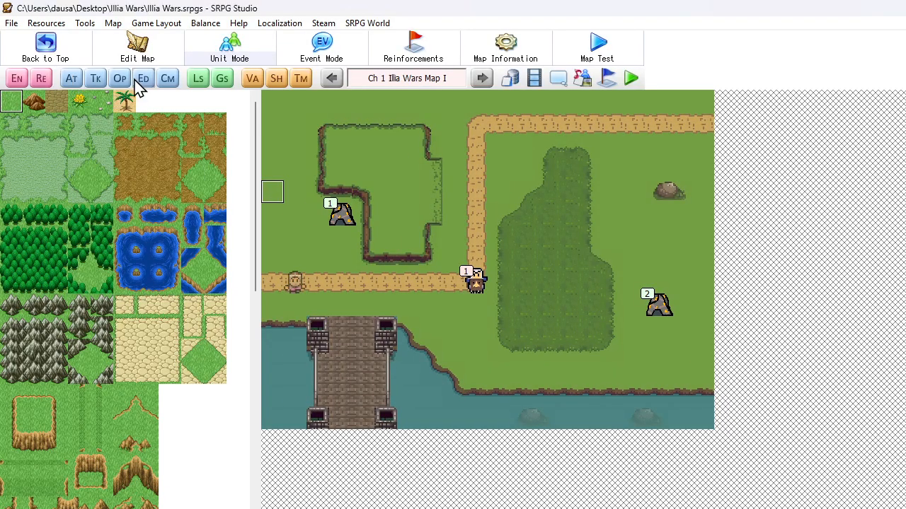
# Set the CO Charge condition of the Damage All Enemies communication event to 0 or More
pyautogui.click(167, 80)
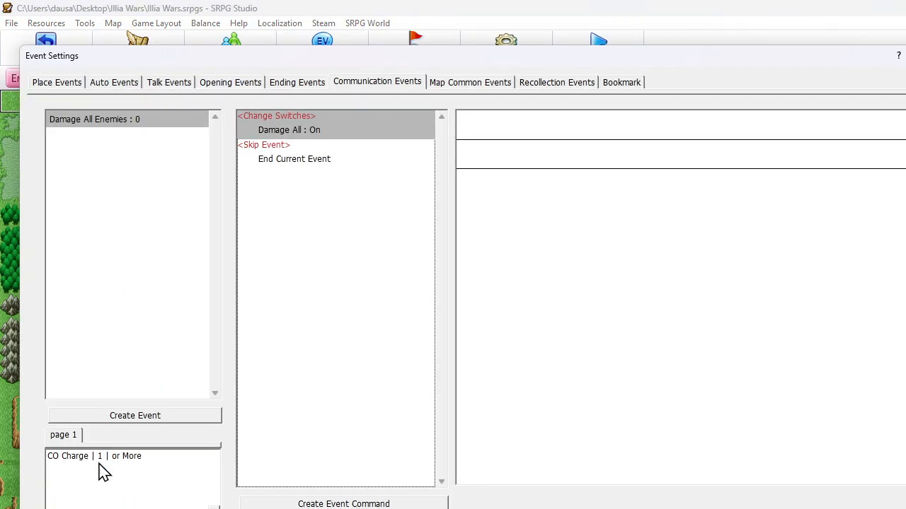
pyautogui.doubleClick(103, 472)
pyautogui.doubleClick(160, 176)
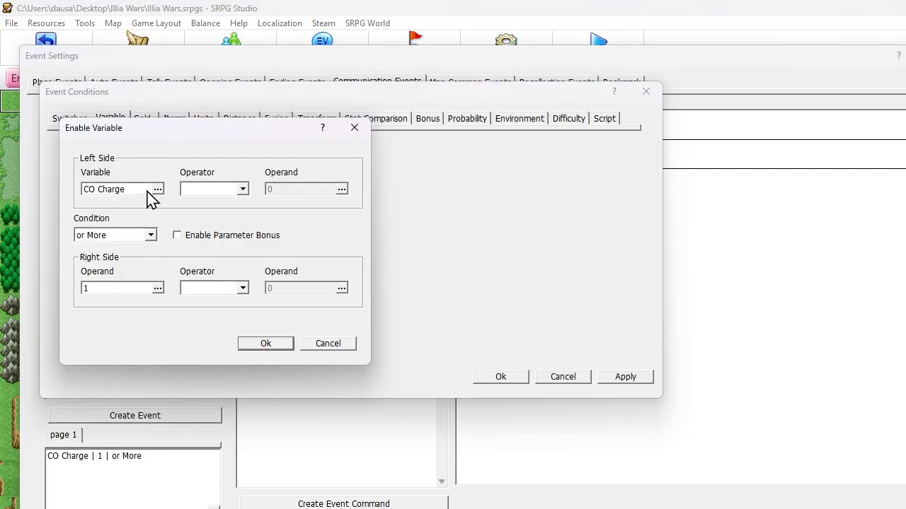
pyautogui.doubleClick(117, 289)
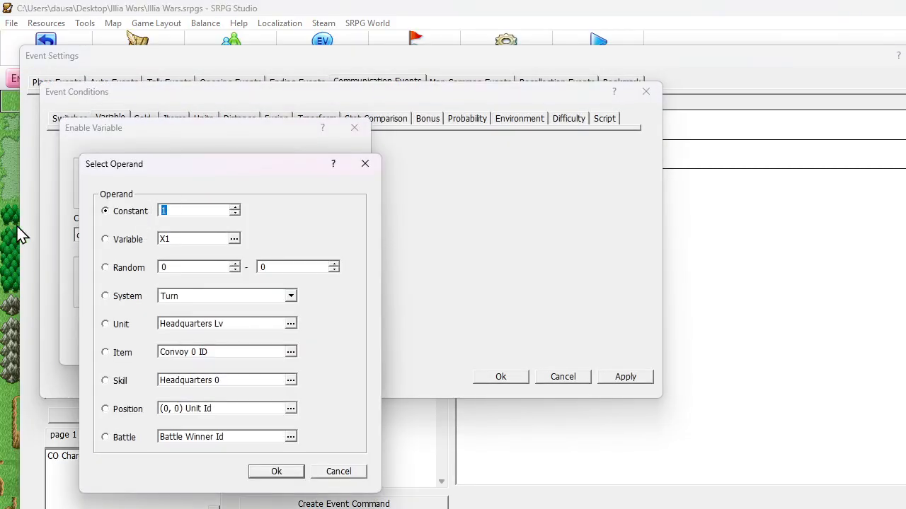
pyautogui.write('0')
pyautogui.press('Return')
pyautogui.press('Return')
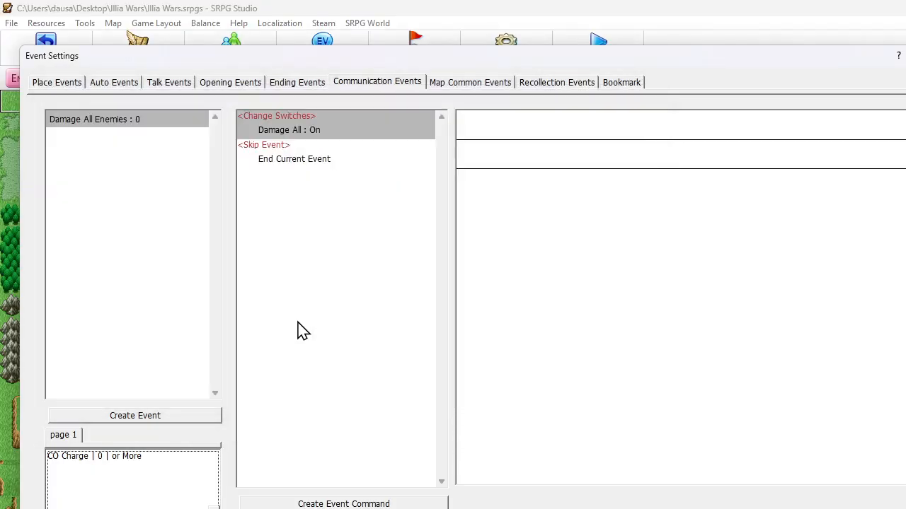
pyautogui.press('Return')
# Run the map test to inspect the map menu and the CO Charge variable, and end the test
pyautogui.click(605, 51)
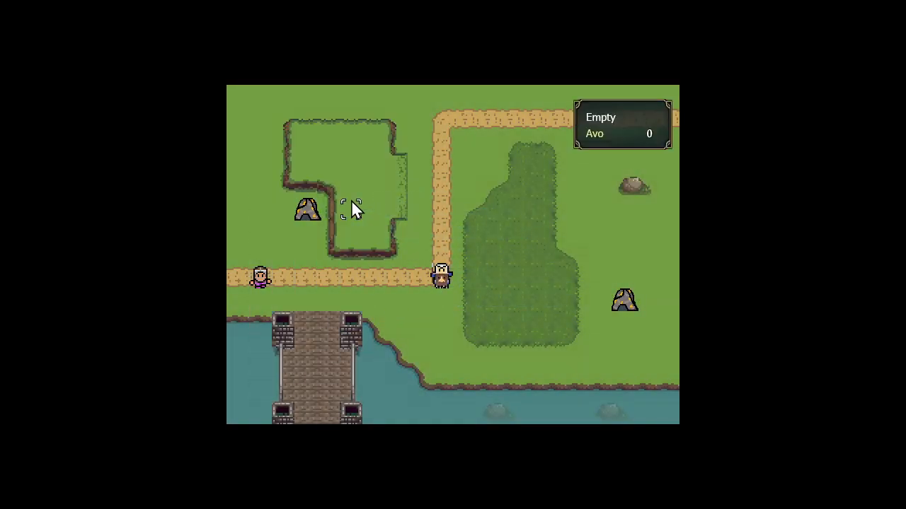
pyautogui.click(350, 204)
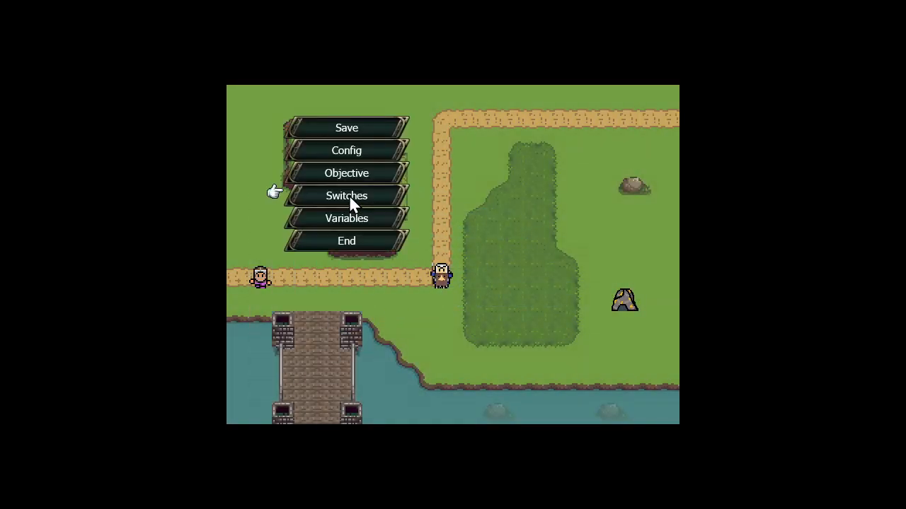
pyautogui.rightClick(438, 160)
pyautogui.click(353, 247)
pyautogui.click(357, 219)
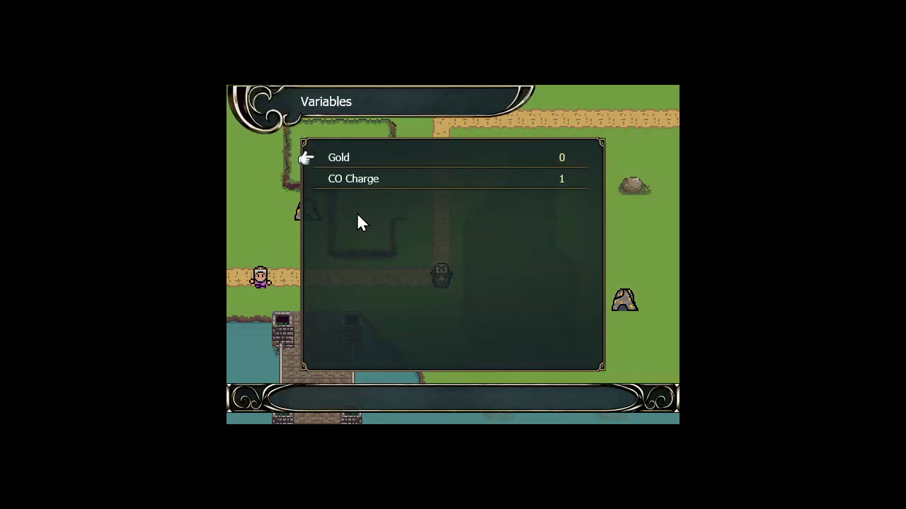
pyautogui.hotkey('alt', 'F4')
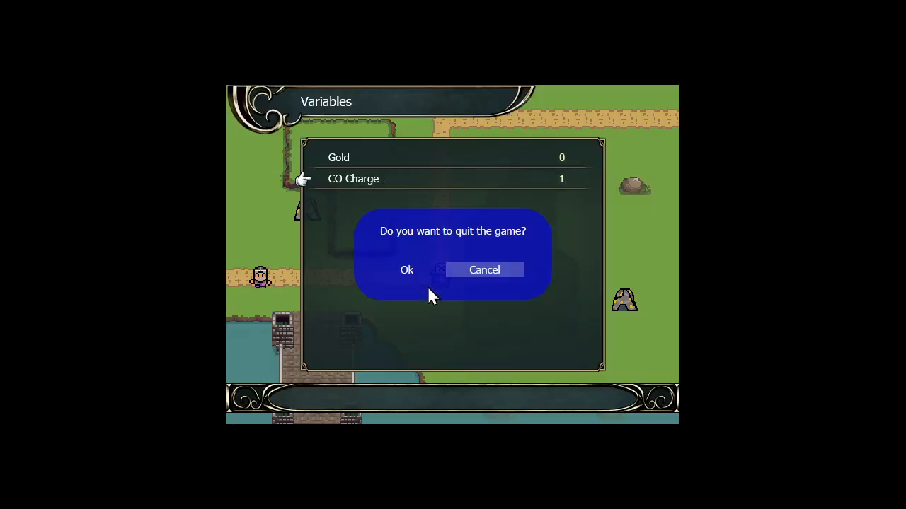
pyautogui.press('Left')
pyautogui.press('Return')
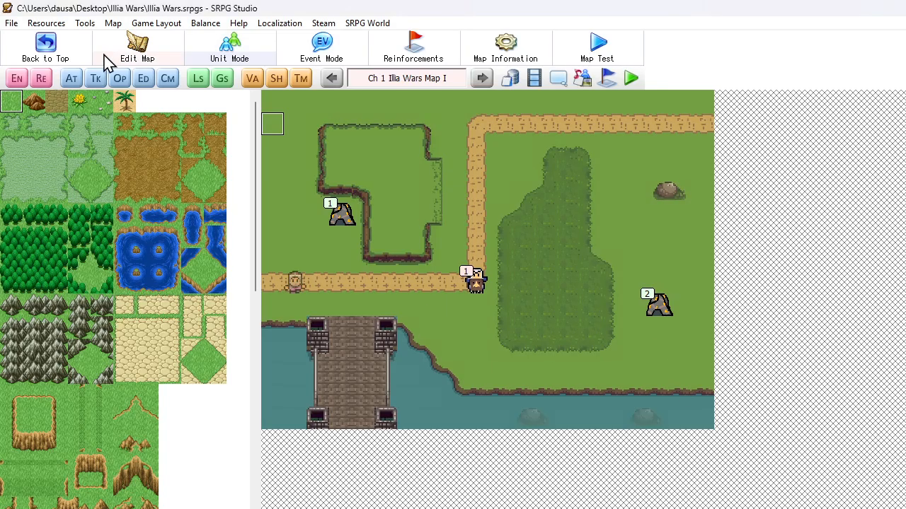
# Remove the CO Charge condition from the Damage All Enemies communication event and save the event settings
pyautogui.click(167, 77)
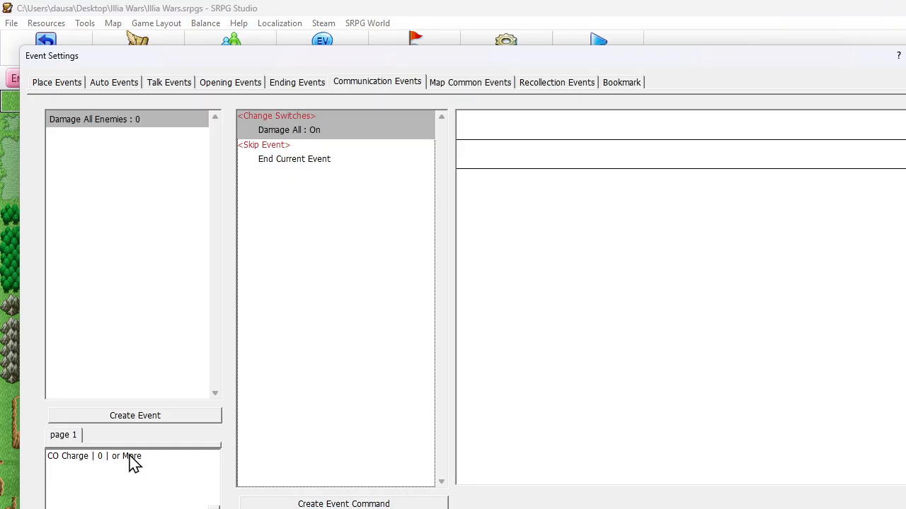
pyautogui.doubleClick(131, 458)
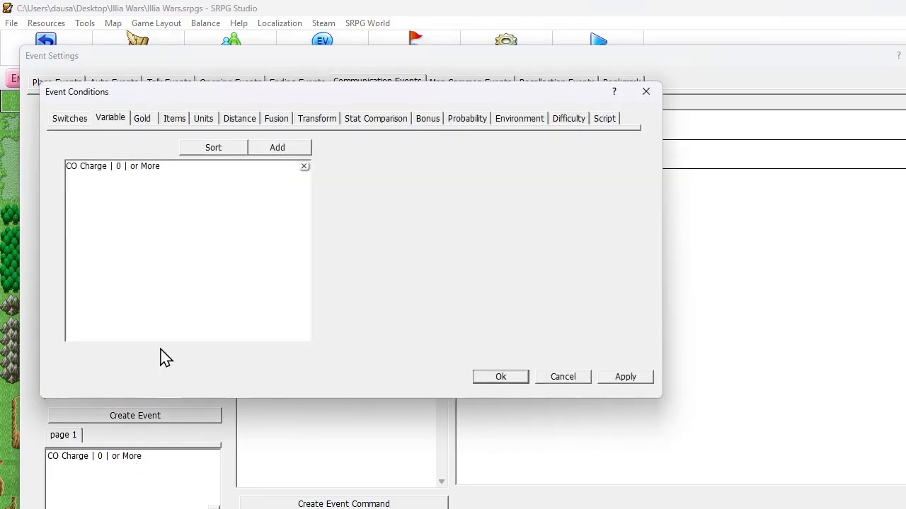
pyautogui.click(130, 166)
pyautogui.press('Delete')
pyautogui.click(495, 376)
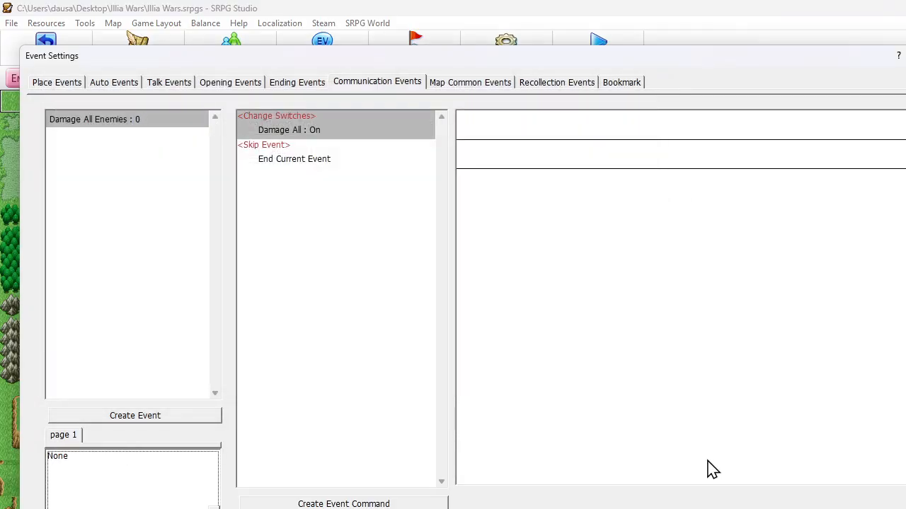
pyautogui.click(759, 508)
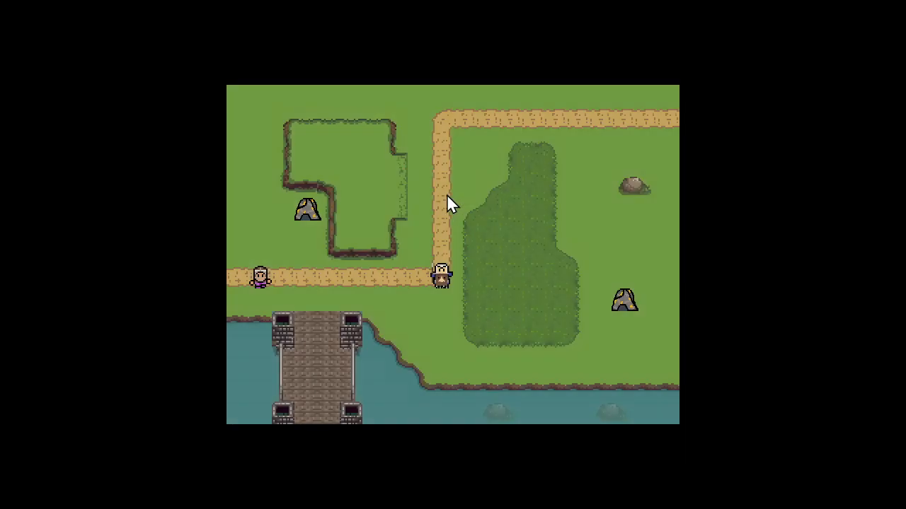
# Check the map menu for CO Power, move the Worker to the tile below the gold mine, and harvest gold
pyautogui.click(309, 159)
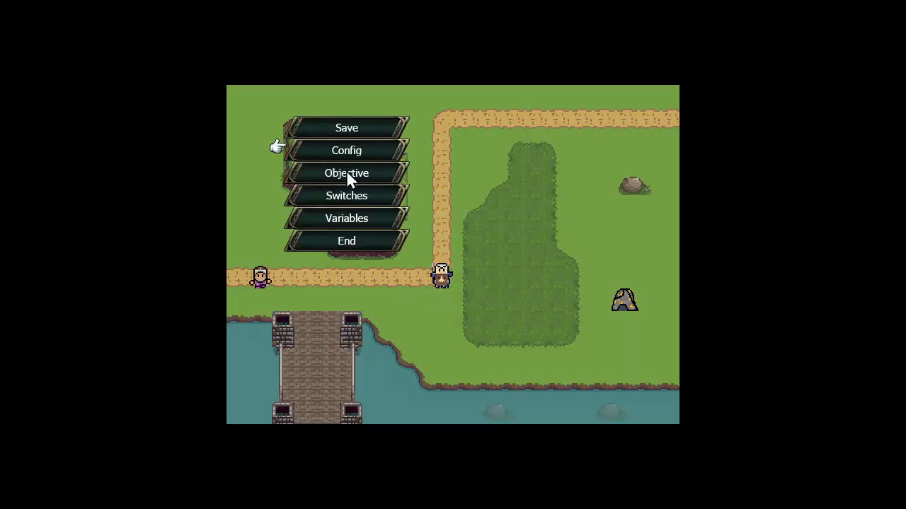
pyautogui.rightClick(426, 248)
pyautogui.moveTo(253, 278)
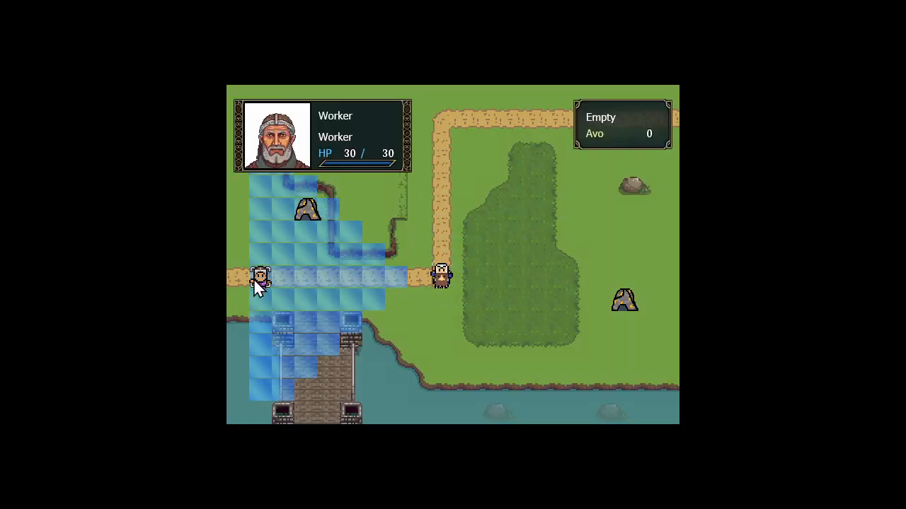
pyautogui.click(253, 278)
pyautogui.click(305, 232)
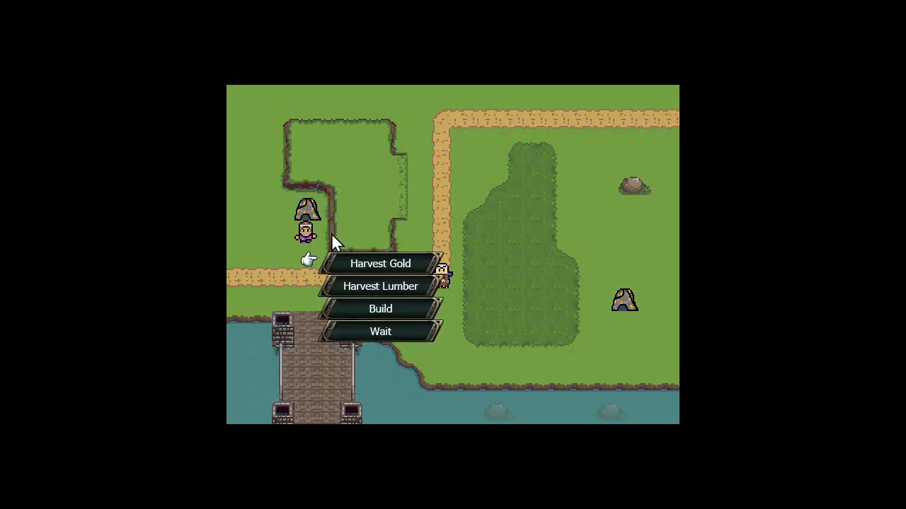
pyautogui.click(375, 269)
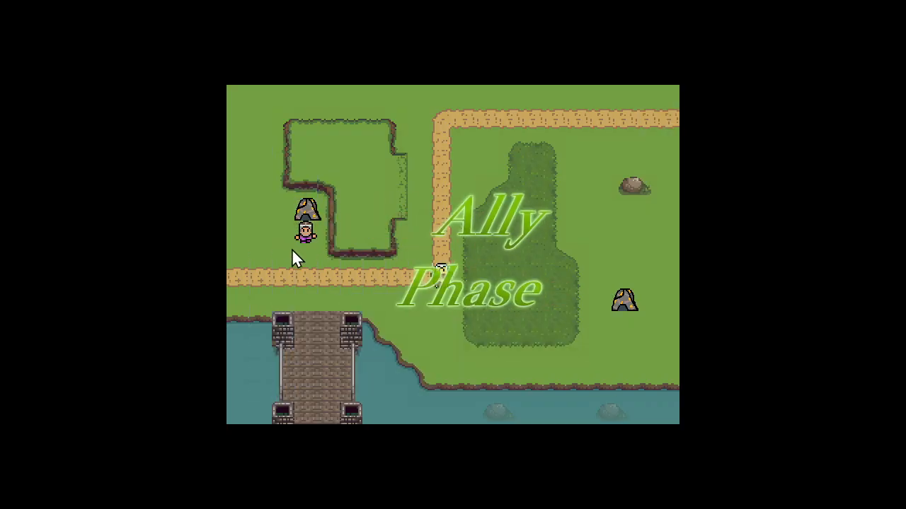
# Inspect the map menu again for CO Power, end the turn, and quit the map test
pyautogui.click(312, 259)
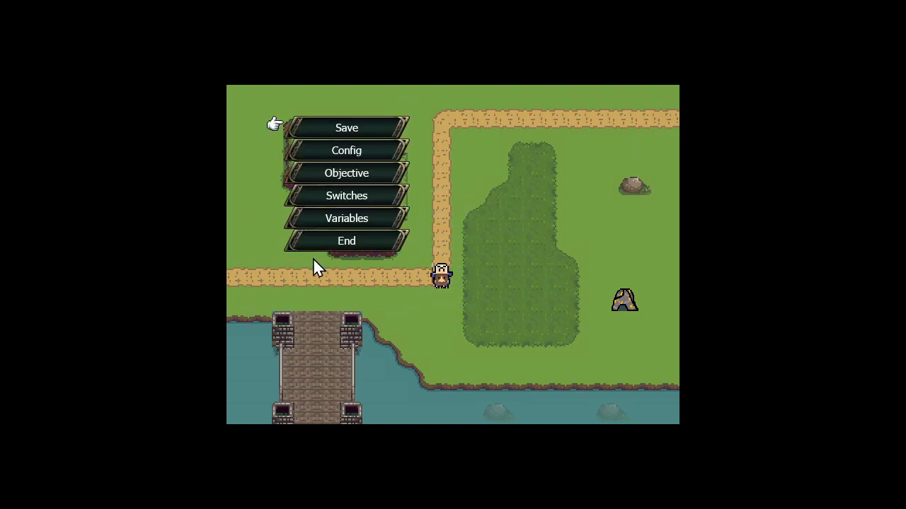
pyautogui.click(323, 248)
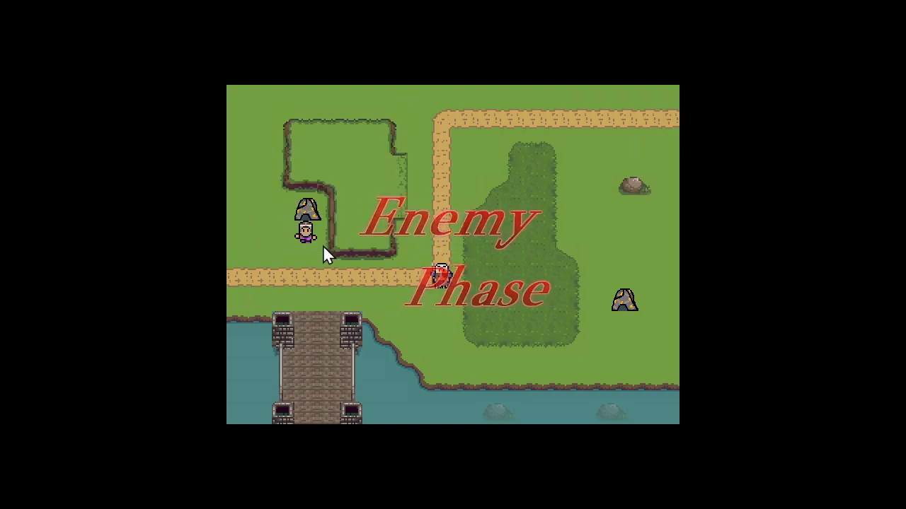
pyautogui.press('Escape')
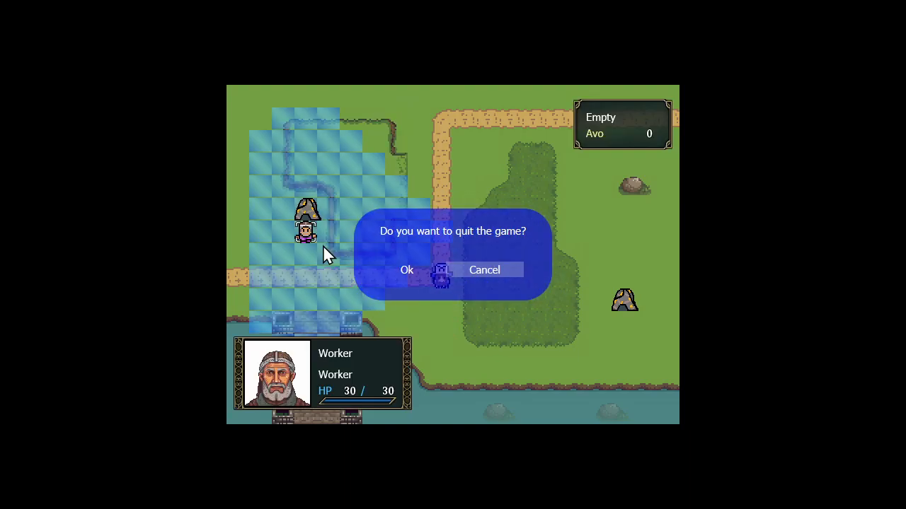
pyautogui.press('Left')
pyautogui.press('Return')
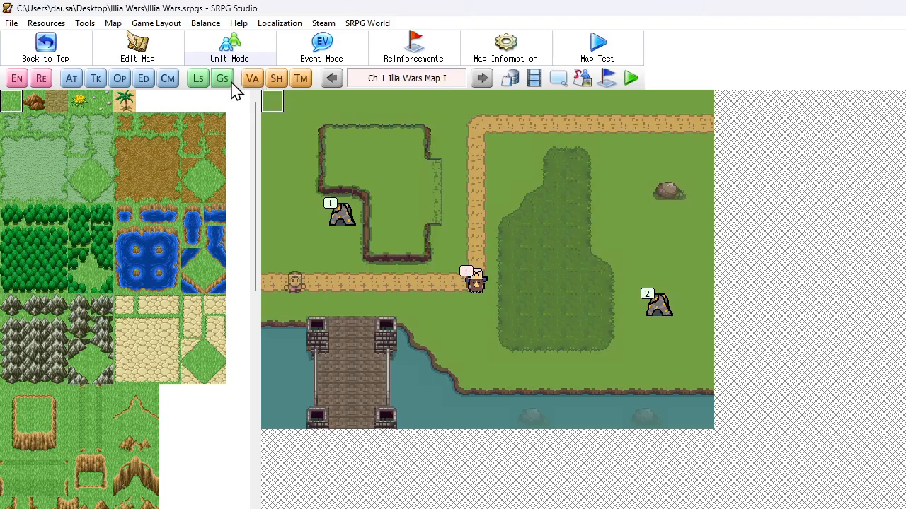
# Add a variable condition to the Damage All Enemies communication event, using CO Charge as its left-side variable
pyautogui.click(251, 81)
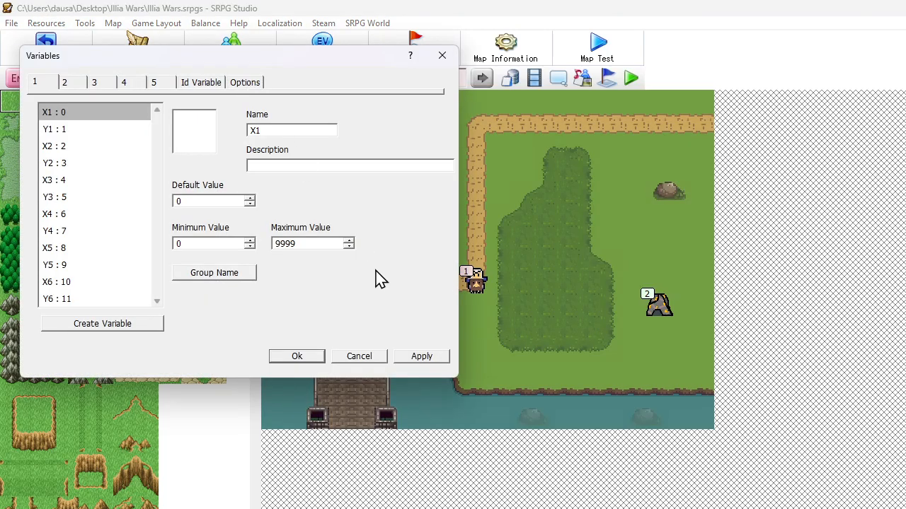
pyautogui.click(362, 359)
pyautogui.click(168, 82)
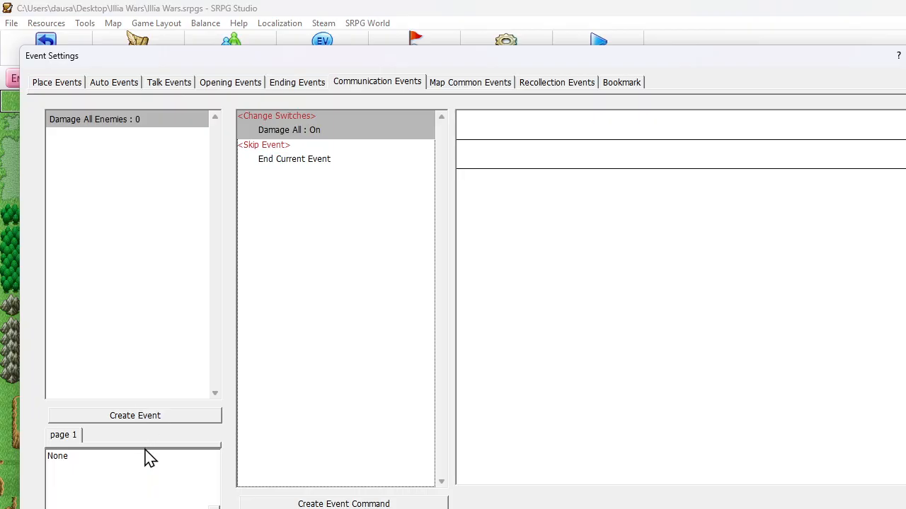
pyautogui.doubleClick(113, 474)
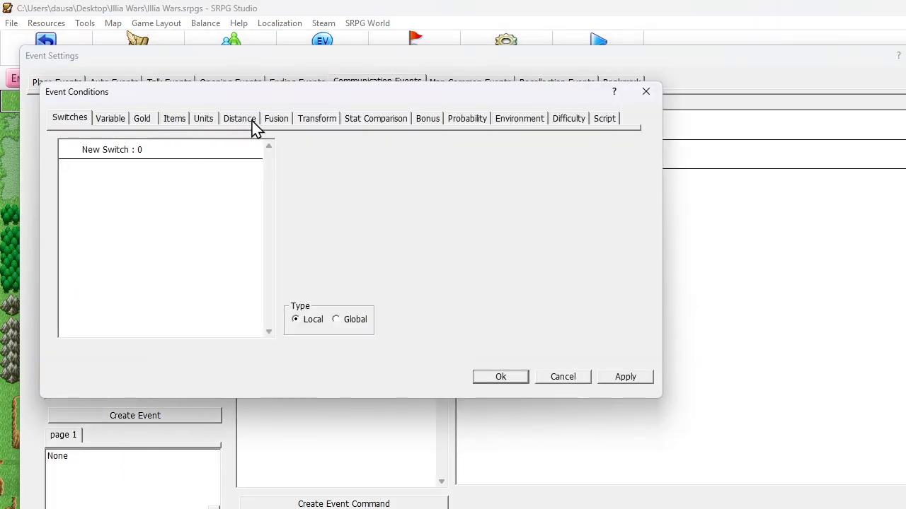
pyautogui.click(116, 122)
pyautogui.click(283, 151)
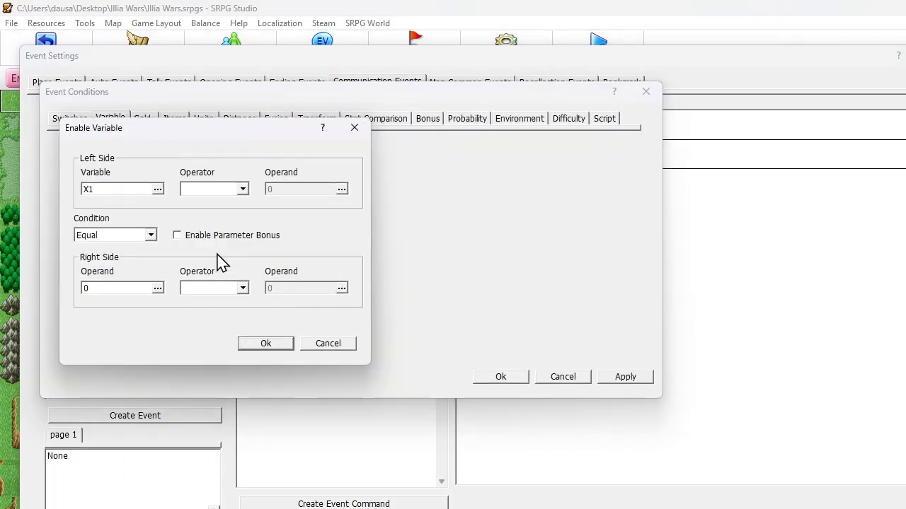
pyautogui.click(106, 192)
pyautogui.click(130, 192)
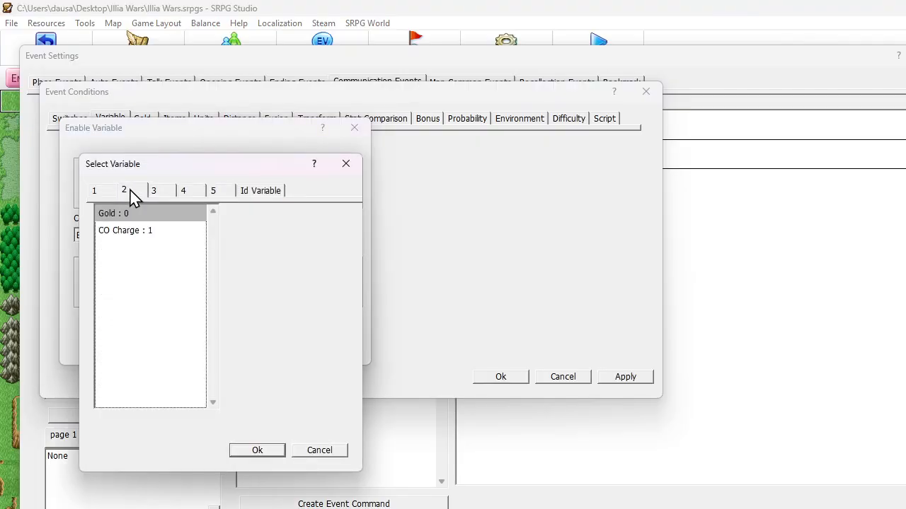
pyautogui.click(133, 229)
pyautogui.press('Return')
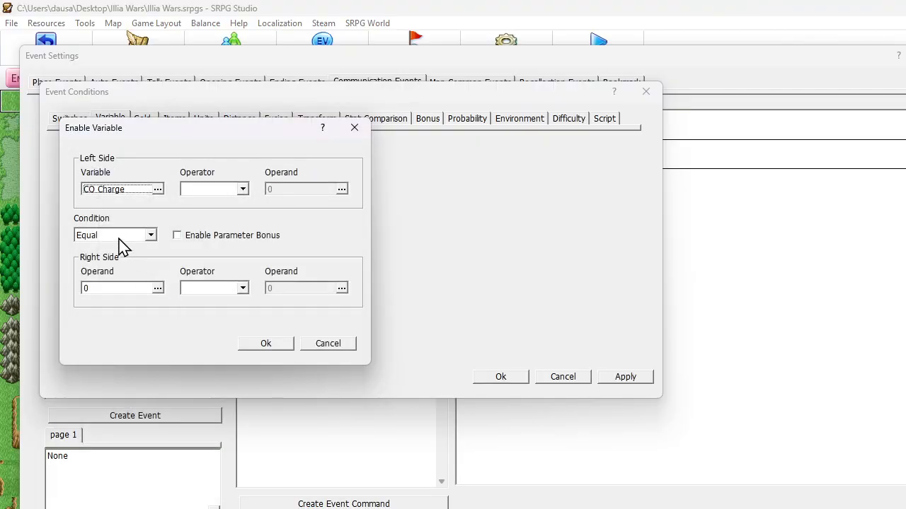
# Set the CO Charge condition to 100 or More, confirm it, and leave the event settings
pyautogui.click(118, 239)
pyautogui.click(119, 260)
pyautogui.click(115, 290)
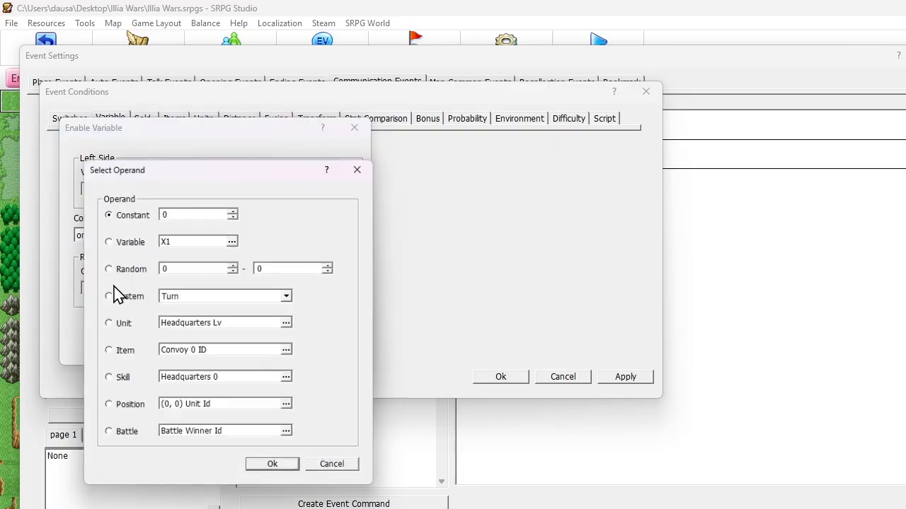
pyautogui.doubleClick(170, 212)
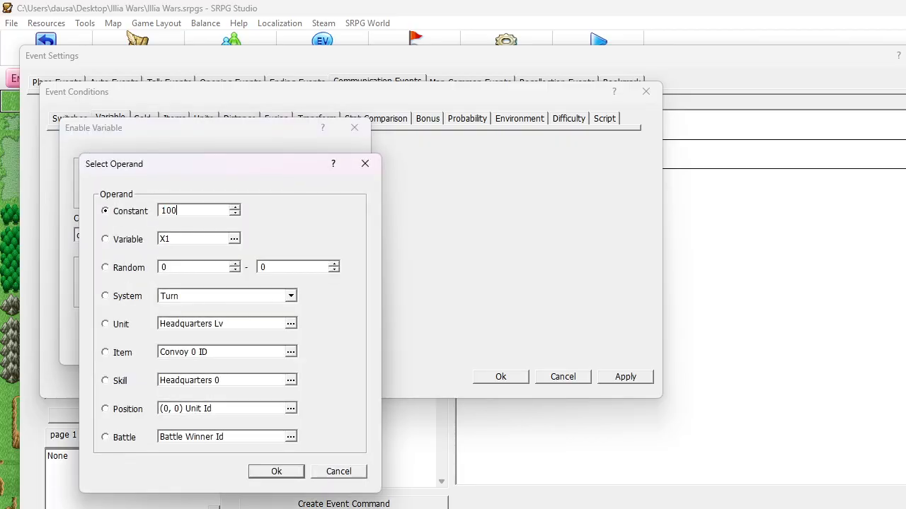
pyautogui.write('100')
pyautogui.press('Return')
pyautogui.press('Return')
pyautogui.click(501, 375)
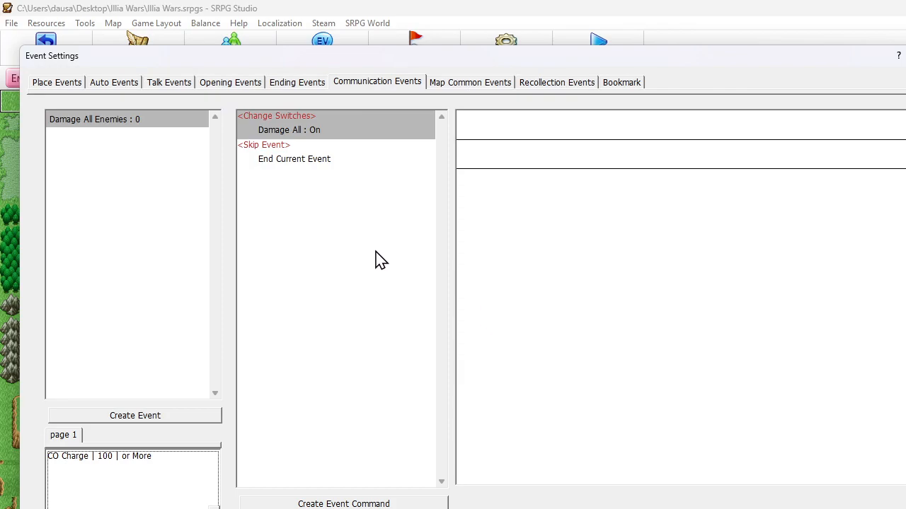
pyautogui.press('Escape')
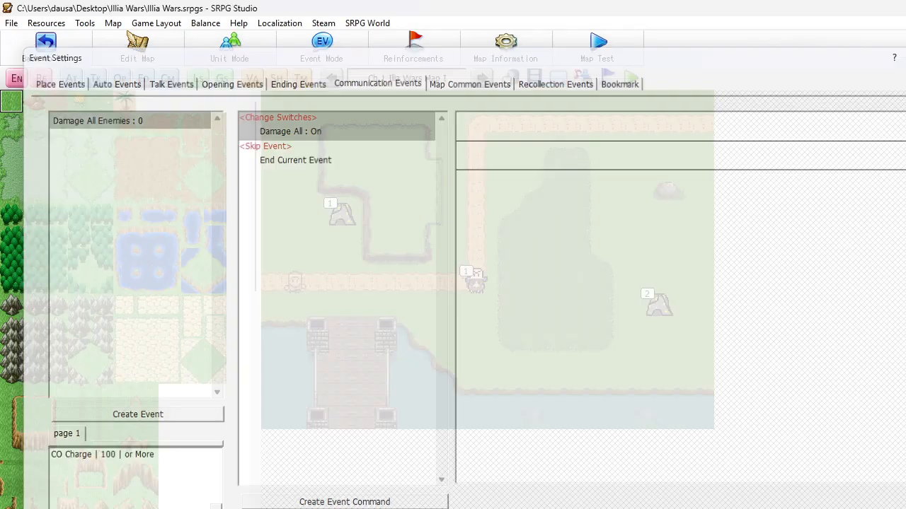
# Start the map test, move the Worker to the tile below the gold mine, and harvest gold
pyautogui.click(601, 37)
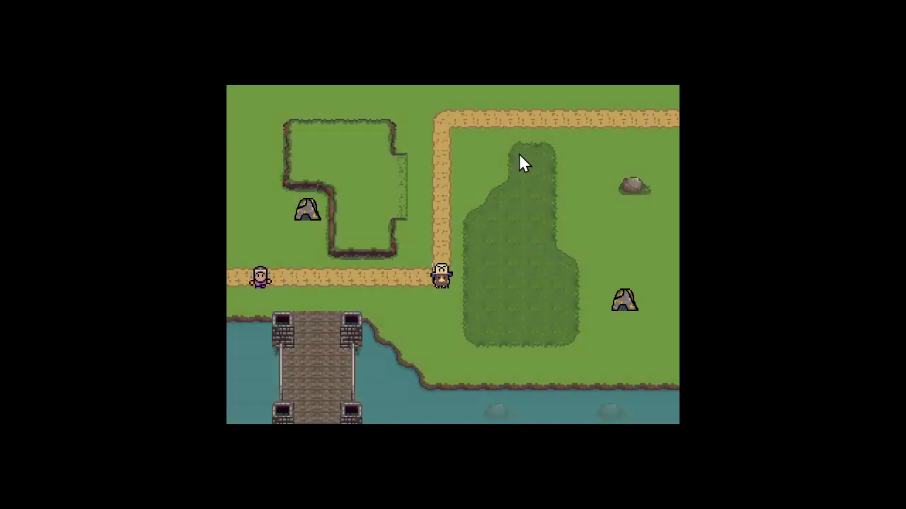
pyautogui.click(261, 278)
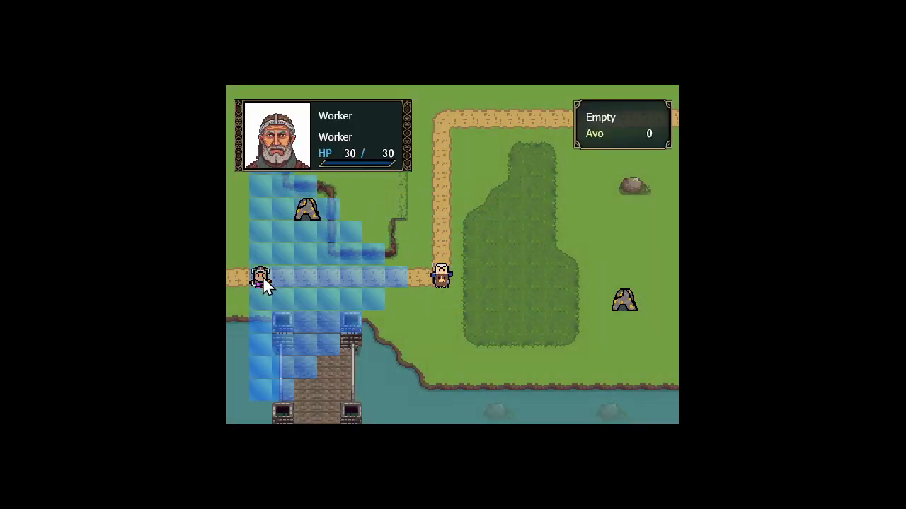
pyautogui.click(303, 237)
pyautogui.click(409, 264)
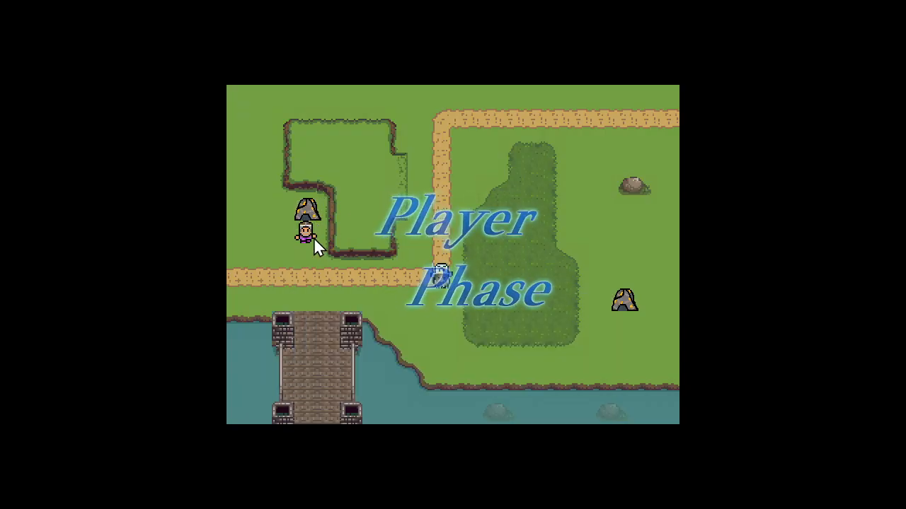
# Harvest gold with the Worker from the adjacent mine on each of the next three turns
pyautogui.click(308, 238)
pyautogui.click(304, 232)
pyautogui.click(342, 269)
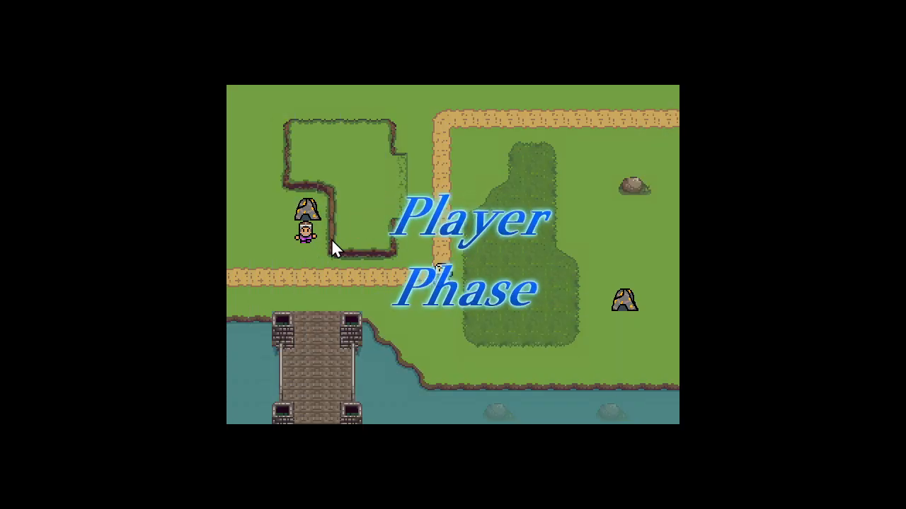
pyautogui.click(311, 240)
pyautogui.click(307, 238)
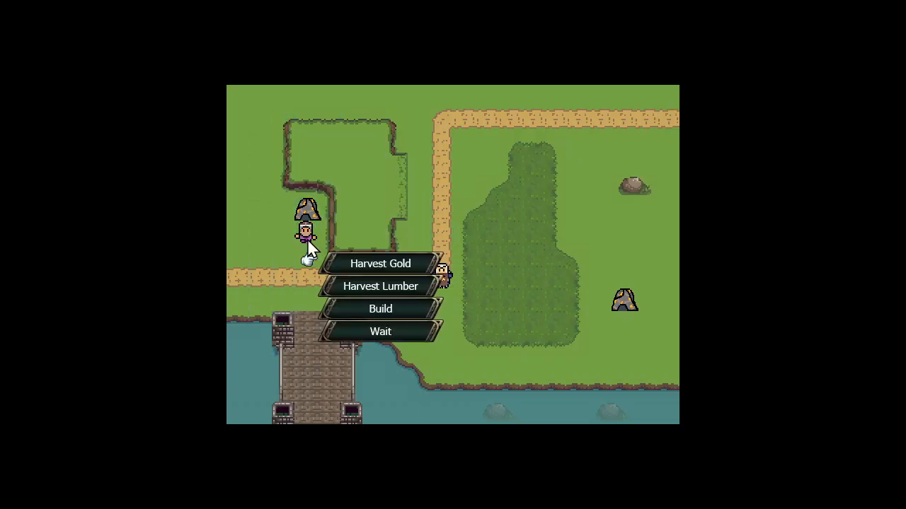
pyautogui.click(356, 264)
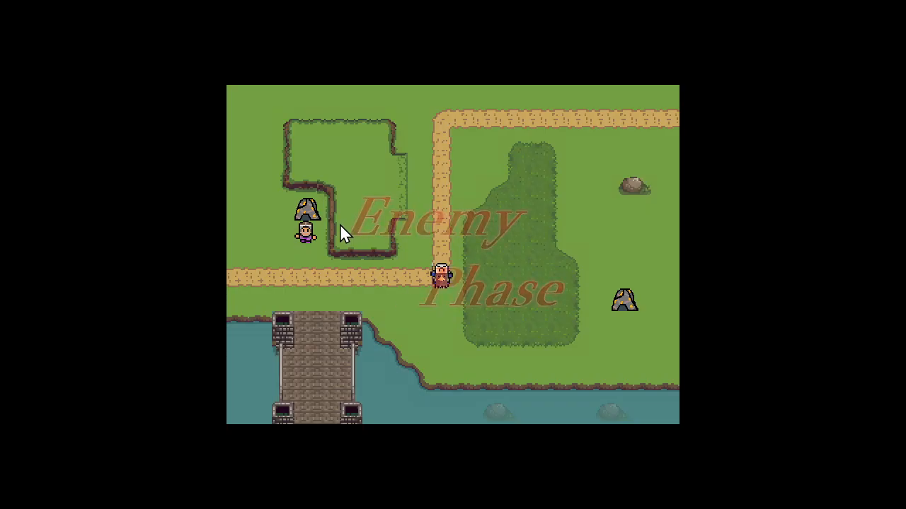
pyautogui.click(306, 237)
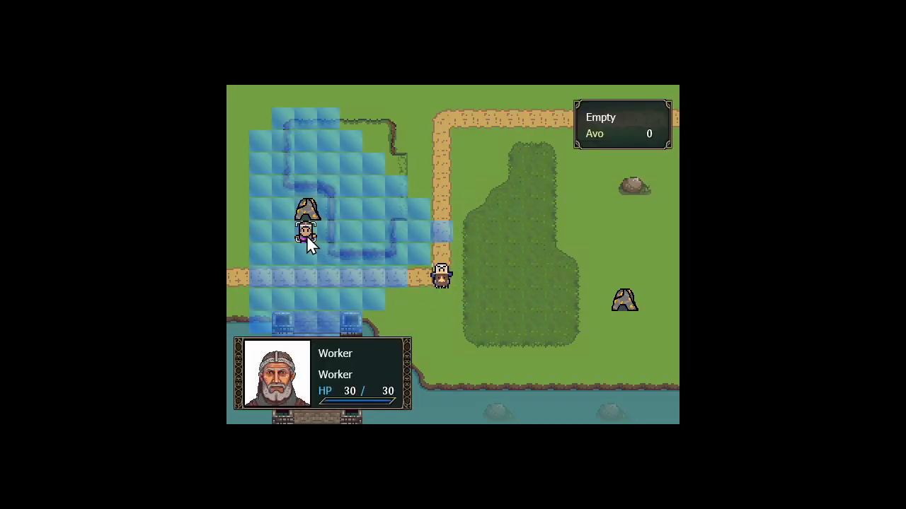
pyautogui.click(306, 235)
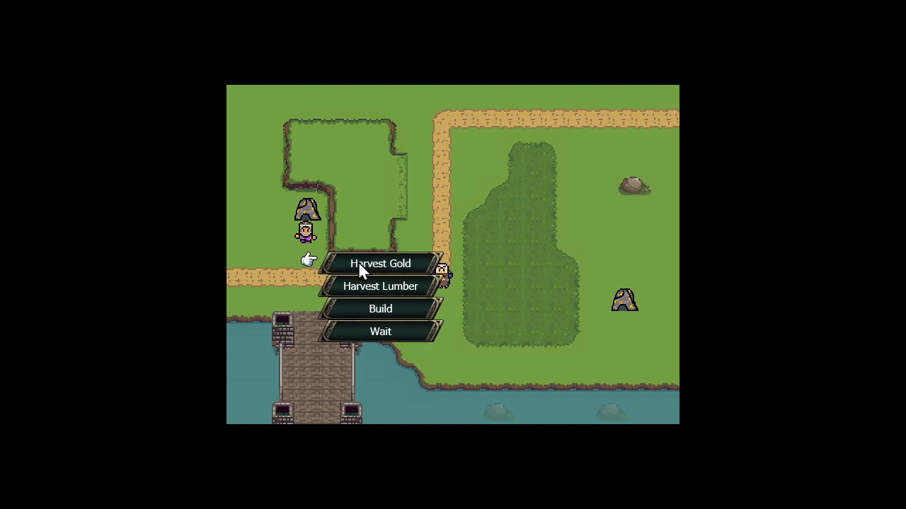
pyautogui.click(358, 264)
pyautogui.click(310, 210)
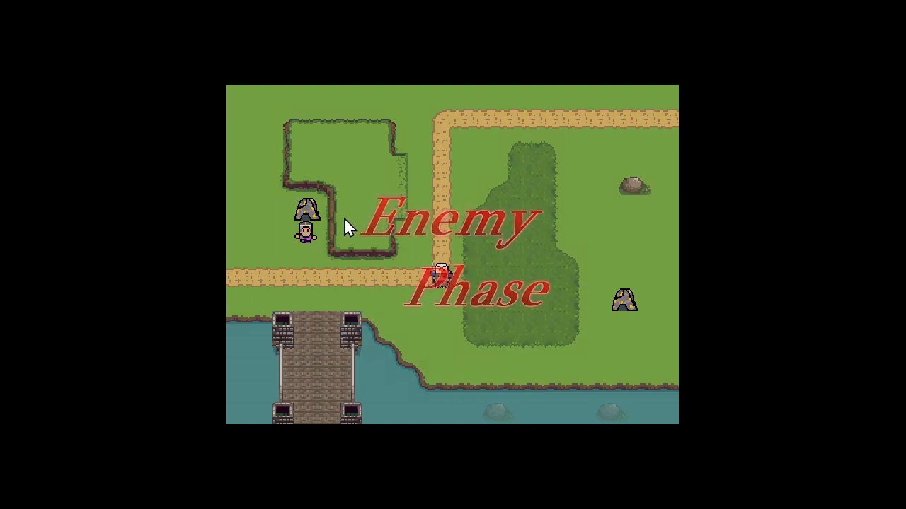
# Have the Worker construct a unit-training building on the tile directly below it
pyautogui.click(307, 236)
pyautogui.click(307, 235)
pyautogui.click(375, 311)
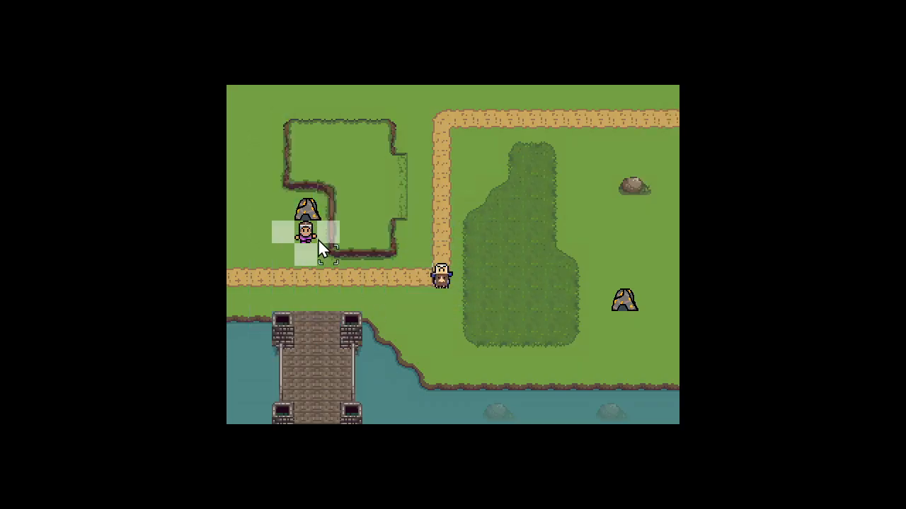
pyautogui.click(317, 244)
pyautogui.click(420, 235)
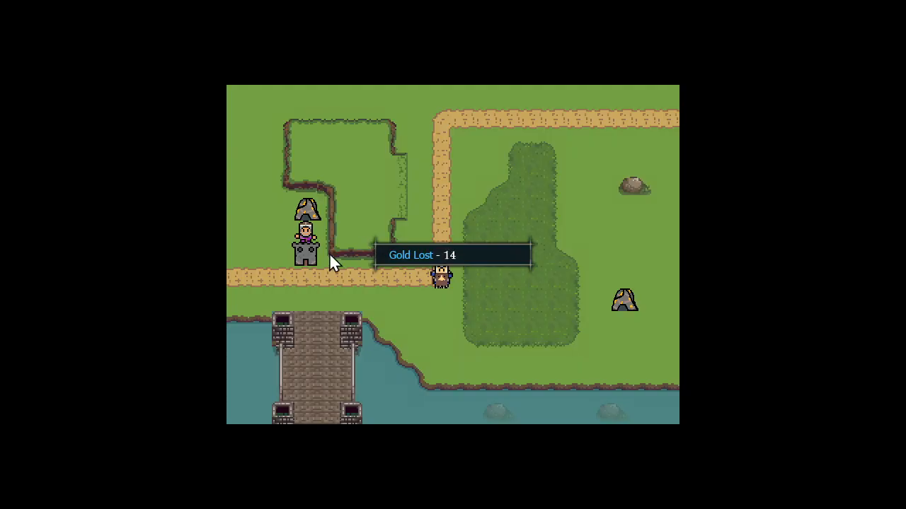
# Train a Swordsman from the new building and place it on the road tile below
pyautogui.click(310, 254)
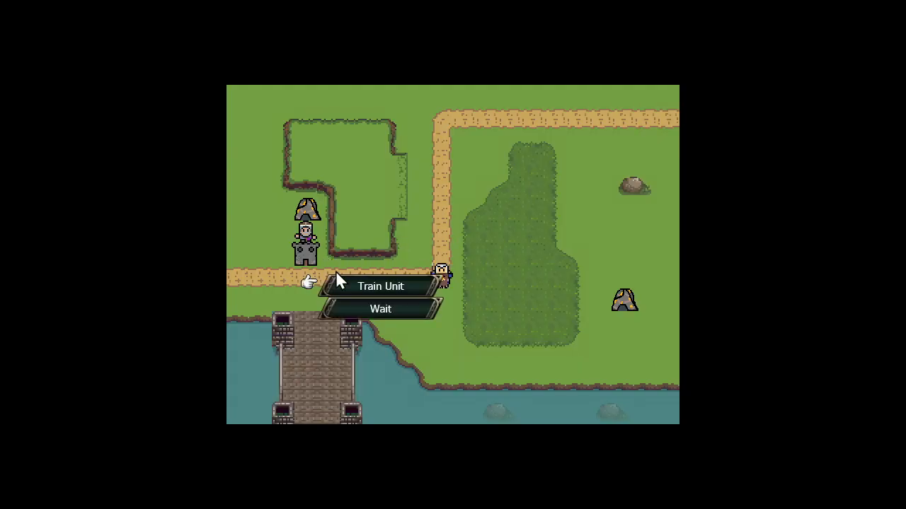
pyautogui.click(341, 280)
pyautogui.click(315, 283)
pyautogui.click(382, 228)
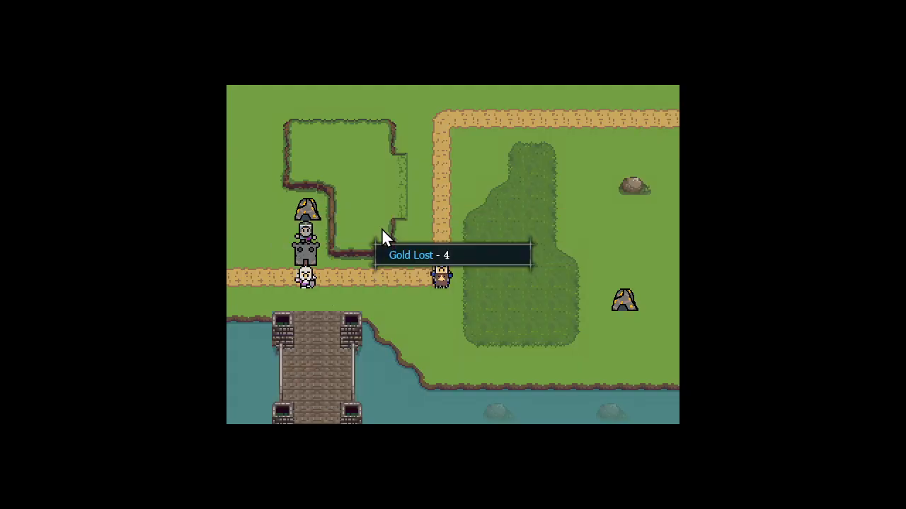
# Move the Swordsman east along the road to the tile beside the enemy unit and attack it
pyautogui.click(301, 275)
pyautogui.rightClick(307, 282)
pyautogui.click(306, 283)
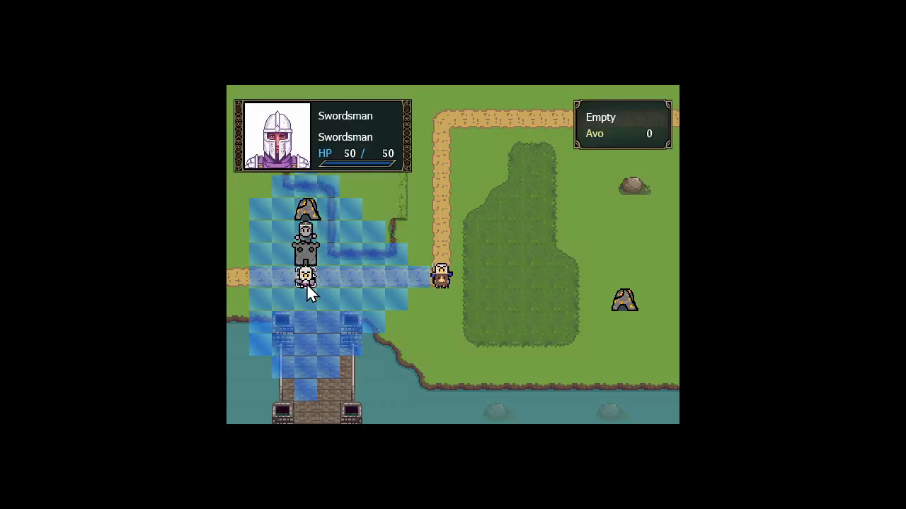
pyautogui.click(421, 276)
pyautogui.click(484, 307)
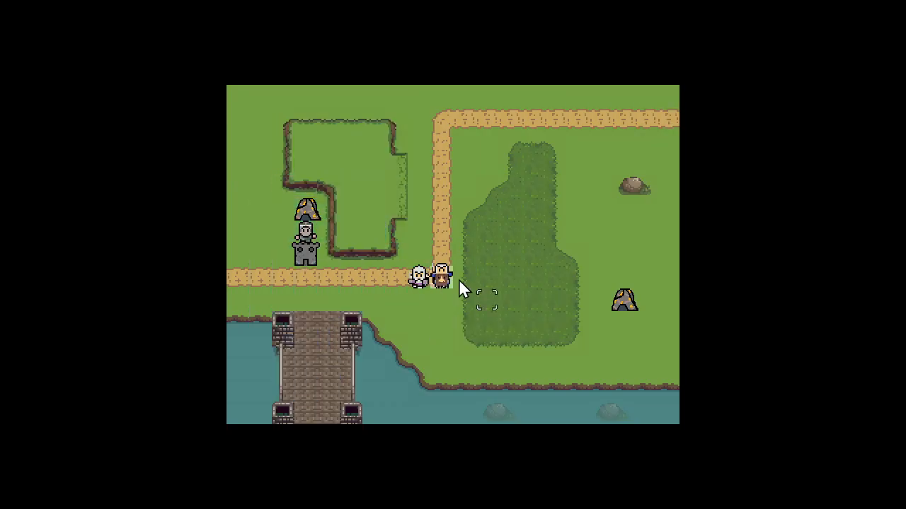
pyautogui.click(444, 270)
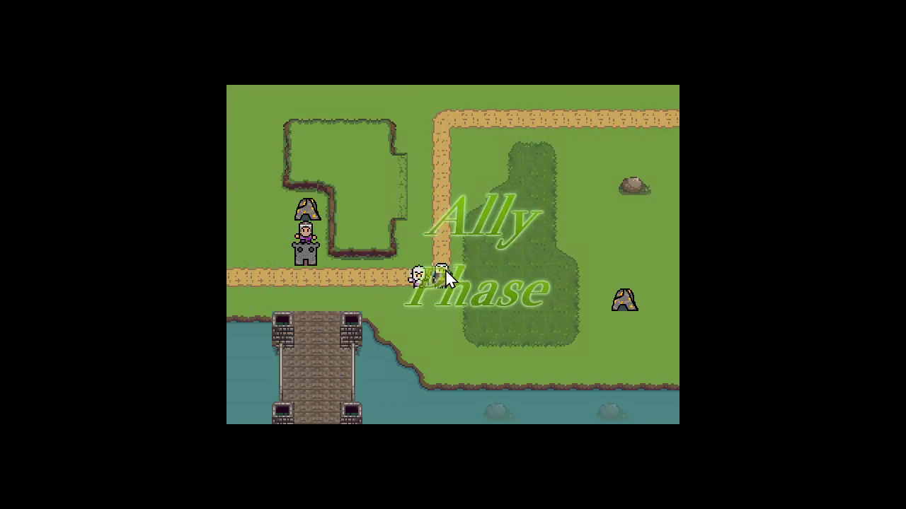
# On the following turn, attack the adjacent enemy again with the Swordsman from the same tile
pyautogui.click(419, 279)
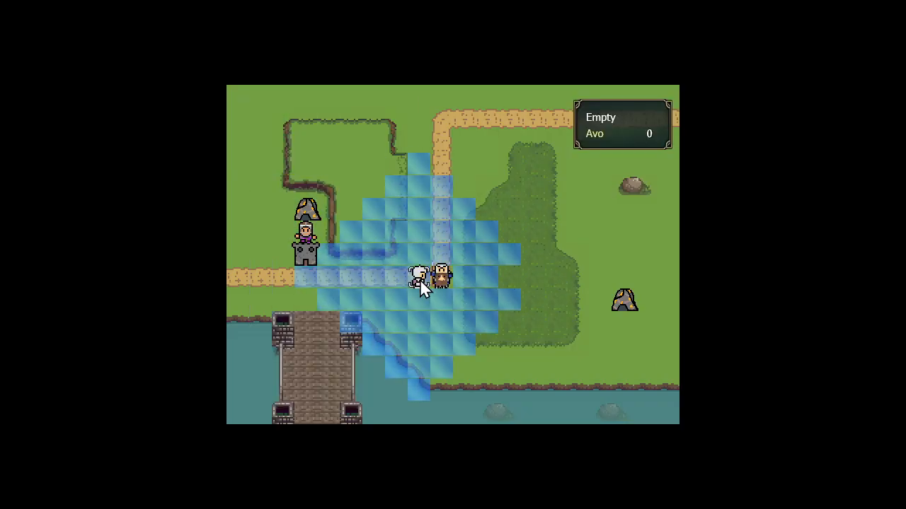
pyautogui.click(420, 279)
pyautogui.click(484, 311)
pyautogui.click(447, 275)
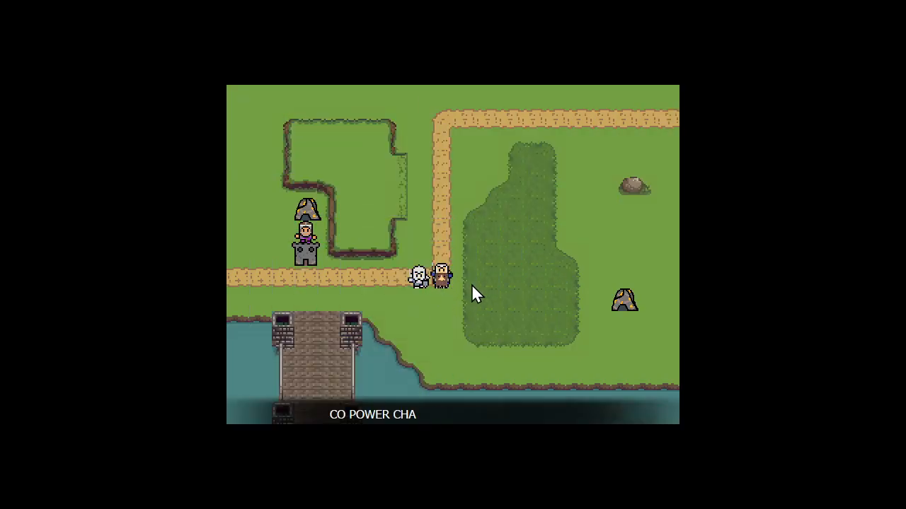
# Open the CO Power list to check the Damage All Enemies entry, and return to the map without using it
pyautogui.click(453, 270)
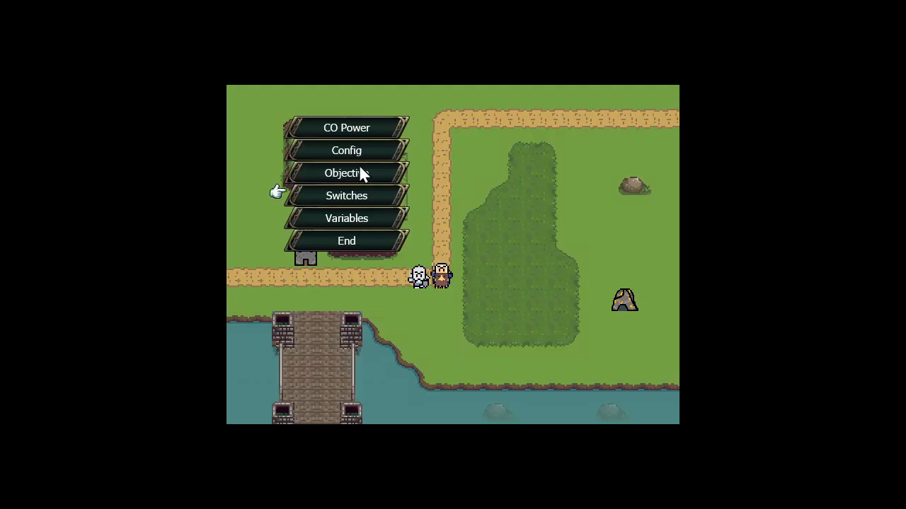
pyautogui.click(355, 126)
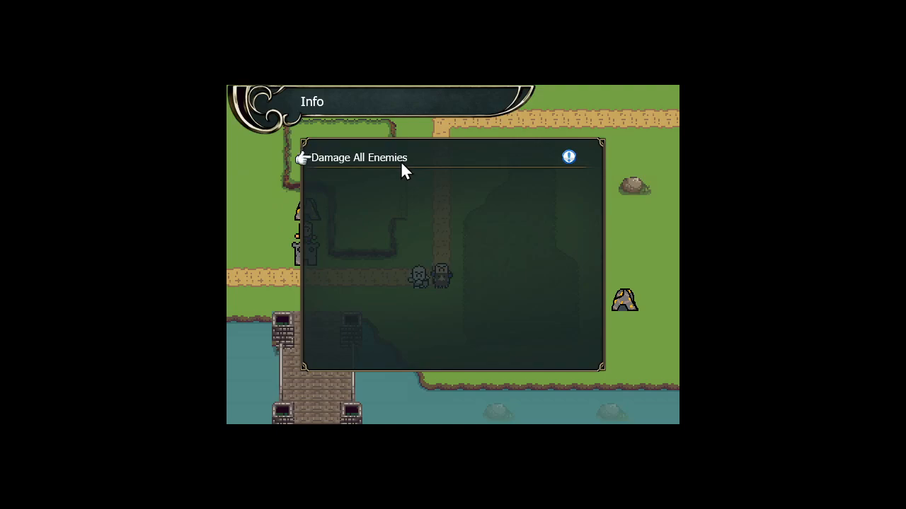
pyautogui.rightClick(410, 123)
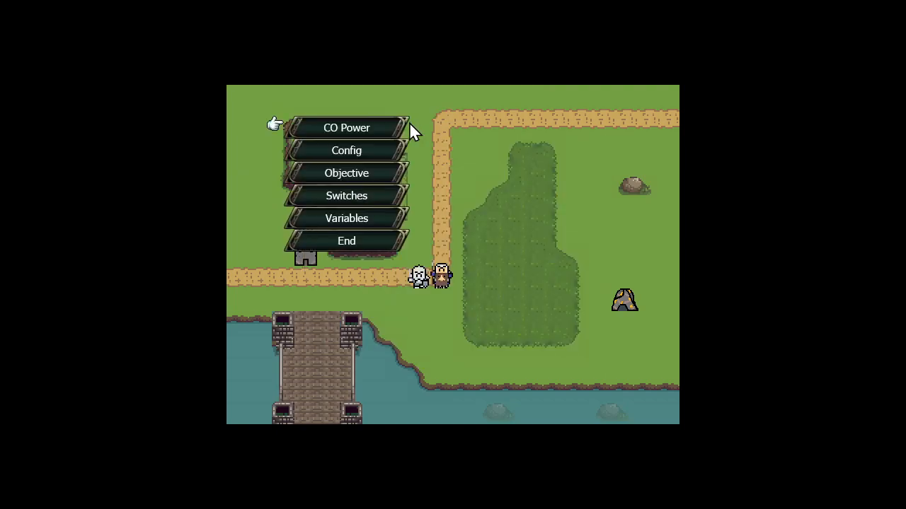
pyautogui.rightClick(410, 123)
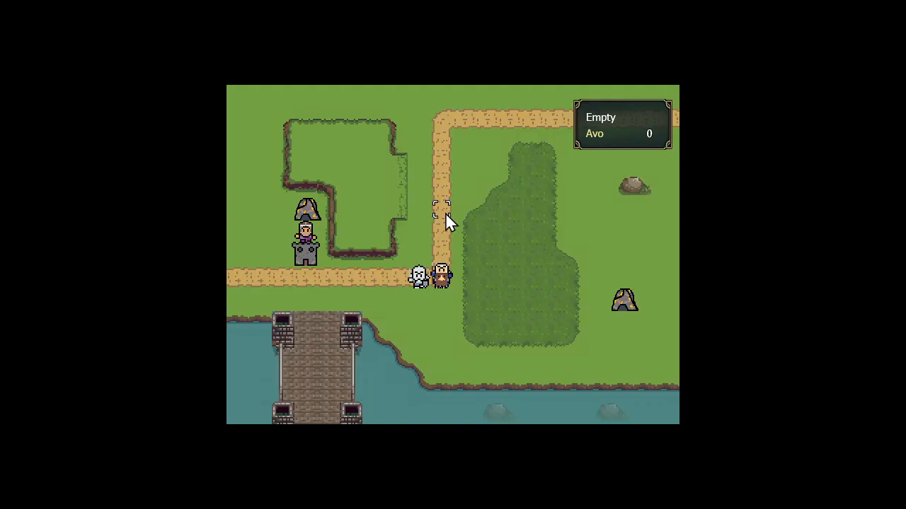
# Quit the playtest and open the map's communication events
pyautogui.press('Escape')
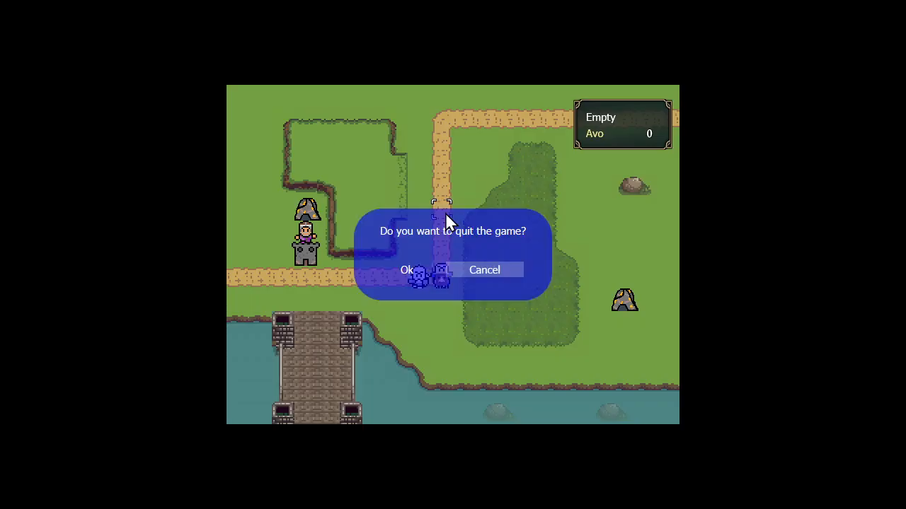
pyautogui.press('Return')
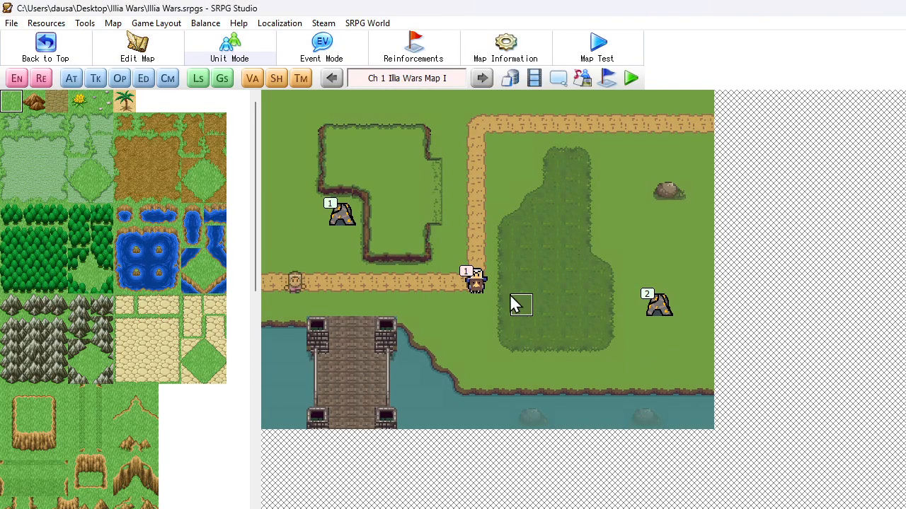
pyautogui.click(167, 80)
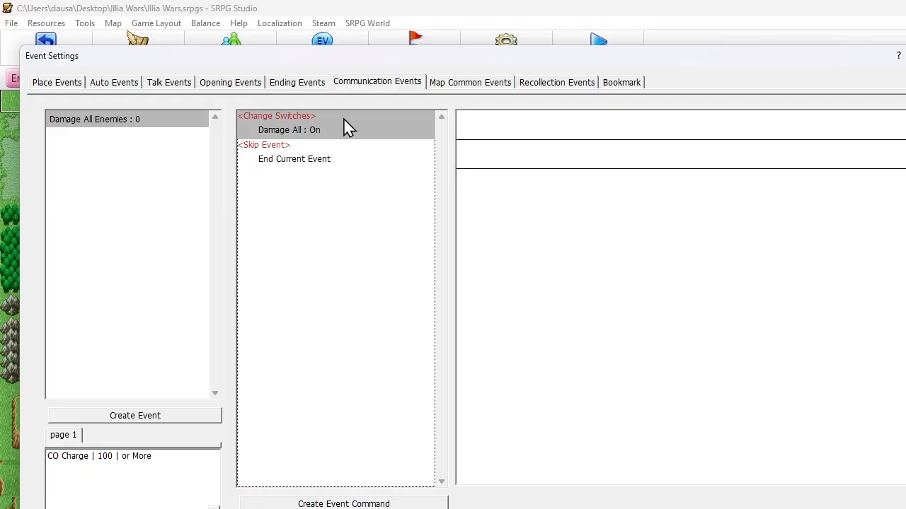
# Review the Skip Event options and the available event commands for Damage All Enemies, and close the event settings without changes
pyautogui.doubleClick(289, 160)
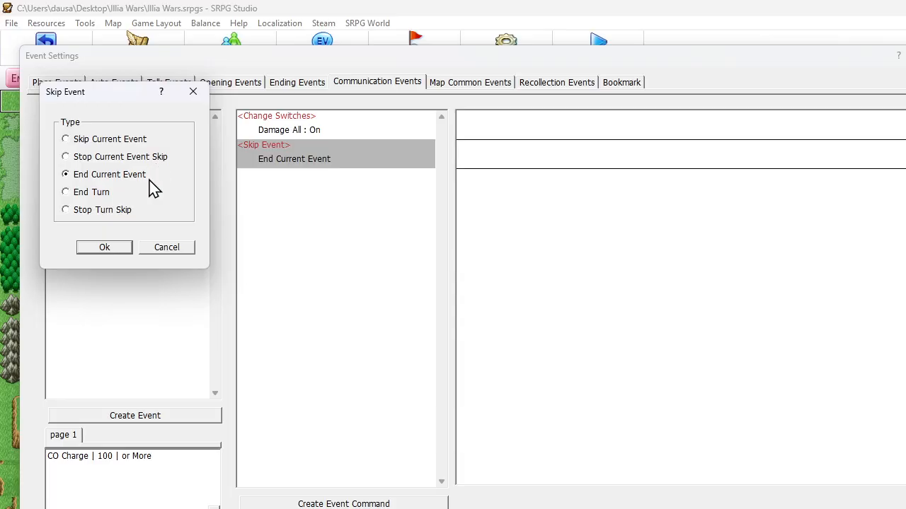
pyautogui.click(159, 252)
pyautogui.rightClick(272, 151)
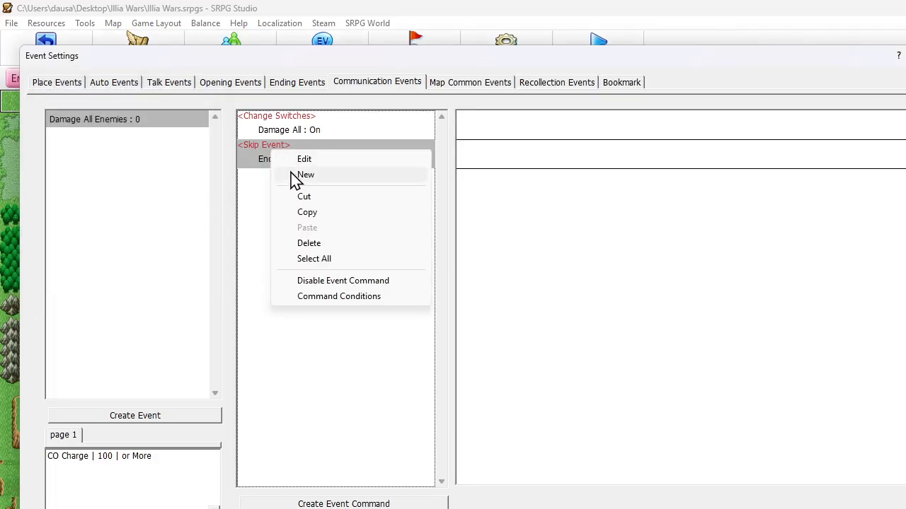
pyautogui.click(293, 175)
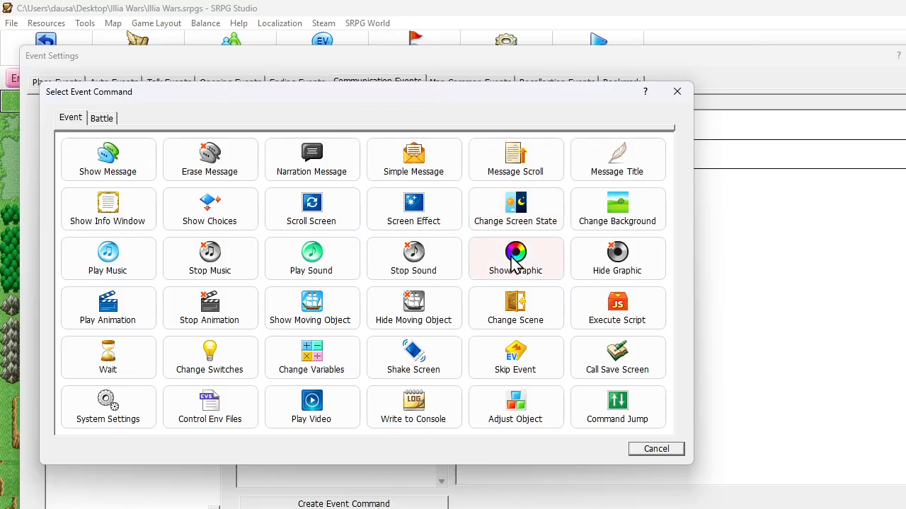
pyautogui.click(646, 458)
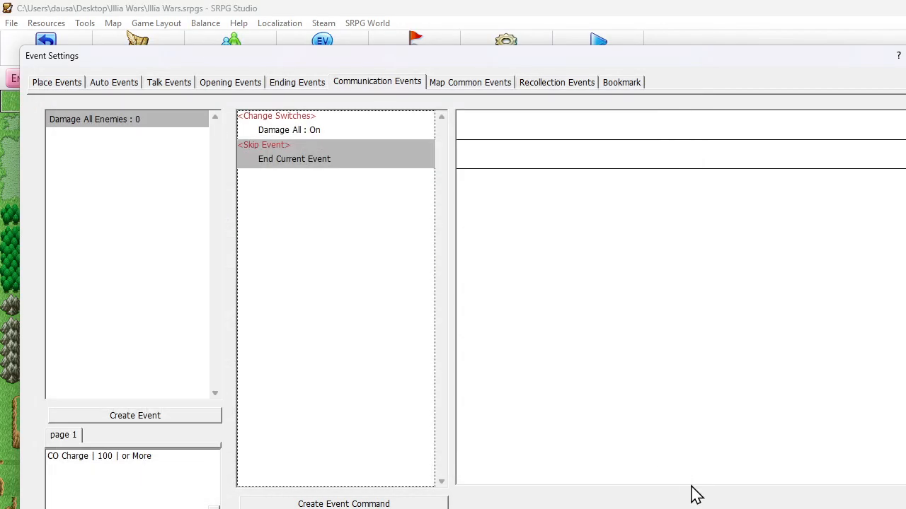
pyautogui.press('Escape')
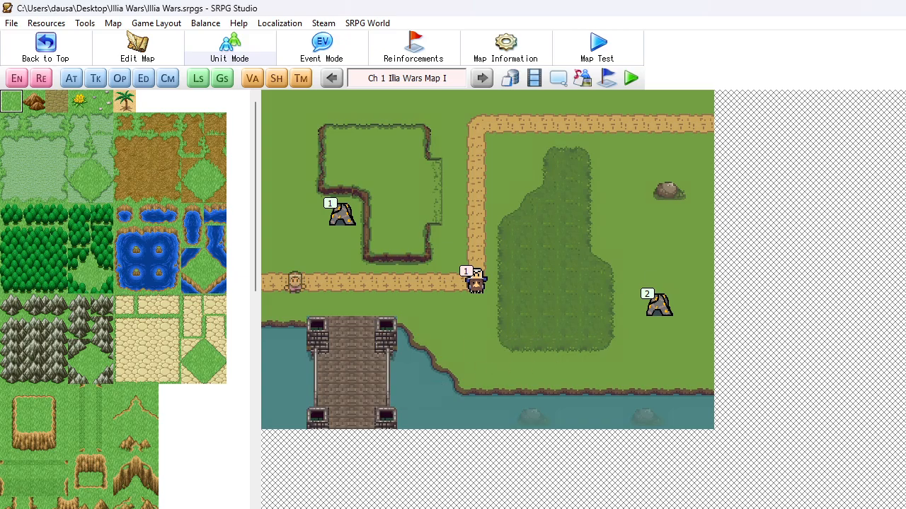
# Save the project and launch Aseprite from the desktop
pyautogui.click(11, 24)
pyautogui.click(42, 72)
pyautogui.press('super+d')
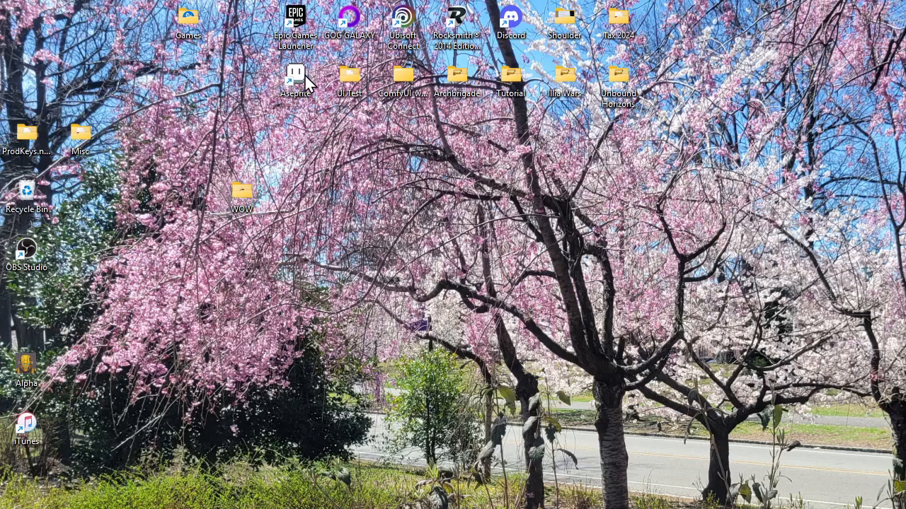
pyautogui.doubleClick(306, 83)
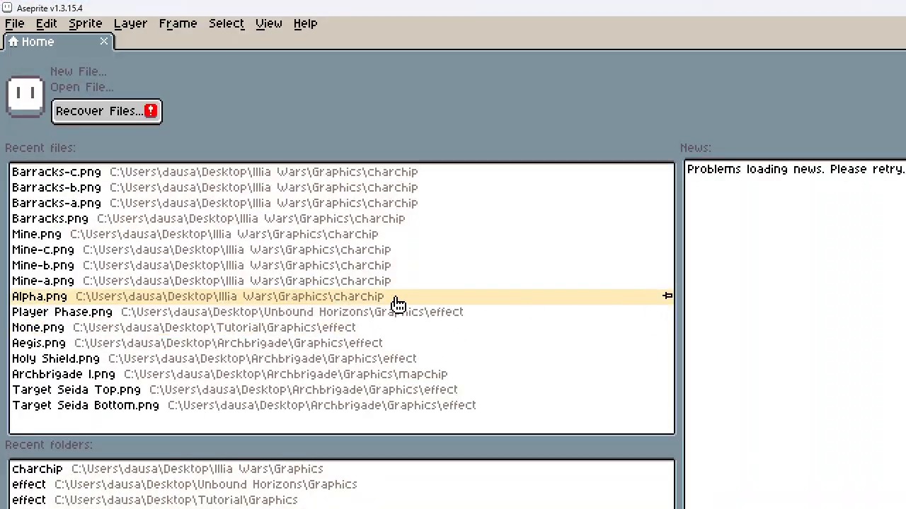
# Open the recent Barracks.png sprite sheet and save it as Headquarters.png in the charchip folder
pyautogui.click(104, 42)
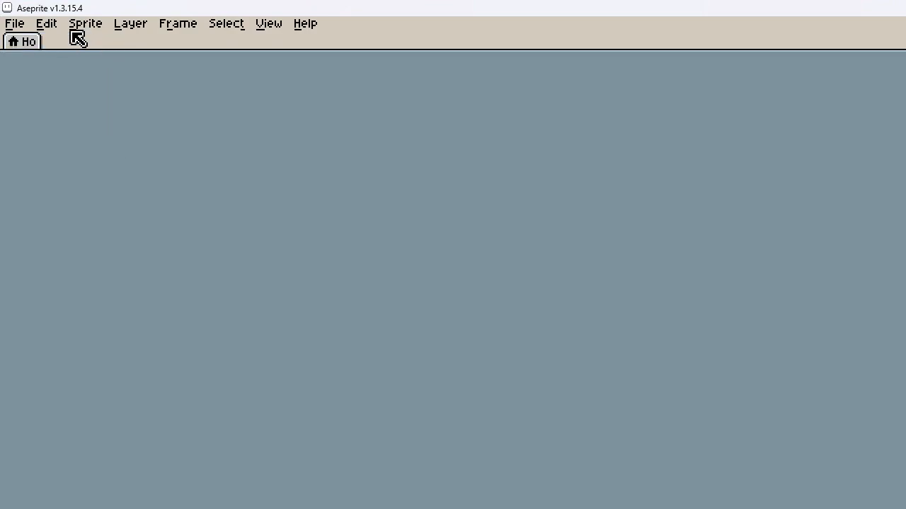
pyautogui.click(27, 28)
pyautogui.moveTo(67, 75)
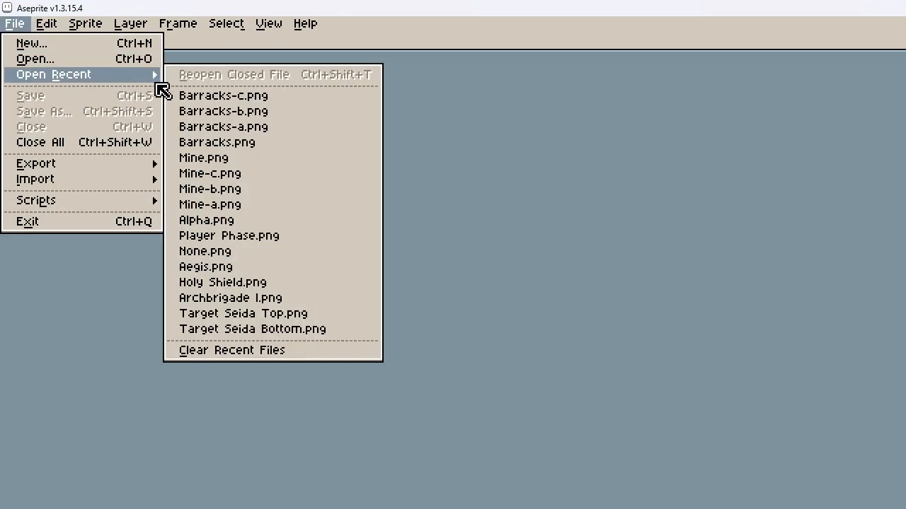
pyautogui.click(200, 148)
pyautogui.click(14, 28)
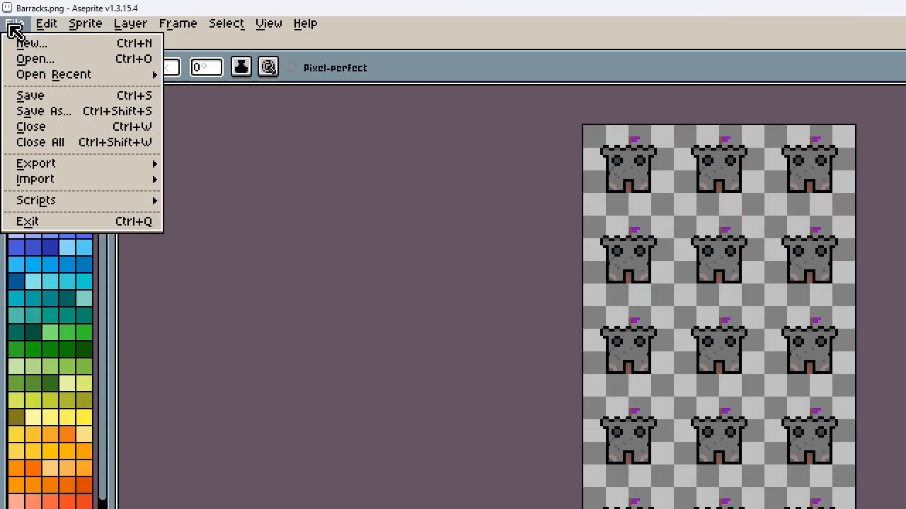
pyautogui.click(55, 111)
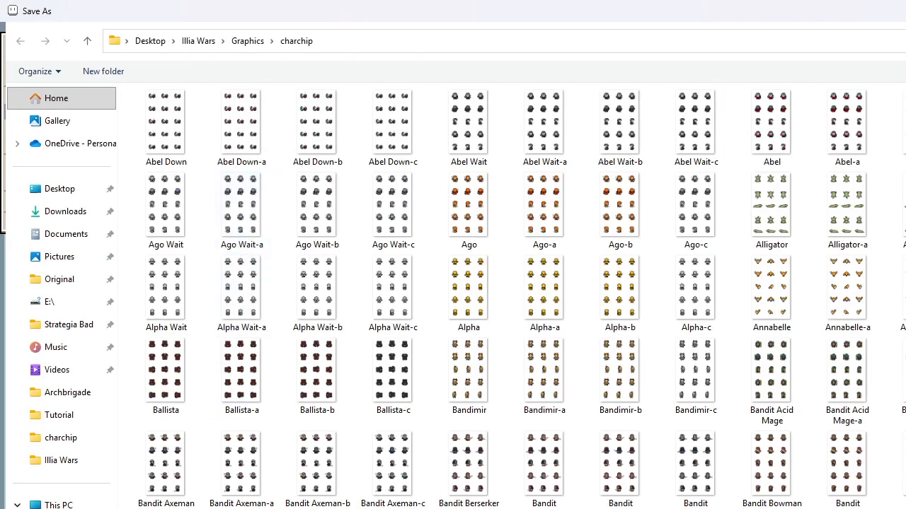
pyautogui.write('Ho')
pyautogui.press('Return')
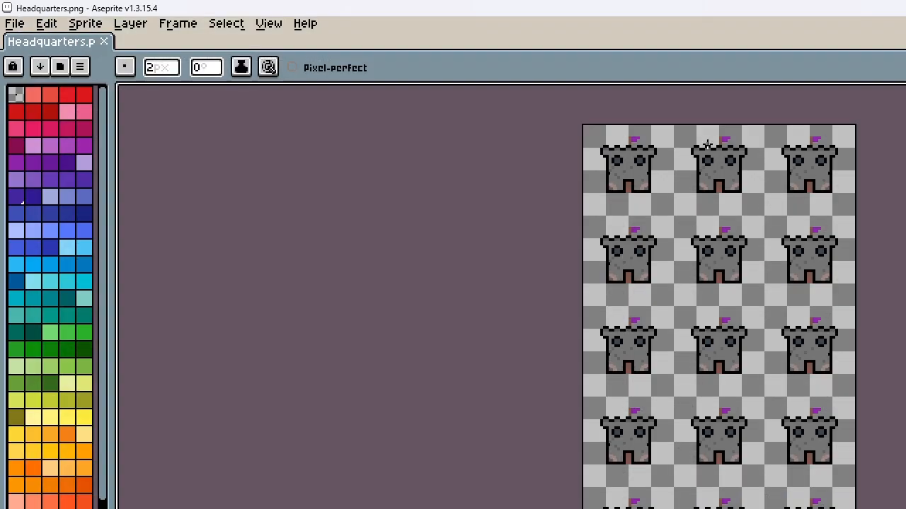
# Raise the battlement of the first castle frame by 6 pixels, leaving the walls below in place
pyautogui.scroll(5, 605, 145)
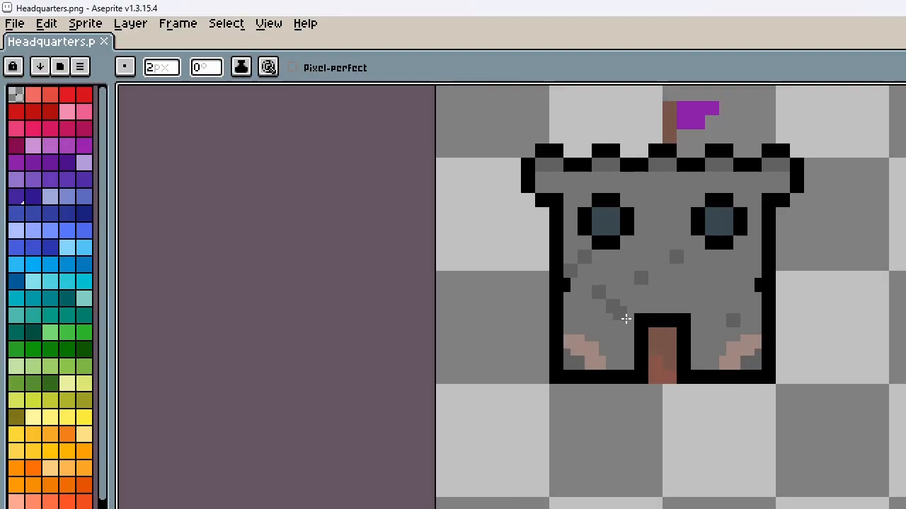
pyautogui.press('m')
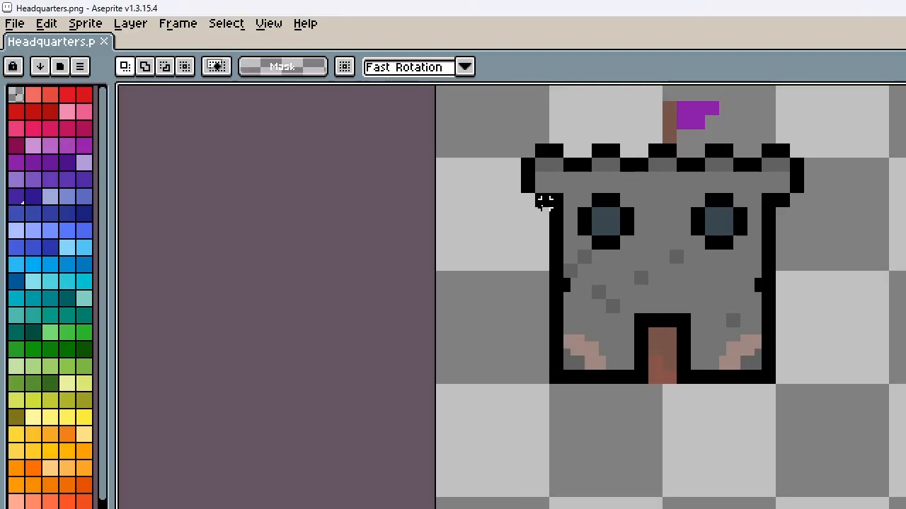
pyautogui.moveTo(523, 202); pyautogui.dragTo(808, 141)
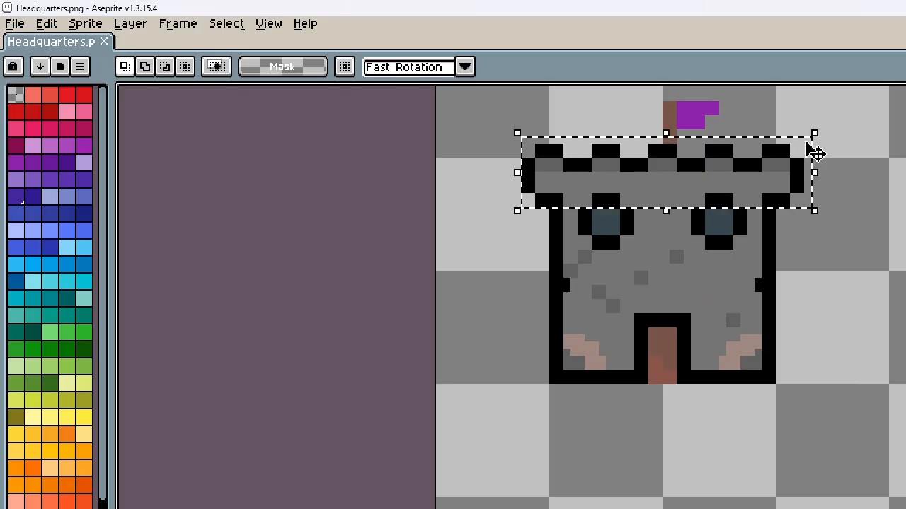
pyautogui.press('Up')
pyautogui.press('Up')
pyautogui.press('Up')
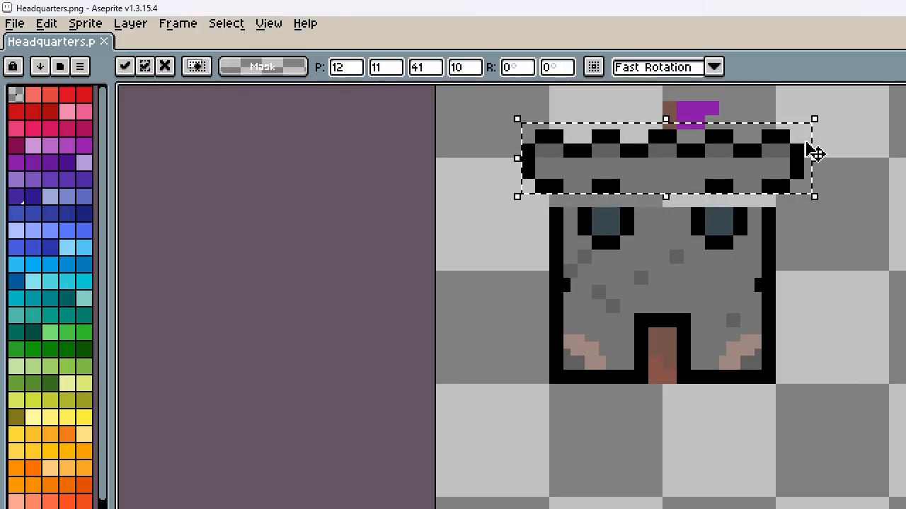
pyautogui.press('Up')
pyautogui.press('Up')
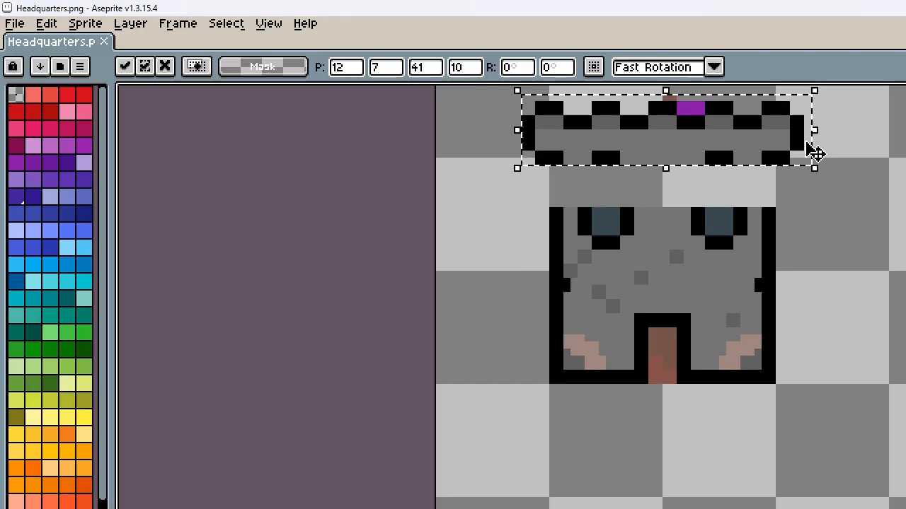
pyautogui.click(793, 210)
# Move the 4 by 2 pixel black strip under the battlement's right half down 6 pixels onto the right window's top
pyautogui.scroll(-2, 793, 210)
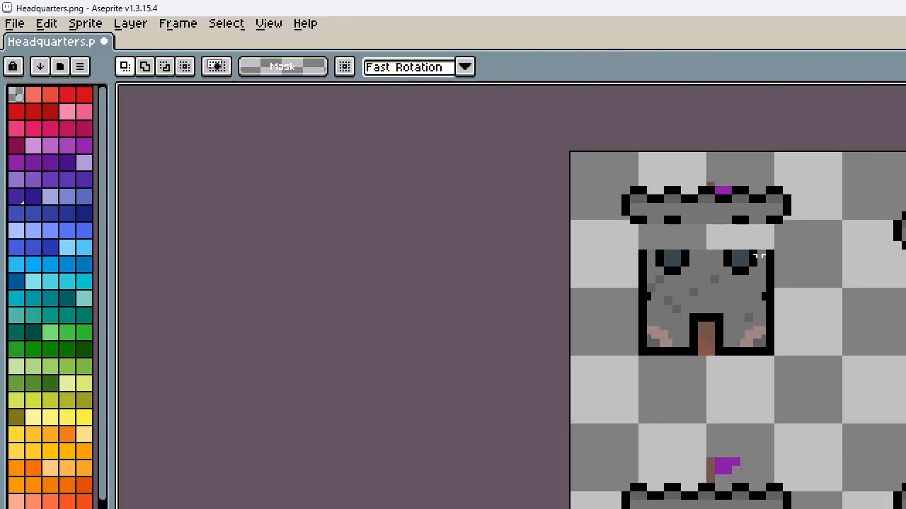
pyautogui.scroll(4, 748, 227)
pyautogui.moveTo(704, 193); pyautogui.dragTo(743, 207)
pyautogui.press('Down')
pyautogui.press('Down')
pyautogui.press('Down')
pyautogui.press('Down')
pyautogui.press('Down')
pyautogui.press('Down')
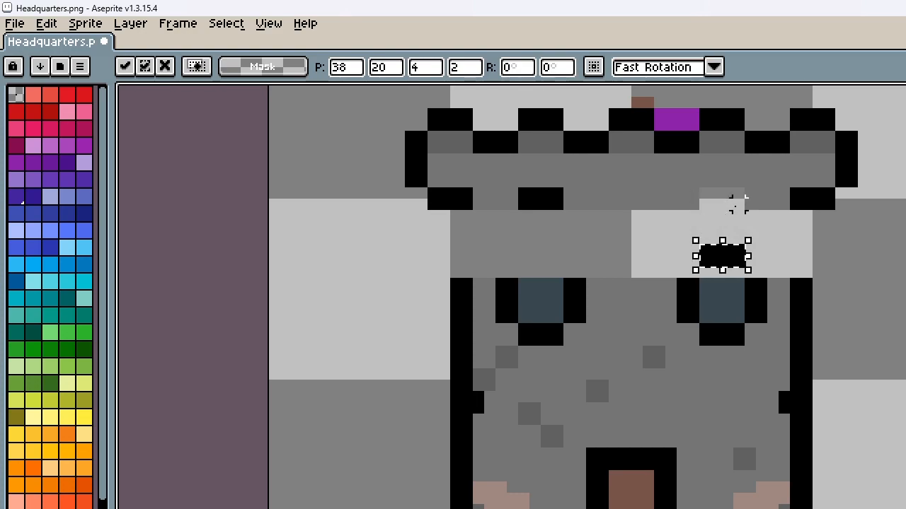
pyautogui.click(532, 200)
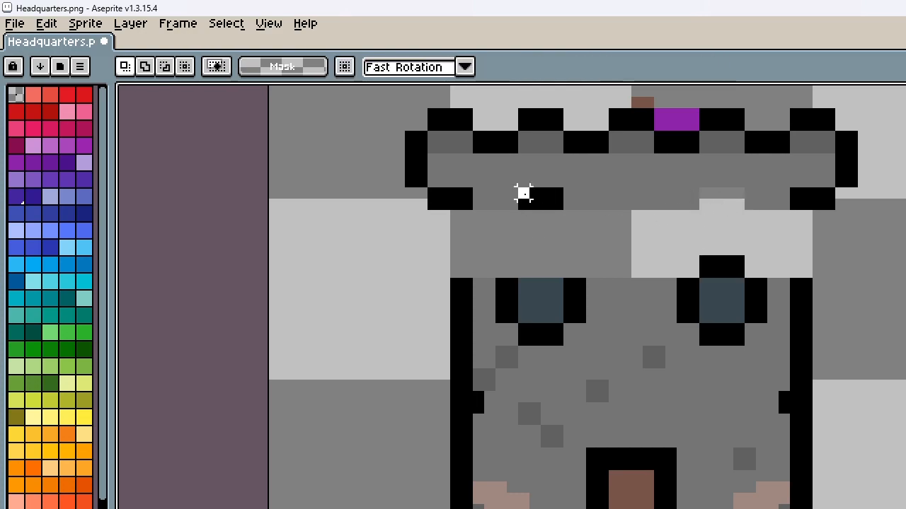
# Move the matching black strip under the battlement's left half down 6 pixels onto the left window's top
pyautogui.moveTo(524, 193); pyautogui.dragTo(558, 208)
pyautogui.press('Down')
pyautogui.press('Down')
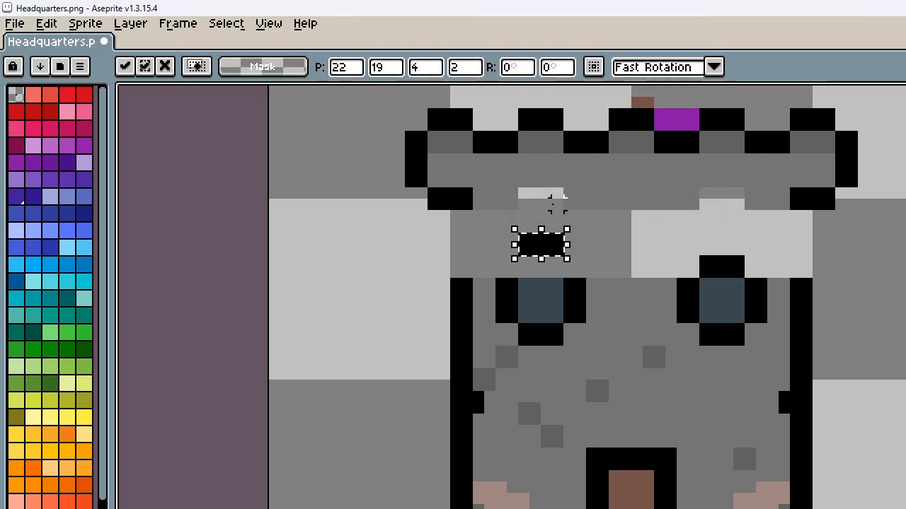
pyautogui.press('Down')
pyautogui.press('Down')
pyautogui.press('Down')
pyautogui.press('Up')
pyautogui.click(615, 227)
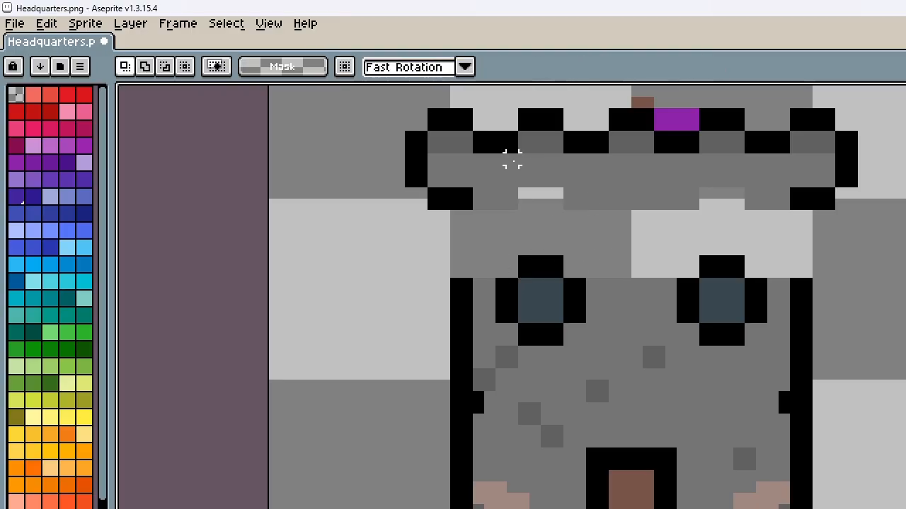
# Undo both window outline moves and the raising of the battlement
pyautogui.hotkey('ctrl', 'z')
pyautogui.hotkey('ctrl', 'z')
pyautogui.hotkey('ctrl', 'z')
pyautogui.hotkey('ctrl', 'z')
pyautogui.hotkey('ctrl', 'z')
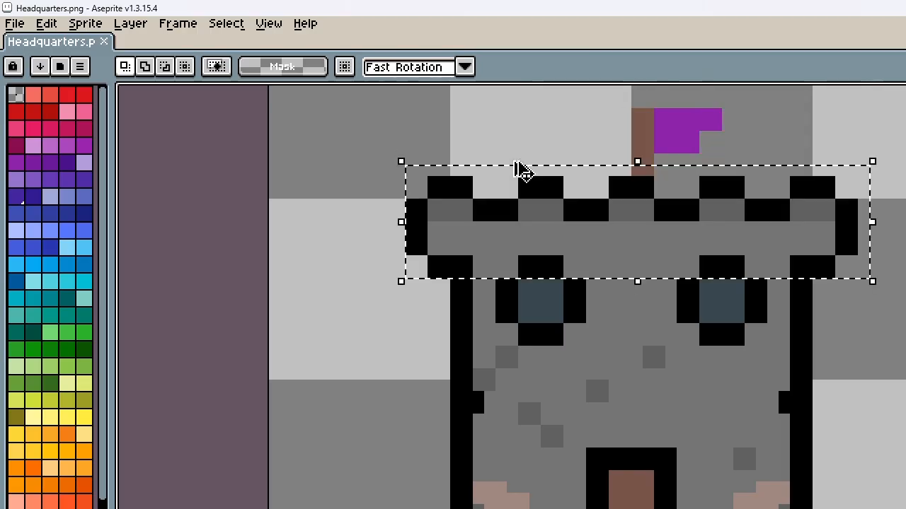
# Build a tower base on the centre of the first castle's battlement from 6 by 12 pixel copies of its lower wall corners, at 26,6 and 32,6
pyautogui.click(896, 225)
pyautogui.scroll(-3, 708, 342)
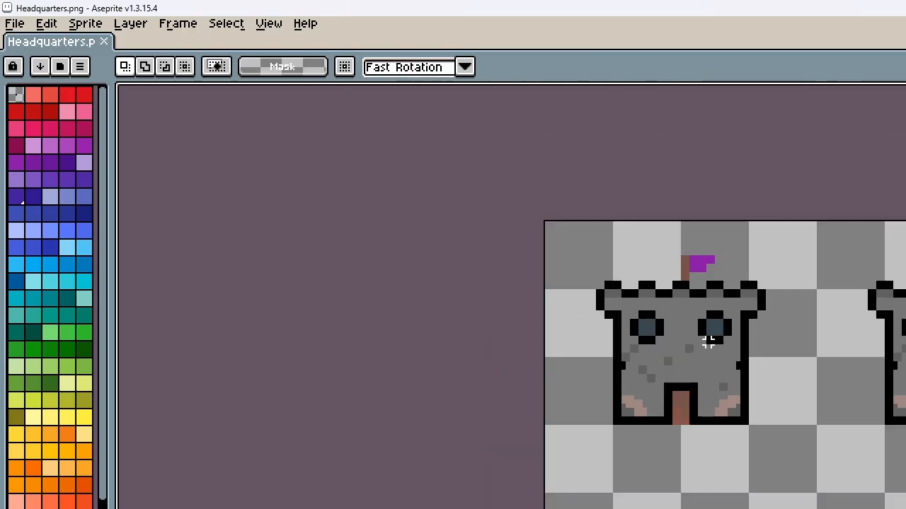
pyautogui.scroll(2, 673, 237)
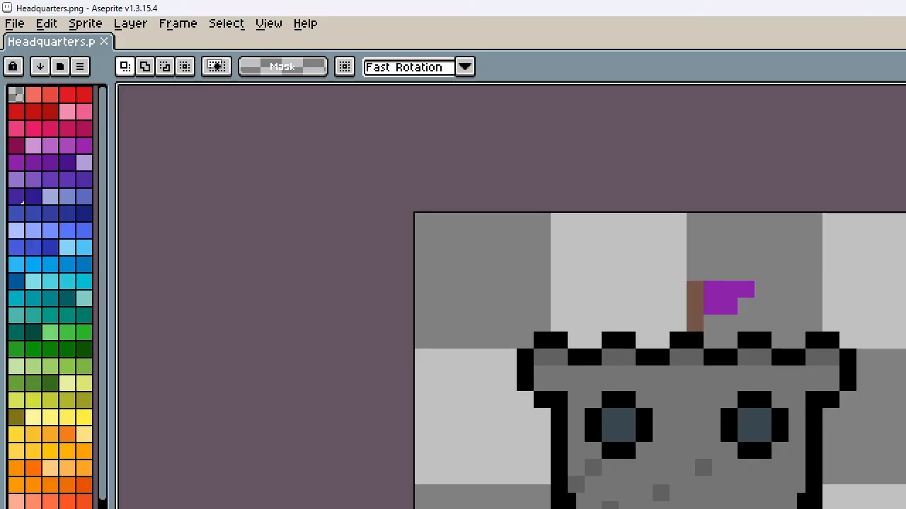
pyautogui.moveTo(673, 508); pyautogui.dragTo(673, 506, button='middle')
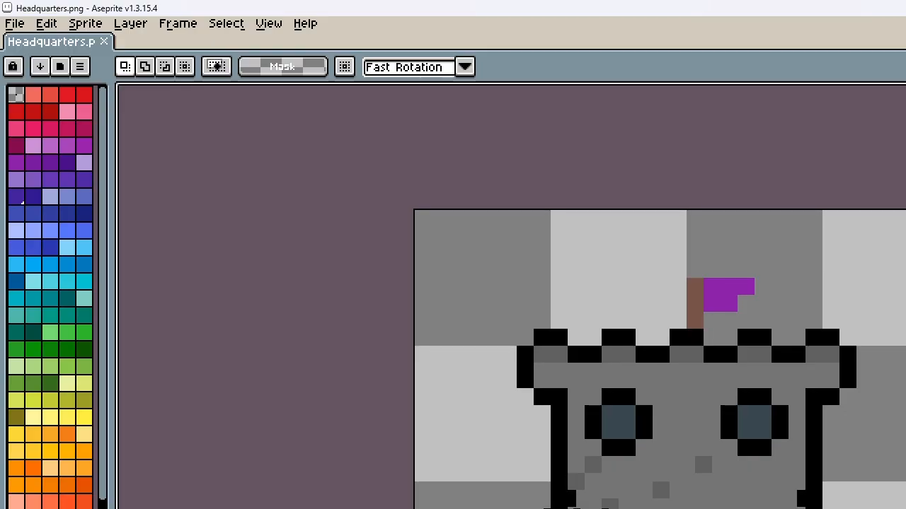
pyautogui.hotkey('ctrl', 'v')
pyautogui.moveTo(581, 507); pyautogui.dragTo(665, 312)
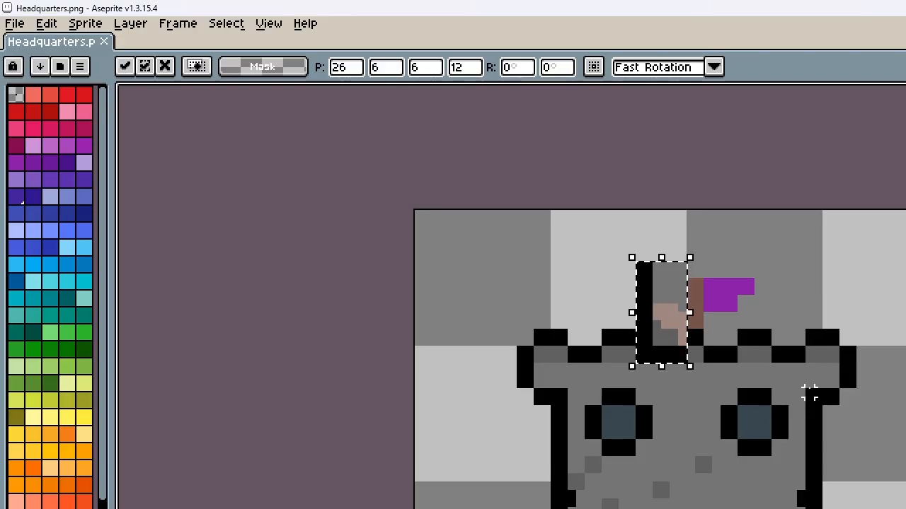
pyautogui.moveTo(671, 326); pyautogui.dragTo(727, 322)
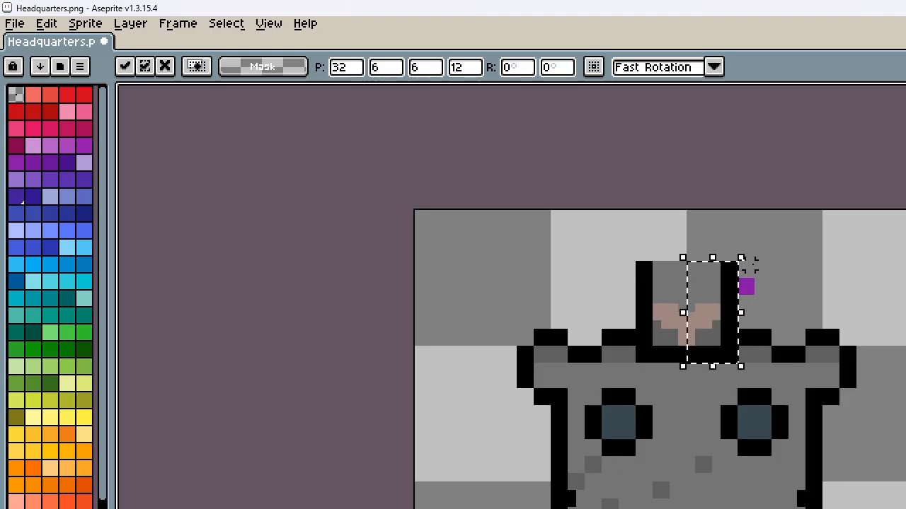
pyautogui.click(750, 206)
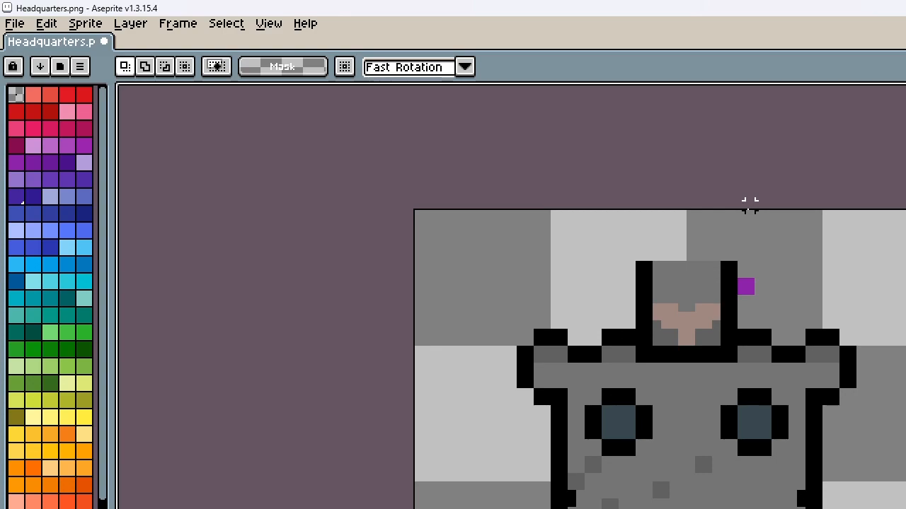
# Draw a stepped black roof outline on the tower's left half with the 2 px pencil and complete it with a mirrored right half
pyautogui.press('i')
pyautogui.click(647, 269)
pyautogui.press('b')
pyautogui.click(661, 245)
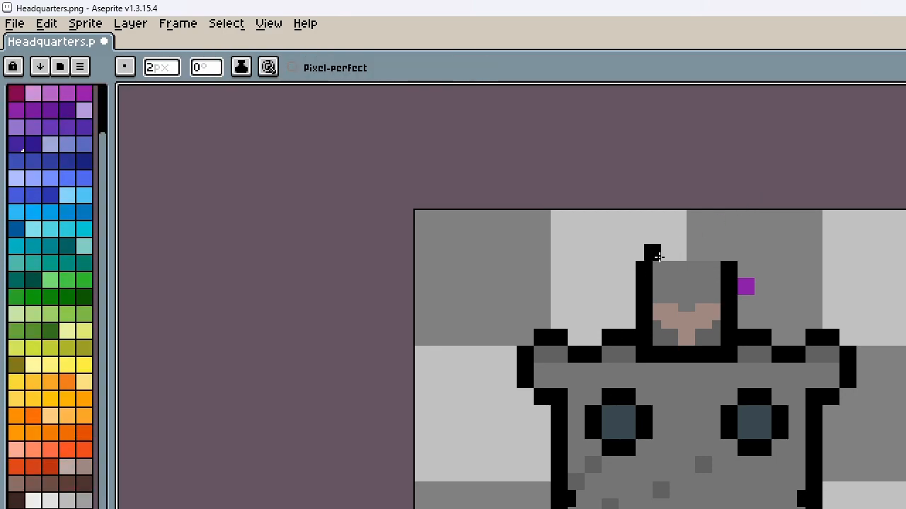
pyautogui.moveTo(658, 256); pyautogui.dragTo(676, 225)
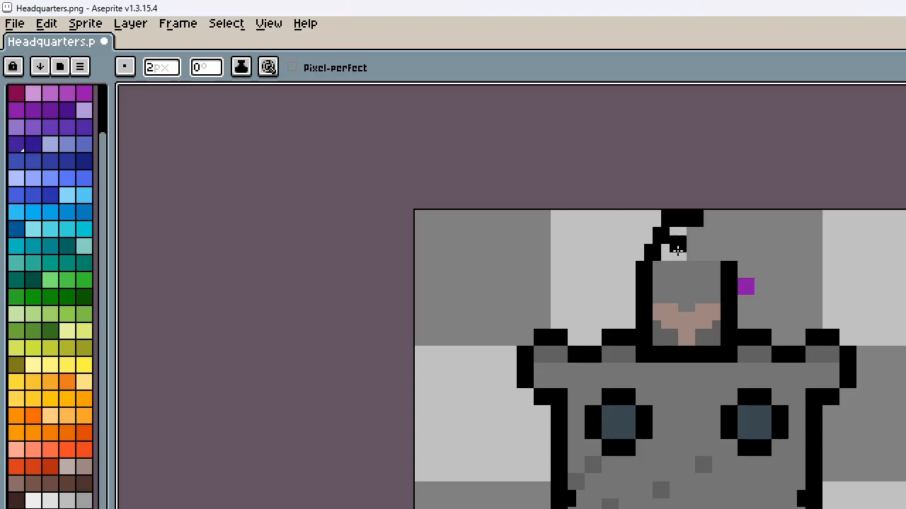
pyautogui.press('m')
pyautogui.moveTo(689, 264)
pyautogui.mouseDown()
pyautogui.moveTo(631, 206)
pyautogui.moveTo(672, 248)
pyautogui.moveTo(731, 236)
pyautogui.mouseUp()
pyautogui.click(784, 222)
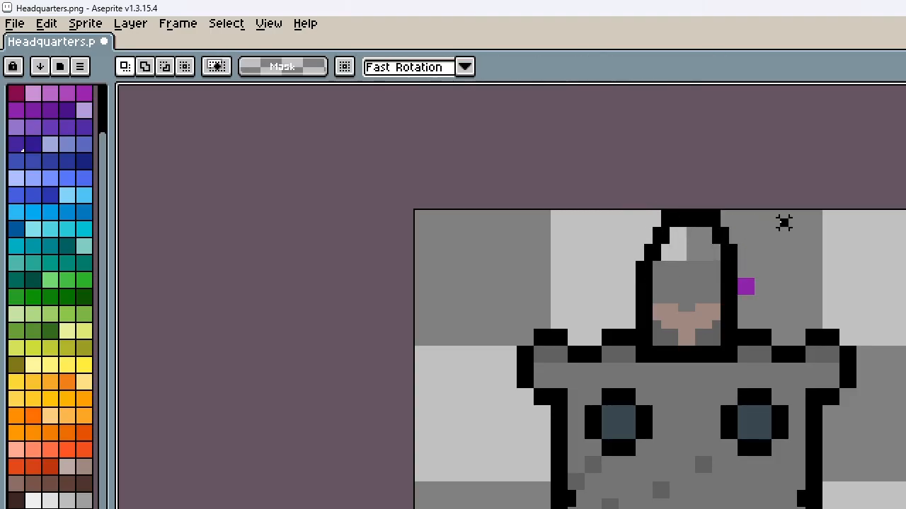
# Fill the empty area inside the tower's roof outline with the grey of the wall
pyautogui.press('i')
pyautogui.click(712, 263)
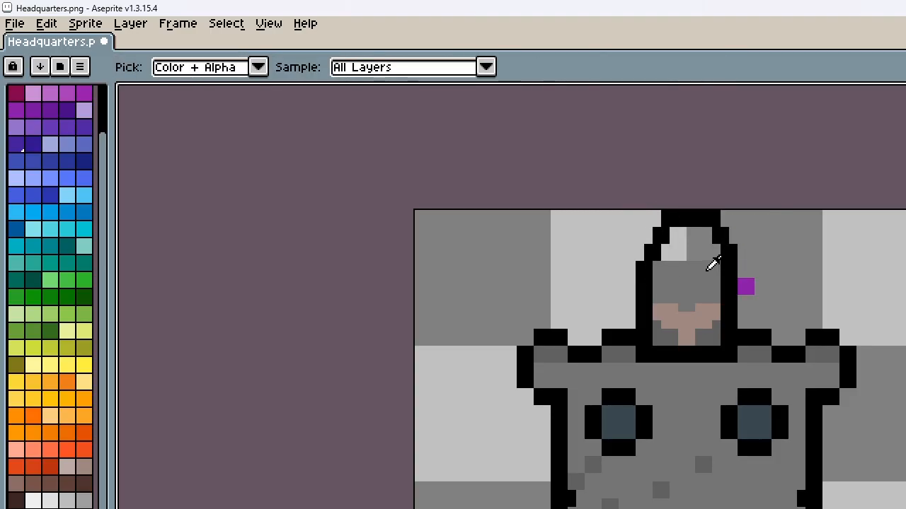
pyautogui.press('g')
pyautogui.click(685, 240)
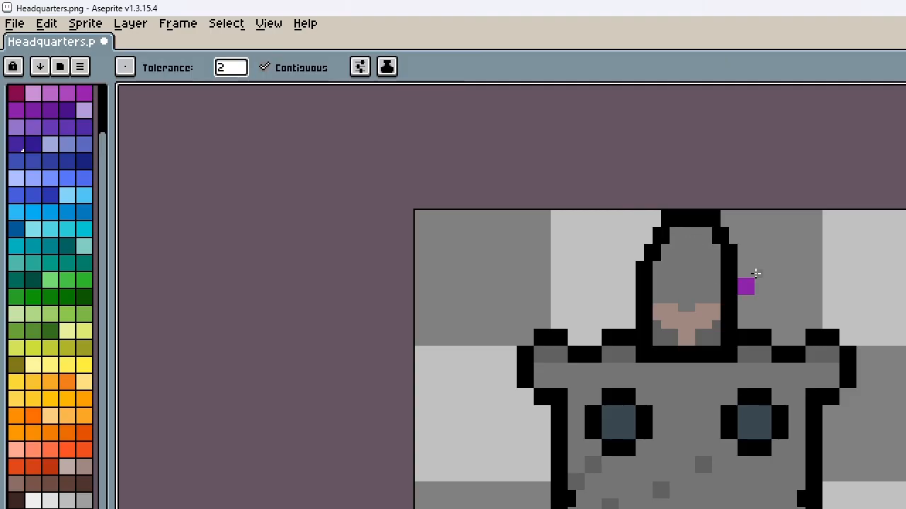
# Shift the right half of the tower's roof one pixel left to make the outline symmetrical
pyautogui.press('m')
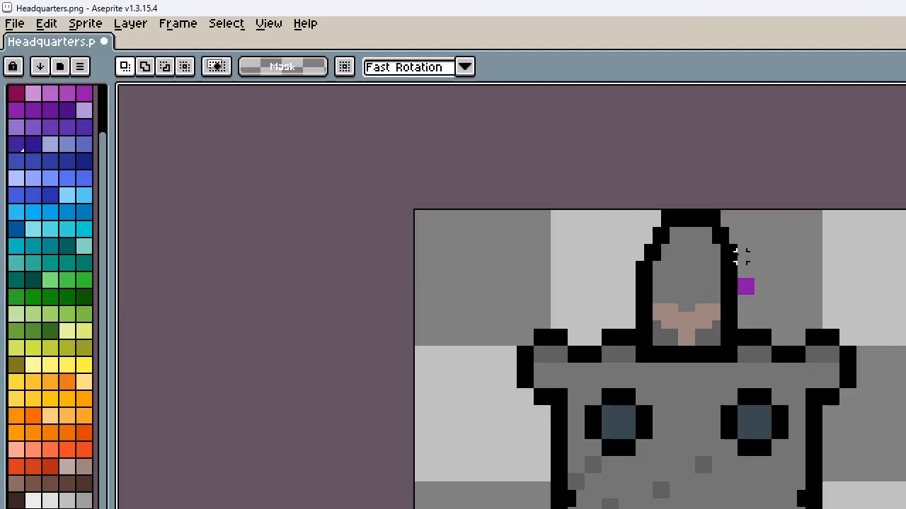
pyautogui.moveTo(731, 256); pyautogui.dragTo(684, 208)
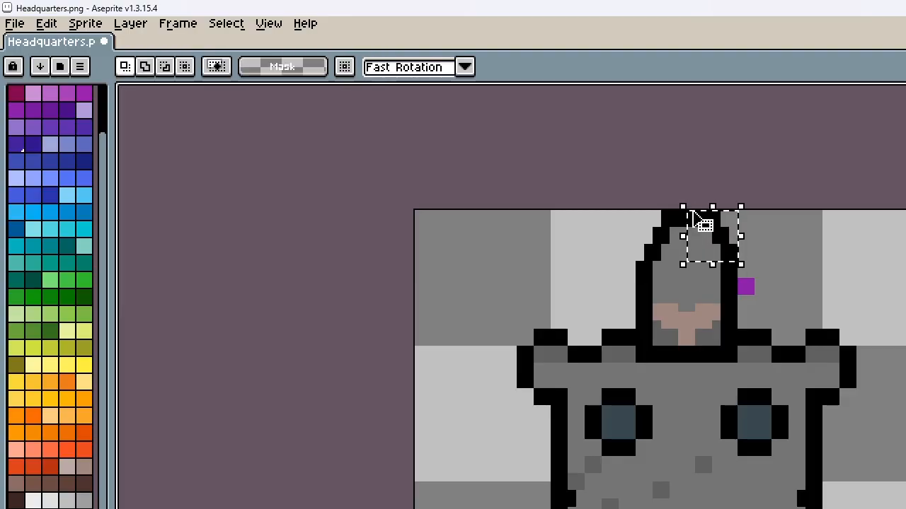
pyautogui.press('Left')
pyautogui.click(750, 214)
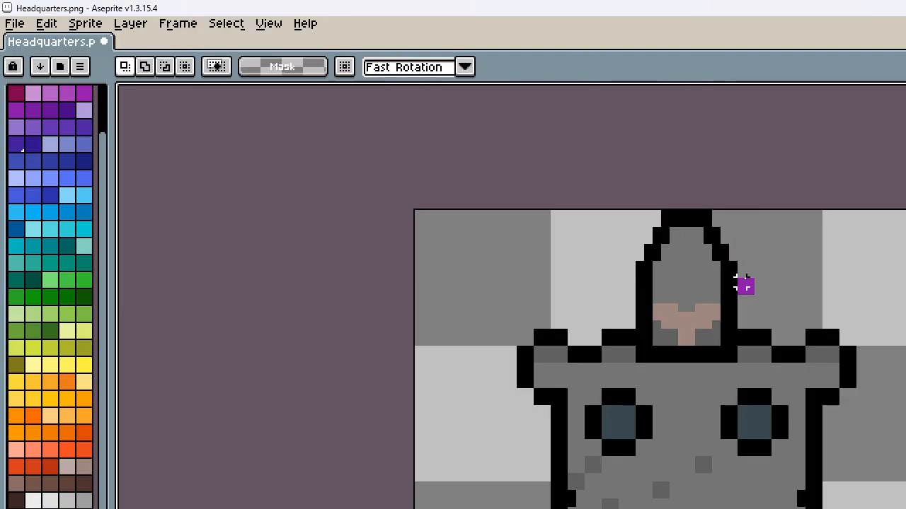
# Paste 8 by 6 pixel copies of the purple flag onto both ends of the battlement, at 50,10 and 12,10
pyautogui.moveTo(735, 275); pyautogui.dragTo(766, 297)
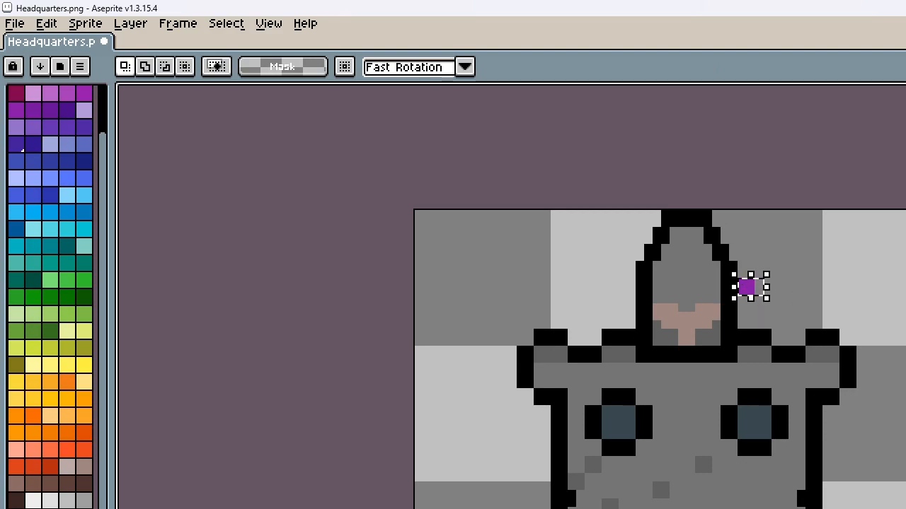
pyautogui.hotkey('ctrl', 'd')
pyautogui.hotkey('ctrl', 'v')
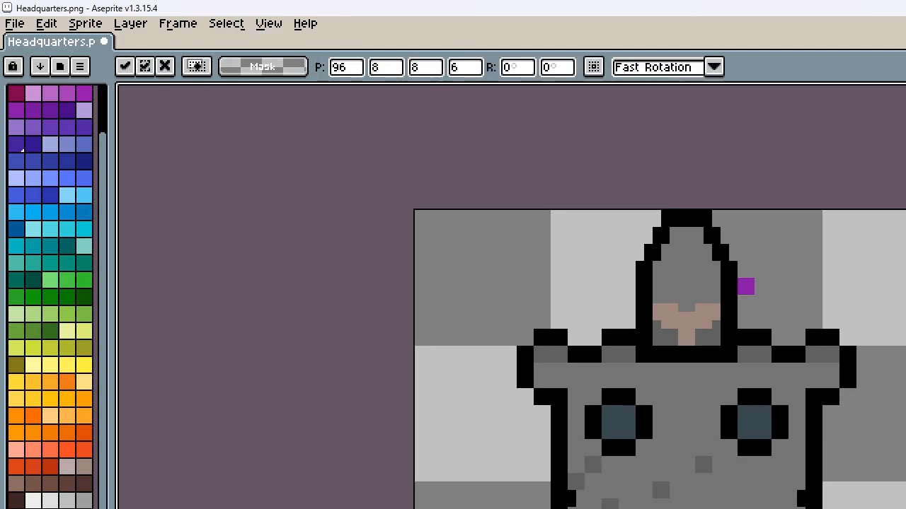
pyautogui.moveTo(905, 302); pyautogui.dragTo(867, 318)
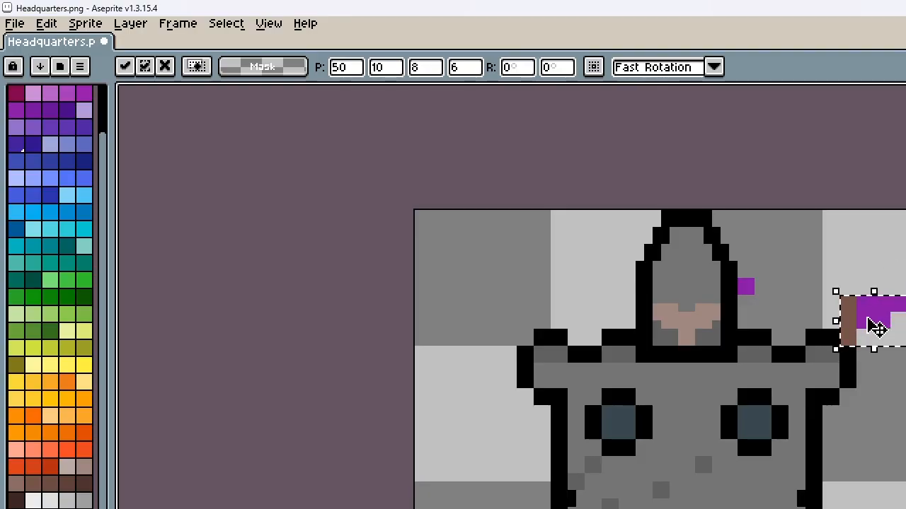
pyautogui.click(877, 346)
pyautogui.hotkey('ctrl', 'v')
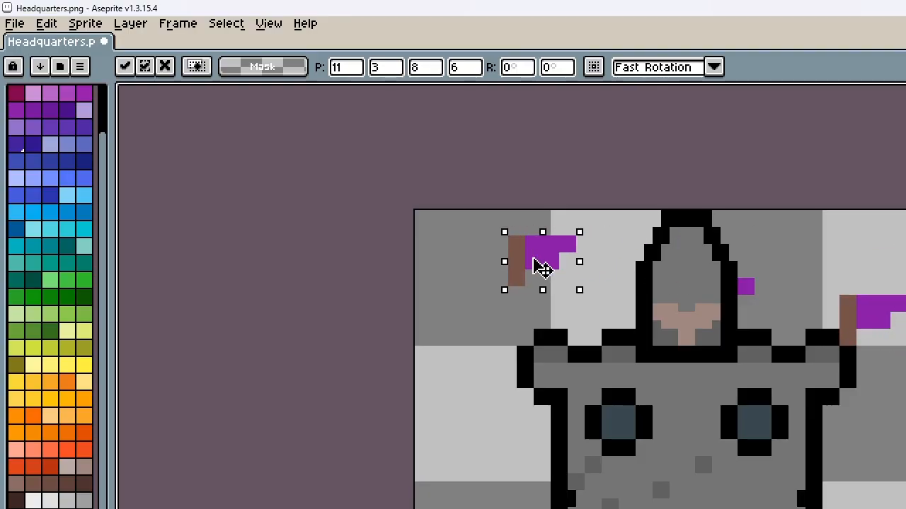
pyautogui.moveTo(535, 259); pyautogui.dragTo(545, 323)
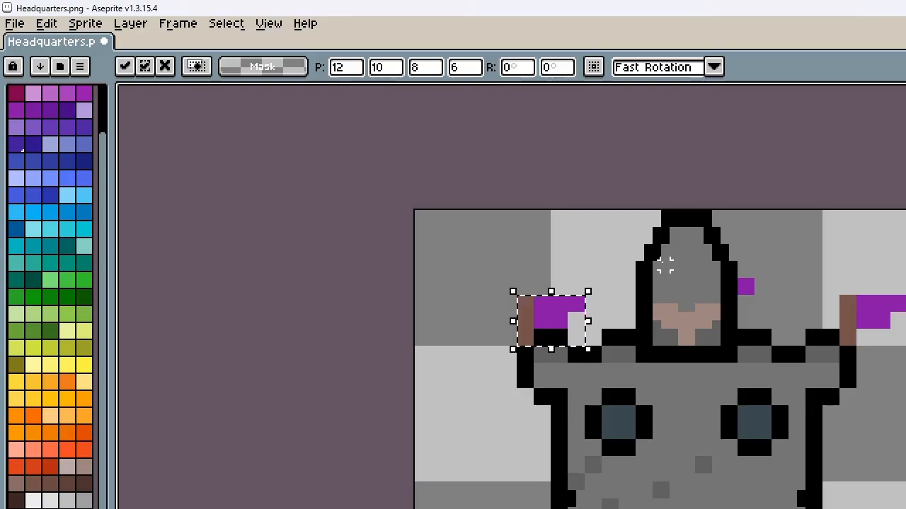
# Paste a third copy of the purple flag onto the tower's roof at 31,1
pyautogui.hotkey('ctrl', 'v')
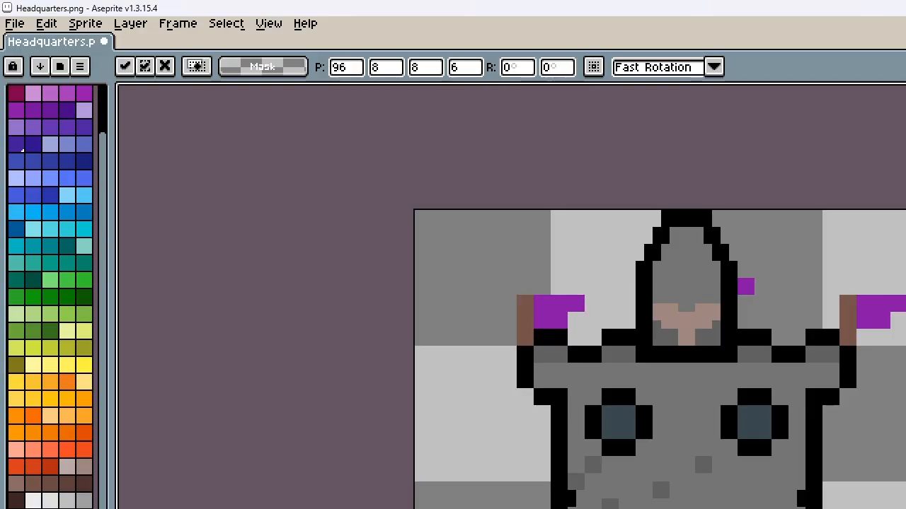
pyautogui.moveTo(905, 237); pyautogui.dragTo(698, 246)
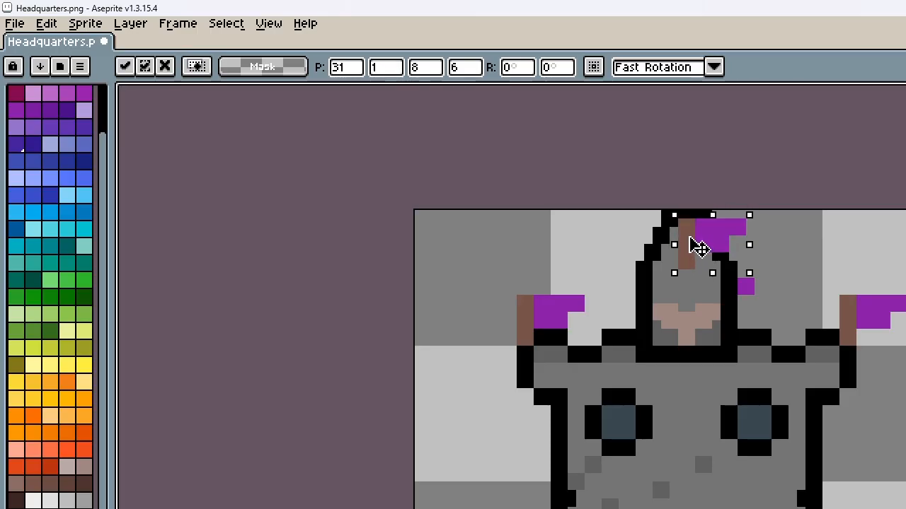
pyautogui.click(810, 240)
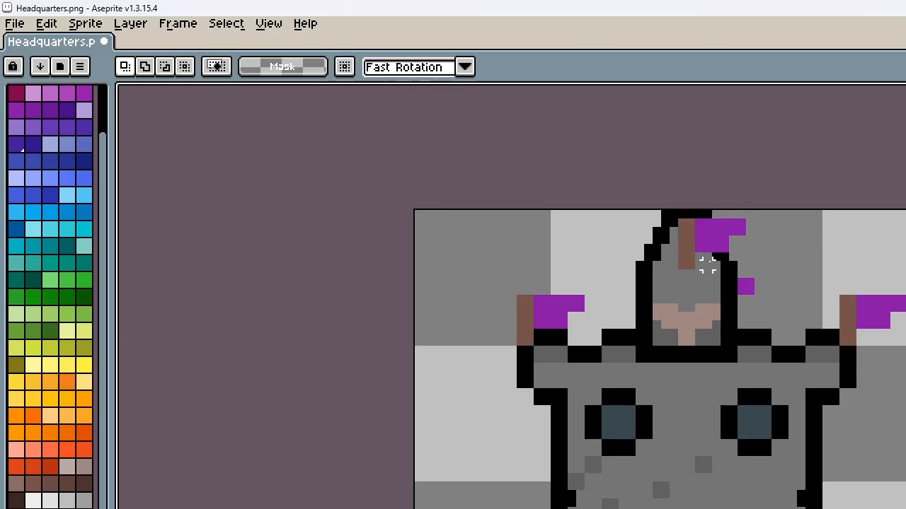
# Paint over the lower part of the tower's flagpole with wall grey and erase the leftover purple pixels beside the tower
pyautogui.scroll(2, 711, 266)
pyautogui.press('i')
pyautogui.click(695, 295)
pyautogui.press('b')
pyautogui.moveTo(669, 263); pyautogui.dragTo(664, 238)
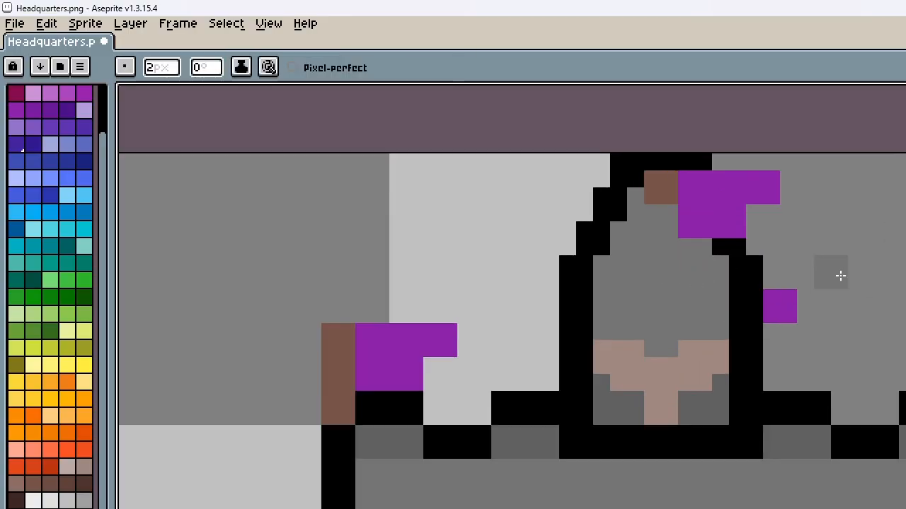
pyautogui.press('e')
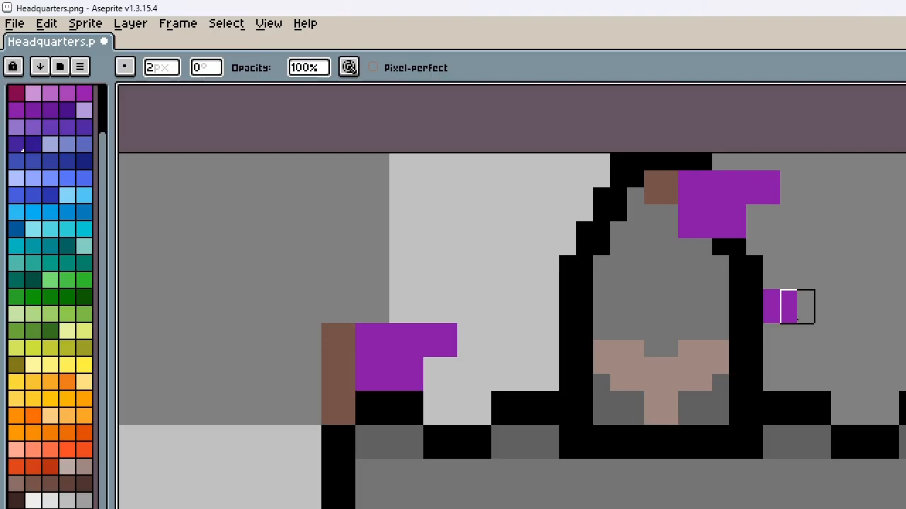
pyautogui.moveTo(798, 307); pyautogui.dragTo(778, 305)
pyautogui.scroll(-4, 788, 241)
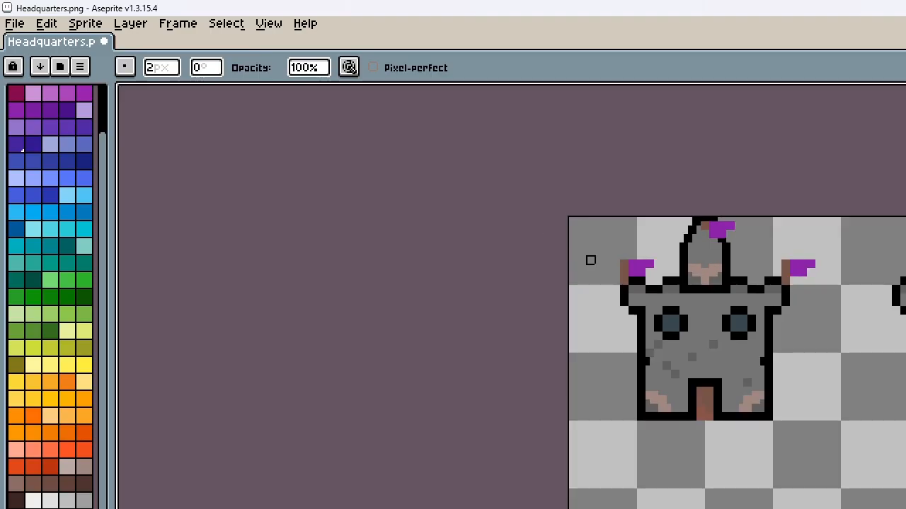
# Copy the first castle frame as a 64 by 48 pixel selection
pyautogui.scroll(2, 651, 372)
pyautogui.press('m')
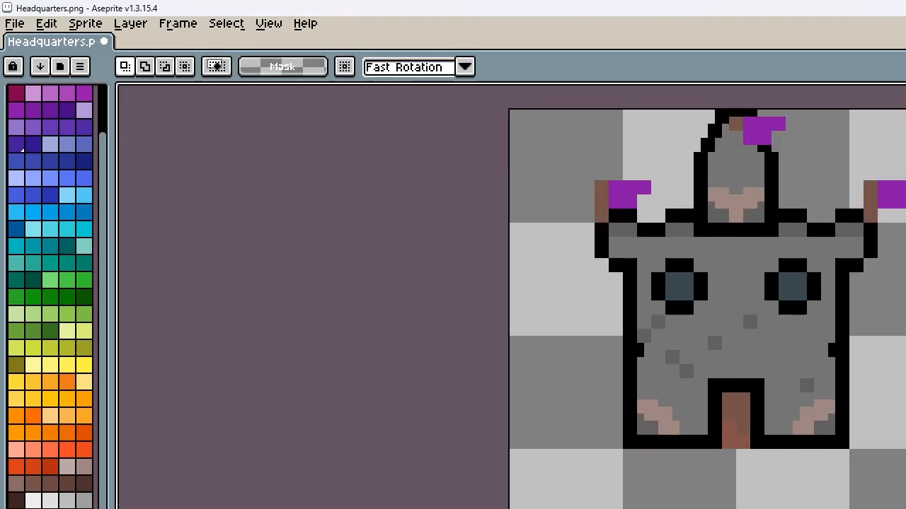
pyautogui.moveTo(899, 447); pyautogui.dragTo(509, 110)
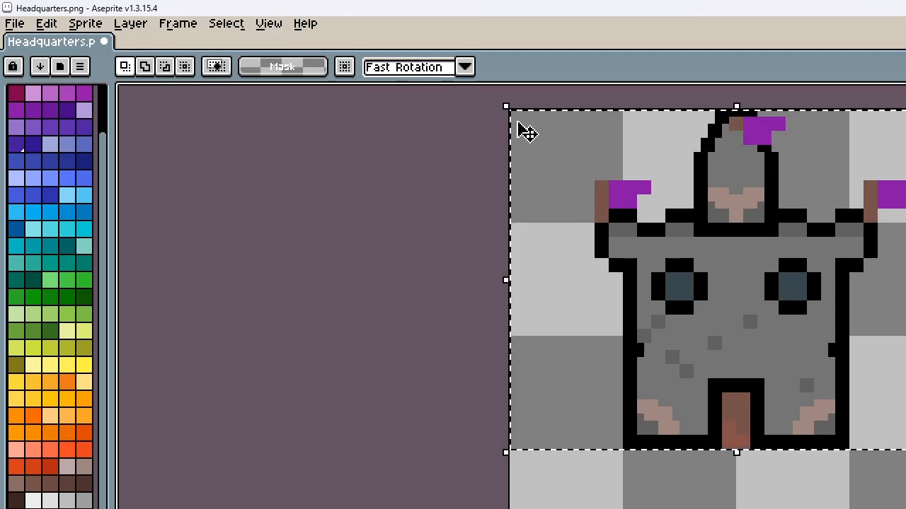
pyautogui.scroll(-4, 436, 264)
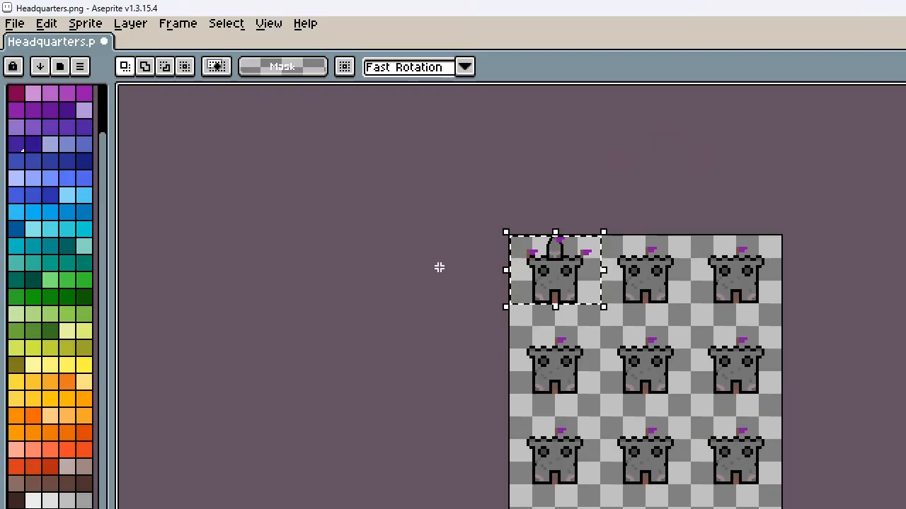
# Delete the two old castles in the remaining cells of the top row
pyautogui.scroll(1, 631, 277)
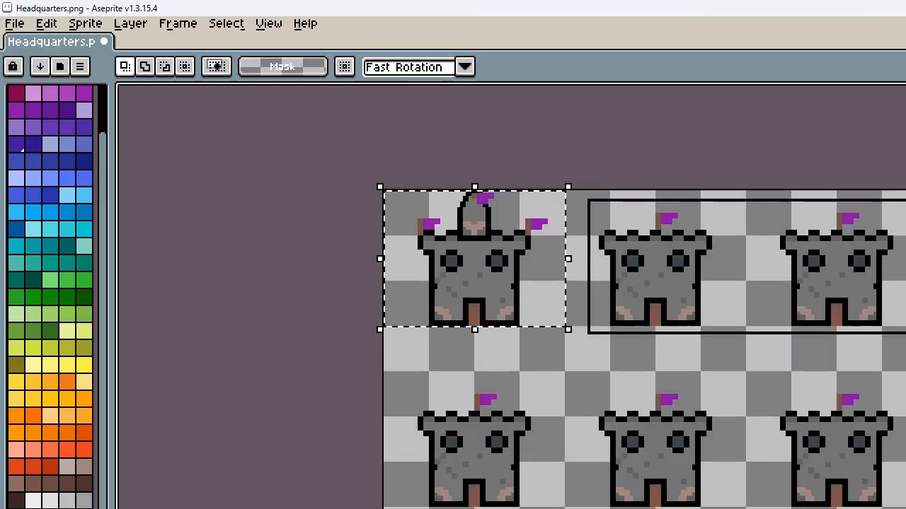
pyautogui.moveTo(905, 333); pyautogui.dragTo(905, 345)
pyautogui.press('Delete')
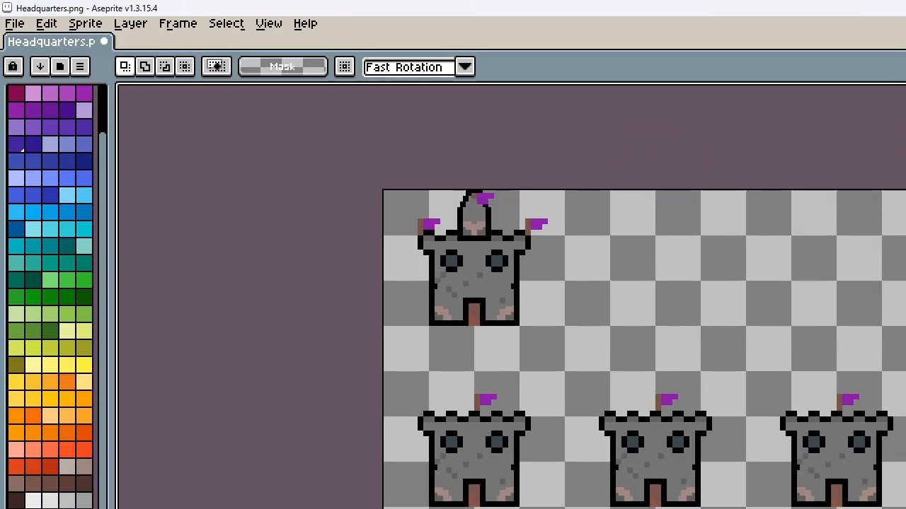
# Paste the copied castle frame and move it to the second cell of the top row, at 64,0
pyautogui.hotkey('ctrl', 'v')
pyautogui.press('Right')
pyautogui.press('Right')
pyautogui.press('Right')
pyautogui.press('Right')
pyautogui.press('Right')
pyautogui.press('Right')
pyautogui.press('Right')
pyautogui.press('Right')
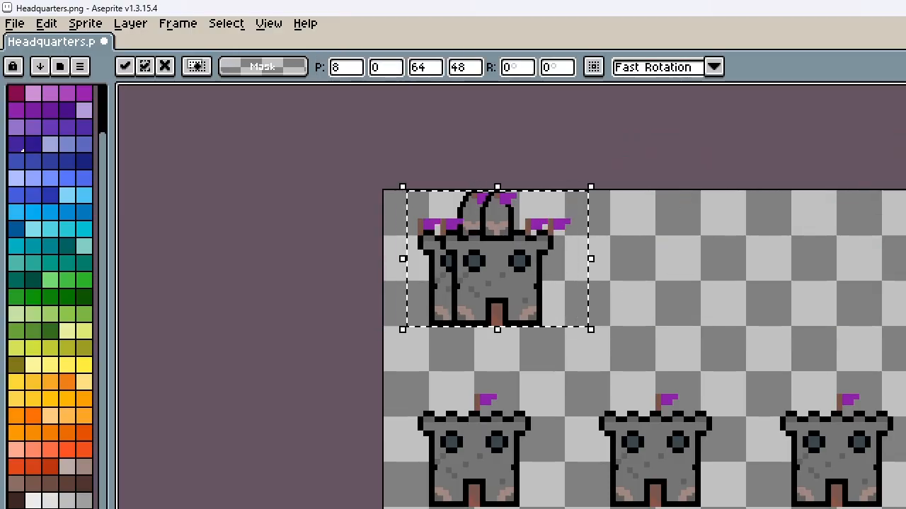
pyautogui.press('Right')
pyautogui.press('Right')
pyautogui.press('Right')
pyautogui.press('Right')
pyautogui.press('Right')
pyautogui.press('Right')
pyautogui.press('Right')
pyautogui.press('Right')
pyautogui.press('Right')
pyautogui.press('Right')
pyautogui.press('Right')
pyautogui.press('Right')
pyautogui.press('Right')
pyautogui.press('Right')
pyautogui.press('Right')
pyautogui.press('Right')
pyautogui.press('Right')
pyautogui.press('Right')
pyautogui.press('Right')
pyautogui.press('Right')
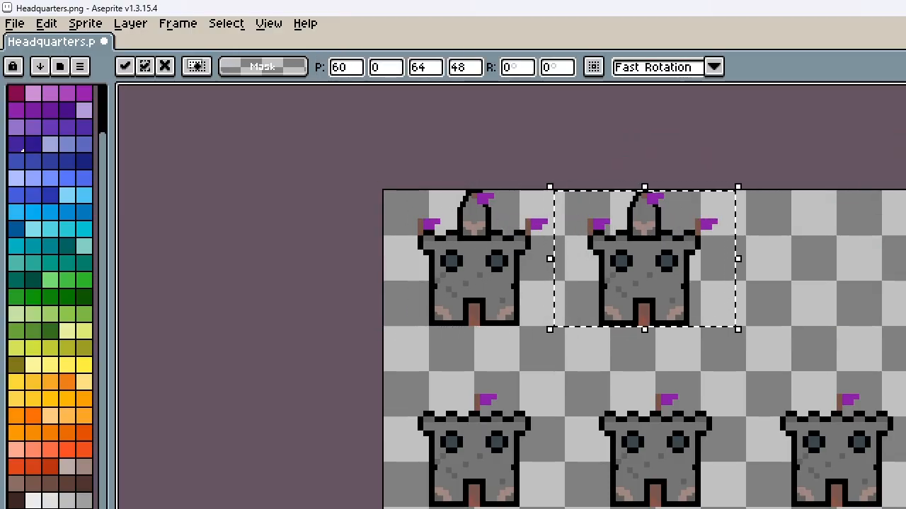
pyautogui.press('Right')
pyautogui.press('Right')
pyautogui.press('Right')
pyautogui.press('Right')
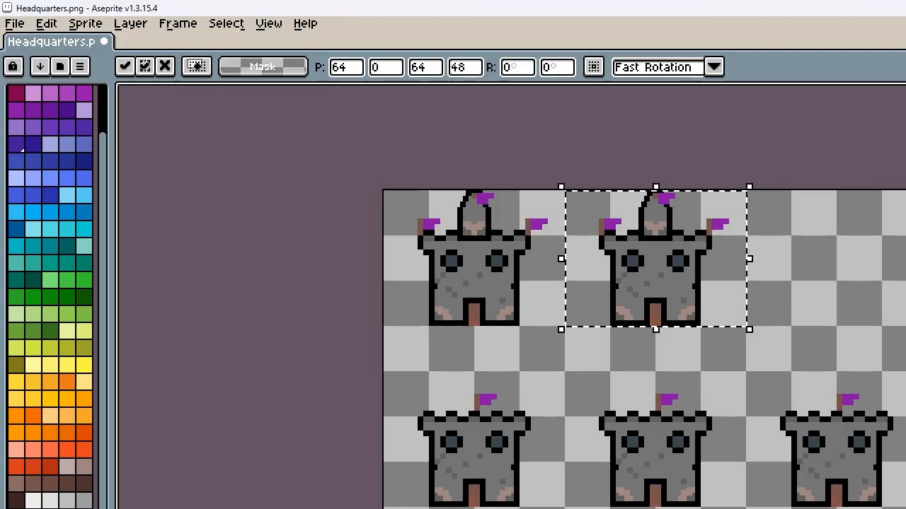
# Paste the copied castle frame, move it to the third cell of the top row at 128,0 and clear the selection
pyautogui.hotkey('ctrl', 'v')
pyautogui.press('Right')
pyautogui.press('Right')
pyautogui.press('Right')
pyautogui.press('Right')
pyautogui.press('Right')
pyautogui.press('Right')
pyautogui.press('Right')
pyautogui.press('Right')
pyautogui.press('Right')
pyautogui.press('Right')
pyautogui.press('Right')
pyautogui.press('Right')
pyautogui.press('Right')
pyautogui.press('Right')
pyautogui.press('Right')
pyautogui.press('Right')
pyautogui.press('Right')
pyautogui.press('Right')
pyautogui.press('Right')
pyautogui.press('Right')
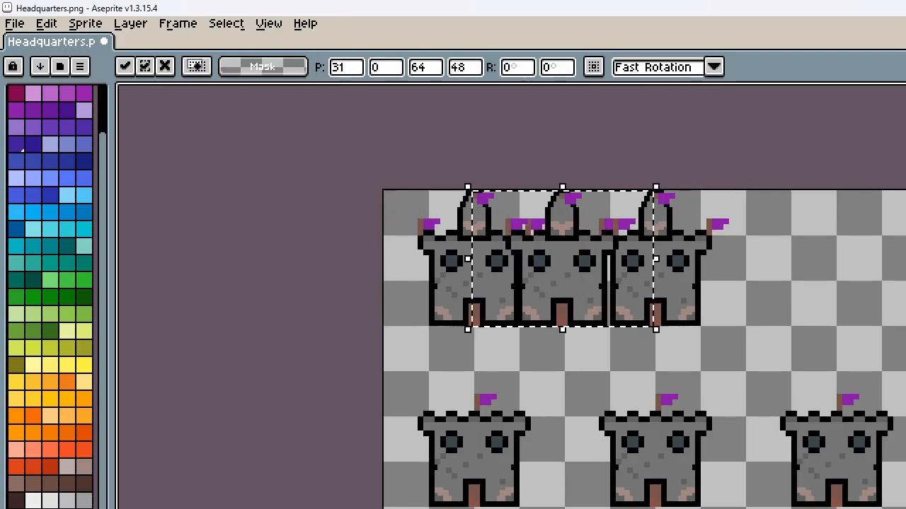
pyautogui.press('Right')
pyautogui.press('Right')
pyautogui.press('Right')
pyautogui.press('Right')
pyautogui.press('Right')
pyautogui.press('Right')
pyautogui.press('Right')
pyautogui.press('Right')
pyautogui.press('Right')
pyautogui.press('Right')
pyautogui.press('Right')
pyautogui.press('Right')
pyautogui.press('Right')
pyautogui.press('Right')
pyautogui.press('Right')
pyautogui.press('Right')
pyautogui.press('Right')
pyautogui.press('Right')
pyautogui.press('Right')
pyautogui.press('Right')
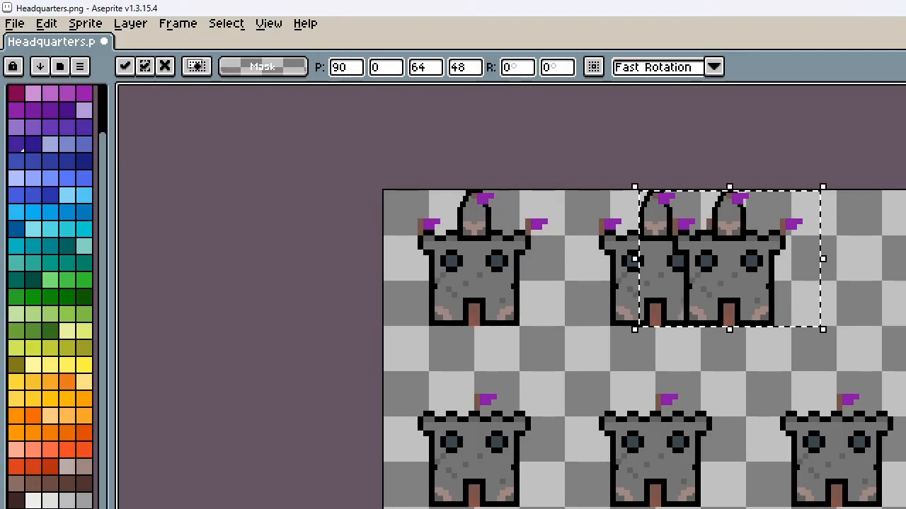
pyautogui.press('Right')
pyautogui.press('Right')
pyautogui.press('Right')
pyautogui.press('Right')
pyautogui.press('Right')
pyautogui.press('Right')
pyautogui.press('Right')
pyautogui.press('Right')
pyautogui.press('Right')
pyautogui.press('Right')
pyautogui.press('Right')
pyautogui.press('Right')
pyautogui.press('Right')
pyautogui.press('Right')
pyautogui.press('Right')
pyautogui.press('Right')
pyautogui.press('Right')
pyautogui.press('Right')
pyautogui.press('Right')
pyautogui.press('Right')
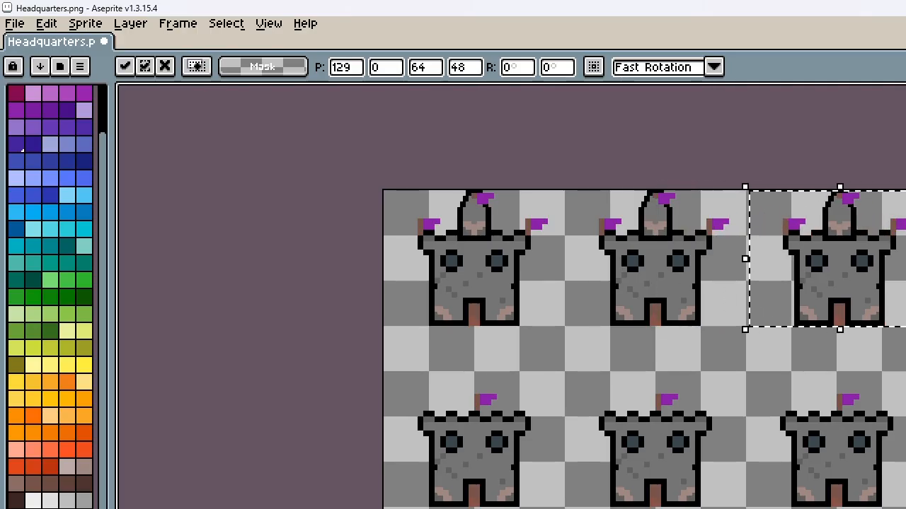
pyautogui.hotkey('ctrl', 'd')
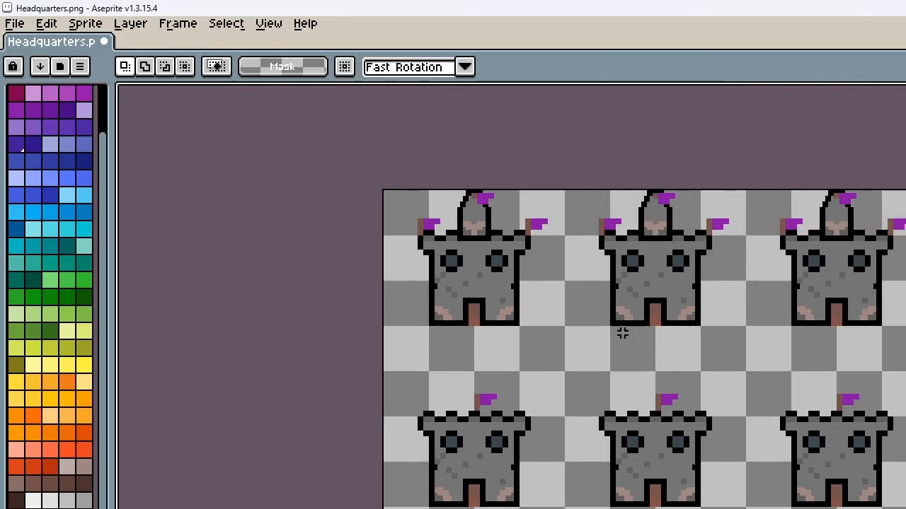
# Copy the top row of three towered castles as a 192 by 48 pixel selection and delete the old castles in the rows below
pyautogui.scroll(1, 412, 329)
pyautogui.scroll(1, 347, 318)
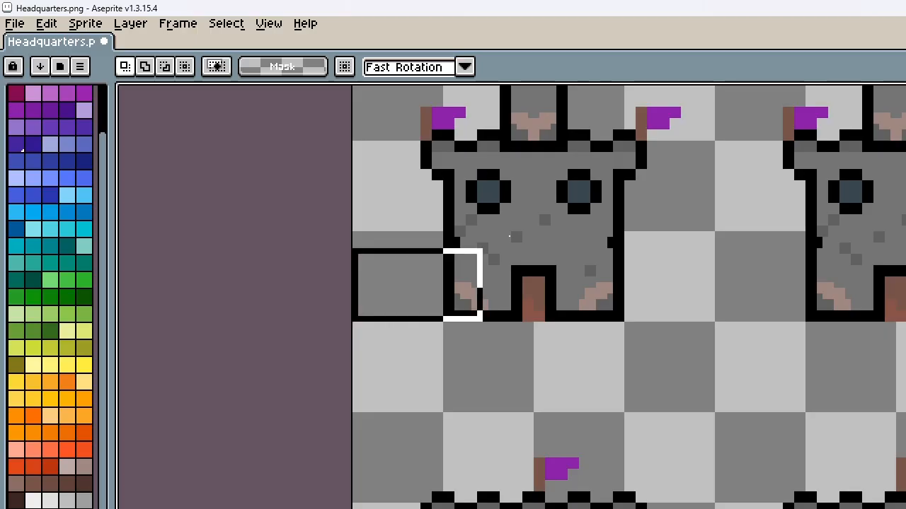
pyautogui.moveTo(510, 237); pyautogui.dragTo(905, 140)
pyautogui.scroll(-5, 681, 143)
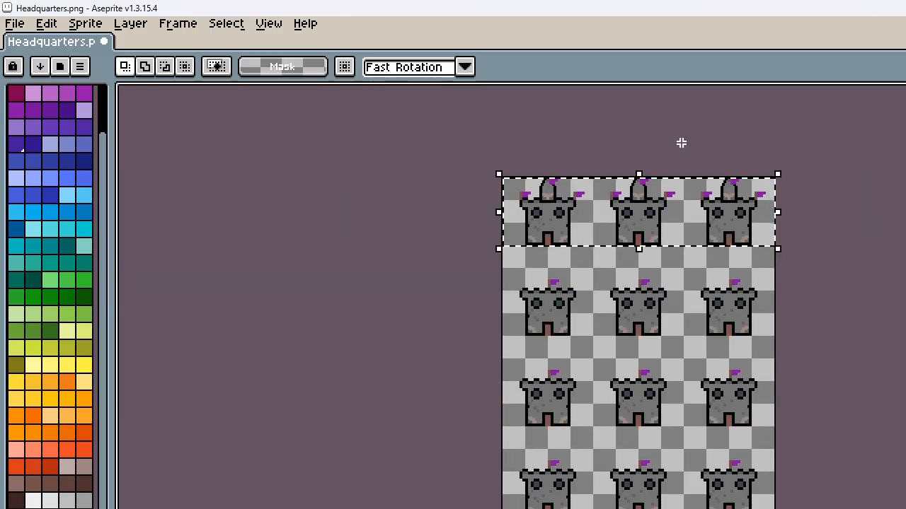
pyautogui.moveTo(518, 277); pyautogui.dragTo(778, 508)
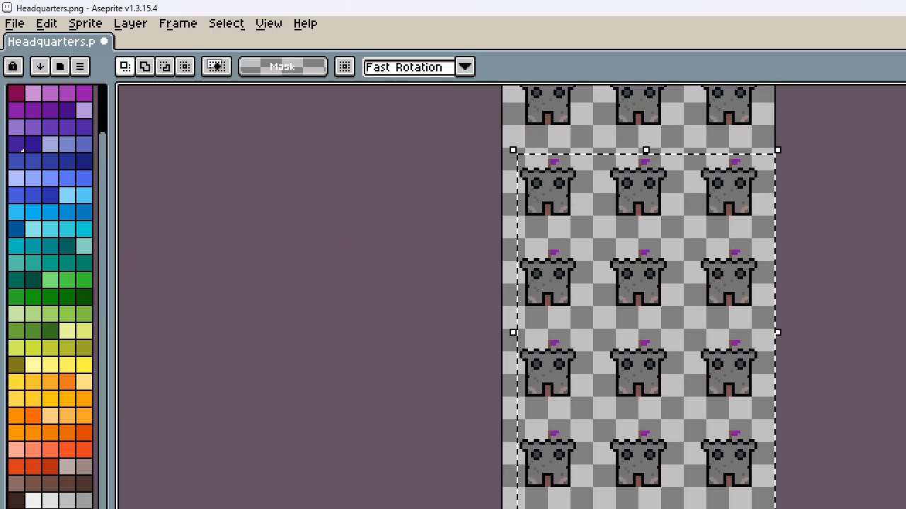
pyautogui.press('Delete')
# Paste the copied castle row and move it about 64 pixels down into the second row of the sheet
pyautogui.hotkey('ctrl', 't')
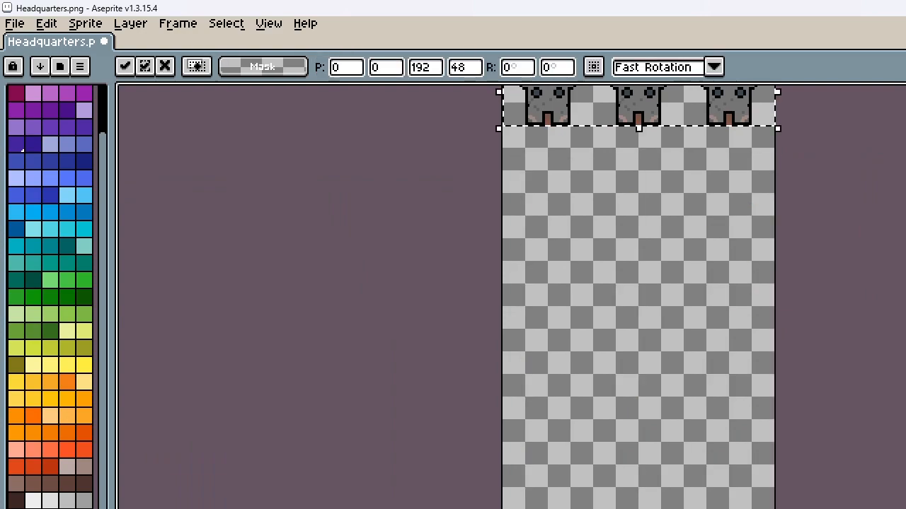
pyautogui.press('Down')
pyautogui.press('Down')
pyautogui.press('Down')
pyautogui.press('Down')
pyautogui.press('Down')
pyautogui.press('Down')
pyautogui.press('Down')
pyautogui.press('Down')
pyautogui.press('Down')
pyautogui.press('Down')
pyautogui.press('Down')
pyautogui.press('Down')
pyautogui.press('Down')
pyautogui.press('Down')
pyautogui.press('Down')
pyautogui.press('Down')
pyautogui.press('Down')
pyautogui.press('Down')
pyautogui.press('Down')
pyautogui.press('Down')
pyautogui.press('Down')
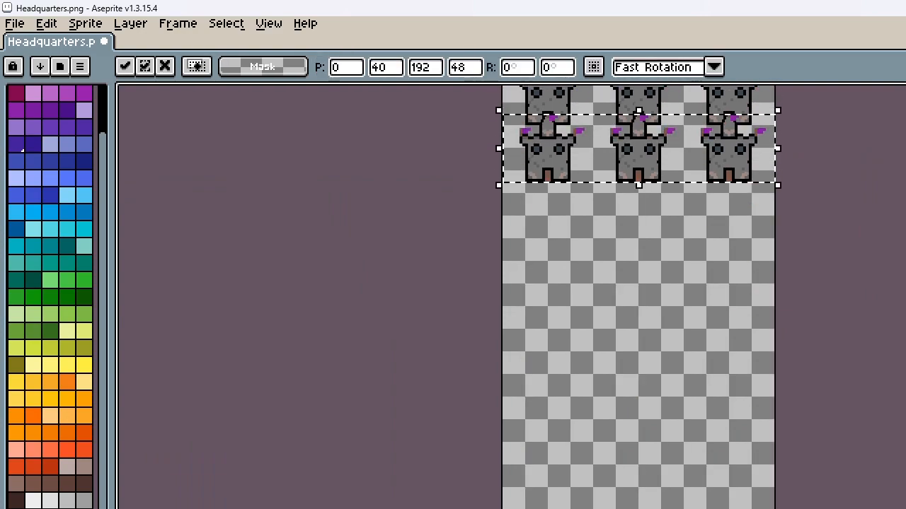
pyautogui.press('Down')
pyautogui.press('Down')
pyautogui.press('Down')
pyautogui.press('Down')
pyautogui.press('Down')
pyautogui.press('Down')
pyautogui.press('Down')
pyautogui.press('Down')
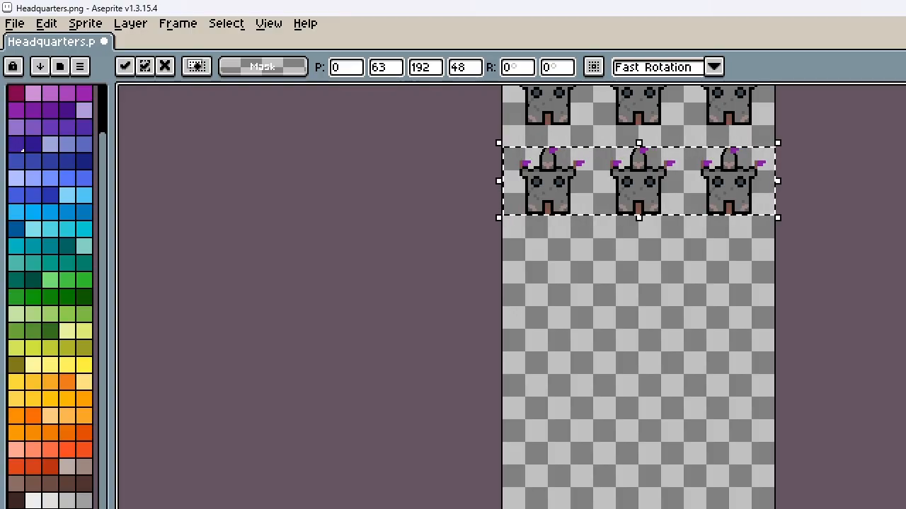
pyautogui.press('Down')
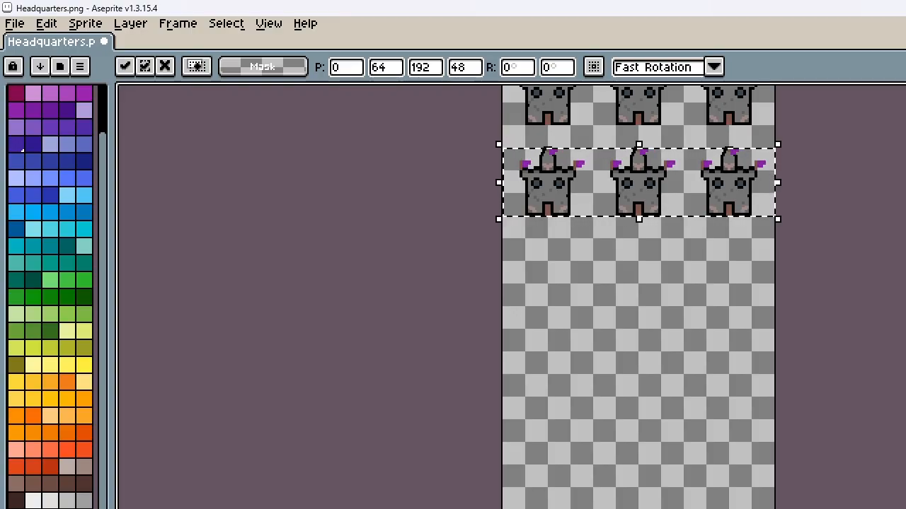
# Paste the castle row again and place it in the third row at 0,128
pyautogui.press('Down')
pyautogui.press('Down')
pyautogui.press('Down')
pyautogui.press('Down')
pyautogui.press('Down')
pyautogui.press('Down')
pyautogui.press('Down')
pyautogui.press('Down')
pyautogui.press('Down')
pyautogui.press('Down')
pyautogui.press('Down')
pyautogui.press('Down')
pyautogui.press('Down')
pyautogui.press('Down')
pyautogui.press('Down')
pyautogui.press('Down')
pyautogui.press('Down')
pyautogui.press('Down')
pyautogui.press('Down')
pyautogui.press('Down')
pyautogui.press('Down')
pyautogui.press('Down')
pyautogui.press('Down')
pyautogui.press('Down')
pyautogui.press('Down')
pyautogui.press('Down')
pyautogui.press('Down')
pyautogui.press('Down')
pyautogui.press('Down')
pyautogui.press('Down')
pyautogui.press('Down')
pyautogui.press('Down')
pyautogui.press('Down')
pyautogui.press('Down')
pyautogui.press('Down')
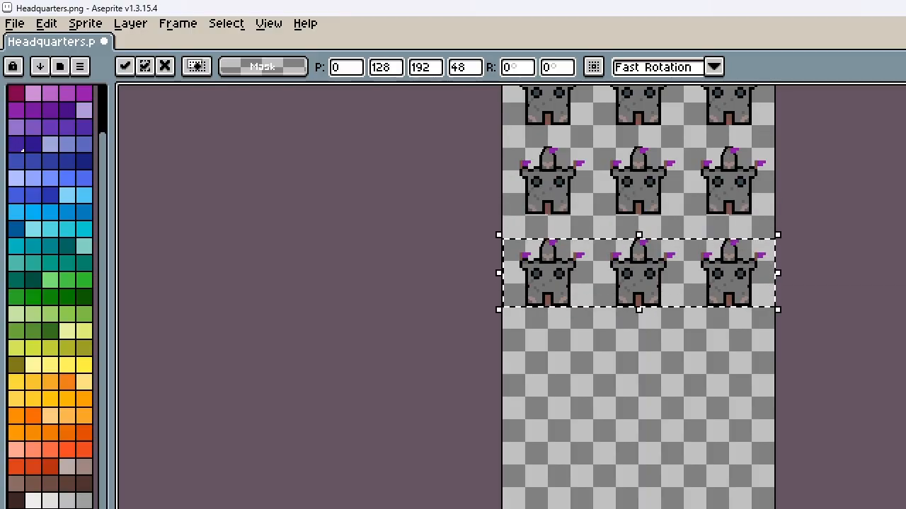
# Paste another copy of the castle row and place it in the fourth row at 0,192
pyautogui.press('Down')
pyautogui.press('Down')
pyautogui.press('Down')
pyautogui.press('Down')
pyautogui.press('Down')
pyautogui.press('Down')
pyautogui.press('Down')
pyautogui.press('Down')
pyautogui.press('Down')
pyautogui.press('Down')
pyautogui.press('Down')
pyautogui.press('Down')
pyautogui.press('Down')
pyautogui.press('Down')
pyautogui.press('Down')
pyautogui.press('Down')
pyautogui.press('Down')
pyautogui.press('Down')
pyautogui.press('Down')
pyautogui.press('Down')
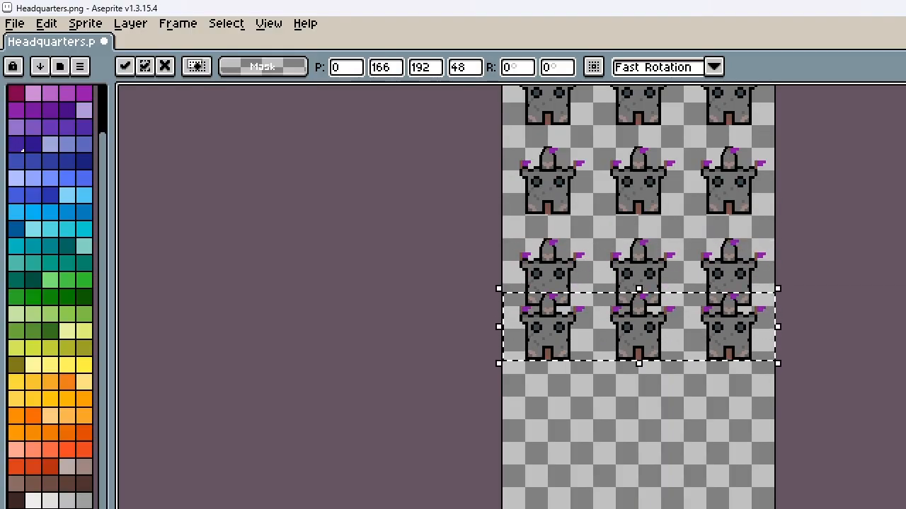
pyautogui.press('Down')
pyautogui.press('Down')
pyautogui.press('Down')
pyautogui.press('Down')
pyautogui.press('Down')
pyautogui.press('Down')
pyautogui.press('Down')
pyautogui.press('Down')
pyautogui.press('Down')
pyautogui.press('Down')
pyautogui.press('Down')
pyautogui.press('Down')
pyautogui.press('Down')
pyautogui.press('Down')
pyautogui.press('Down')
pyautogui.press('Down')
pyautogui.press('Down')
pyautogui.press('Down')
pyautogui.press('Down')
pyautogui.press('Down')
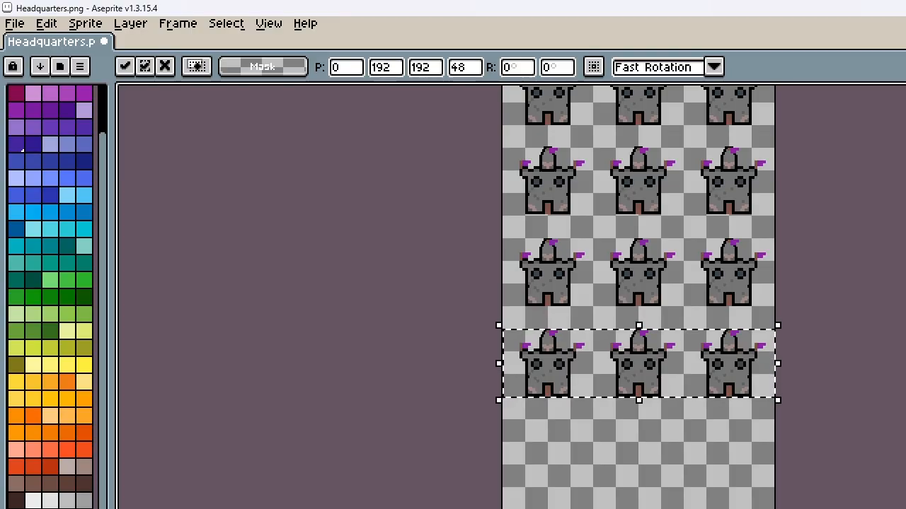
# Paste a last copy of the castle row and place it in the fifth row at 0,256
pyautogui.press('Down')
pyautogui.press('Down')
pyautogui.press('Down')
pyautogui.press('Down')
pyautogui.press('Down')
pyautogui.press('Down')
pyautogui.press('Down')
pyautogui.press('Down')
pyautogui.press('Down')
pyautogui.press('Down')
pyautogui.press('Down')
pyautogui.press('Down')
pyautogui.press('Down')
pyautogui.press('Down')
pyautogui.press('Down')
pyautogui.press('Down')
pyautogui.press('Down')
pyautogui.press('Down')
pyautogui.press('Down')
pyautogui.press('Down')
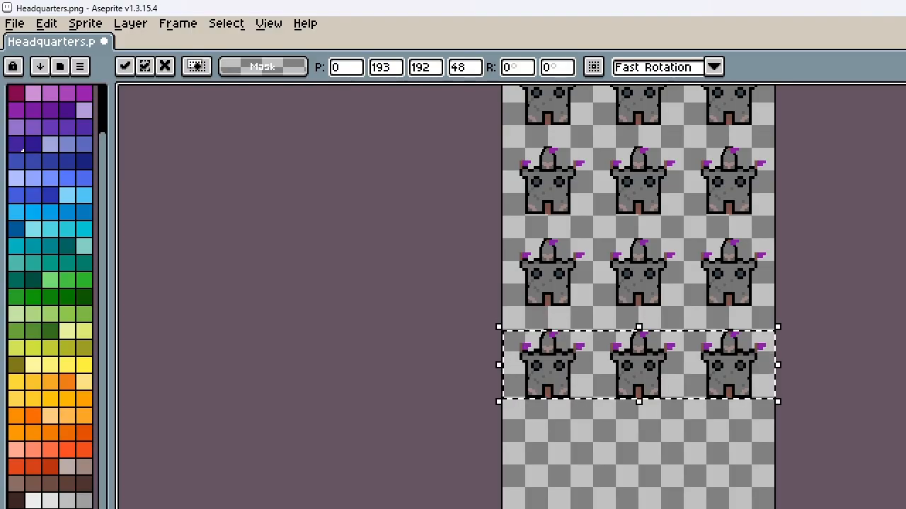
pyautogui.press('Down')
pyautogui.press('Down')
pyautogui.press('Down')
pyautogui.press('Down')
pyautogui.press('Down')
pyautogui.press('Down')
pyautogui.press('Down')
pyautogui.press('Down')
pyautogui.press('Down')
pyautogui.press('Down')
pyautogui.press('Down')
pyautogui.press('Down')
pyautogui.press('Down')
pyautogui.press('Down')
pyautogui.press('Down')
pyautogui.press('Down')
pyautogui.press('Down')
pyautogui.press('Down')
pyautogui.press('Down')
pyautogui.press('Down')
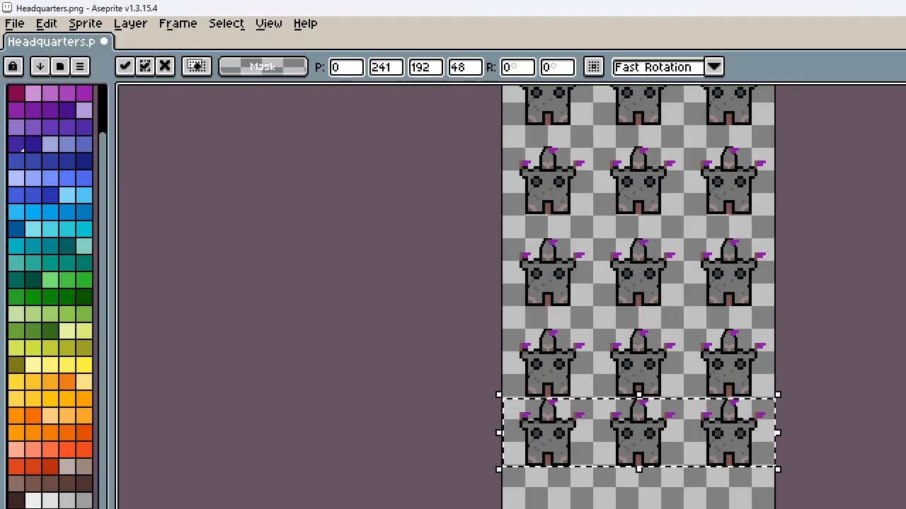
pyautogui.press('Down')
pyautogui.press('Down')
pyautogui.press('Down')
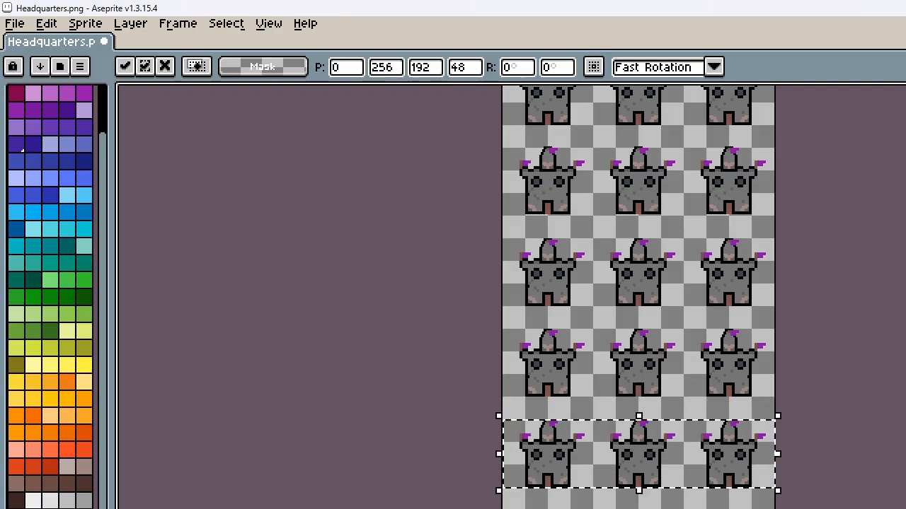
# Check the alignment of the castle rows, clear the selection and save the Headquarters sprite sheet
pyautogui.scroll(4, 770, 499)
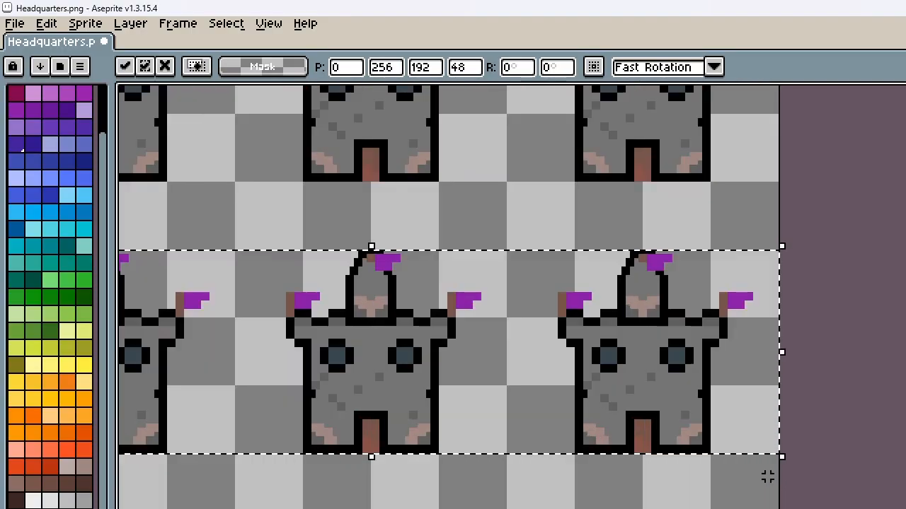
pyautogui.scroll(2, 770, 481)
pyautogui.scroll(-4, 767, 506)
pyautogui.scroll(-3, 697, 436)
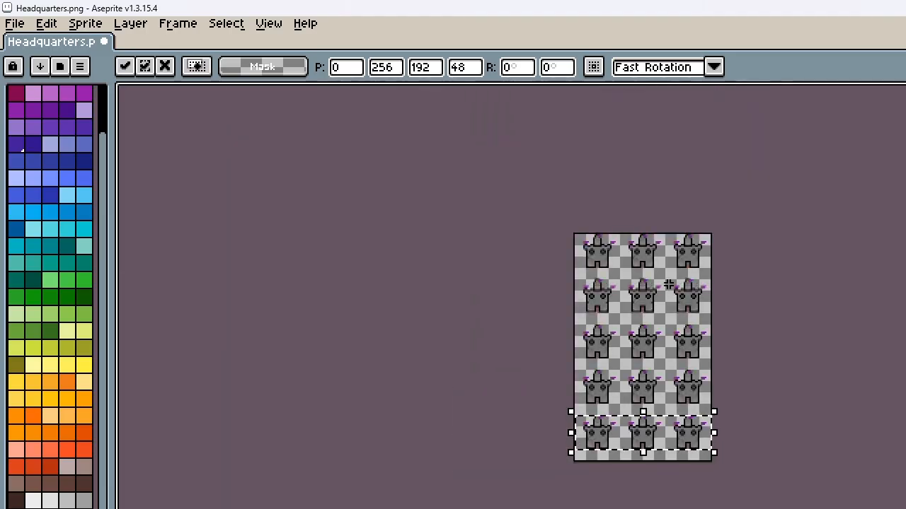
pyautogui.scroll(5, 668, 283)
pyautogui.scroll(-1, 693, 295)
pyautogui.hotkey('ctrl', 's')
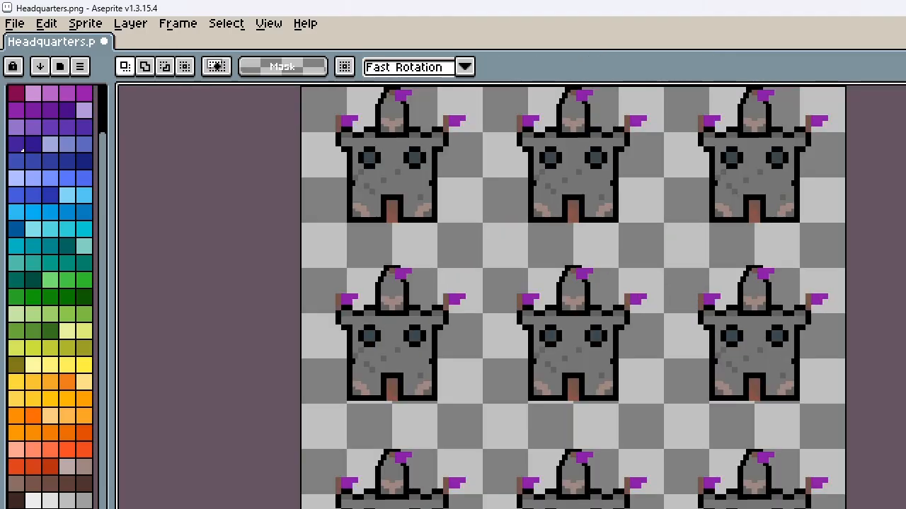
# Save copies of the sprite sheet as Headquarters-a.png, Headquarters-b.png and Headquarters-c.png in the charchip folder
pyautogui.hotkey('ctrl', 'shift', 's')
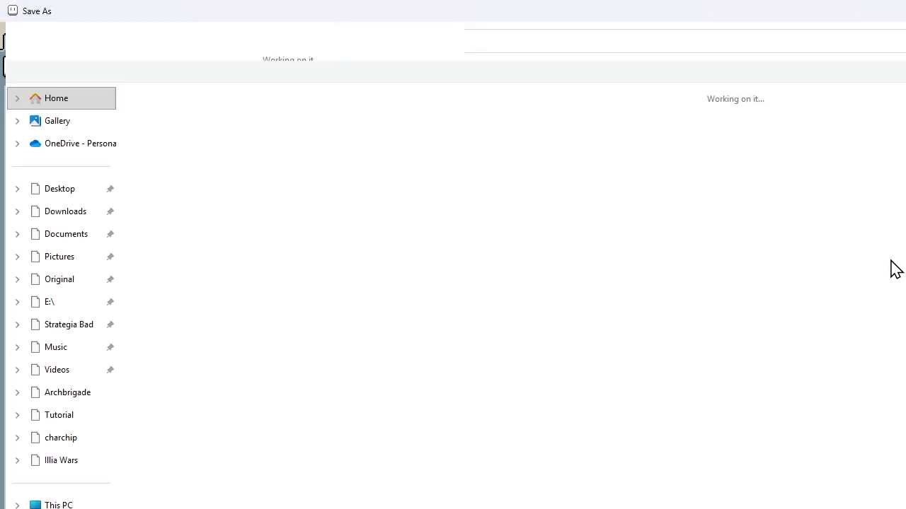
pyautogui.press('Return')
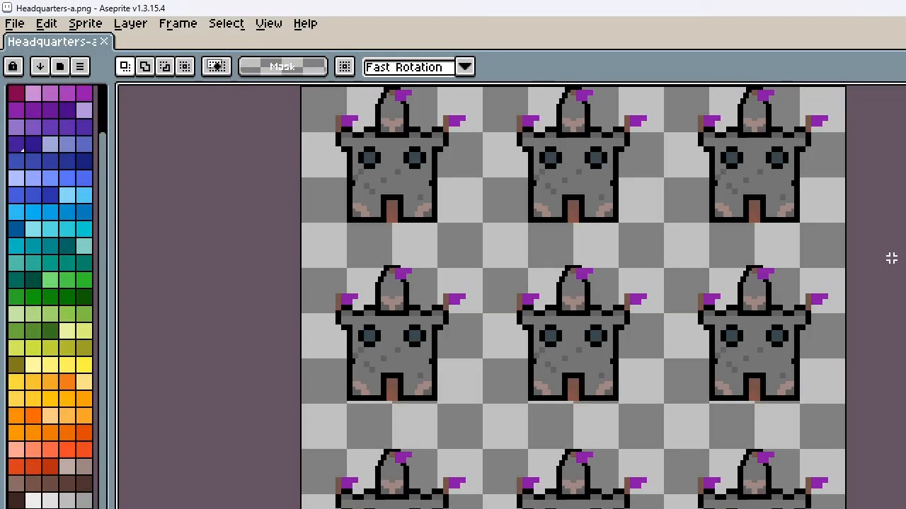
pyautogui.hotkey('ctrl', 'shift', 's')
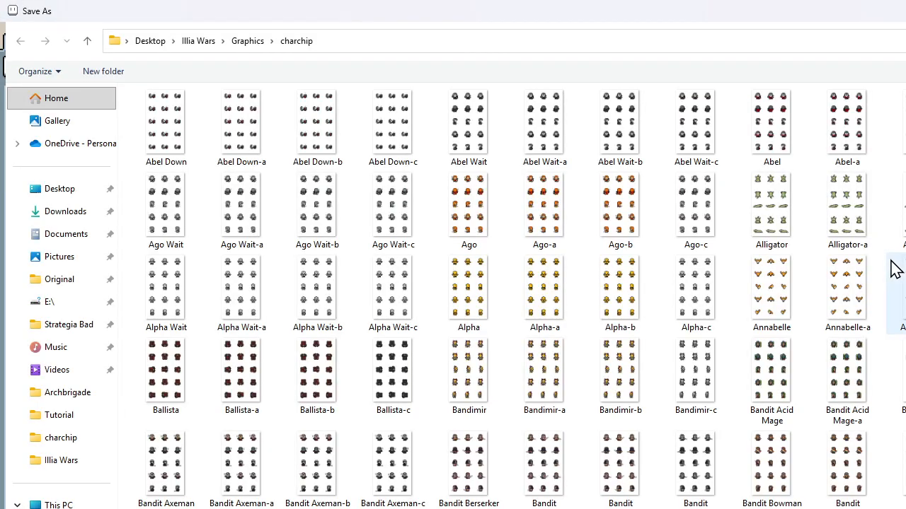
pyautogui.press('Return')
pyautogui.hotkey('ctrl', 'shift', 's')
pyautogui.press('Return')
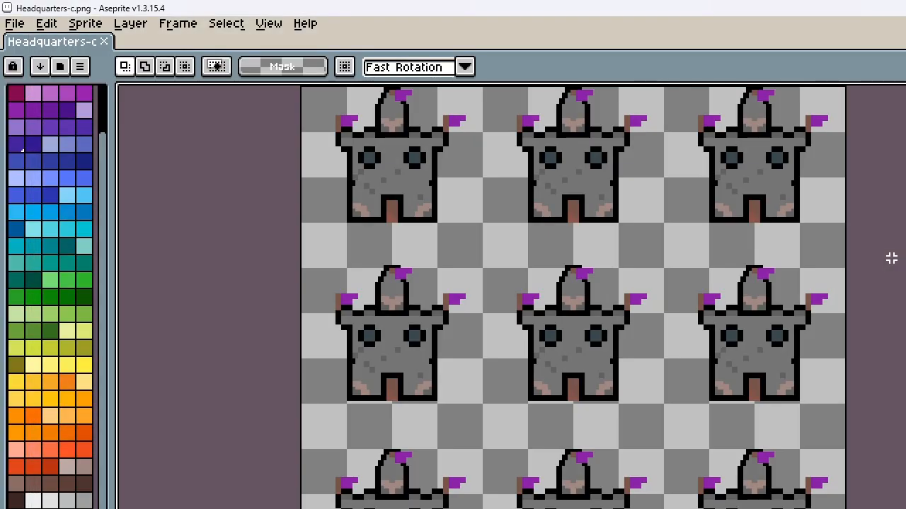
pyautogui.click(14, 28)
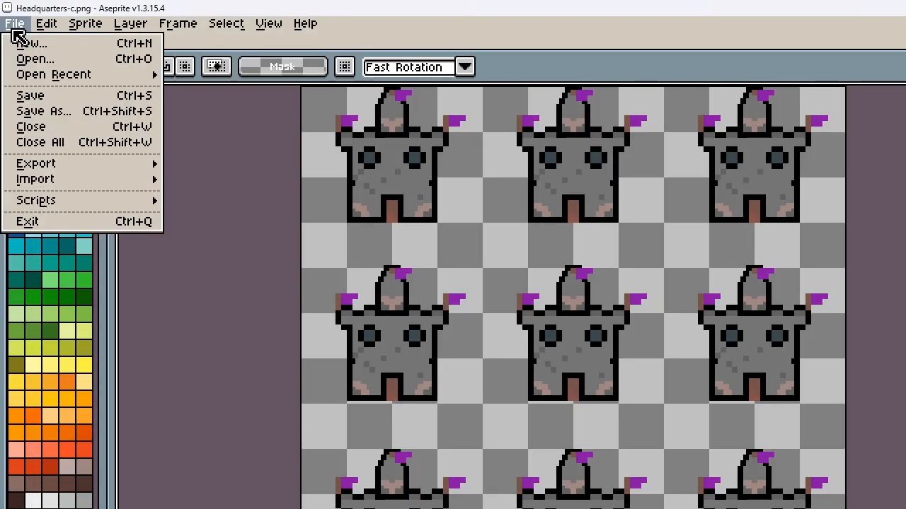
pyautogui.click(13, 30)
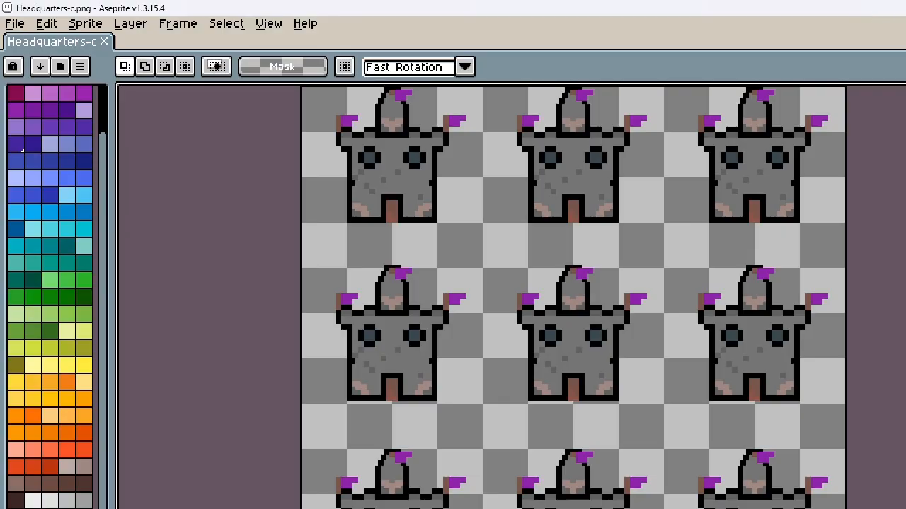
# Switch to SRPG Studio and import Headquarters.png into the project's original charchip graphics
pyautogui.click(905, 9)
pyautogui.hotkey('alt', 'Tab')
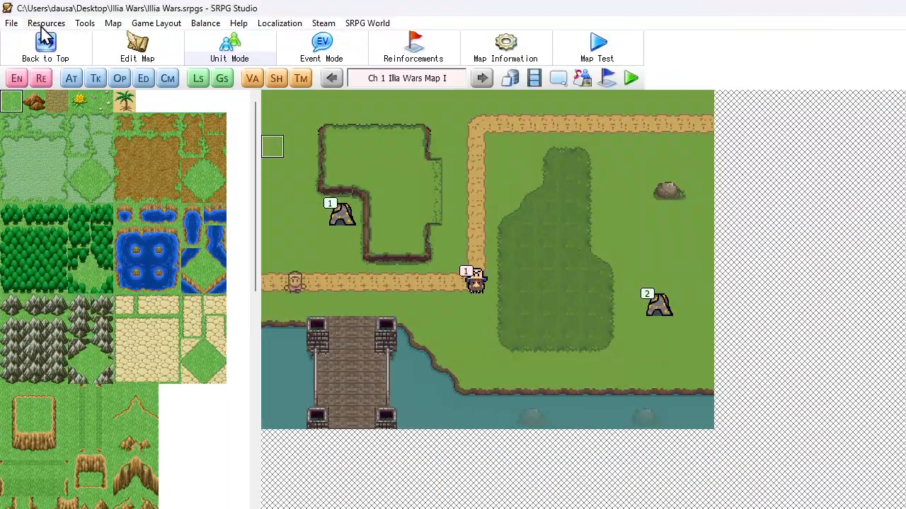
pyautogui.click(84, 23)
pyautogui.moveTo(46, 23)
pyautogui.click(52, 39)
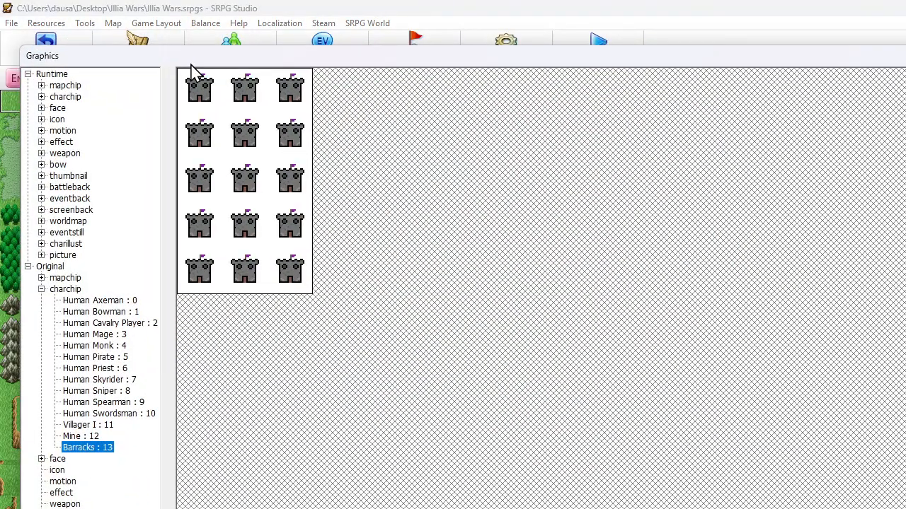
pyautogui.click(99, 508)
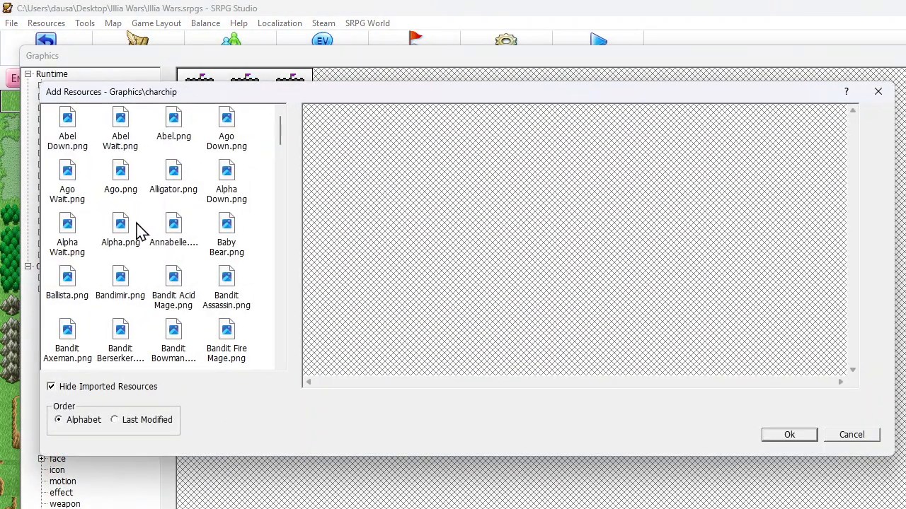
pyautogui.press('h')
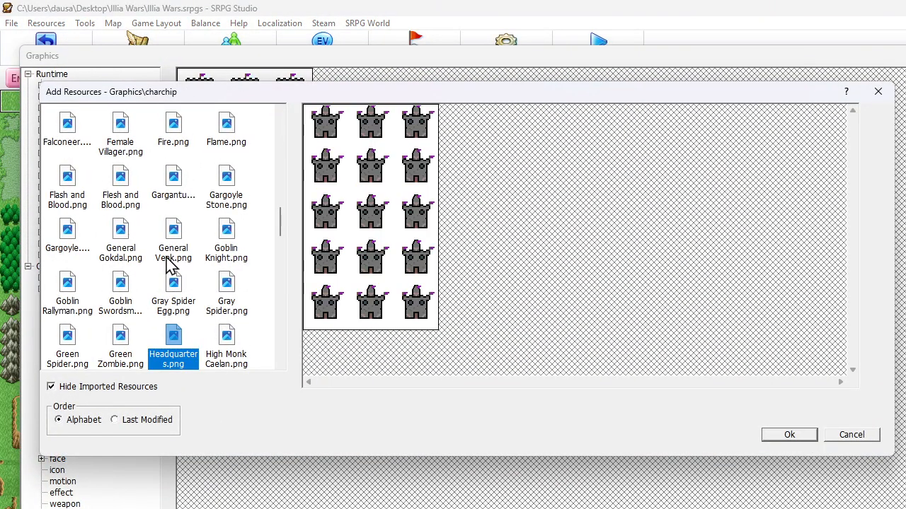
pyautogui.doubleClick(177, 346)
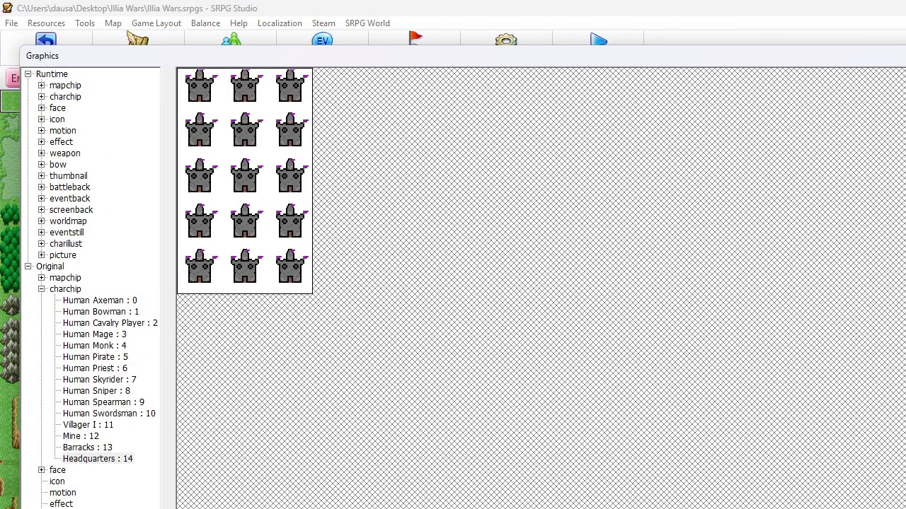
pyautogui.click(905, 508)
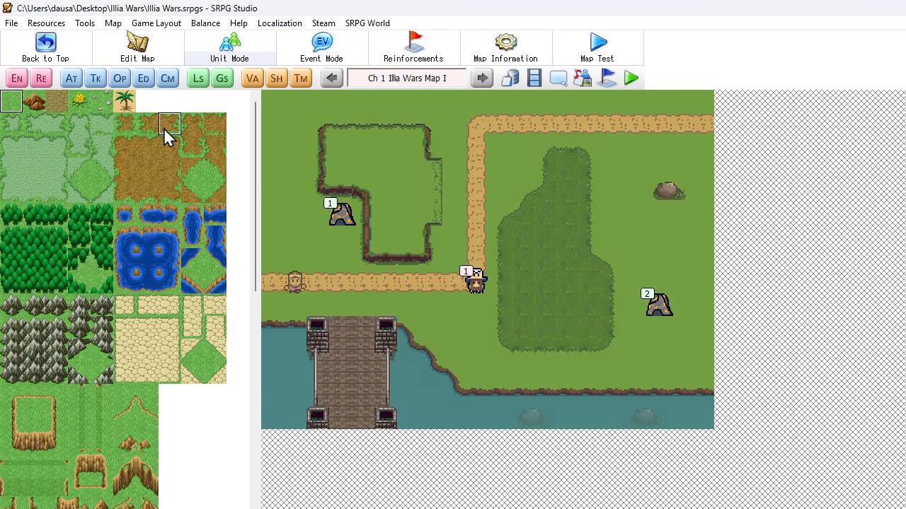
# Duplicate the Barracks class in the database's class list
pyautogui.click(506, 80)
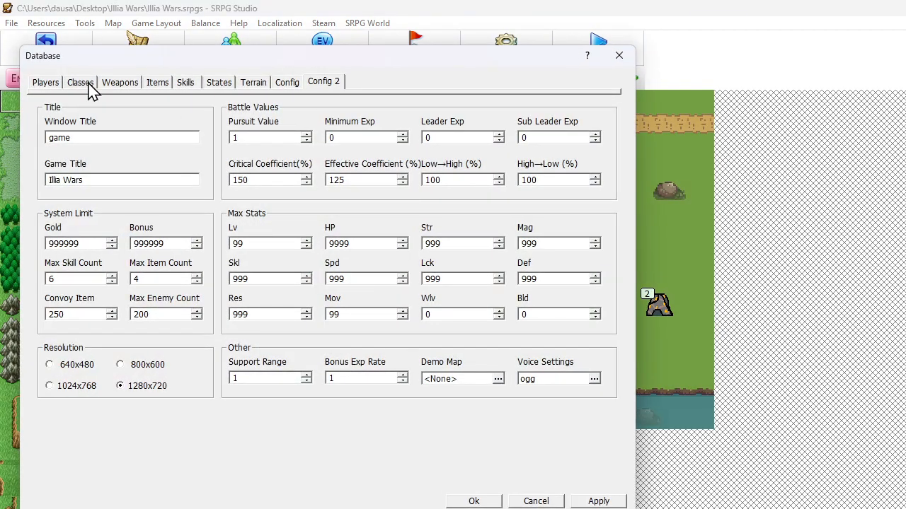
pyautogui.click(81, 84)
pyautogui.moveTo(164, 152); pyautogui.dragTo(165, 347)
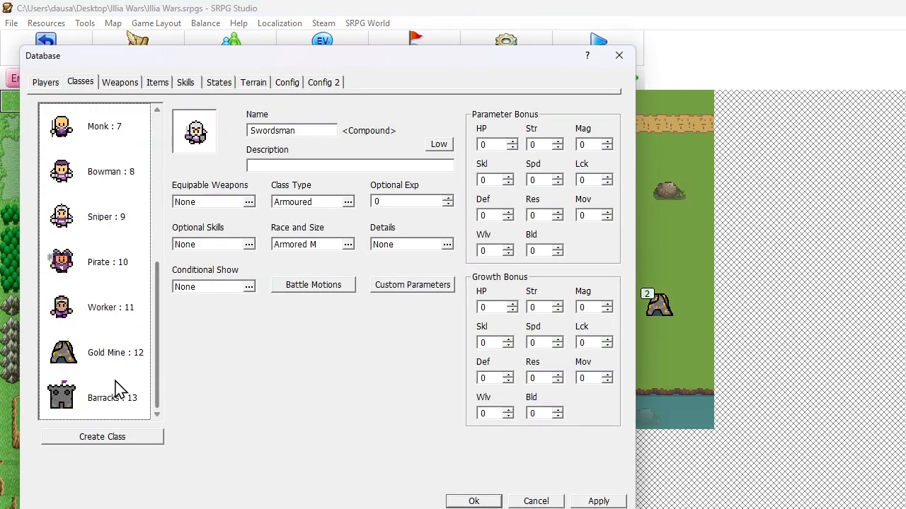
pyautogui.click(117, 389)
pyautogui.hotkey('ctrl', 'c')
pyautogui.hotkey('ctrl', 'v')
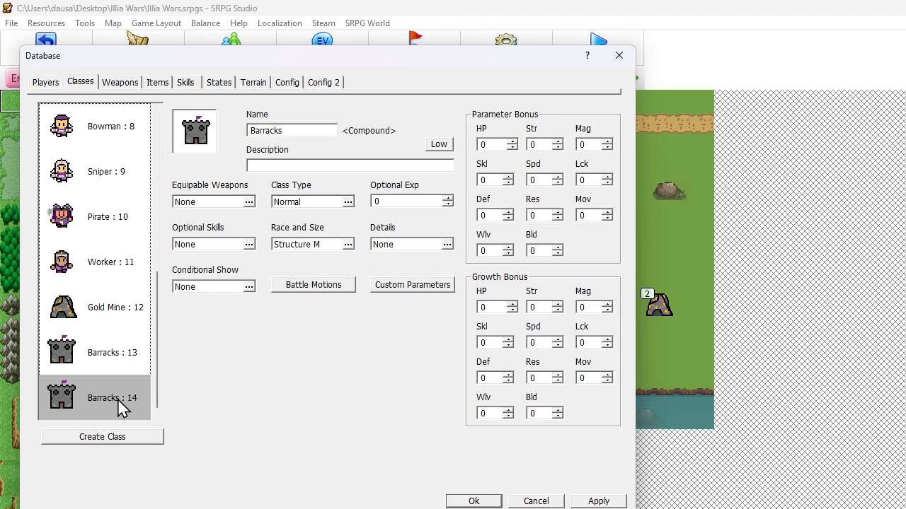
# Rename the duplicated Barracks class as Headquarters and accept the database changes
pyautogui.doubleClick(292, 130)
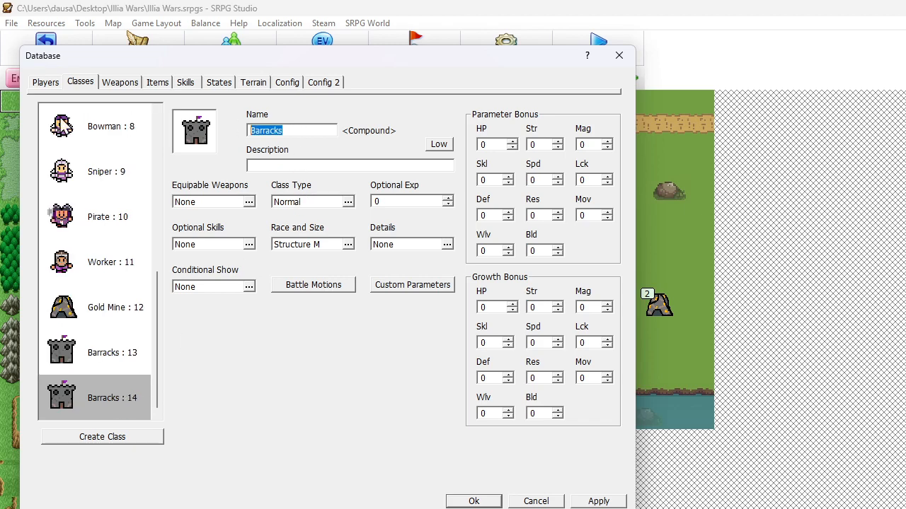
pyautogui.write('Headquarte')
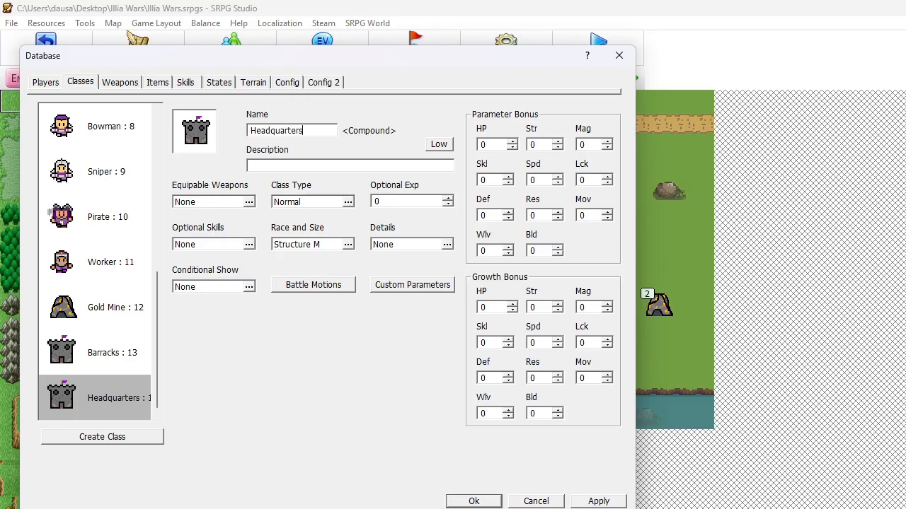
pyautogui.press('Return')
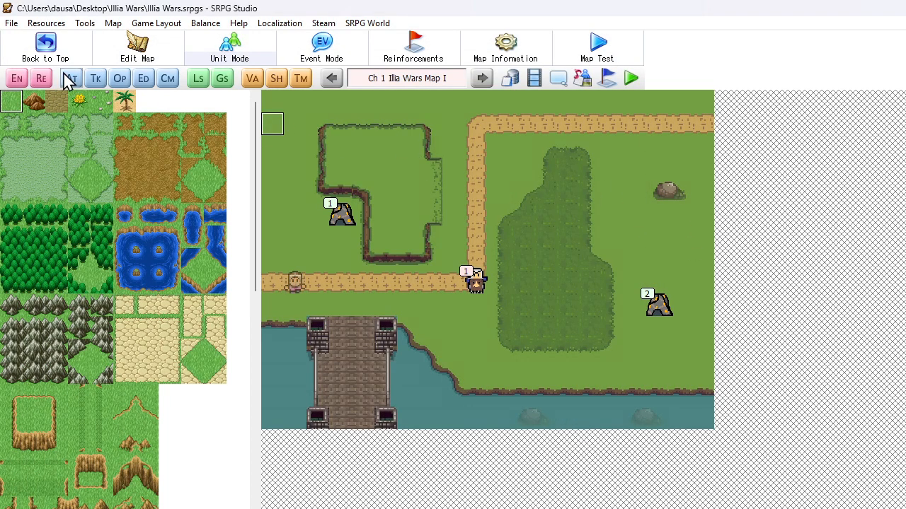
# Open the map's unit settings and select the Barracks unit among the event guests
pyautogui.click(19, 80)
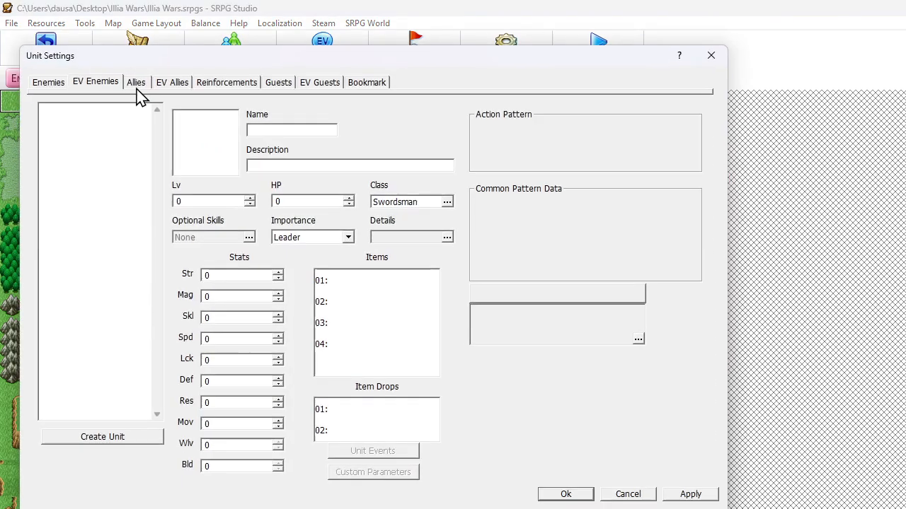
pyautogui.click(212, 82)
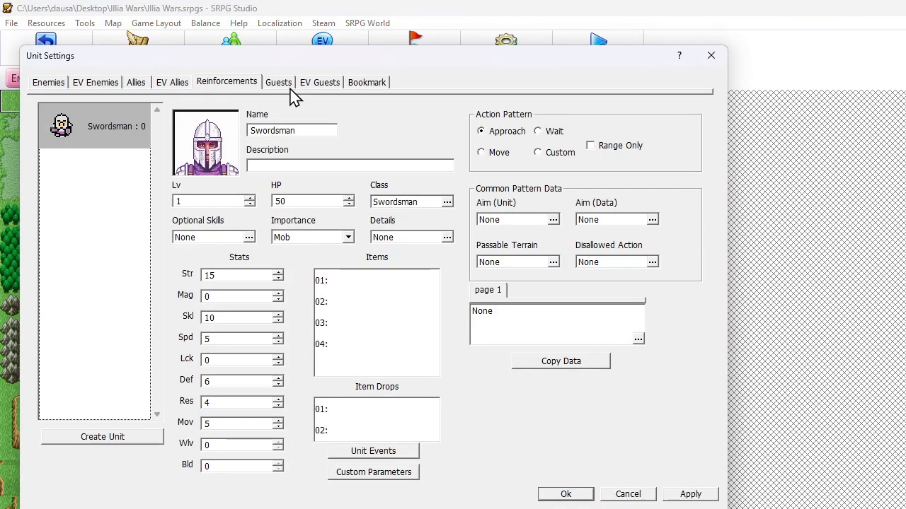
pyautogui.click(286, 88)
pyautogui.click(318, 83)
pyautogui.click(113, 163)
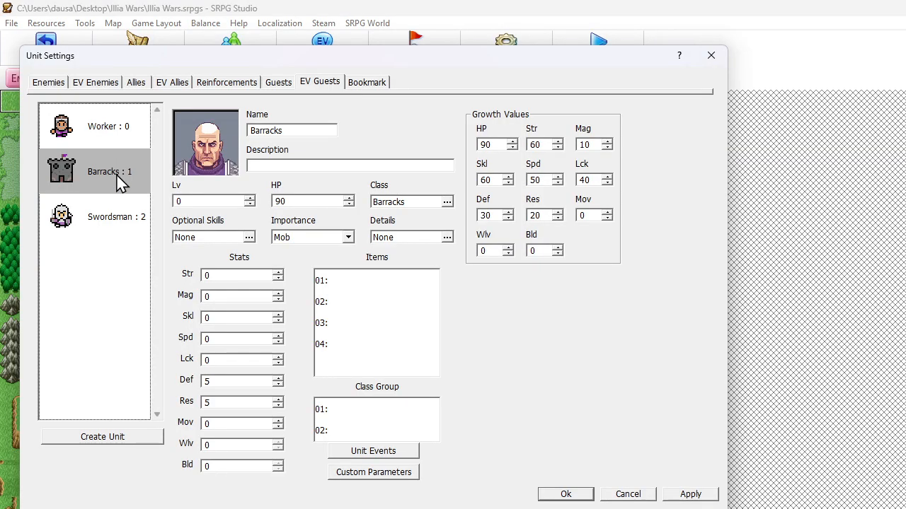
# Rename the Barracks unit among the map's guests as Headquarters
pyautogui.click(279, 88)
pyautogui.click(74, 140)
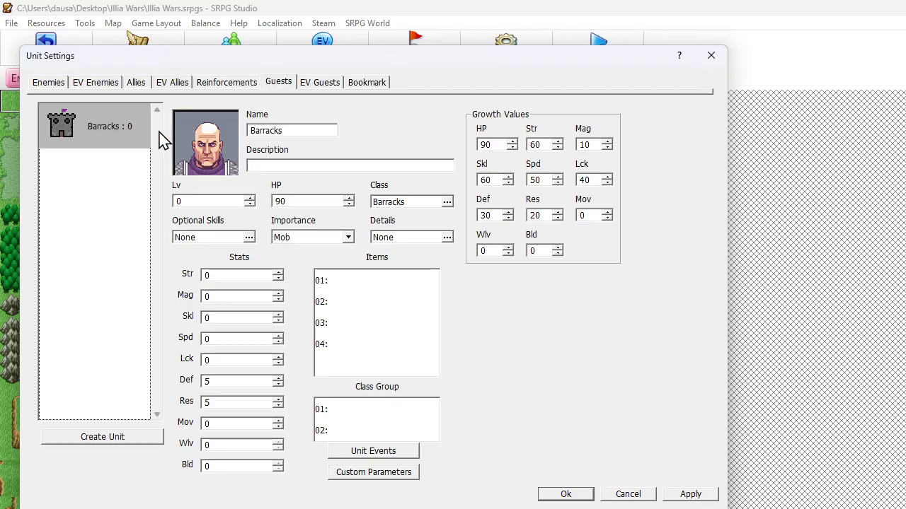
pyautogui.doubleClick(323, 132)
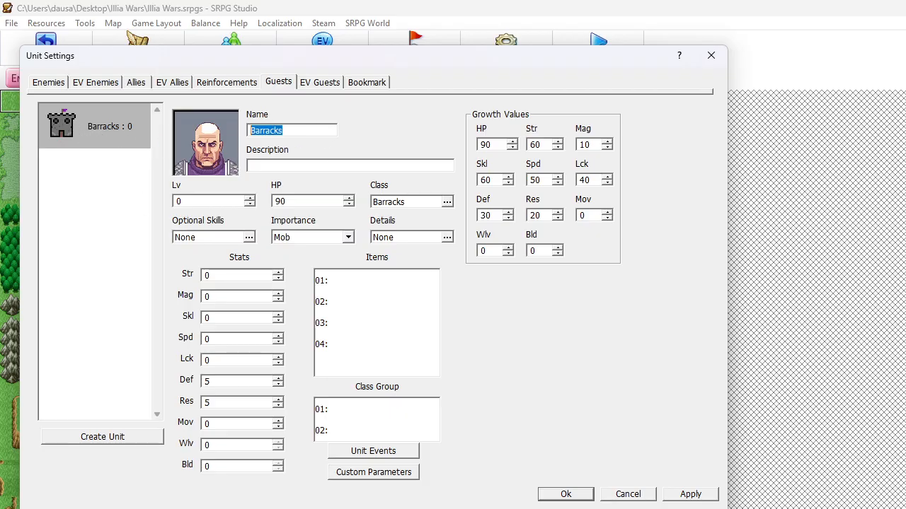
pyautogui.write('Headquarte')
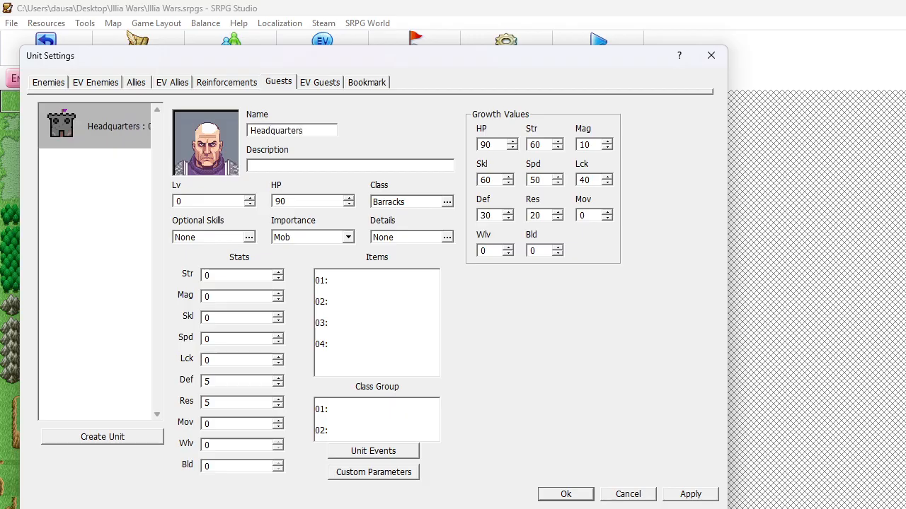
# Set the Headquarters unit's portrait to the crowned king with the grey beard from Redemption - Allies I
pyautogui.click(217, 161)
pyautogui.click(239, 277)
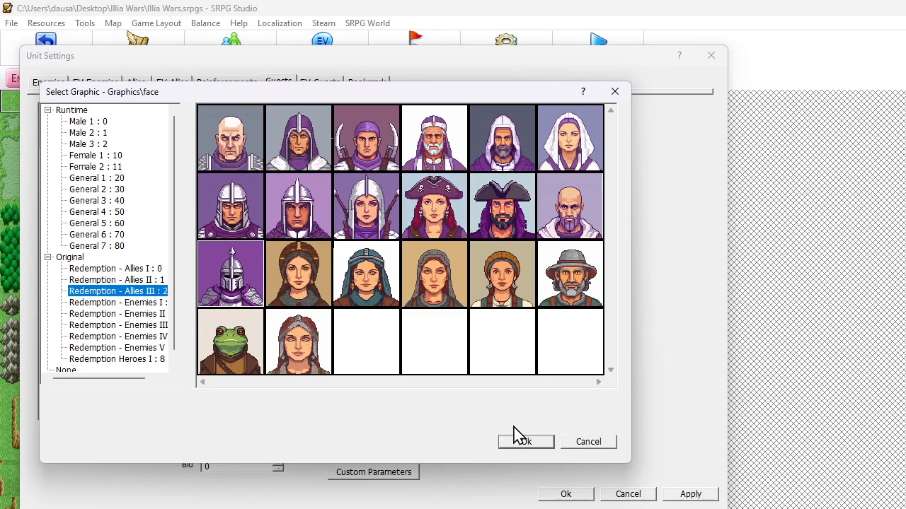
pyautogui.press('Up')
pyautogui.press('Up')
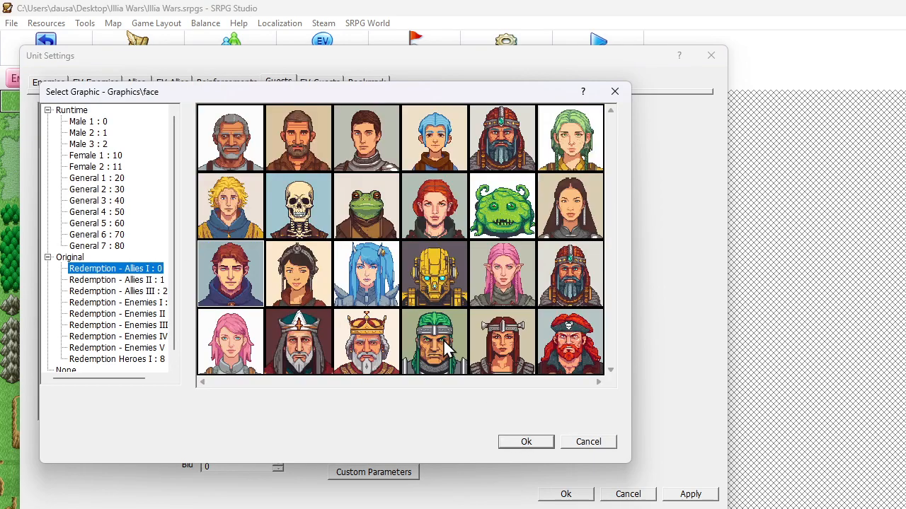
pyautogui.click(358, 347)
pyautogui.click(517, 442)
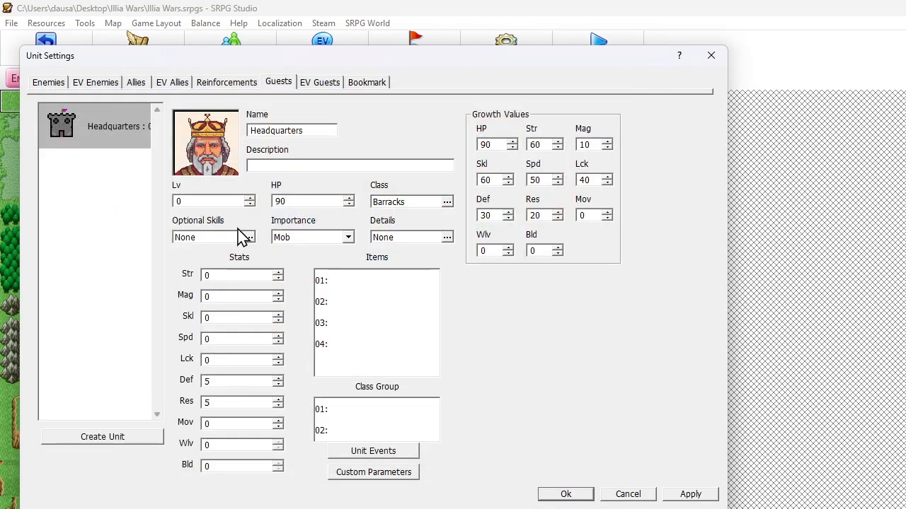
# Change the Headquarters guest unit's class to Headquarters and accept the unit settings
pyautogui.click(130, 129)
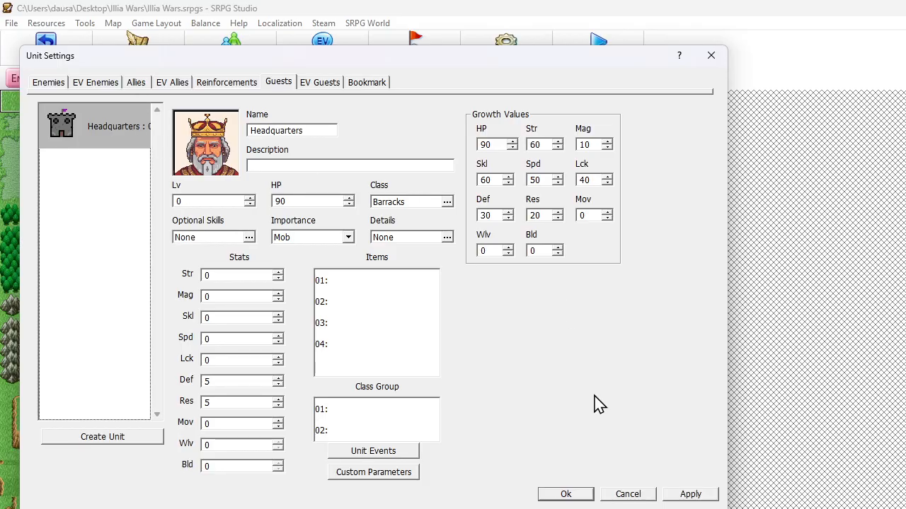
pyautogui.click(407, 201)
pyautogui.click(103, 338)
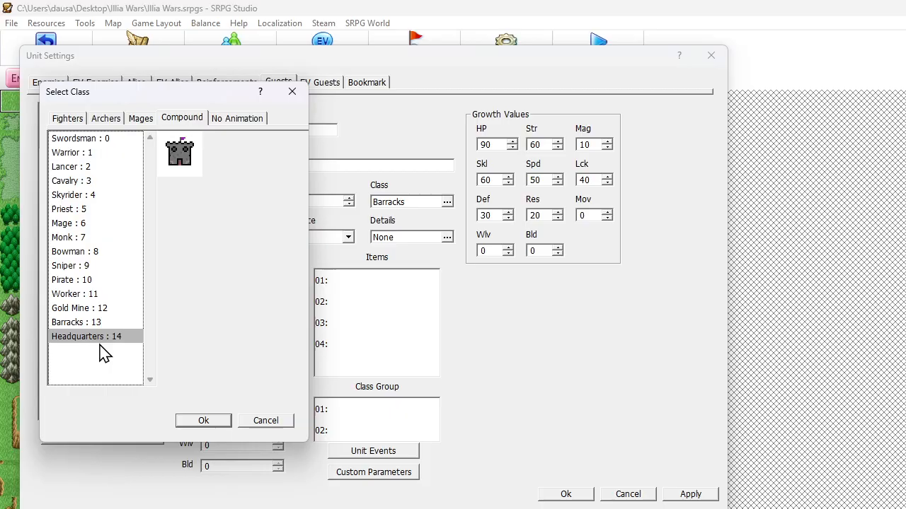
pyautogui.click(203, 421)
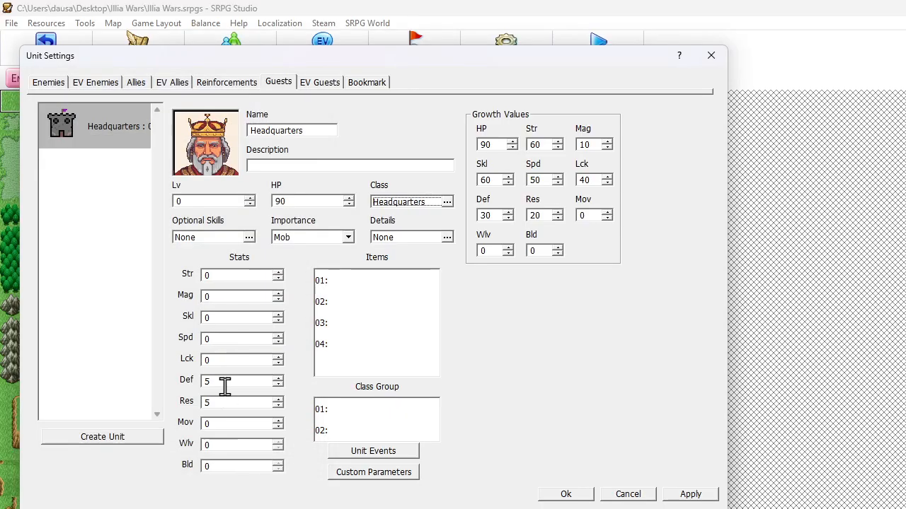
pyautogui.click(577, 498)
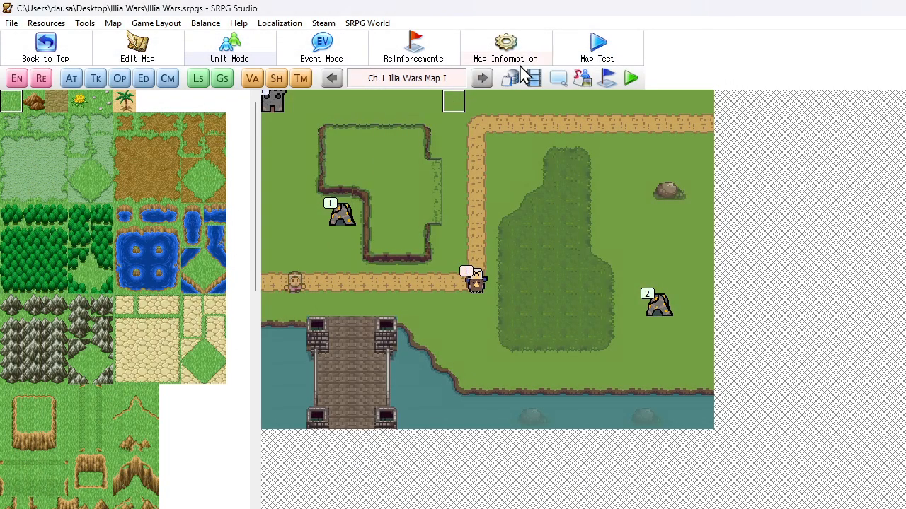
# Assign the original Headquarters charchip to the Headquarters class in the database, and place the Headquarters unit just above the bridge on the map
pyautogui.click(514, 79)
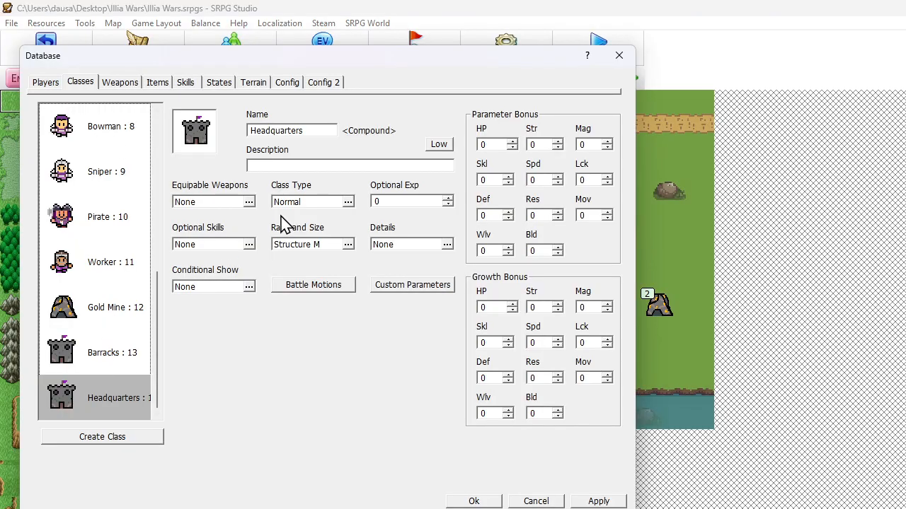
pyautogui.click(196, 138)
pyautogui.click(97, 159)
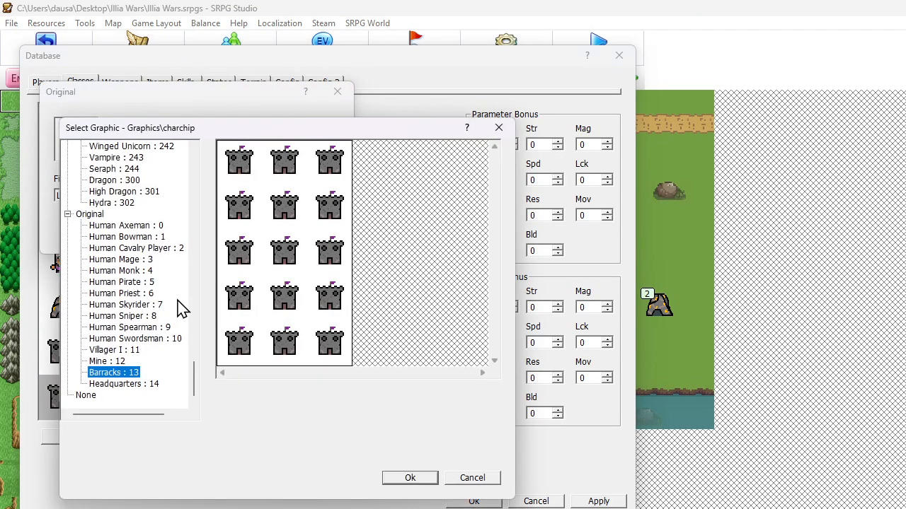
pyautogui.click(149, 385)
pyautogui.click(403, 479)
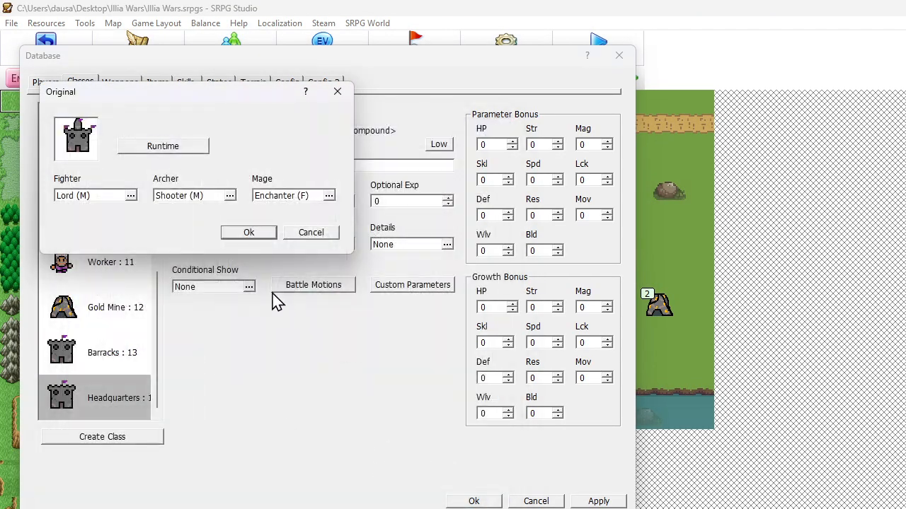
pyautogui.click(248, 233)
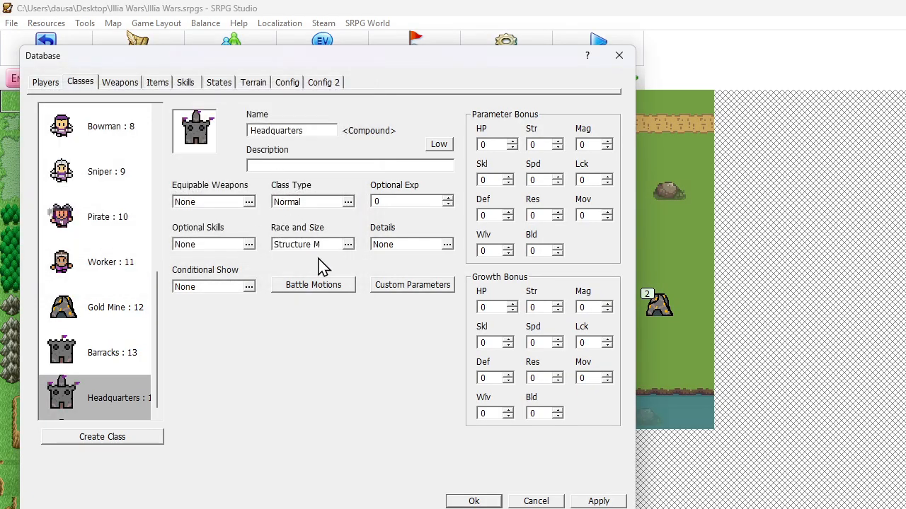
pyautogui.click(472, 500)
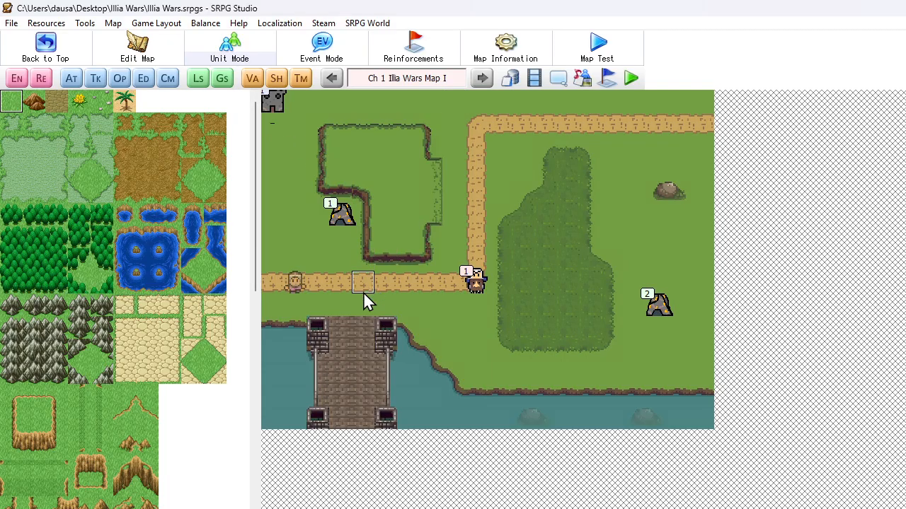
pyautogui.moveTo(363, 295); pyautogui.dragTo(363, 301)
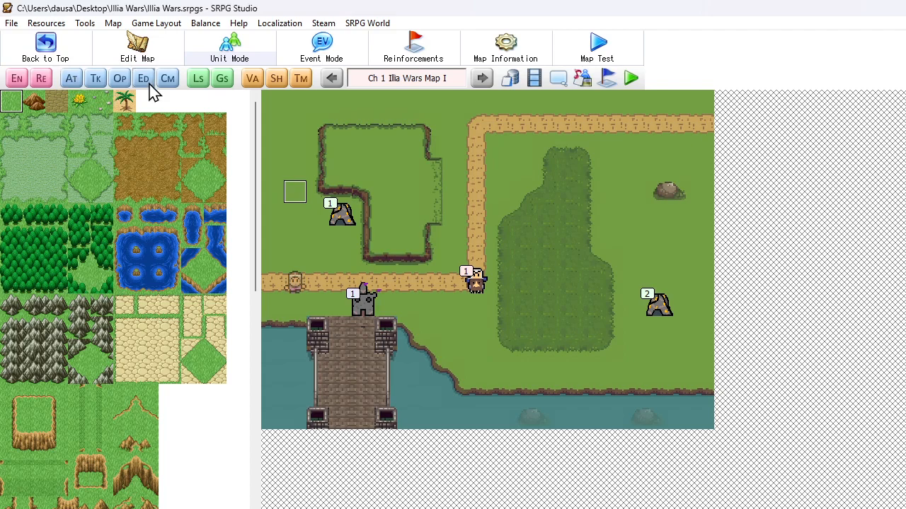
# Delete the Damage All Enemies event from the map's communication events
pyautogui.click(171, 82)
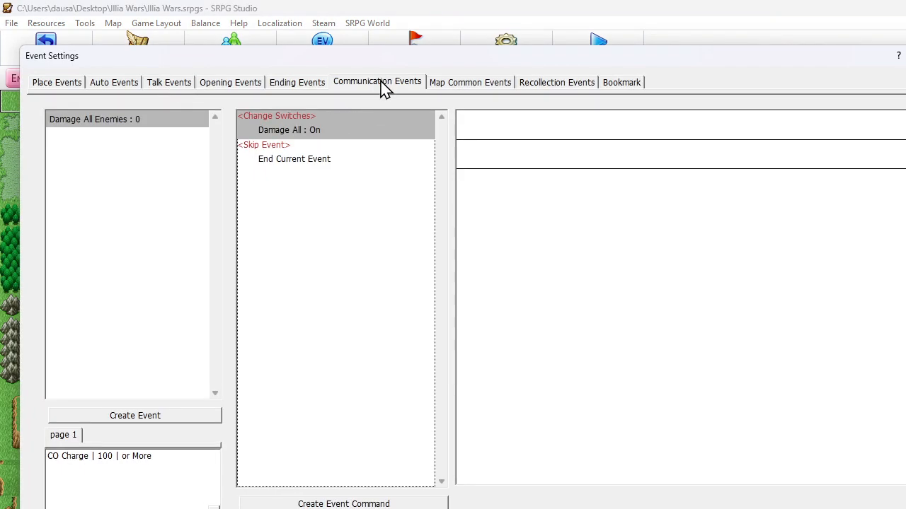
pyautogui.click(150, 118)
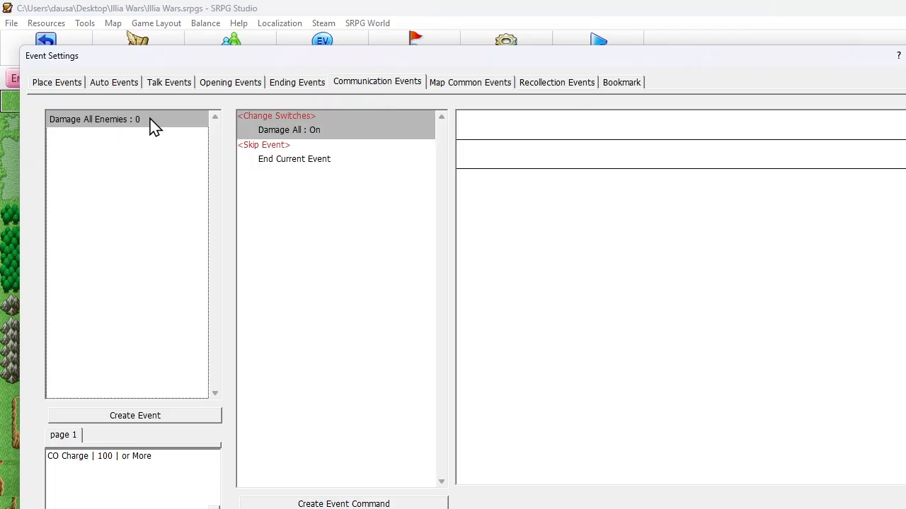
pyautogui.press('Delete')
pyautogui.press('Escape')
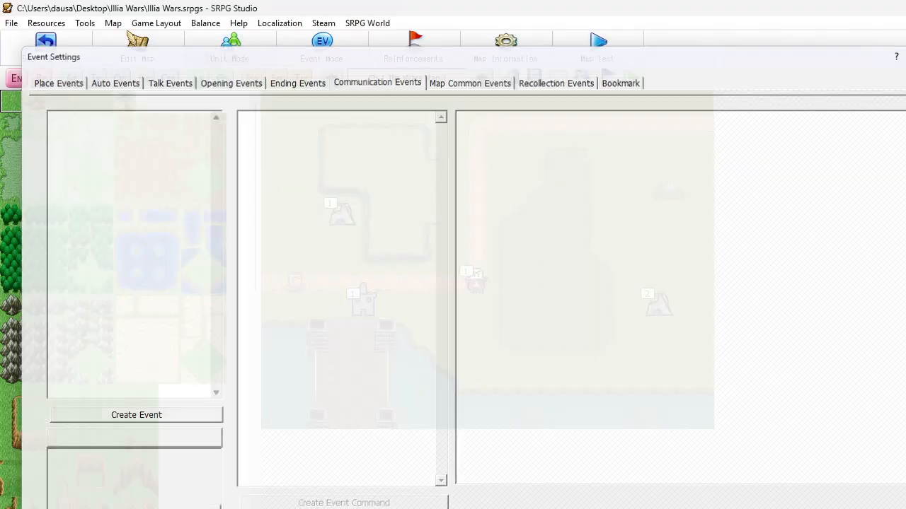
# Try to delete the Train Unit event from the Headquarters unit's events
pyautogui.doubleClick(360, 300)
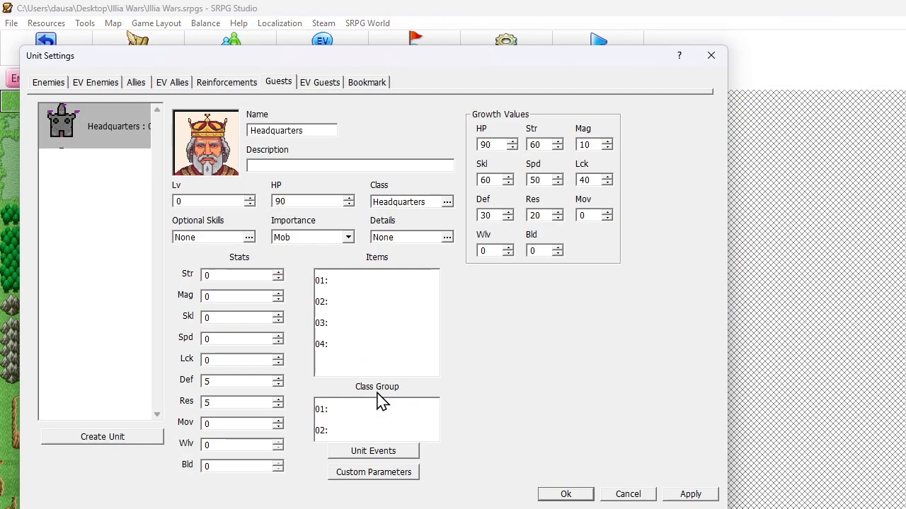
pyautogui.click(375, 450)
pyautogui.click(169, 201)
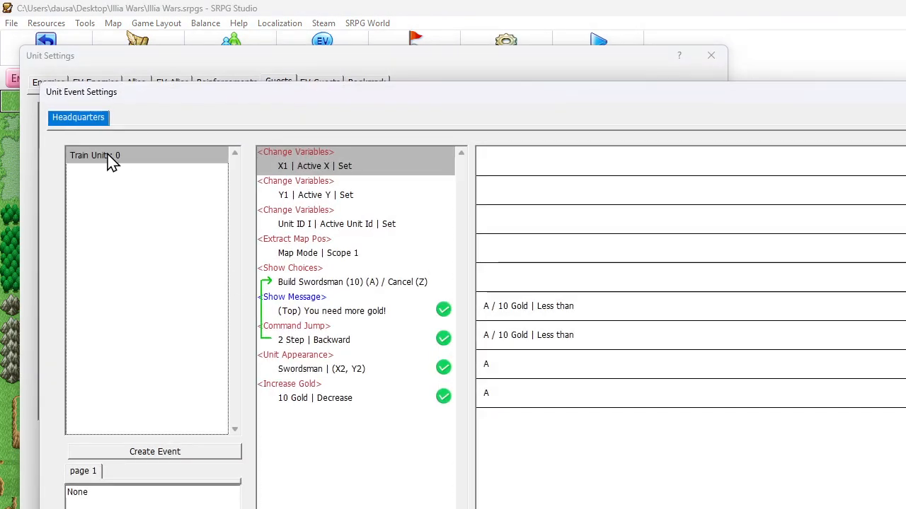
pyautogui.press('Delete')
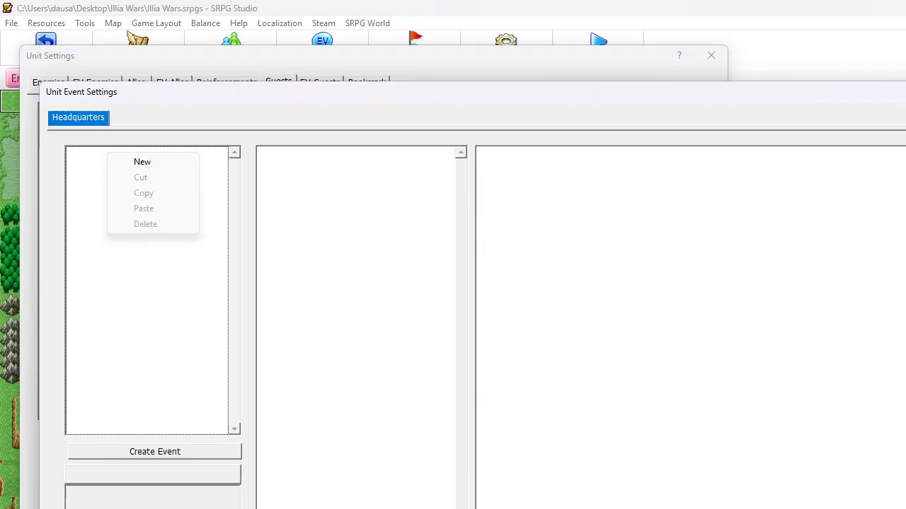
pyautogui.press('Escape')
pyautogui.press('Escape')
# Add a Command event named CO Power to the Headquarters unit's events and move it above Train Unit
pyautogui.click(411, 450)
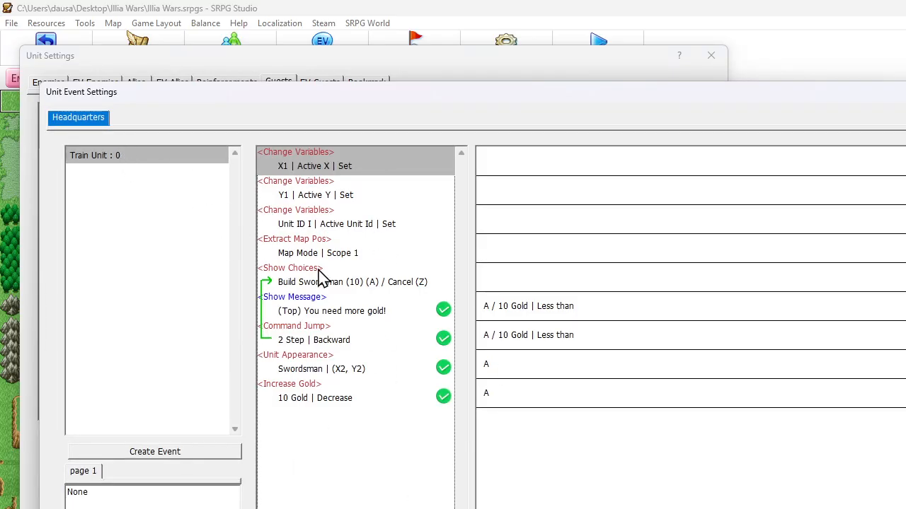
pyautogui.rightClick(96, 158)
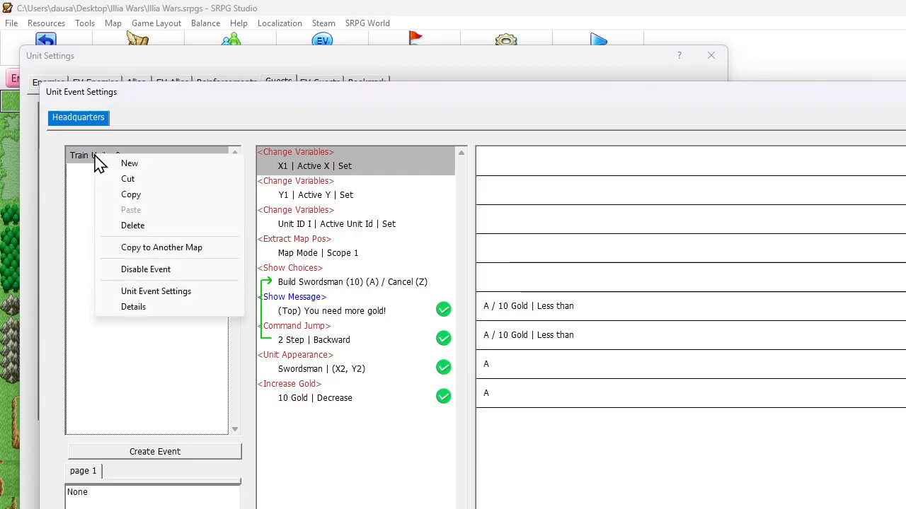
pyautogui.click(125, 163)
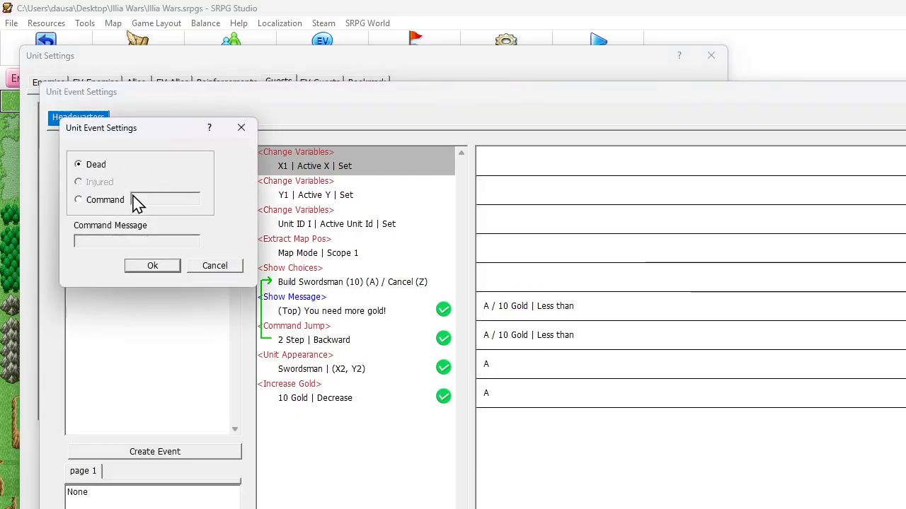
pyautogui.click(98, 203)
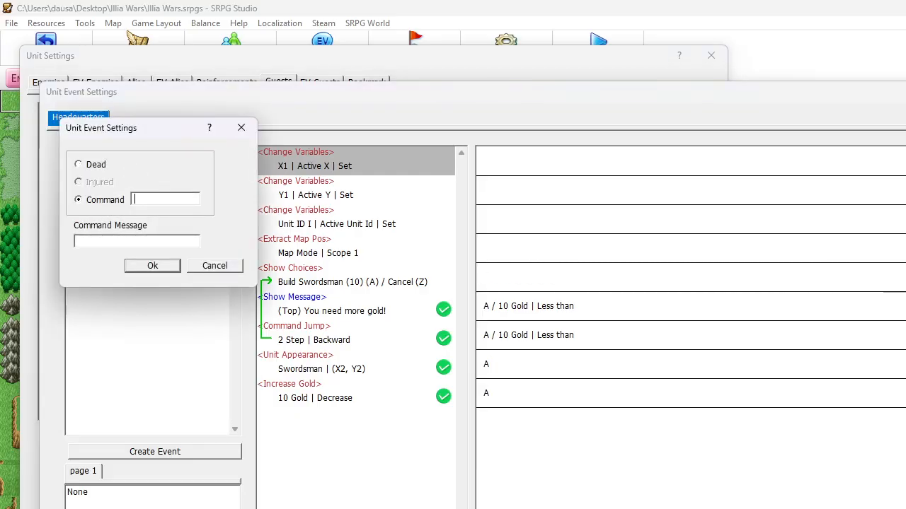
pyautogui.write('CO Power')
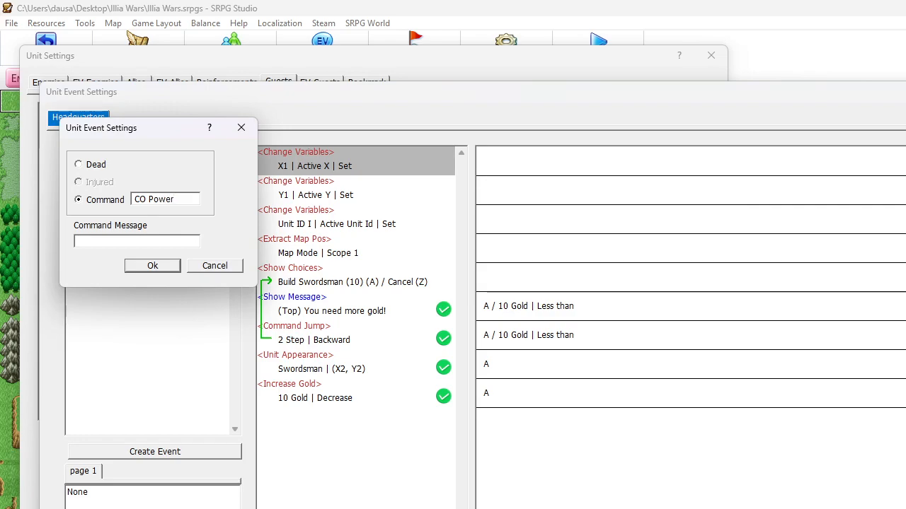
pyautogui.click(156, 263)
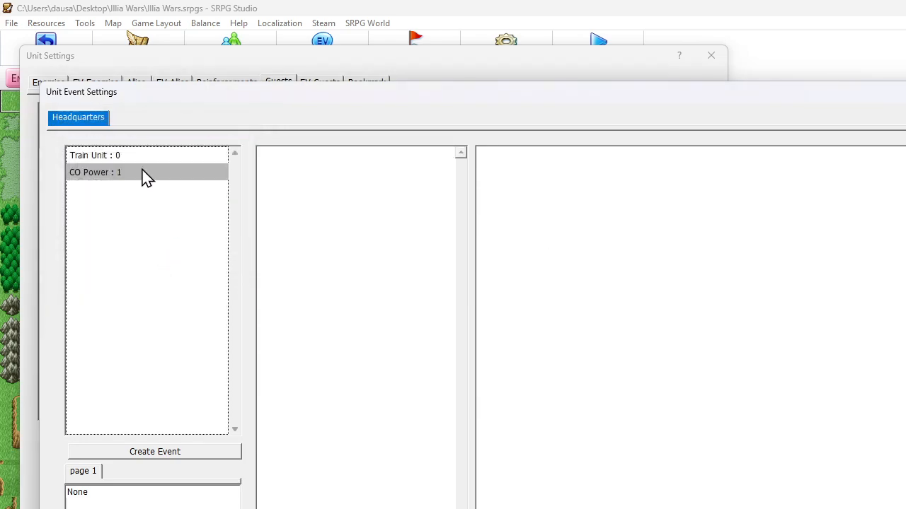
pyautogui.moveTo(141, 172); pyautogui.dragTo(141, 155)
# Start a variable condition for the CO Power event, using CO Charge as the left-side variable
pyautogui.doubleClick(161, 495)
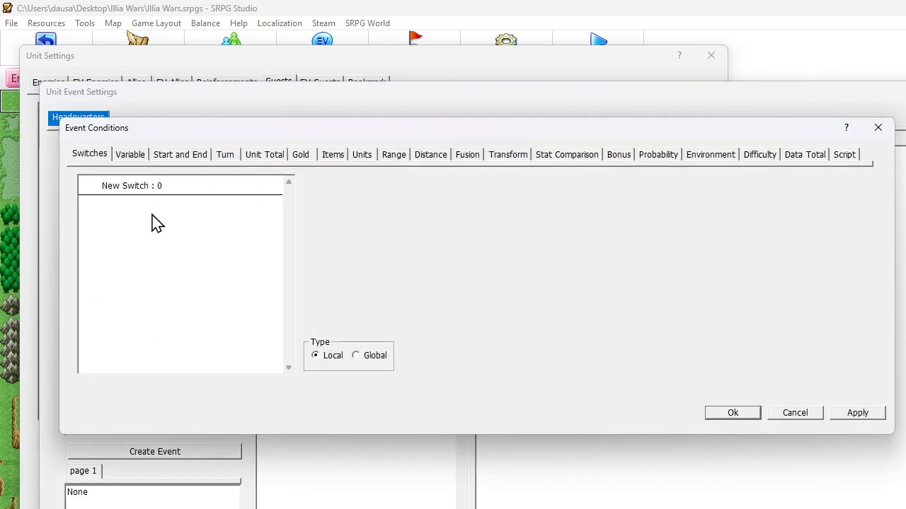
pyautogui.click(136, 159)
pyautogui.click(293, 185)
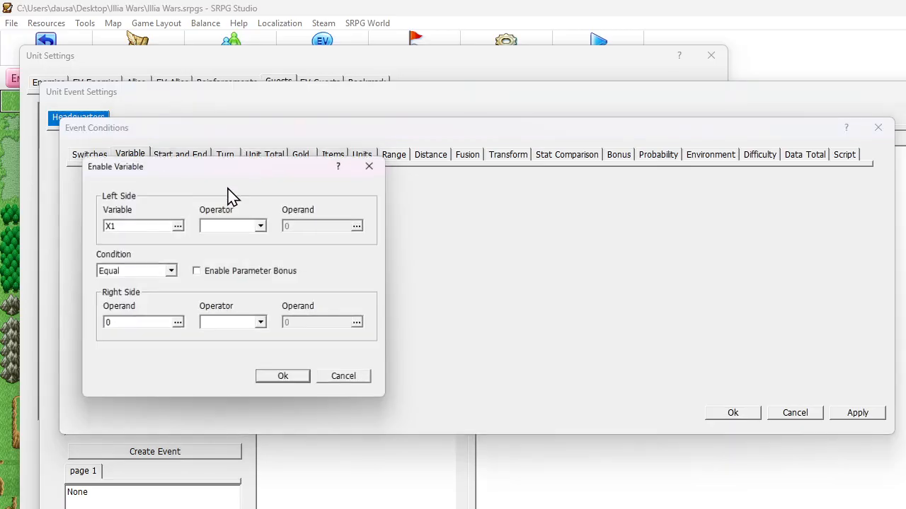
pyautogui.click(143, 228)
pyautogui.click(149, 230)
pyautogui.click(154, 267)
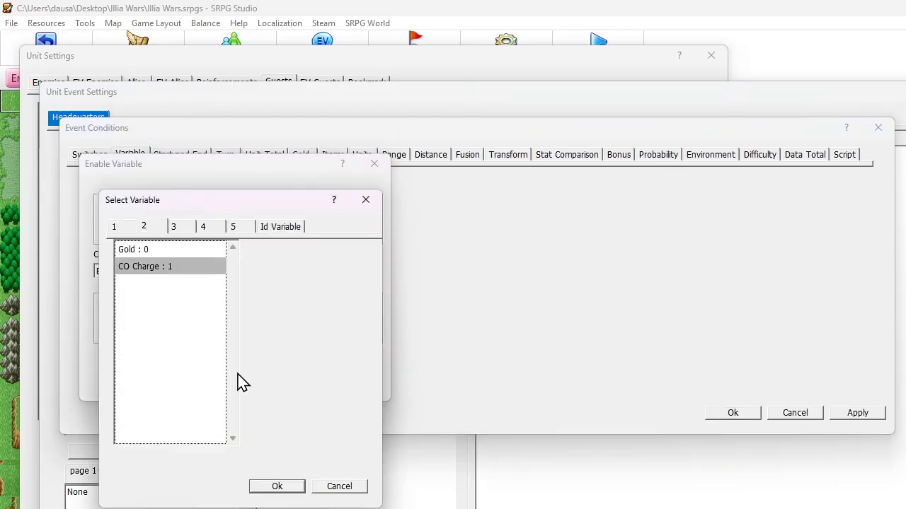
pyautogui.press('Return')
# Set the CO Charge condition to "or More" with a constant of 100, and accept the event conditions
pyautogui.click(133, 271)
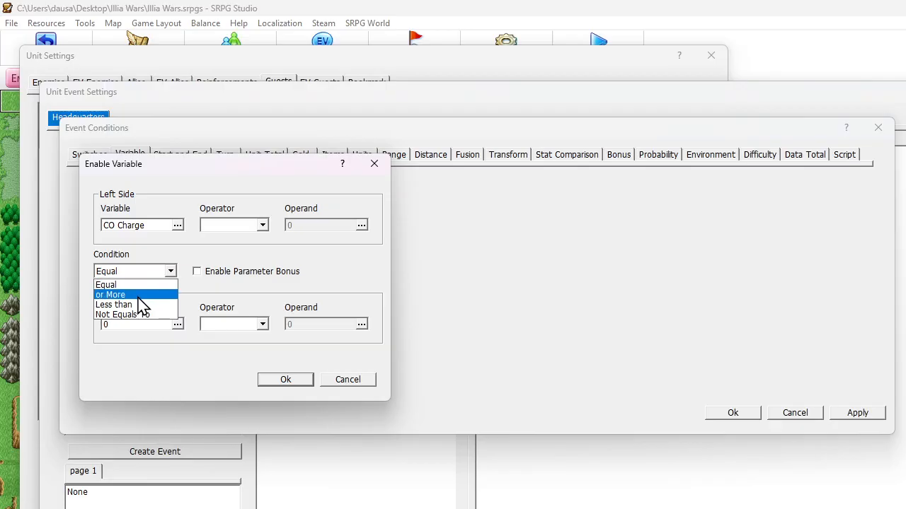
pyautogui.click(139, 295)
pyautogui.click(140, 324)
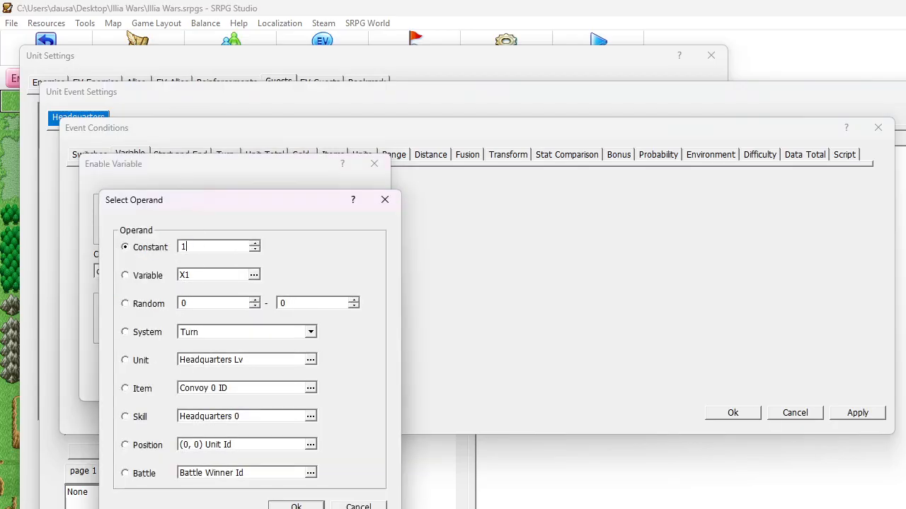
pyautogui.write('100')
pyautogui.press('Return')
pyautogui.click(301, 385)
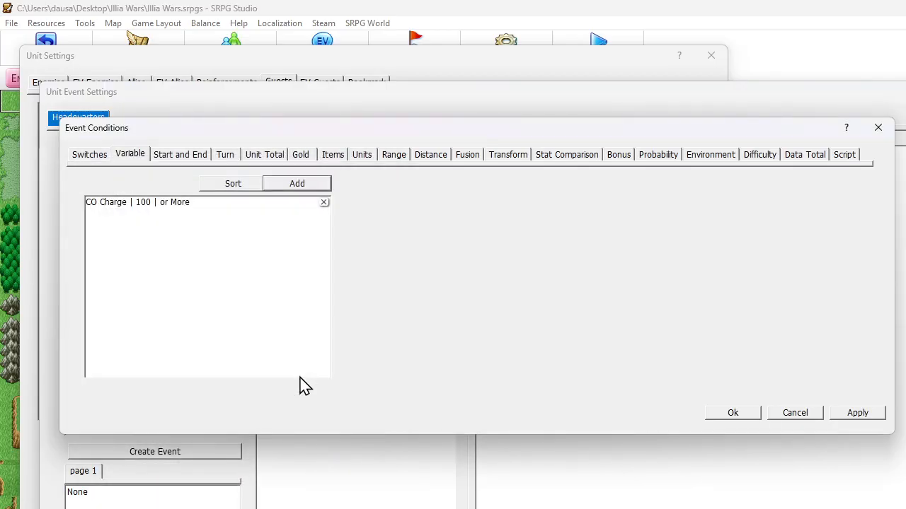
pyautogui.click(741, 416)
# Add an Extensive Command to the CO Power event, filtered to Enemy only, with Reduce HP as its event command
pyautogui.click(308, 219)
pyautogui.rightClick(298, 170)
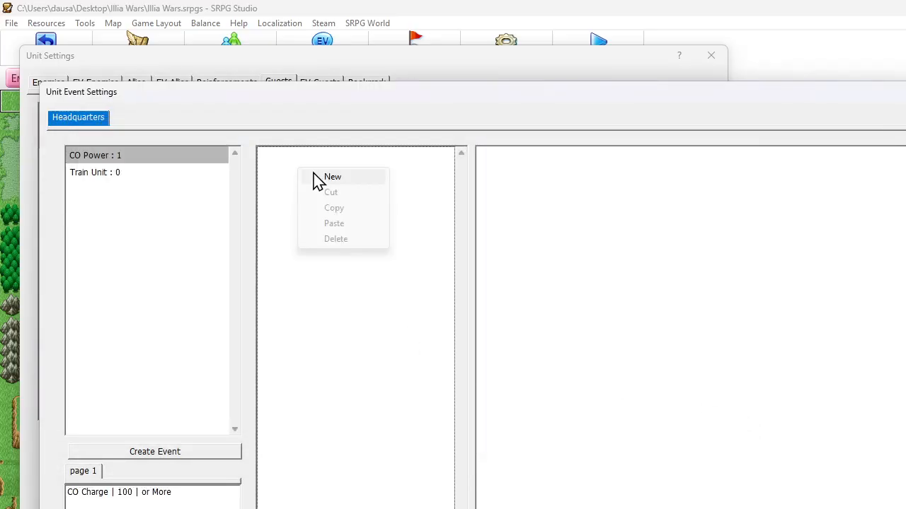
pyautogui.click(320, 177)
pyautogui.click(123, 155)
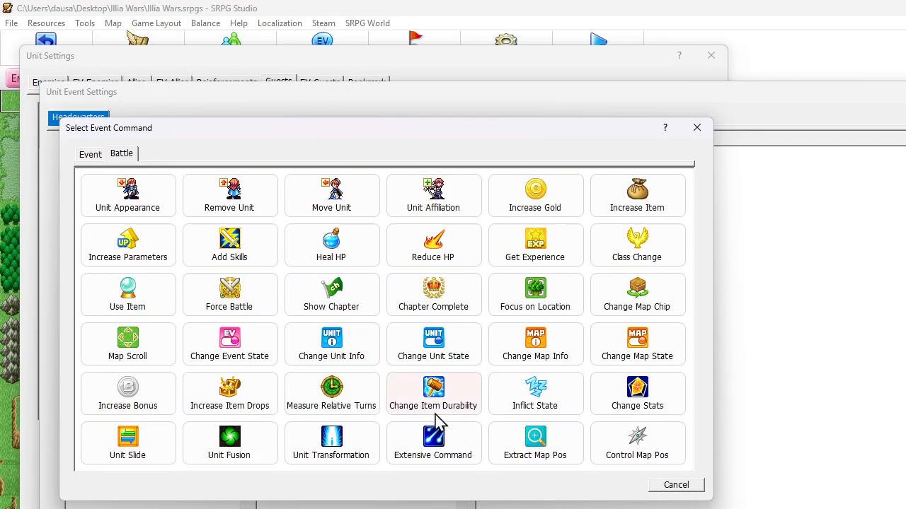
pyautogui.click(433, 443)
pyautogui.doubleClick(138, 212)
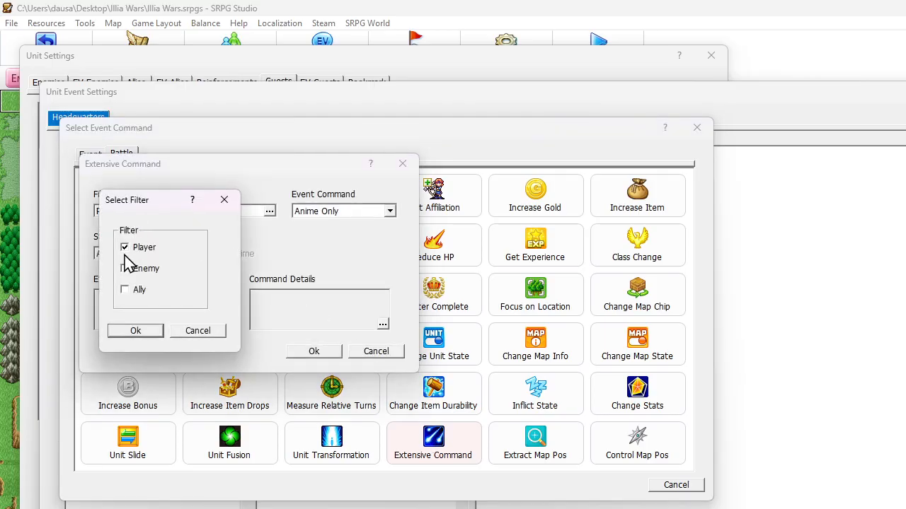
pyautogui.click(125, 268)
pyautogui.click(135, 331)
pyautogui.click(343, 211)
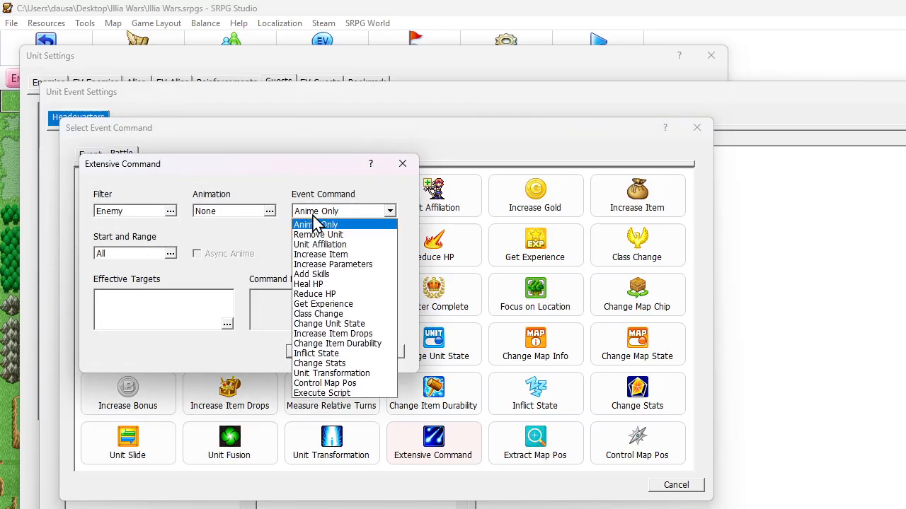
pyautogui.click(317, 292)
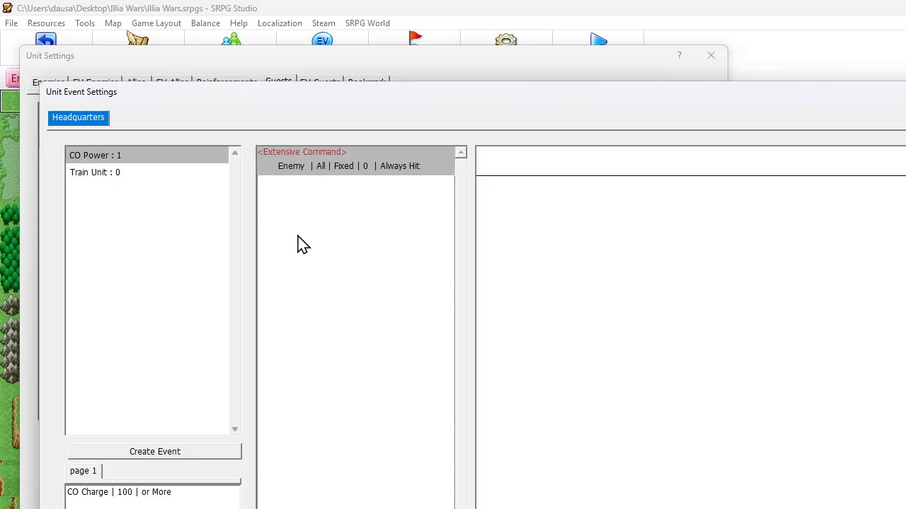
# Set the fixed damage in the Extensive Command's Reduce HP details to a constant of 20
pyautogui.doubleClick(312, 166)
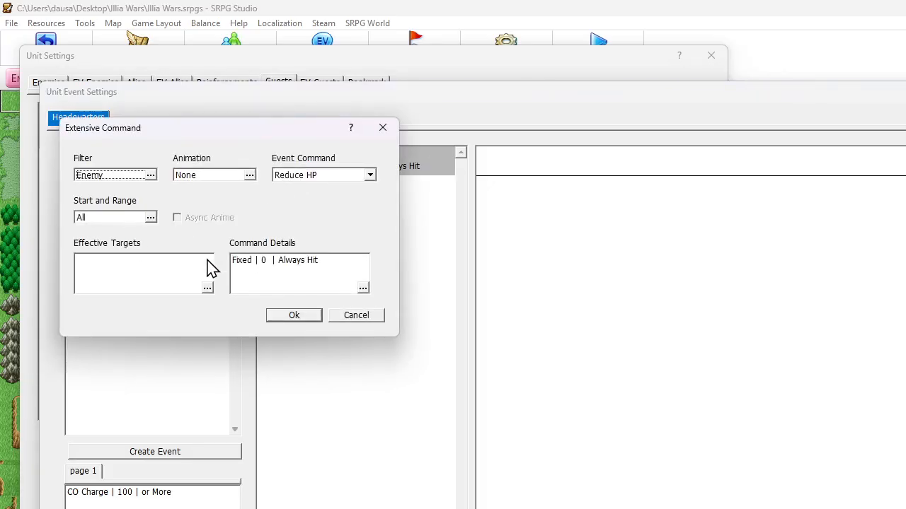
pyautogui.doubleClick(240, 266)
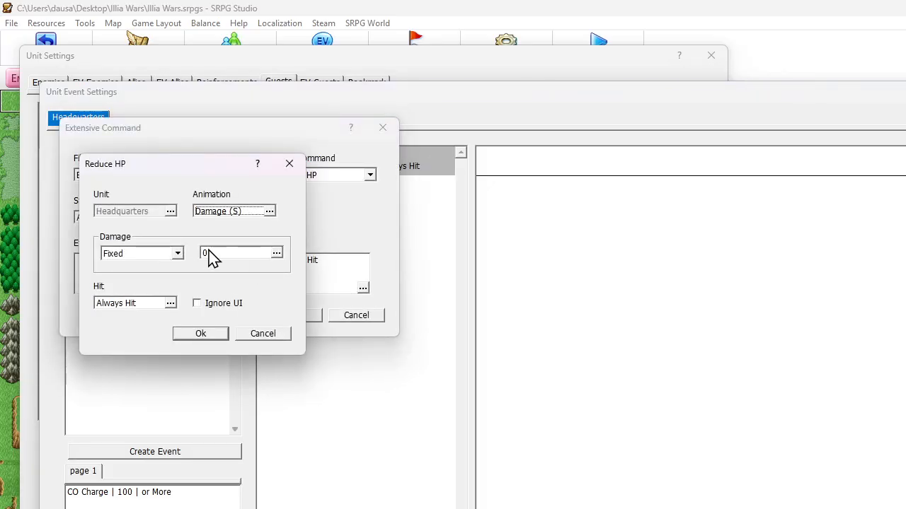
pyautogui.doubleClick(211, 257)
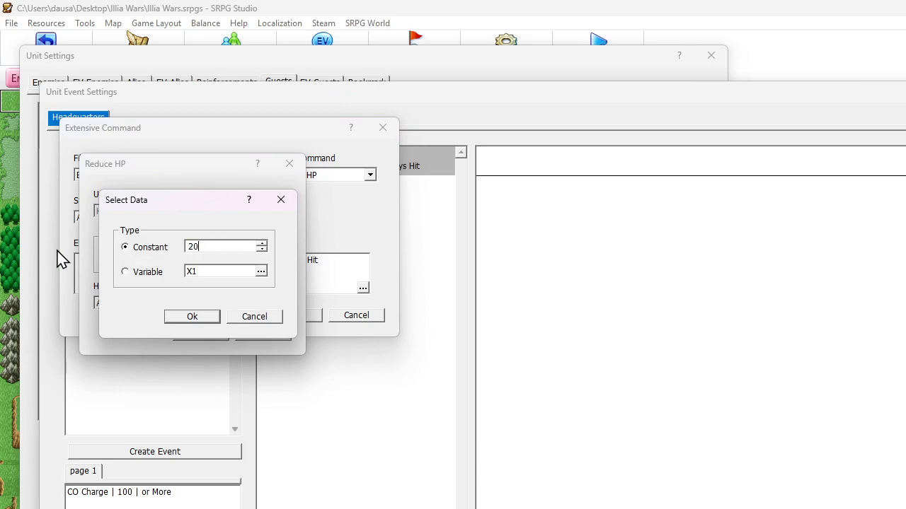
pyautogui.click(187, 314)
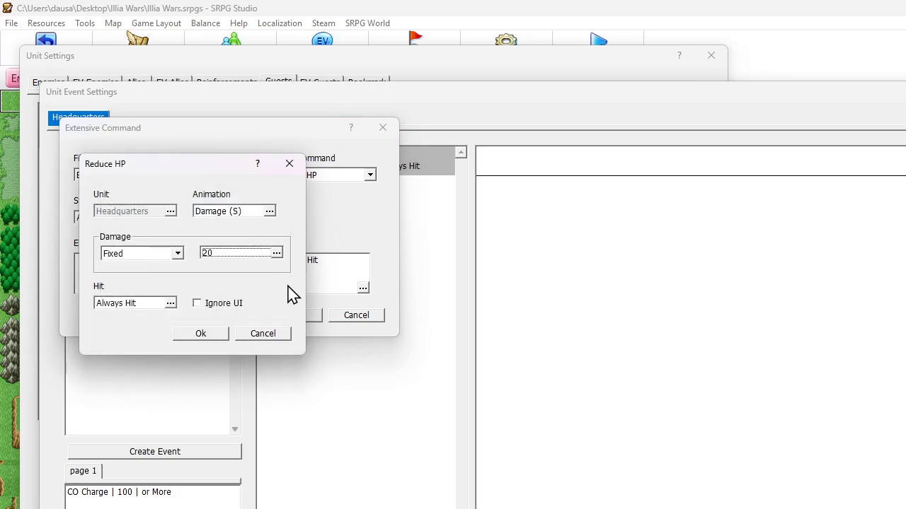
# Set the Reduce HP animation to None and accept the Extensive Command
pyautogui.doubleClick(239, 213)
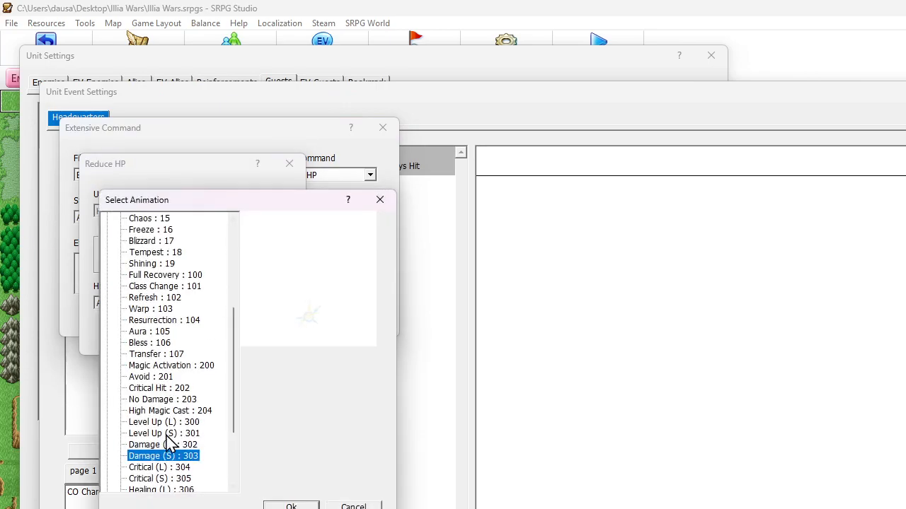
pyautogui.scroll(-3, 167, 436)
pyautogui.doubleClick(135, 481)
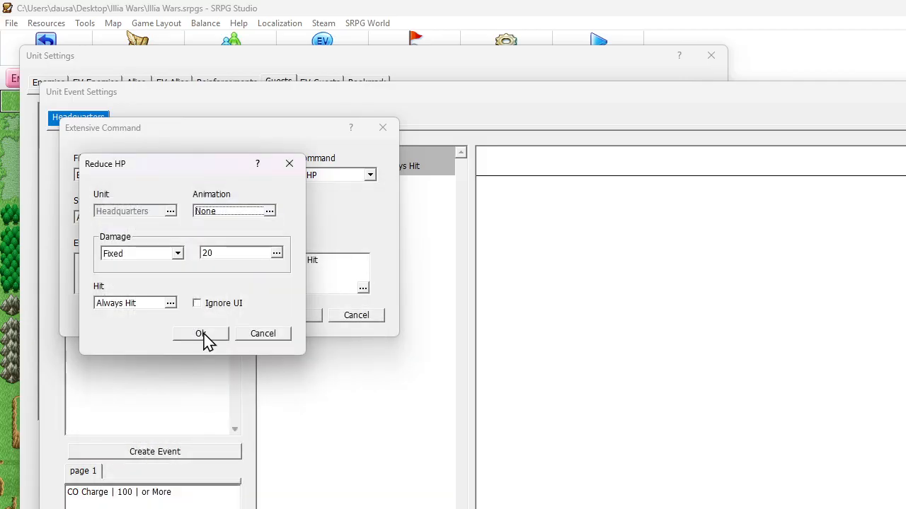
pyautogui.click(203, 336)
pyautogui.click(297, 318)
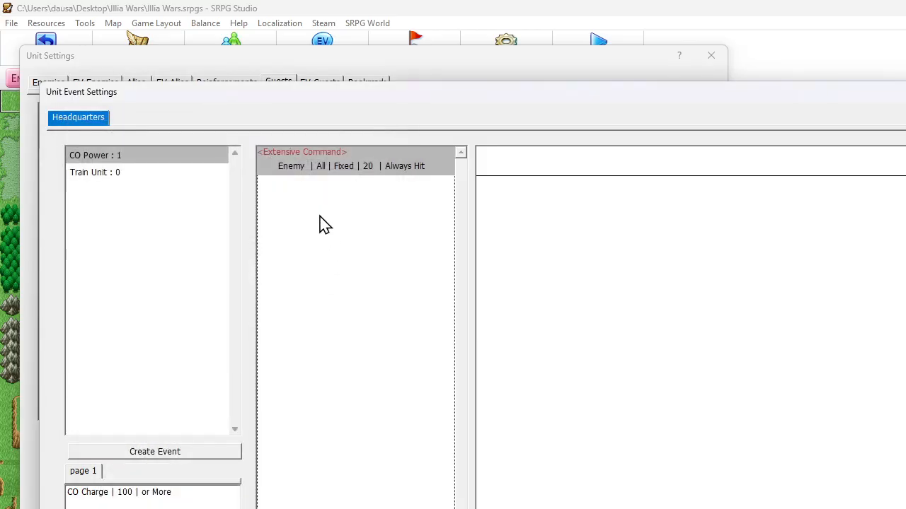
# Add a Change Variables command below the Extensive Command, with CO Charge as its variable
pyautogui.rightClick(301, 188)
pyautogui.click(333, 196)
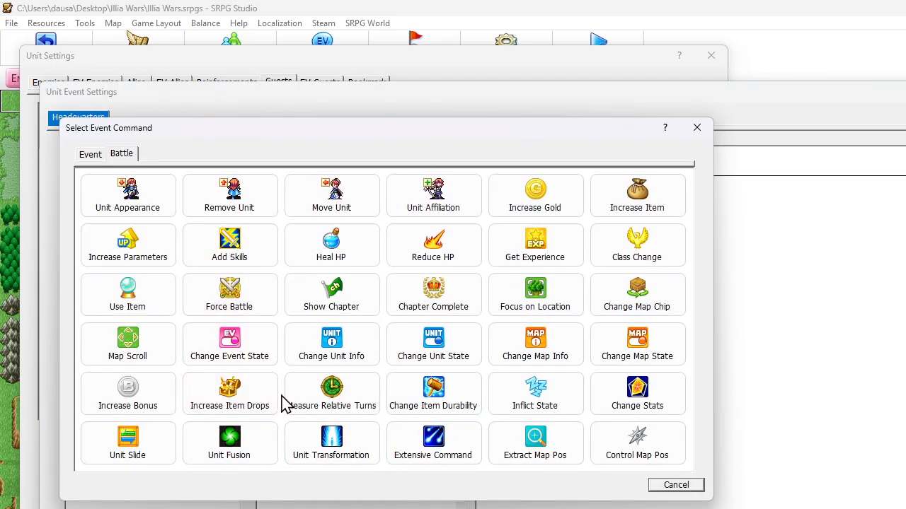
pyautogui.click(89, 156)
pyautogui.click(315, 393)
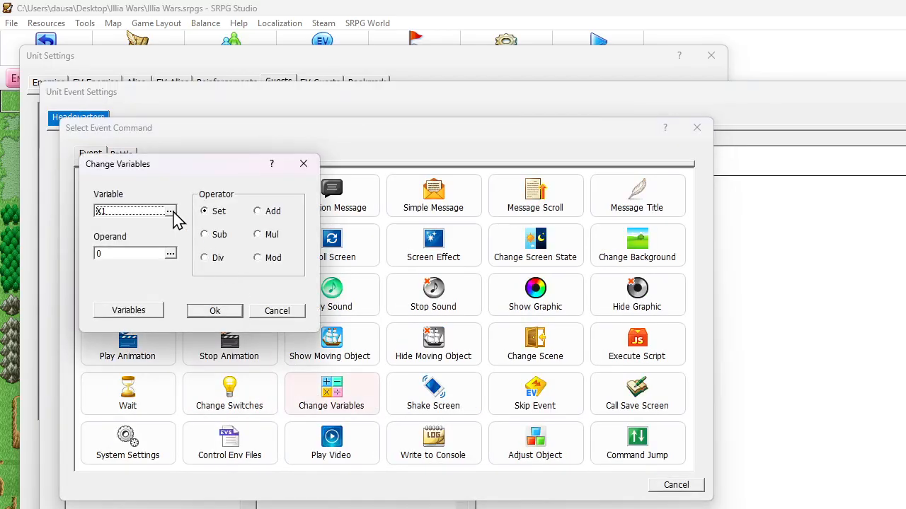
pyautogui.click(98, 212)
pyautogui.click(150, 226)
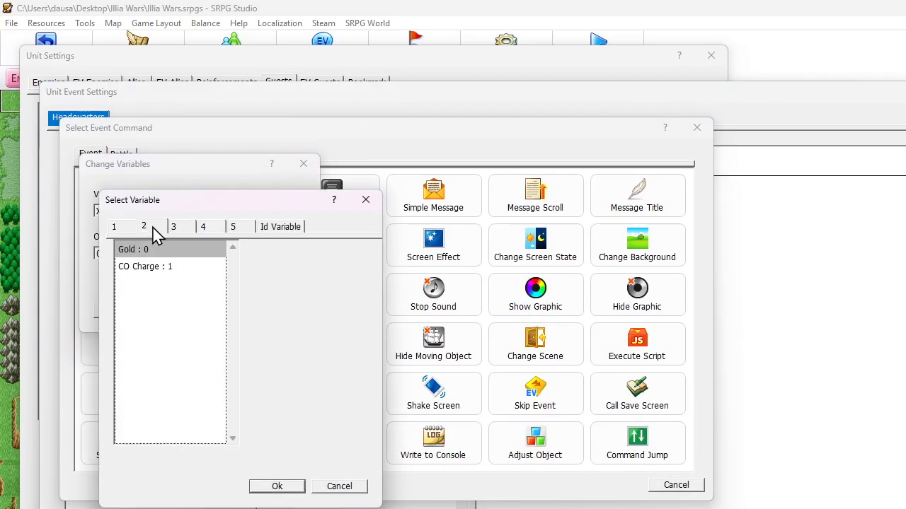
pyautogui.click(165, 272)
pyautogui.doubleClick(166, 271)
# Make the command subtract a constant of 100 from CO Charge, then accept the event and unit settings
pyautogui.click(216, 234)
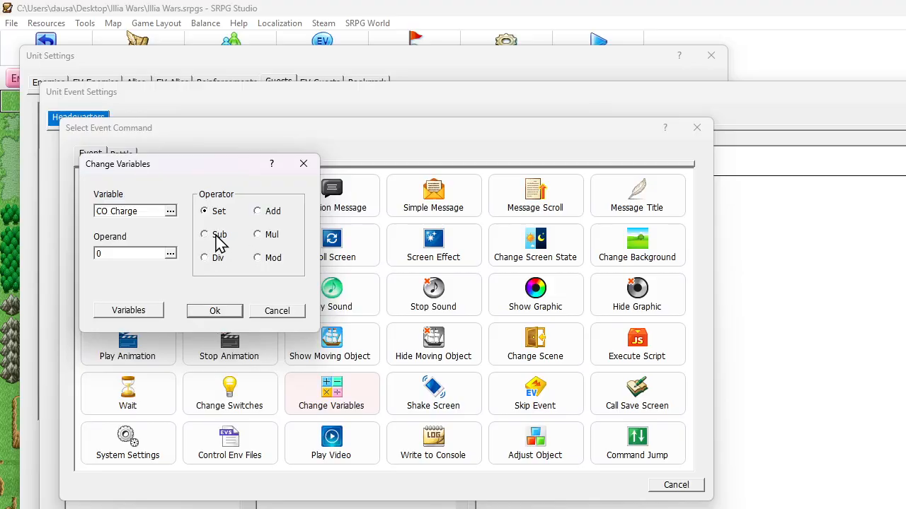
pyautogui.click(170, 254)
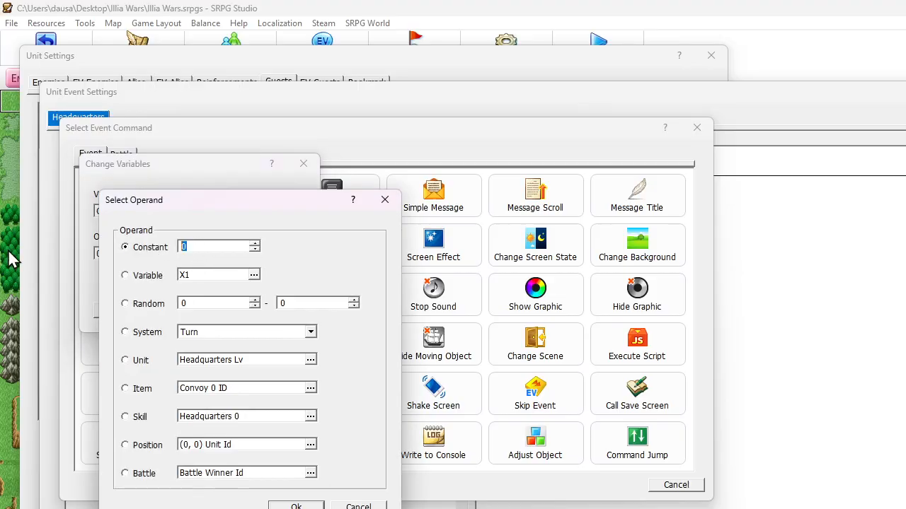
pyautogui.write('100')
pyautogui.press('Return')
pyautogui.click(219, 312)
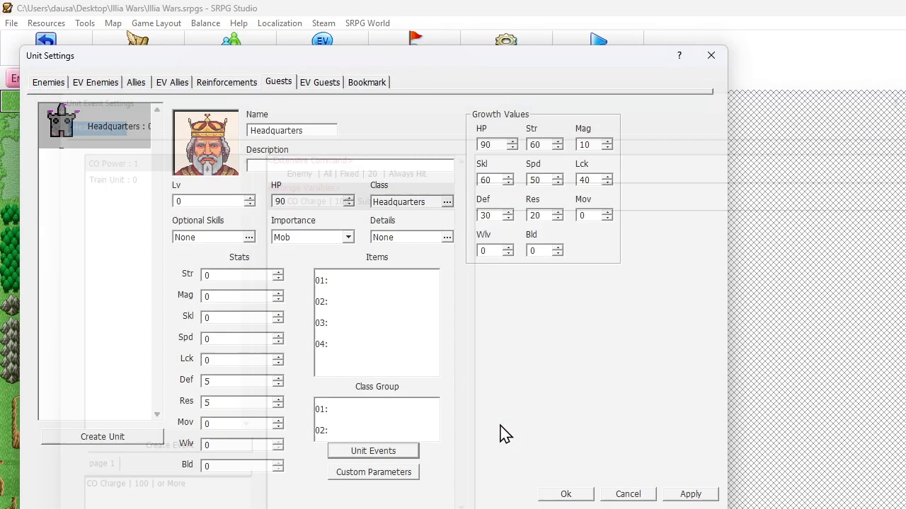
pyautogui.click(574, 493)
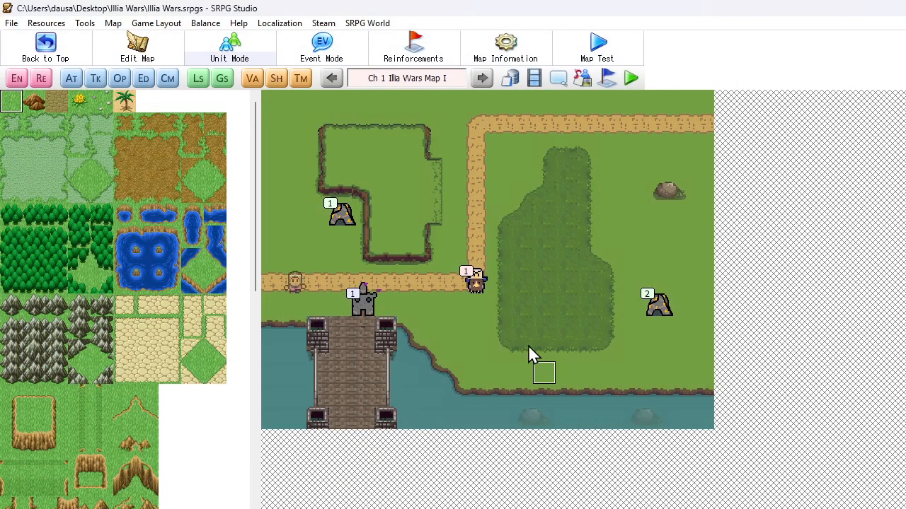
# Run a map test and check which commands the Headquarters unit offers before any CO Charge has built up
pyautogui.click(611, 48)
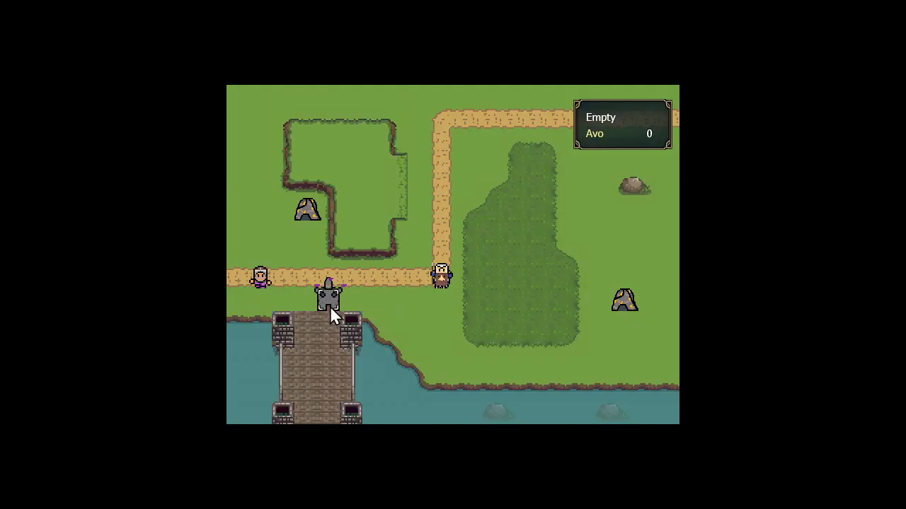
pyautogui.click(330, 304)
pyautogui.rightClick(346, 258)
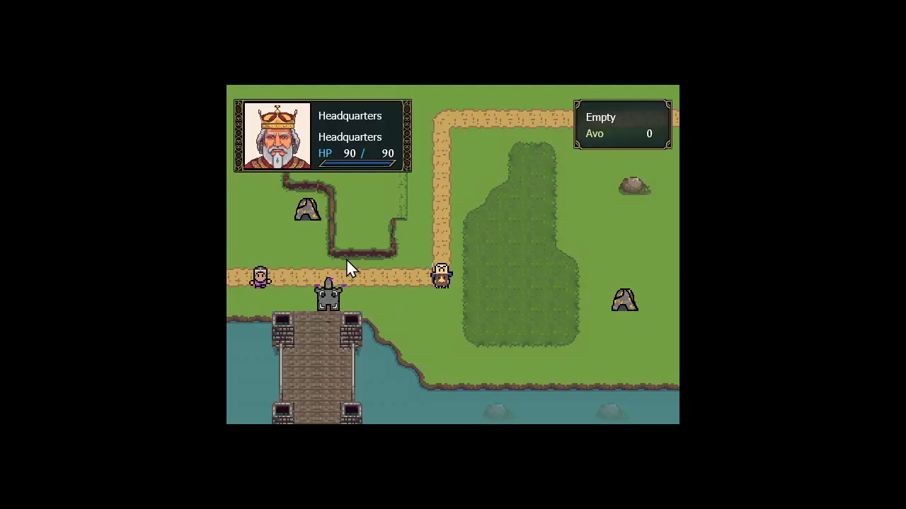
pyautogui.rightClick(346, 259)
pyautogui.rightClick(319, 258)
# Move the Worker just below the nearby gold mine, harvest gold and end the first turn
pyautogui.click(258, 273)
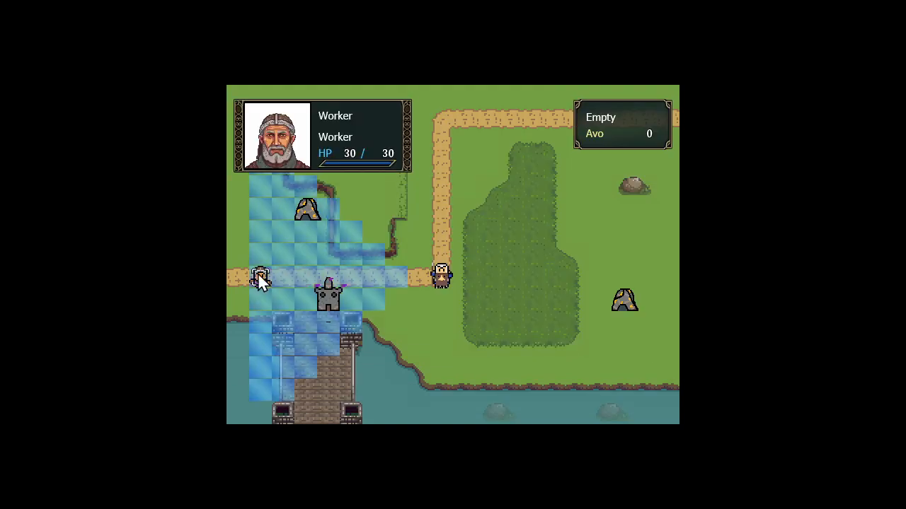
pyautogui.click(311, 236)
pyautogui.click(399, 264)
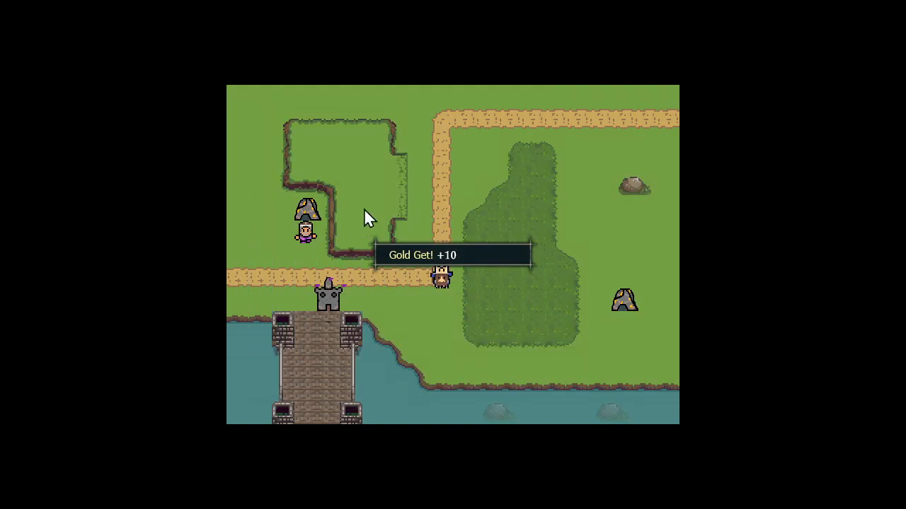
pyautogui.click(334, 240)
pyautogui.click(323, 217)
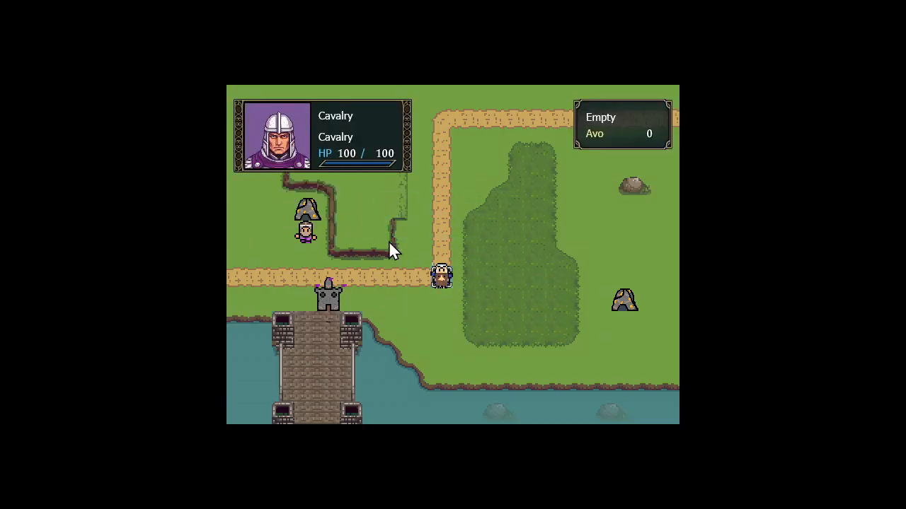
# Harvest gold with the Worker from its current tile on the second turn and end that turn
pyautogui.click(314, 236)
pyautogui.click(314, 237)
pyautogui.click(356, 262)
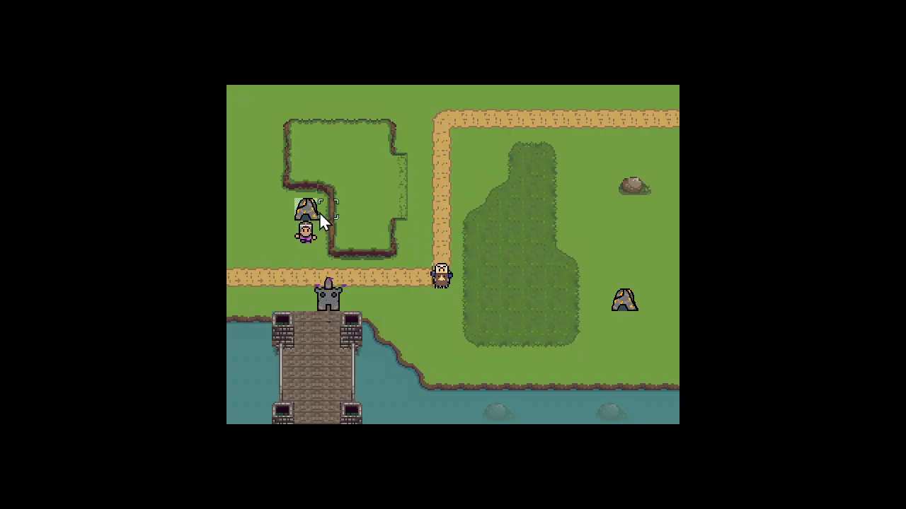
pyautogui.click(320, 216)
pyautogui.click(369, 189)
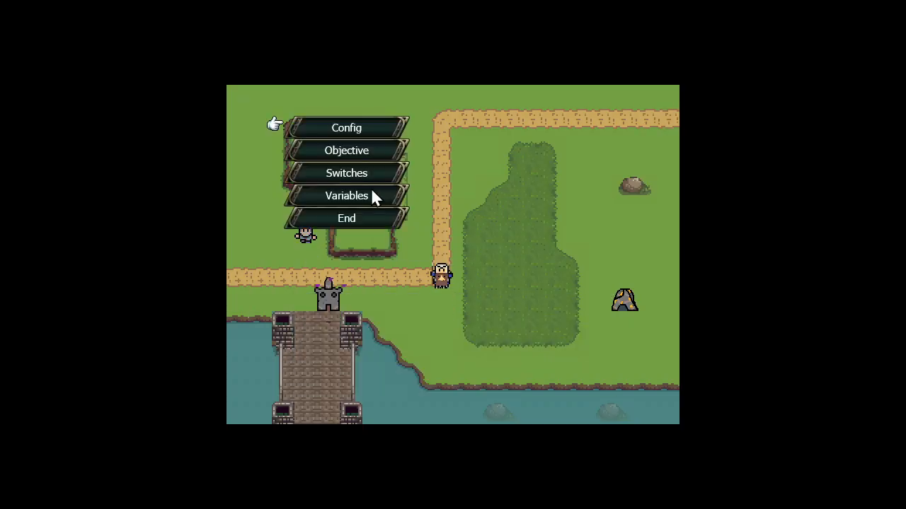
pyautogui.rightClick(362, 239)
pyautogui.click(312, 227)
pyautogui.click(313, 226)
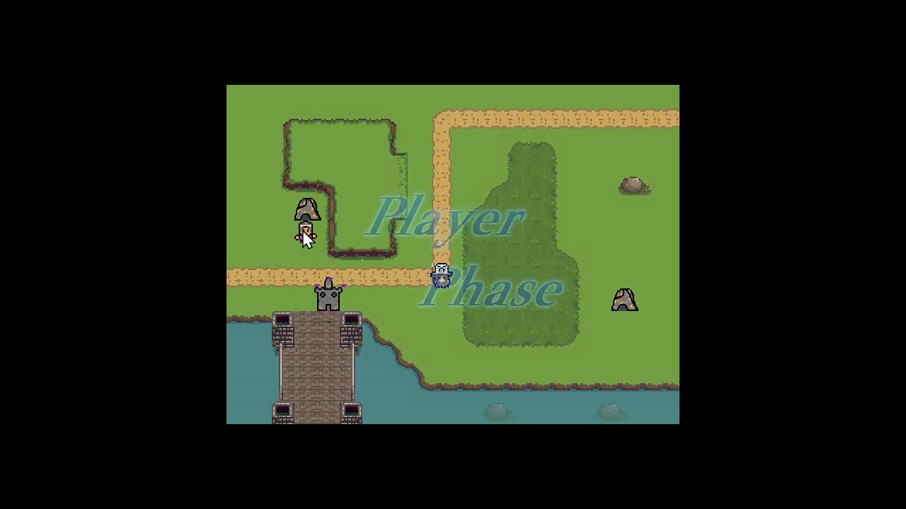
# Harvest gold with the Worker again on the third turn and end that turn
pyautogui.click(305, 233)
pyautogui.click(307, 238)
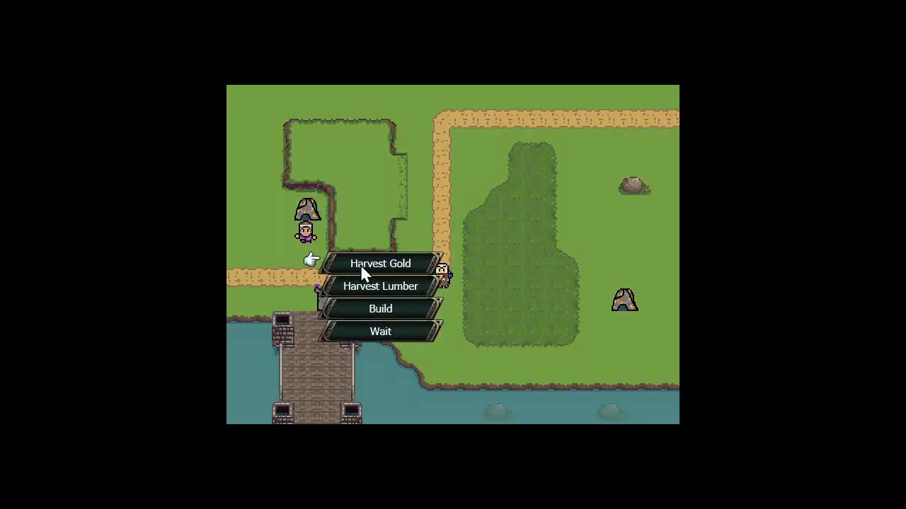
pyautogui.click(360, 264)
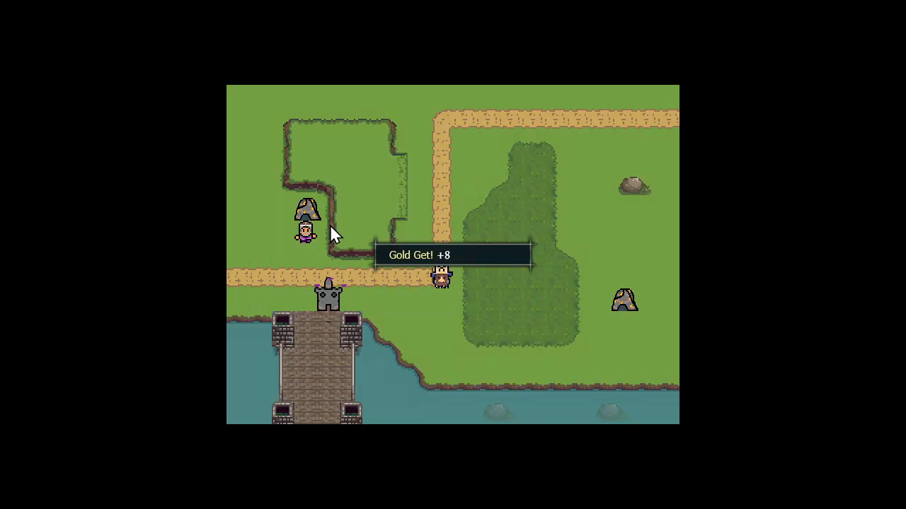
pyautogui.click(330, 224)
pyautogui.click(306, 234)
pyautogui.click(306, 234)
pyautogui.rightClick(320, 247)
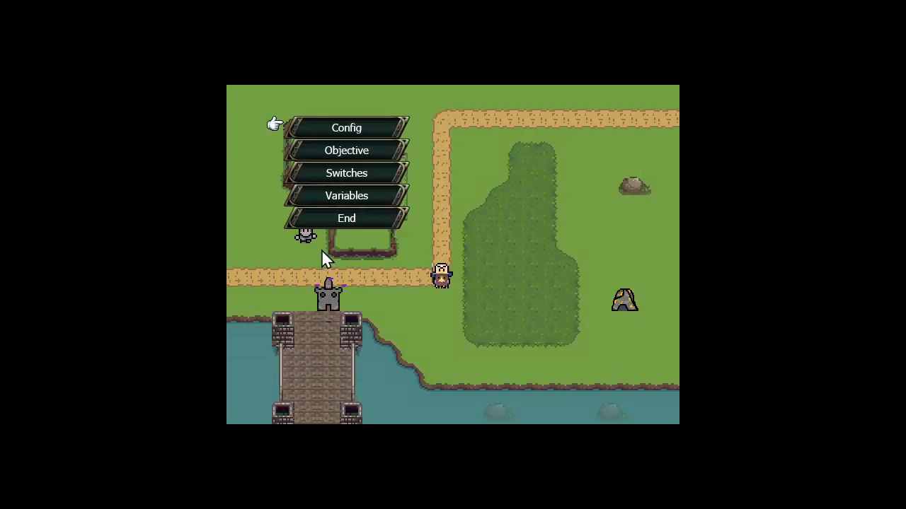
pyautogui.click(339, 223)
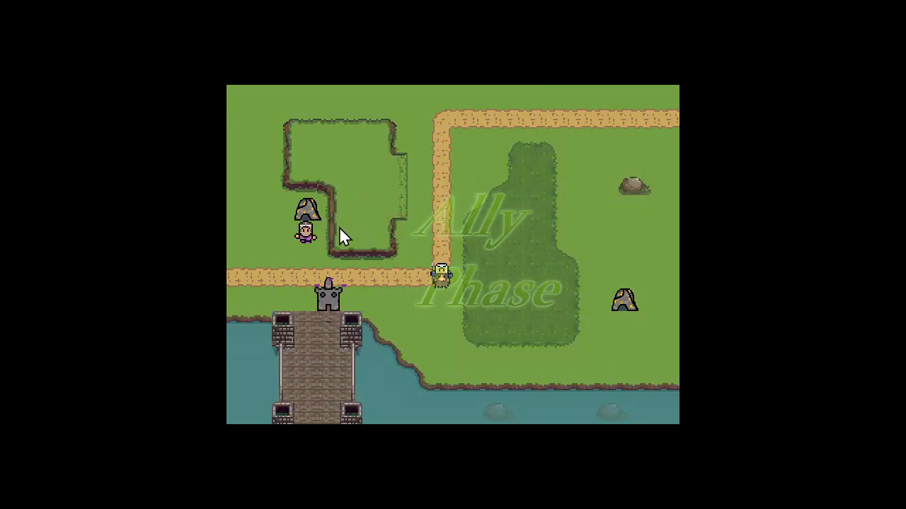
# Use the Worker's Harvest Gold command on the fourth turn and pass to the next phase
pyautogui.click(313, 234)
pyautogui.click(314, 234)
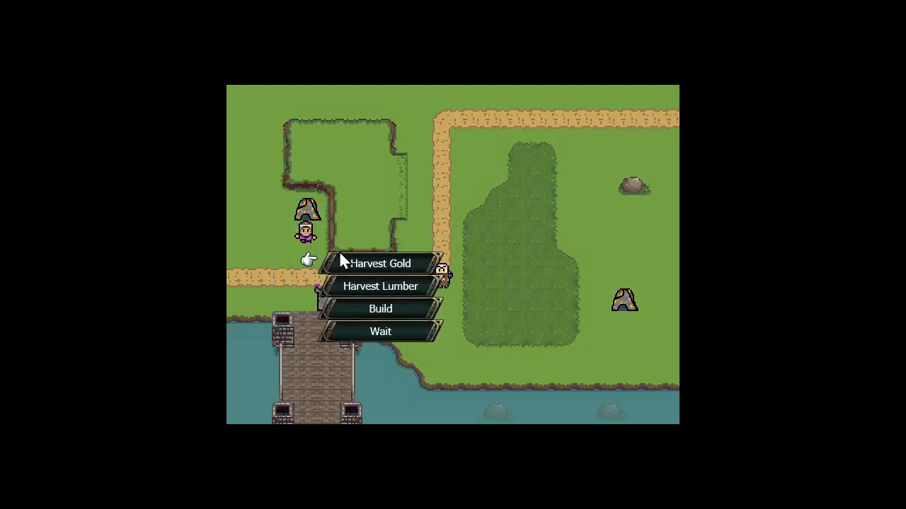
pyautogui.click(341, 258)
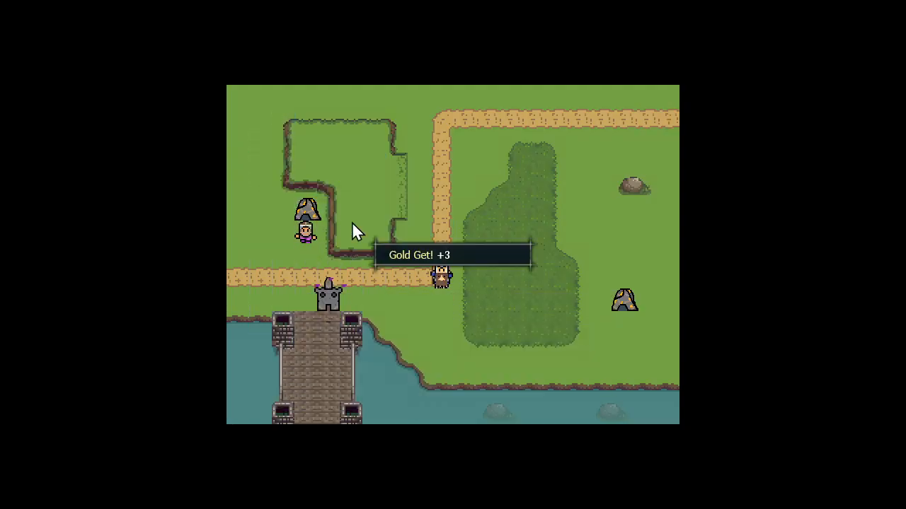
pyautogui.click(352, 222)
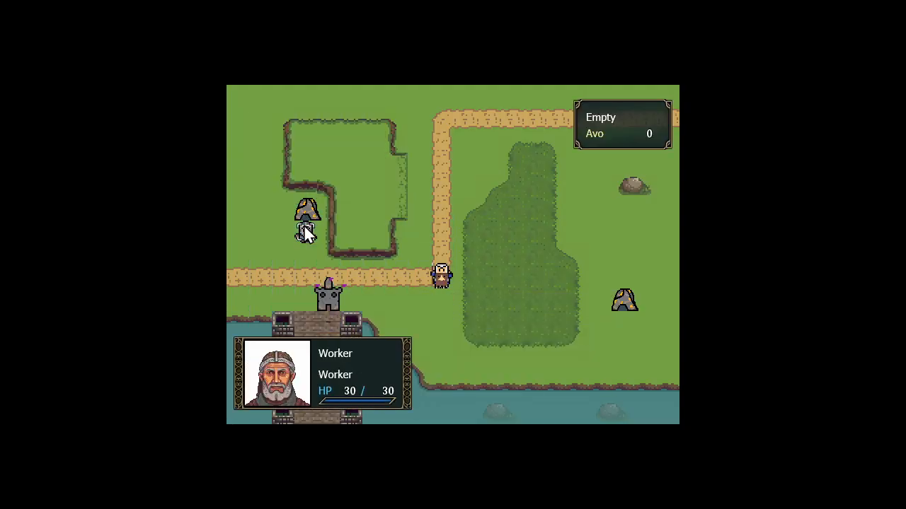
pyautogui.click(305, 228)
pyautogui.click(335, 220)
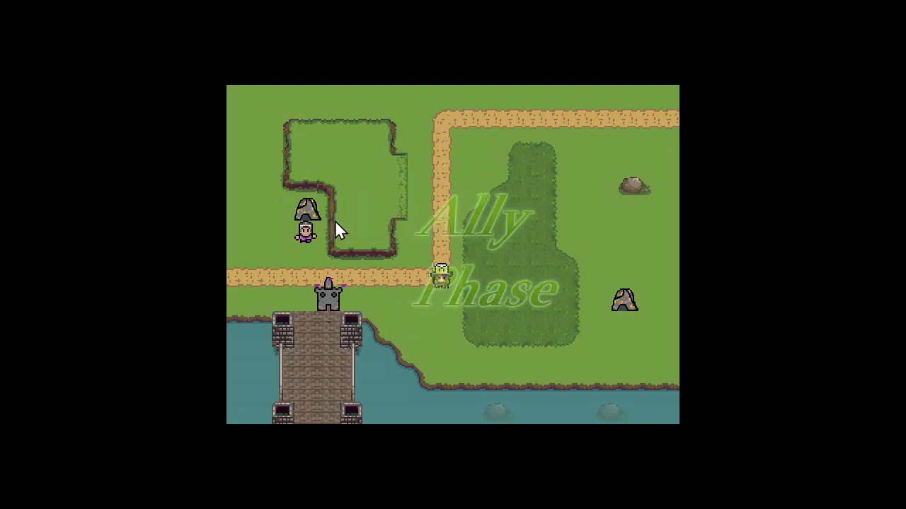
# Move the Worker one tile down and build a structure on the road tile directly below it
pyautogui.click(306, 225)
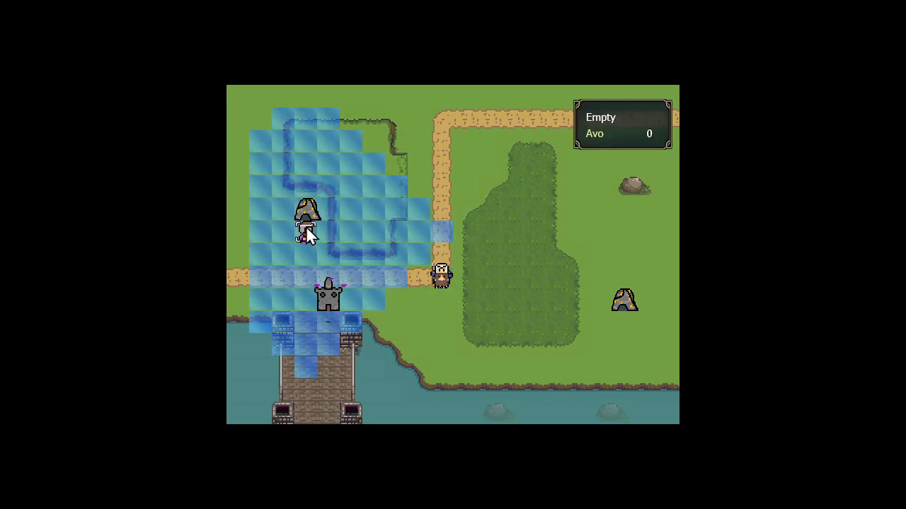
pyautogui.click(313, 252)
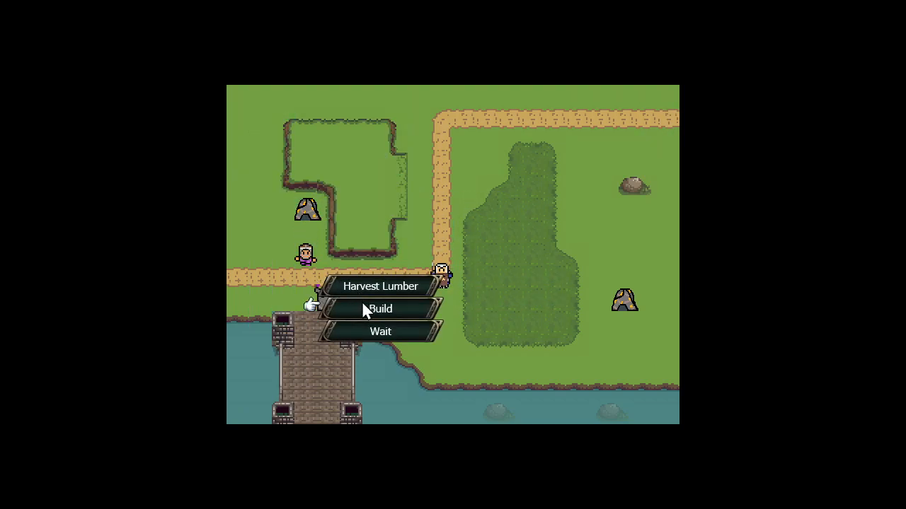
pyautogui.click(364, 310)
pyautogui.click(307, 280)
pyautogui.click(383, 230)
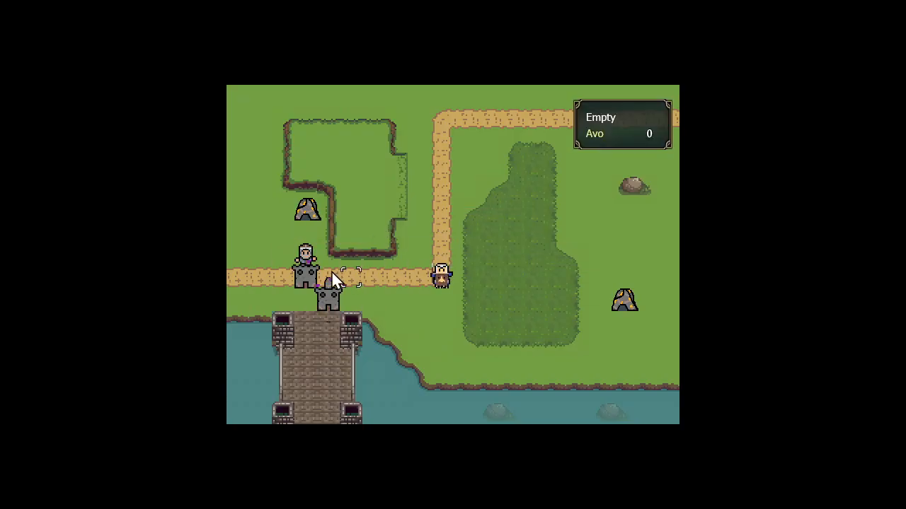
# Train a Swordsman at the newly built structure, placing it on the road tile just east of the building
pyautogui.click(302, 283)
pyautogui.click(355, 309)
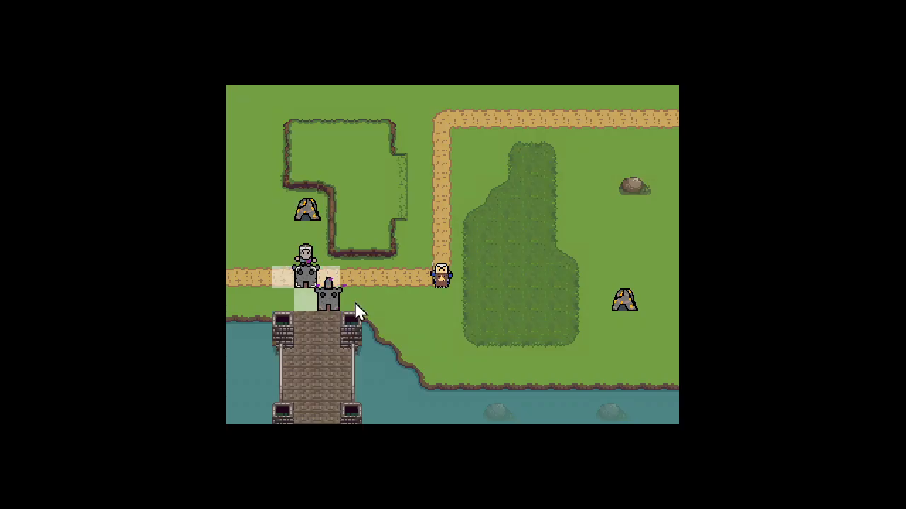
pyautogui.click(328, 277)
pyautogui.click(415, 231)
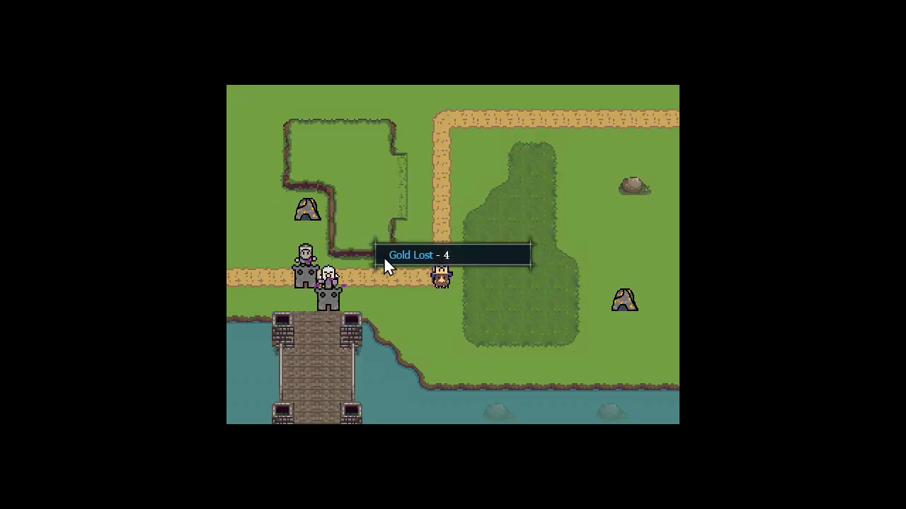
# Move the Swordsman along the road next to the enemy Cavalry, attack it and end the turn
pyautogui.click(353, 276)
pyautogui.click(332, 273)
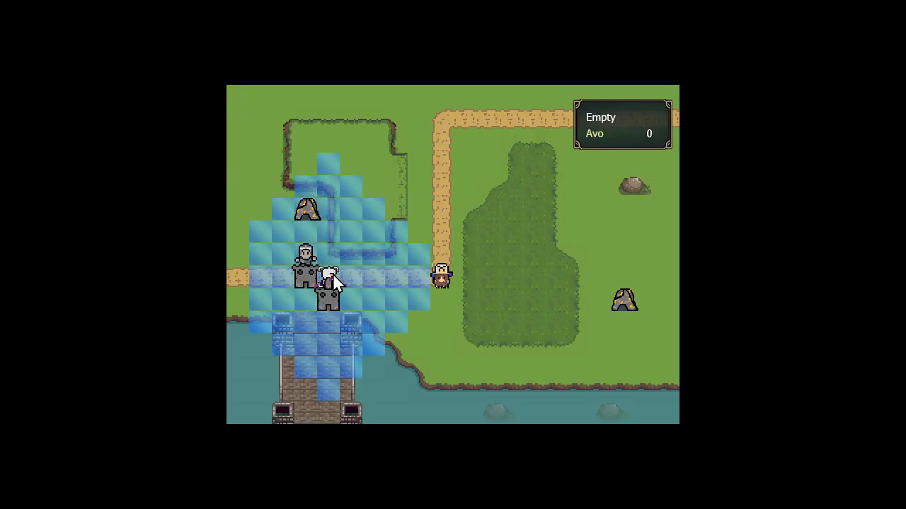
pyautogui.click(420, 277)
pyautogui.click(491, 307)
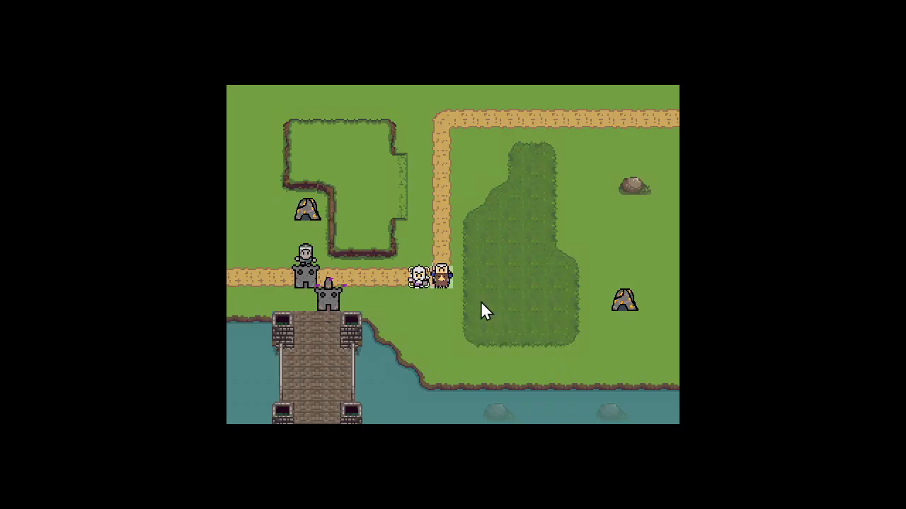
pyautogui.click(416, 290)
pyautogui.click(360, 220)
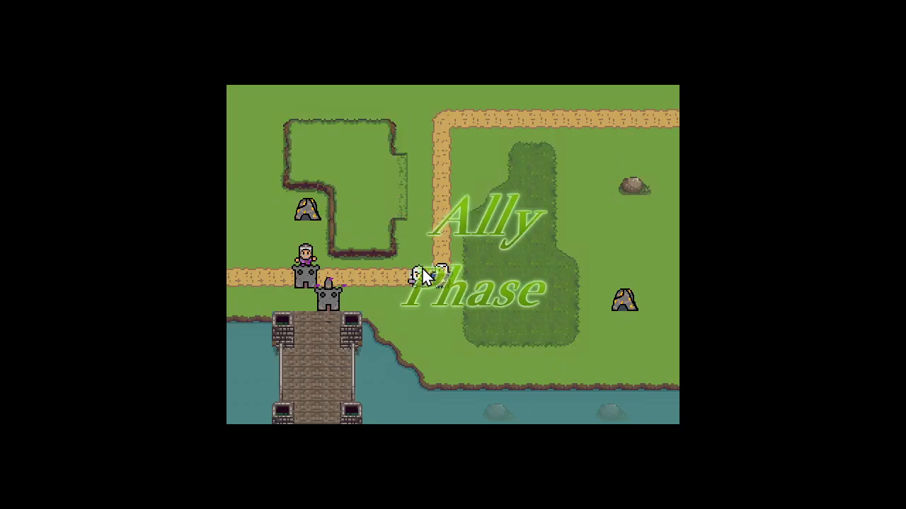
# Attack the Cavalry with the Swordsman from its current tile and use the Headquarters' CO Power command
pyautogui.click(419, 278)
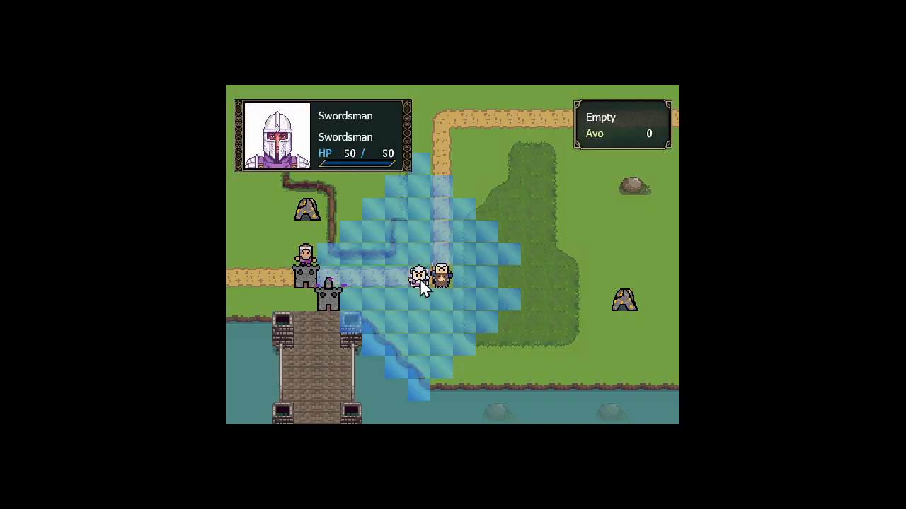
pyautogui.click(420, 279)
pyautogui.click(457, 312)
pyautogui.click(442, 275)
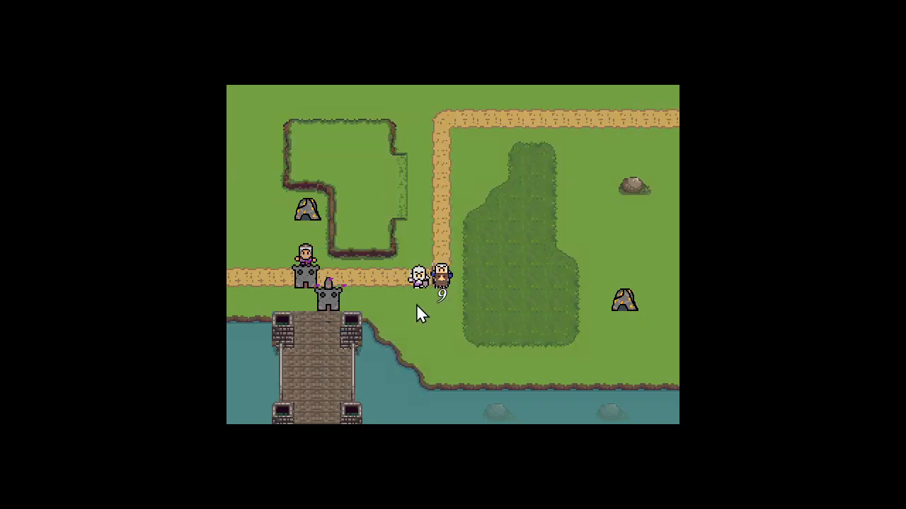
pyautogui.click(330, 300)
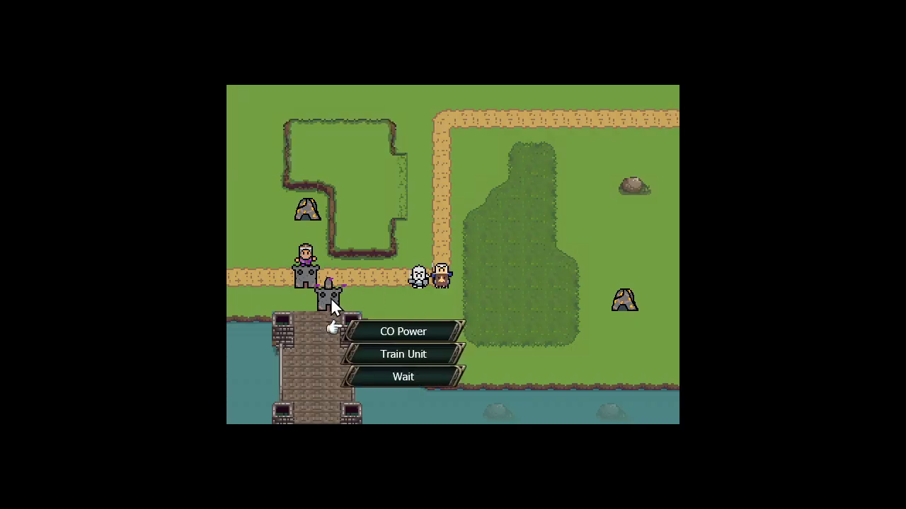
pyautogui.click(415, 330)
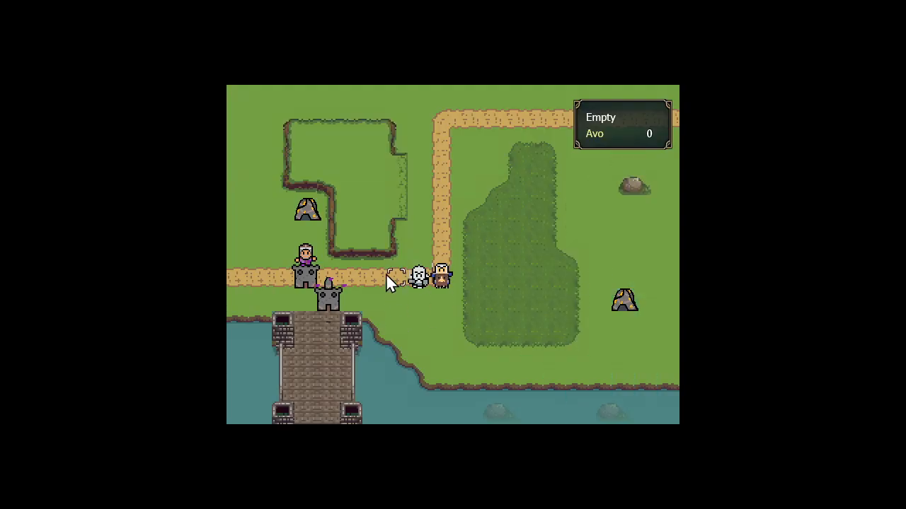
# Check the CO Power entry of the map commands, close its info screen and quit the test play
pyautogui.click(390, 227)
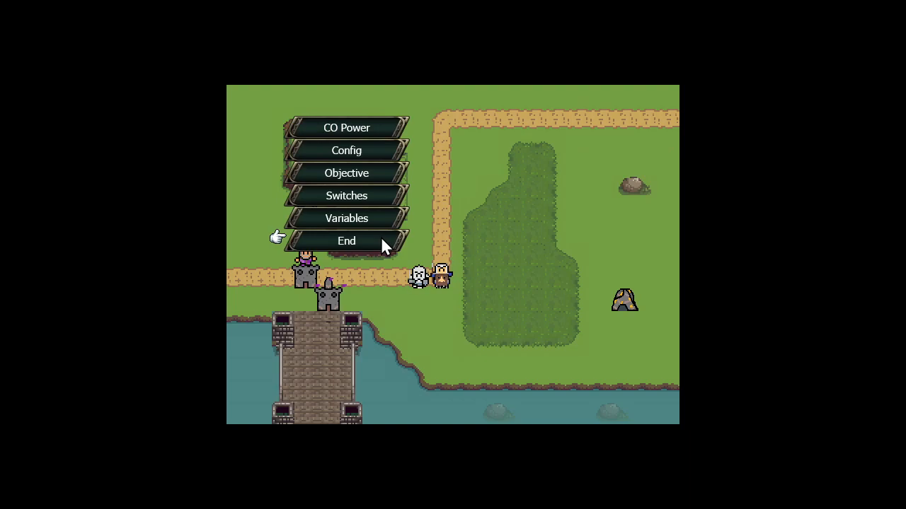
pyautogui.click(374, 128)
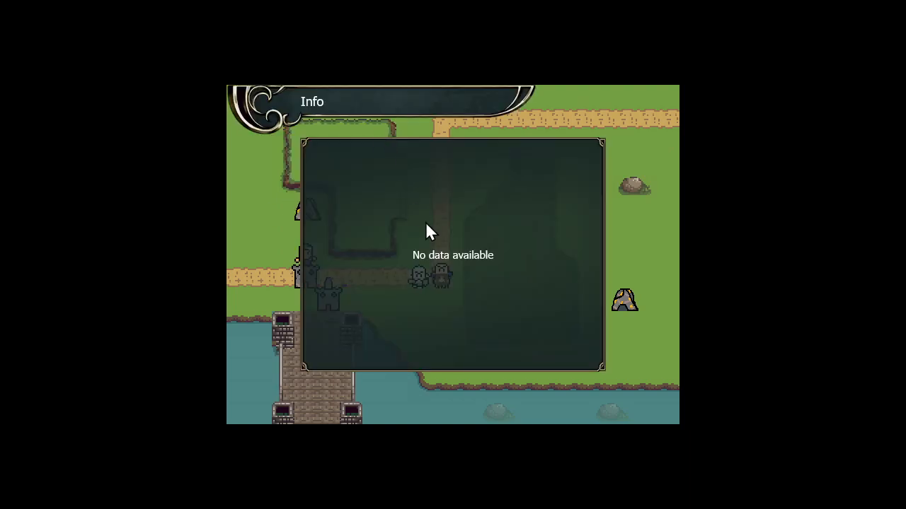
pyautogui.rightClick(425, 221)
pyautogui.press('Escape')
pyautogui.press('Left')
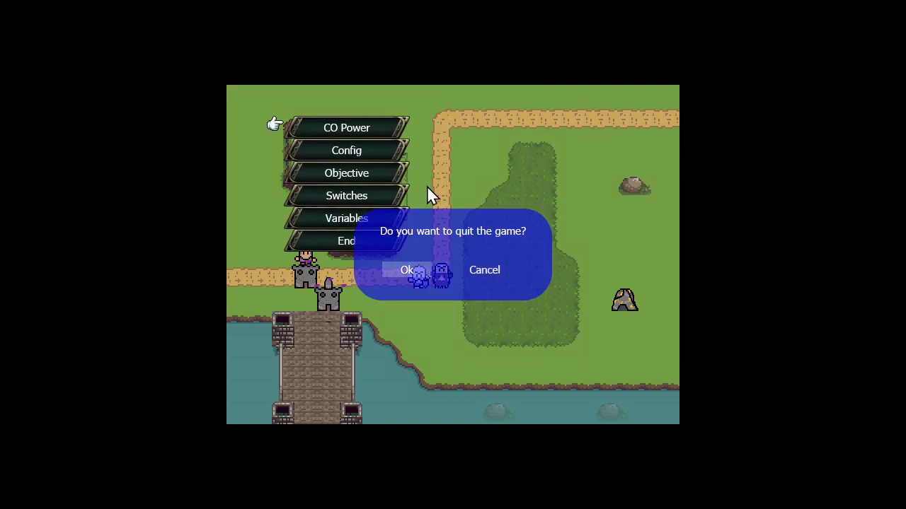
pyautogui.press('Return')
# Rename the CO Power map command to Info in the Command Layout settings
pyautogui.click(162, 80)
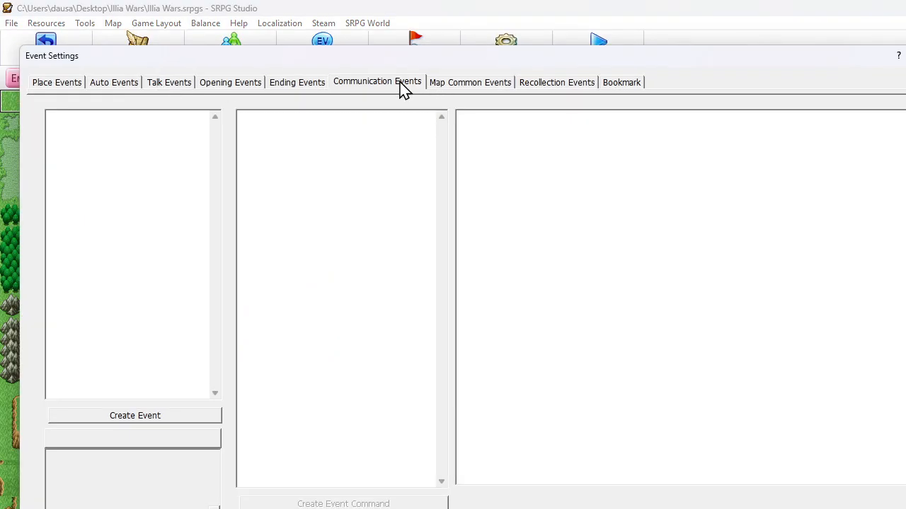
pyautogui.press('Escape')
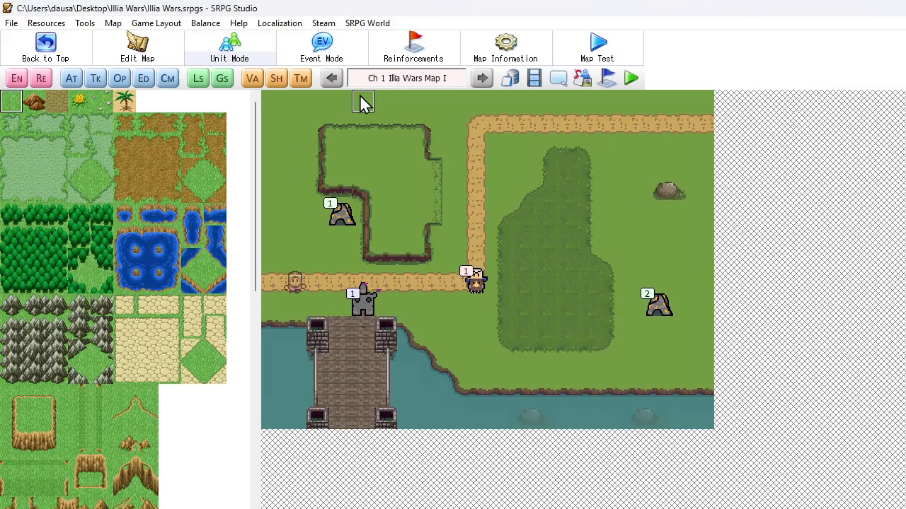
pyautogui.click(157, 22)
pyautogui.click(188, 71)
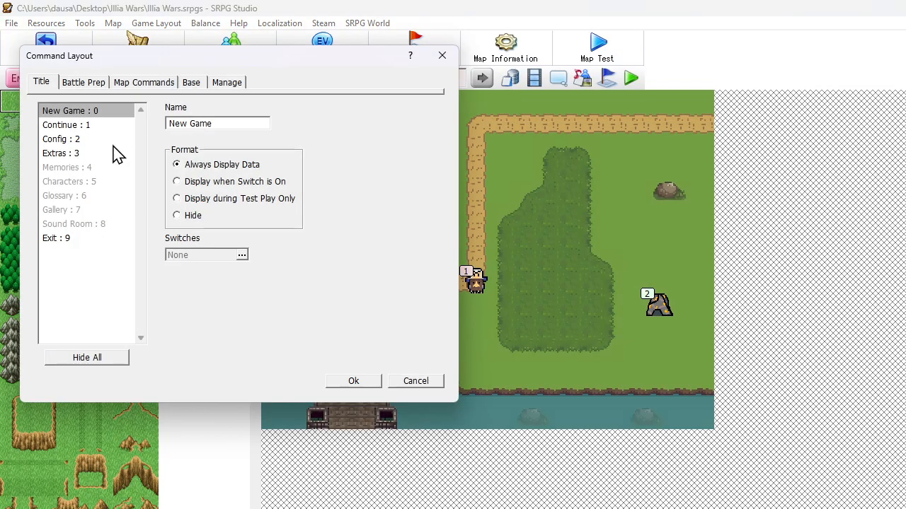
pyautogui.click(125, 82)
pyautogui.click(82, 126)
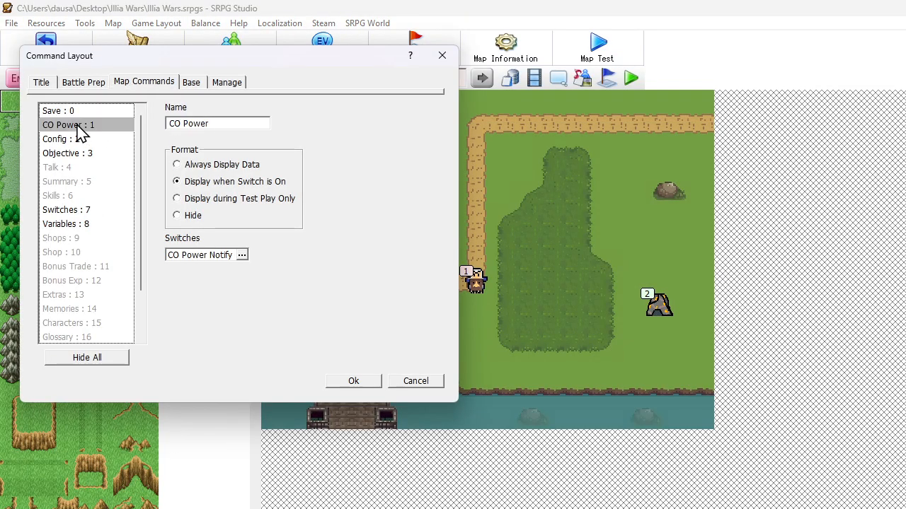
pyautogui.moveTo(210, 123); pyautogui.dragTo(168, 123)
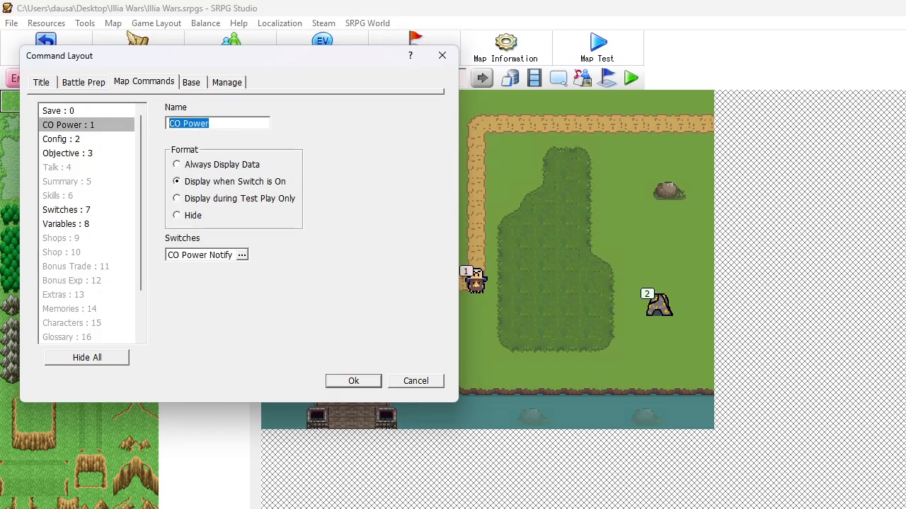
pyautogui.write('Info')
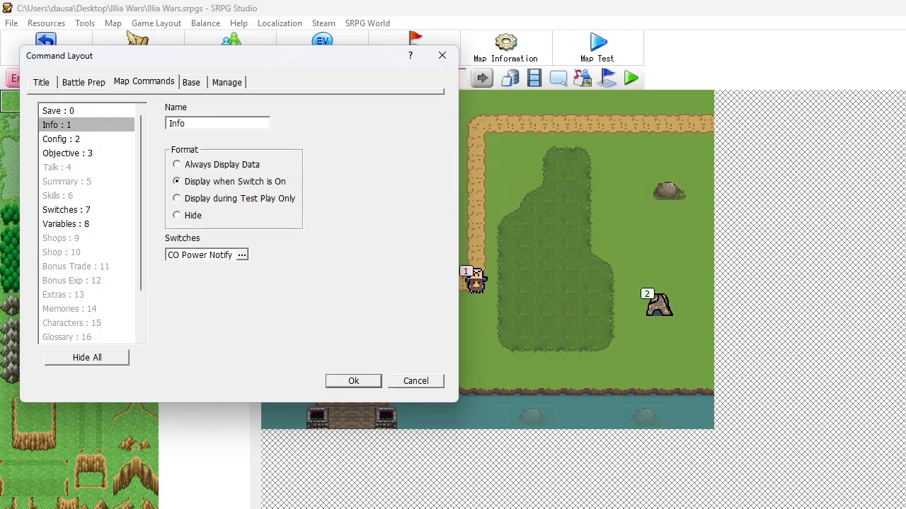
# Clear the Info map command's CO Power Notify switch condition, set its format to Always Display Data and save the layout
pyautogui.click(192, 258)
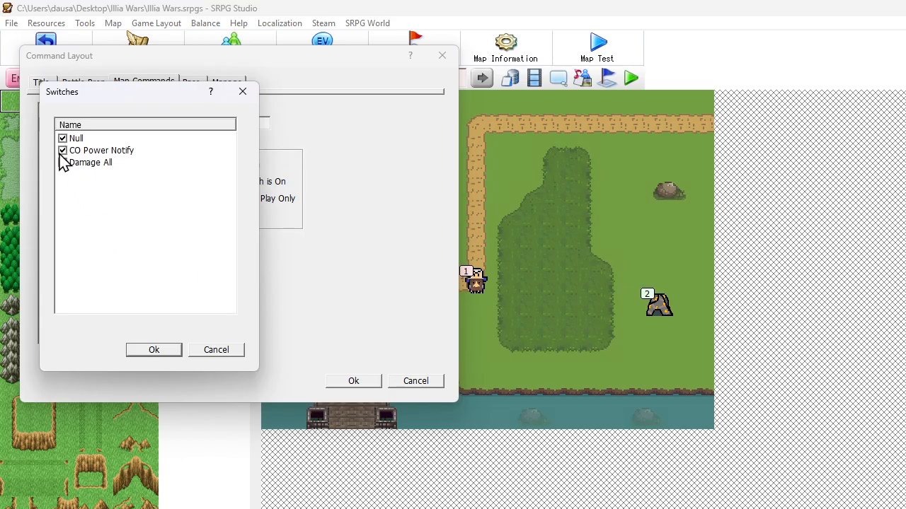
pyautogui.click(147, 350)
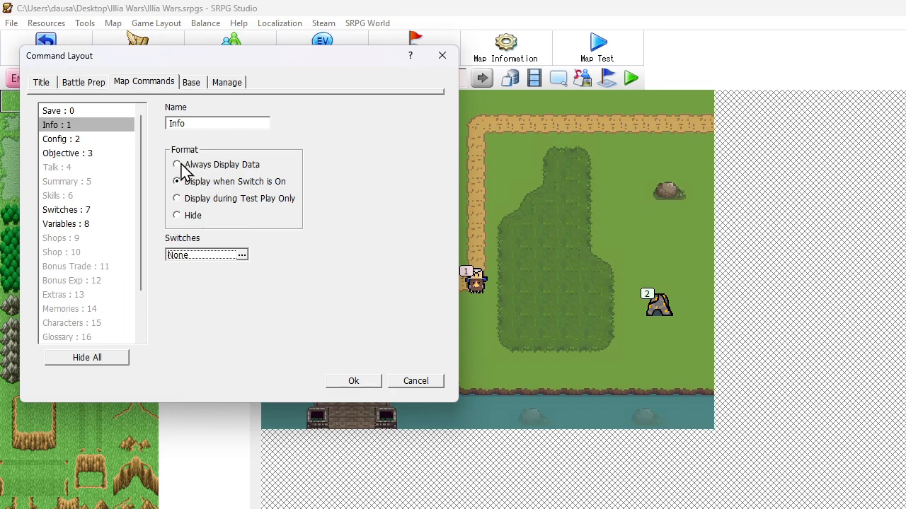
pyautogui.click(177, 166)
pyautogui.click(350, 383)
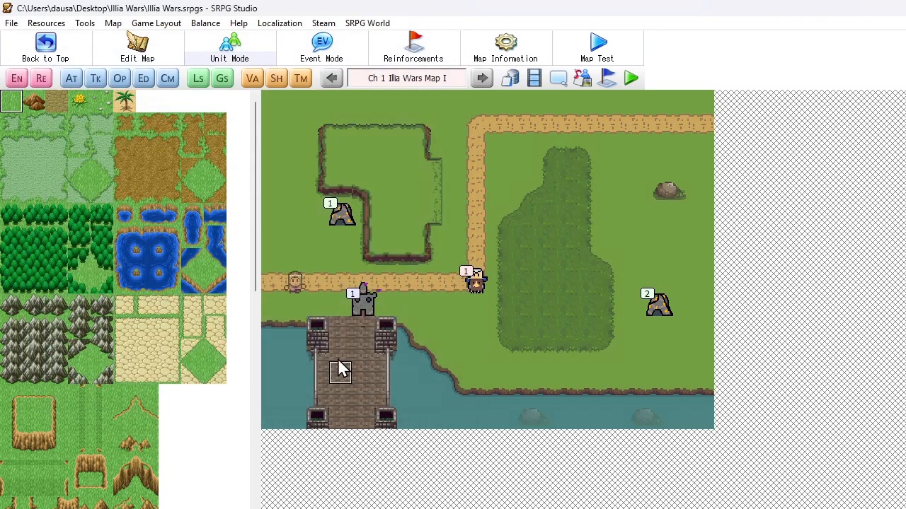